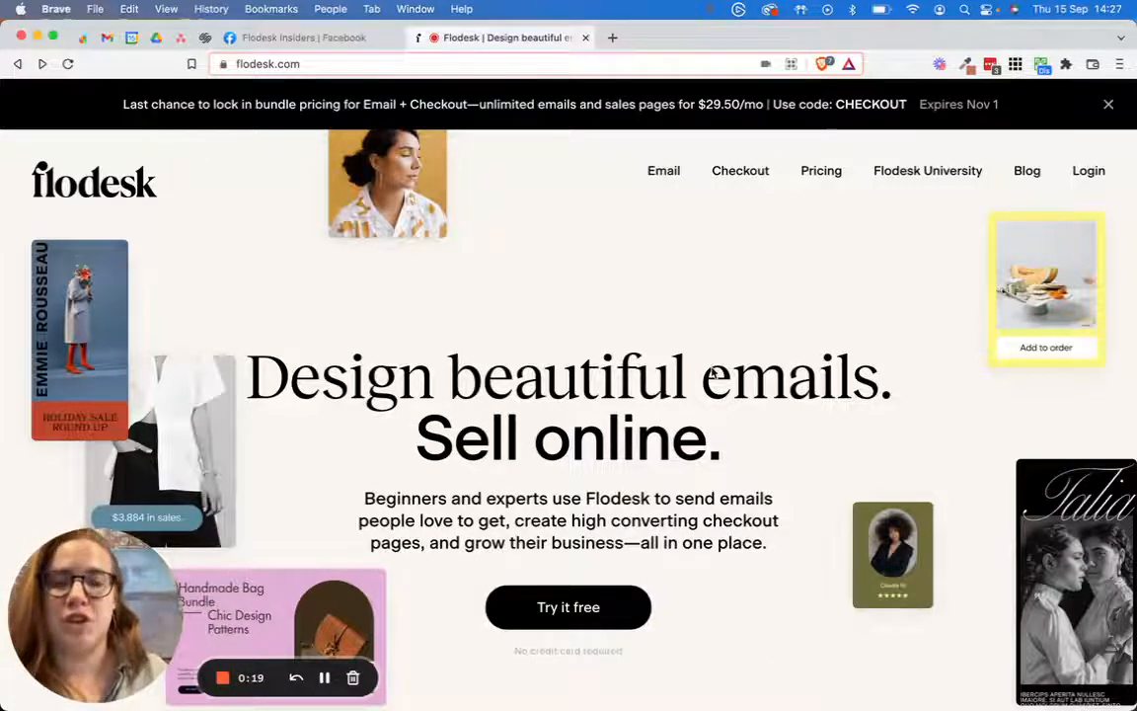
{"action": "scroll", "coordinate": [716, 374], "scroll_direction": "down", "scroll_amount": 1}
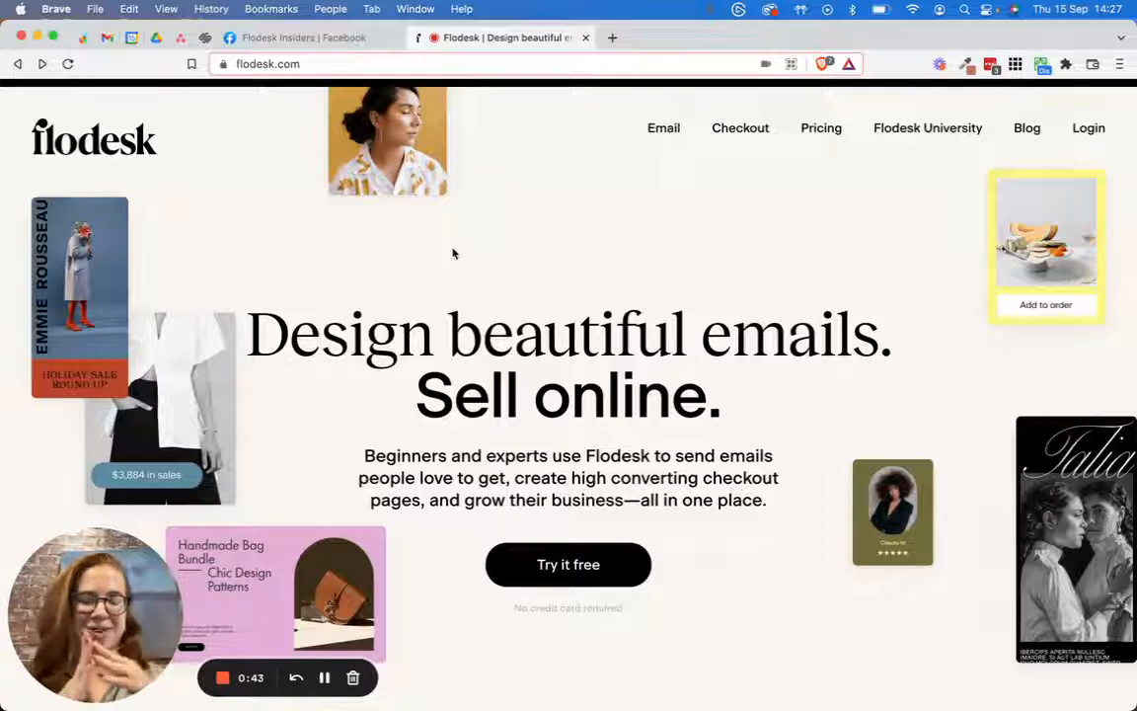
{"action": "left_click_drag", "start_coordinate": [89, 584], "coordinate": [88, 143]}
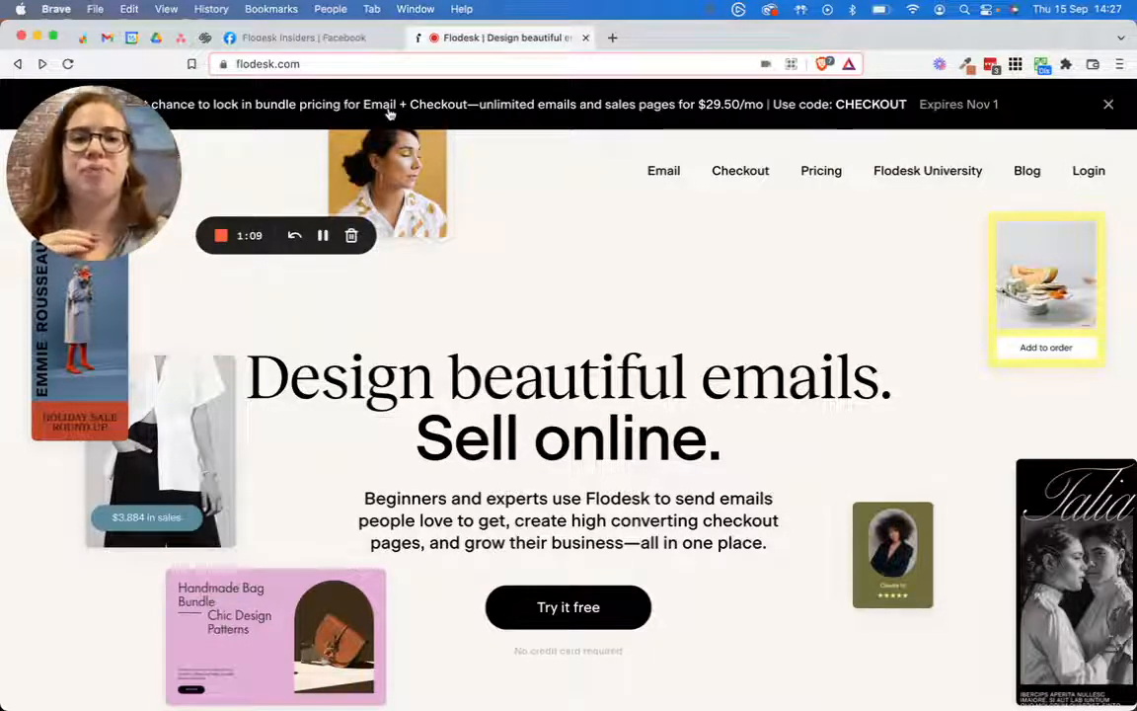
{"action": "left_click_drag", "start_coordinate": [83, 152], "coordinate": [85, 190]}
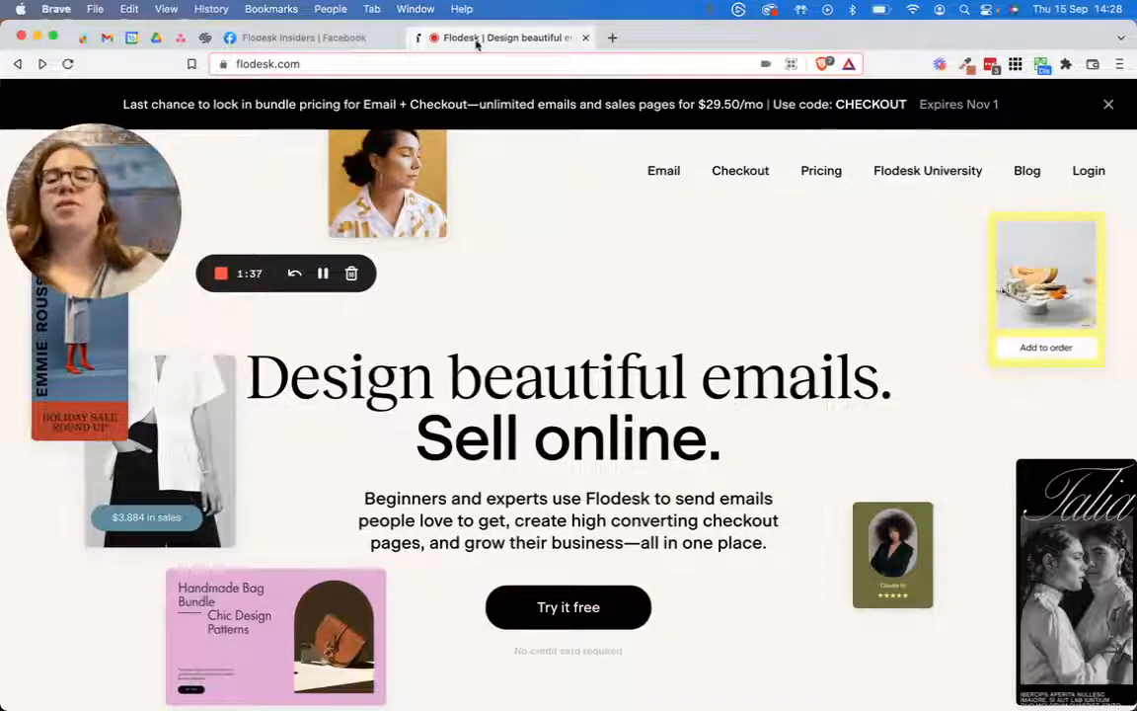
Switch to the Flodesk Insiders Facebook group and examine the Flodesk Checkout beta announcement, including its three selling steps and bundle pricing.
{"action": "left_click", "coordinate": [296, 40]}
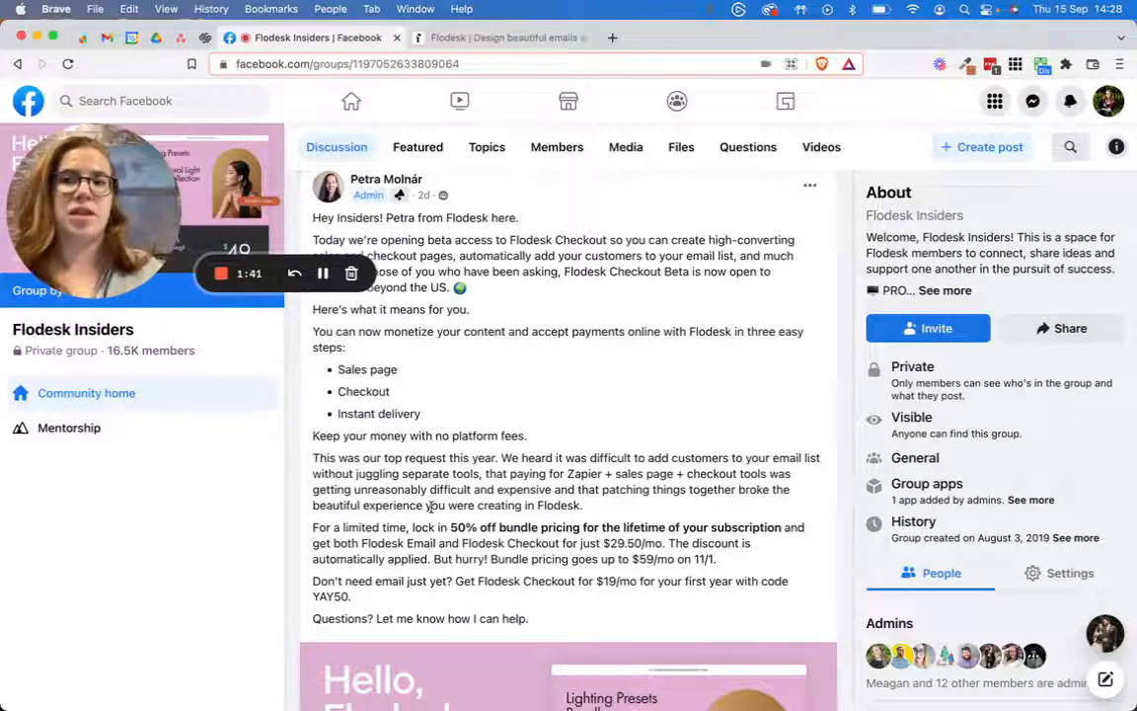
{"action": "scroll", "coordinate": [597, 439], "scroll_direction": "up", "scroll_amount": 5}
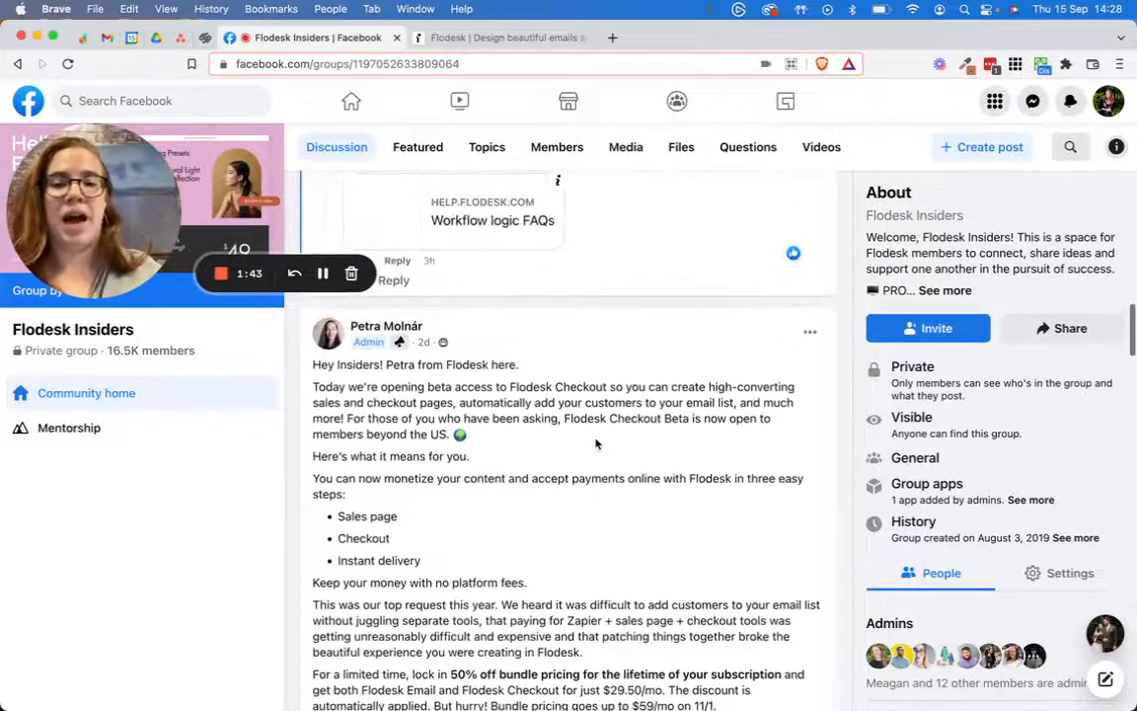
{"action": "scroll", "coordinate": [595, 446], "scroll_direction": "down", "scroll_amount": 5}
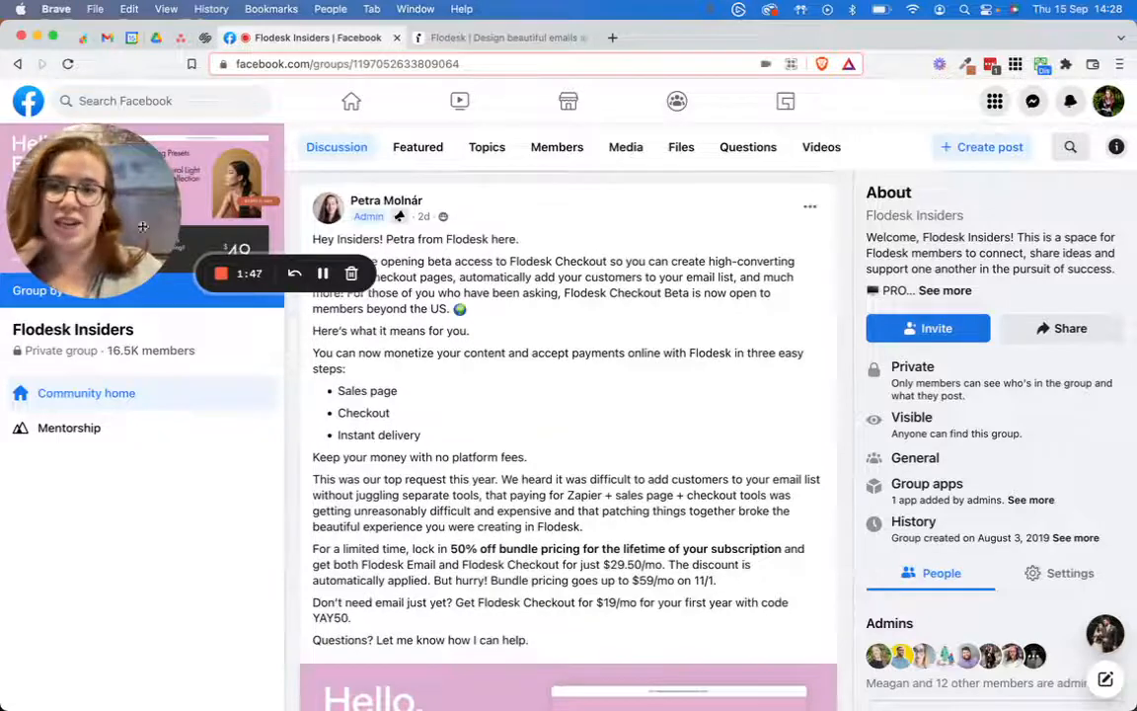
{"action": "left_click_drag", "start_coordinate": [115, 252], "coordinate": [115, 614]}
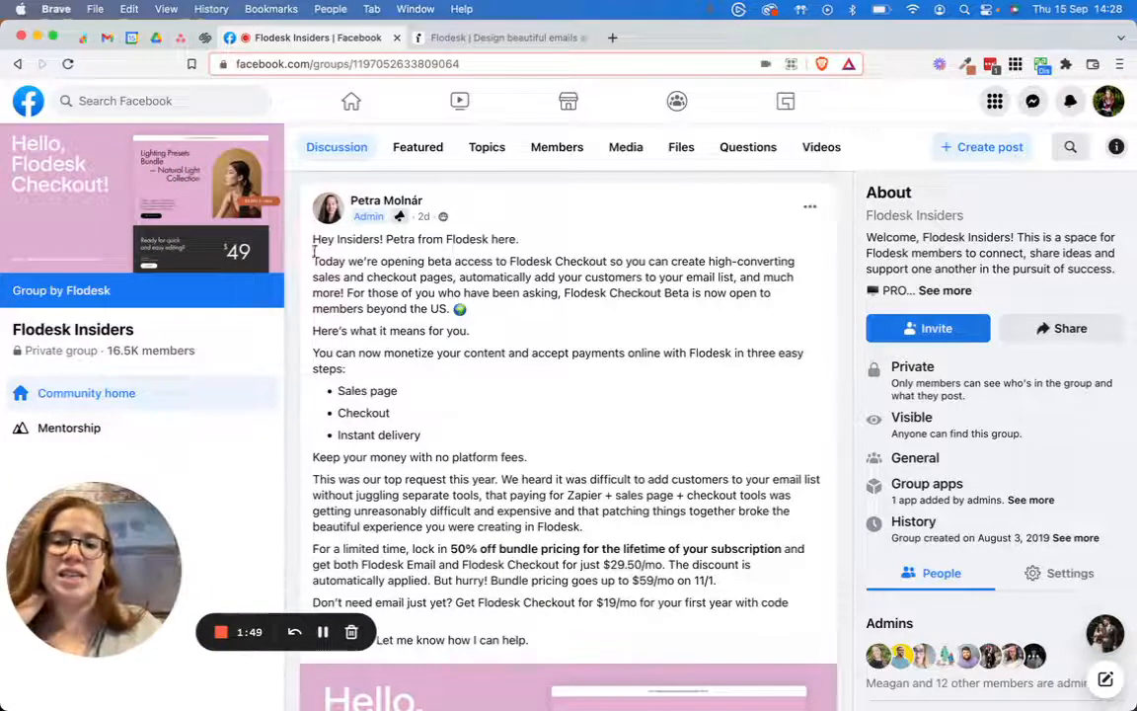
{"action": "scroll", "coordinate": [592, 434], "scroll_direction": "down", "scroll_amount": 1}
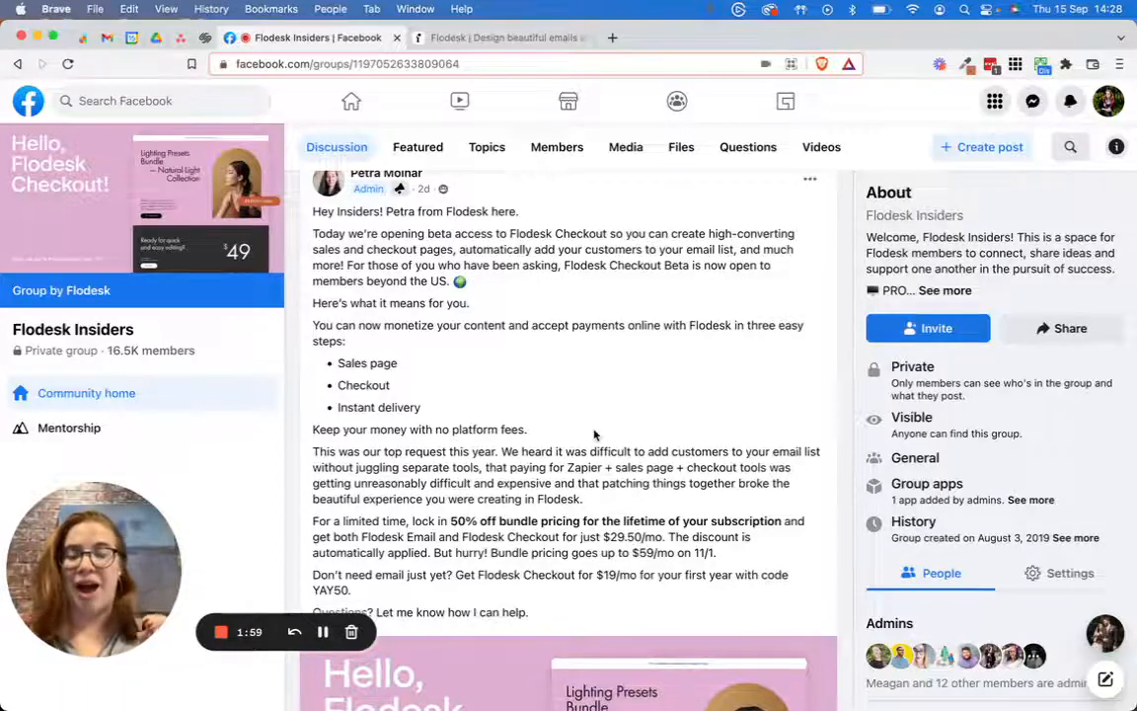
{"action": "scroll", "coordinate": [602, 440], "scroll_direction": "down", "scroll_amount": 3}
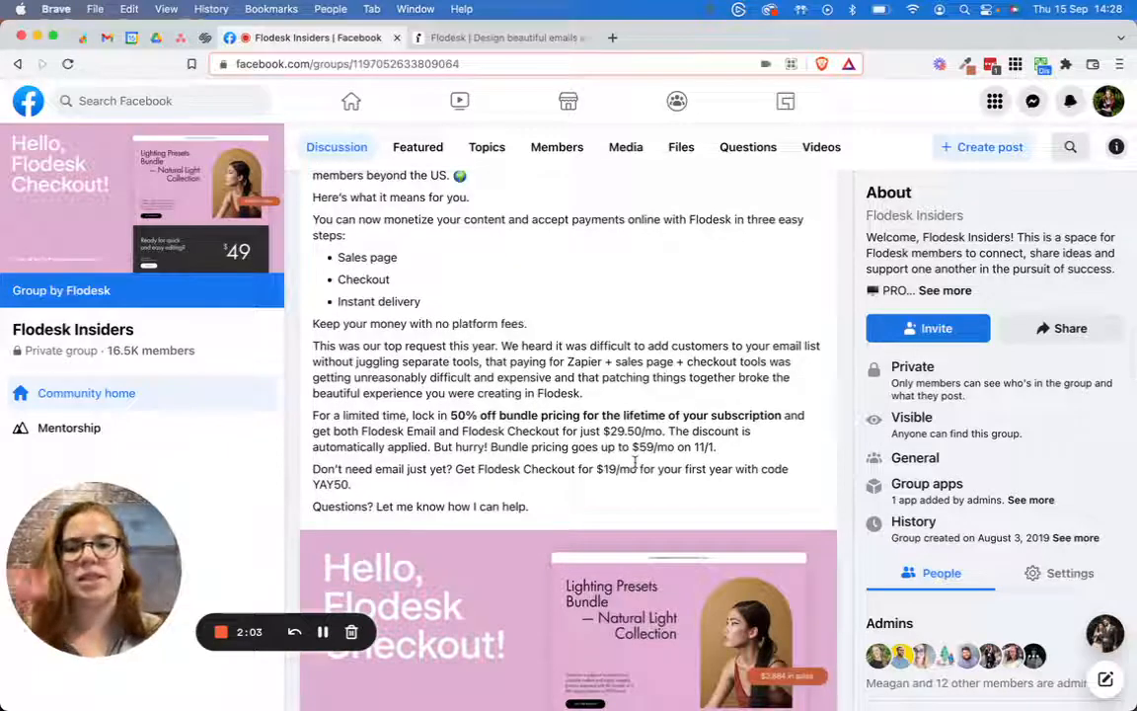
{"action": "scroll", "coordinate": [633, 466], "scroll_direction": "down", "scroll_amount": 5}
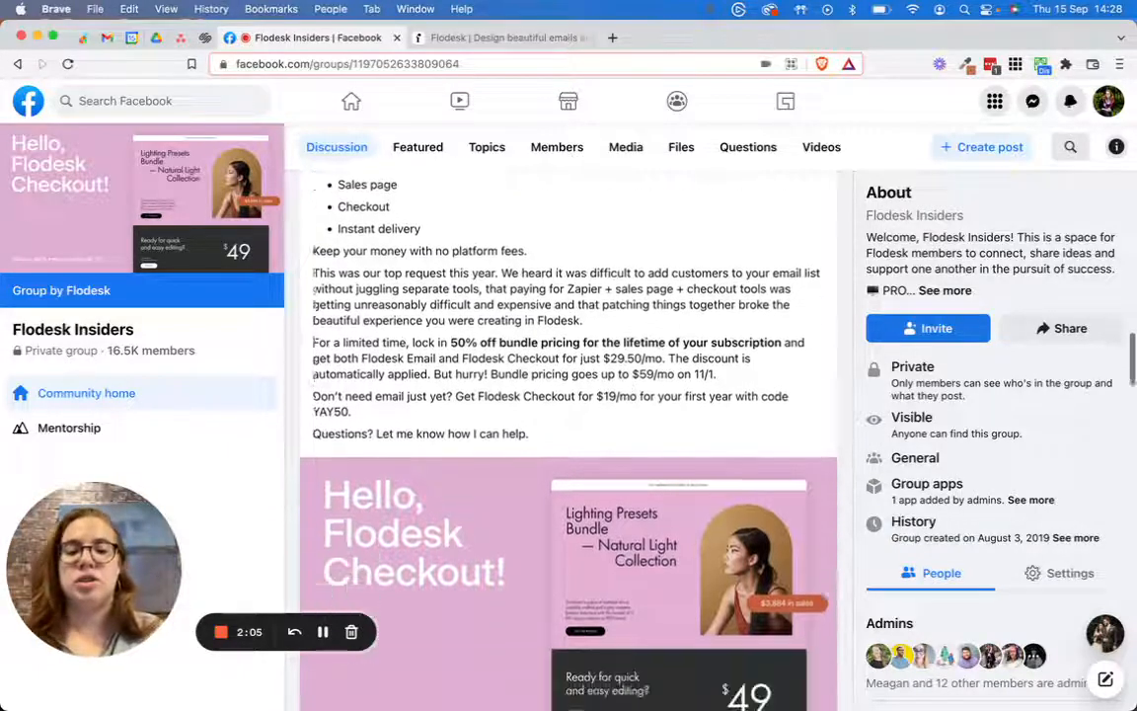
{"action": "scroll", "coordinate": [630, 473], "scroll_direction": "up", "scroll_amount": 5}
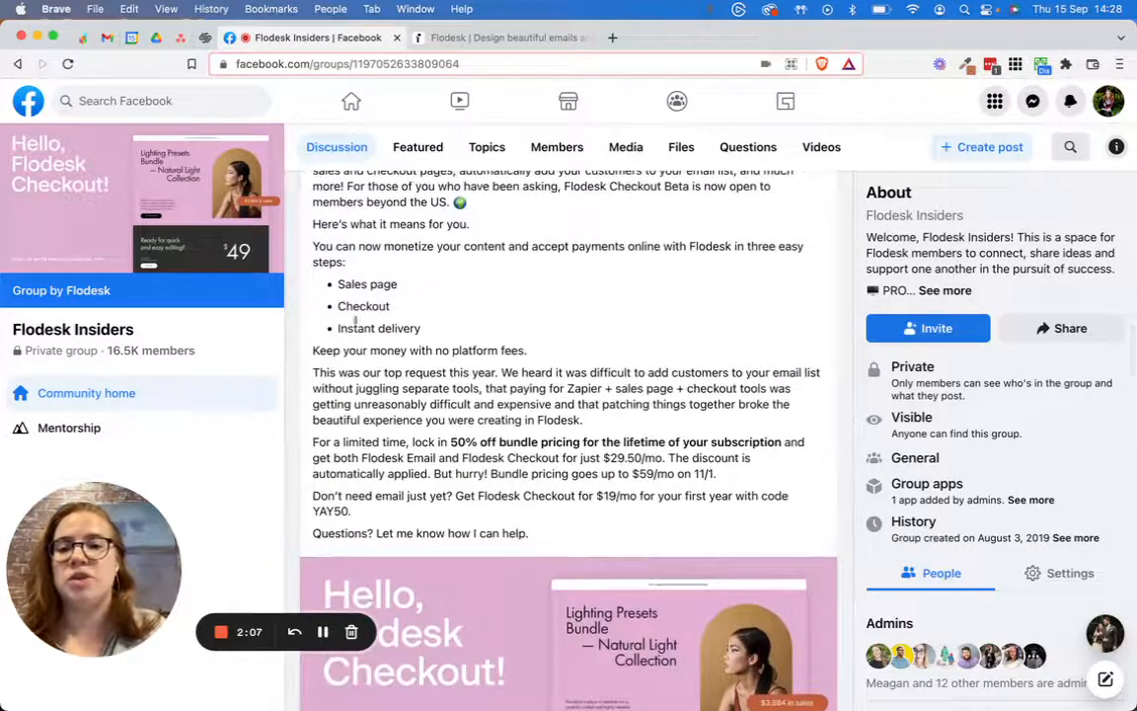
{"action": "left_click_drag", "start_coordinate": [331, 286], "coordinate": [394, 306]}
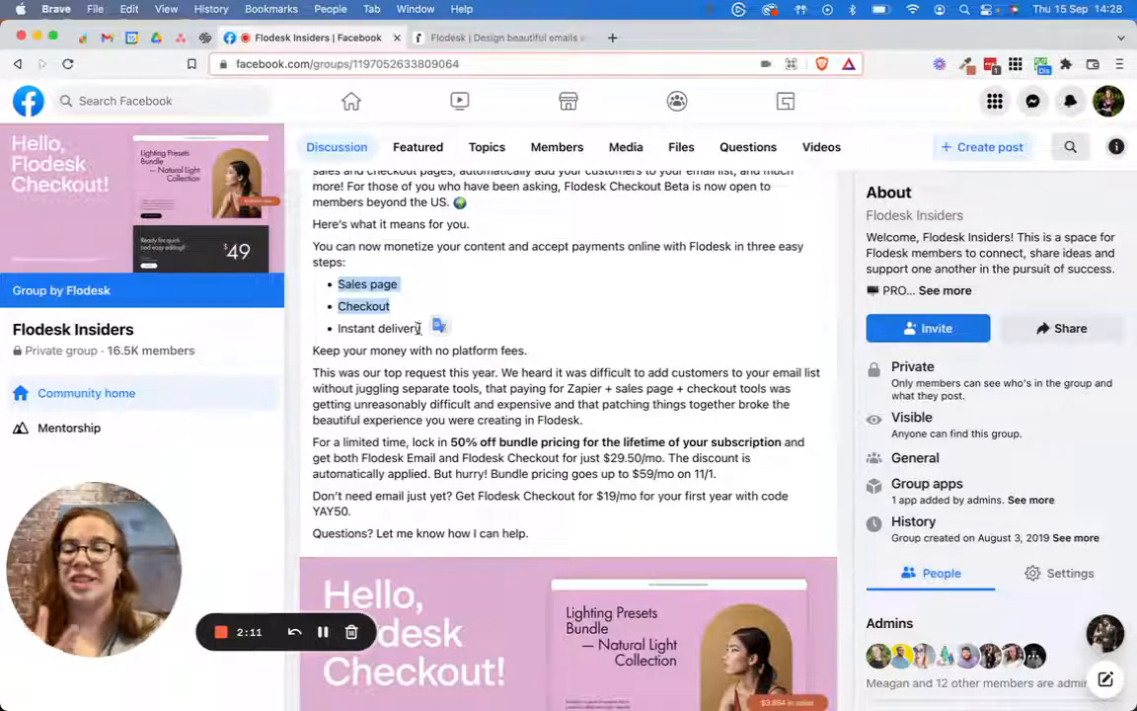
{"action": "left_click_drag", "start_coordinate": [419, 328], "coordinate": [267, 327]}
{"action": "left_click", "coordinate": [521, 368]}
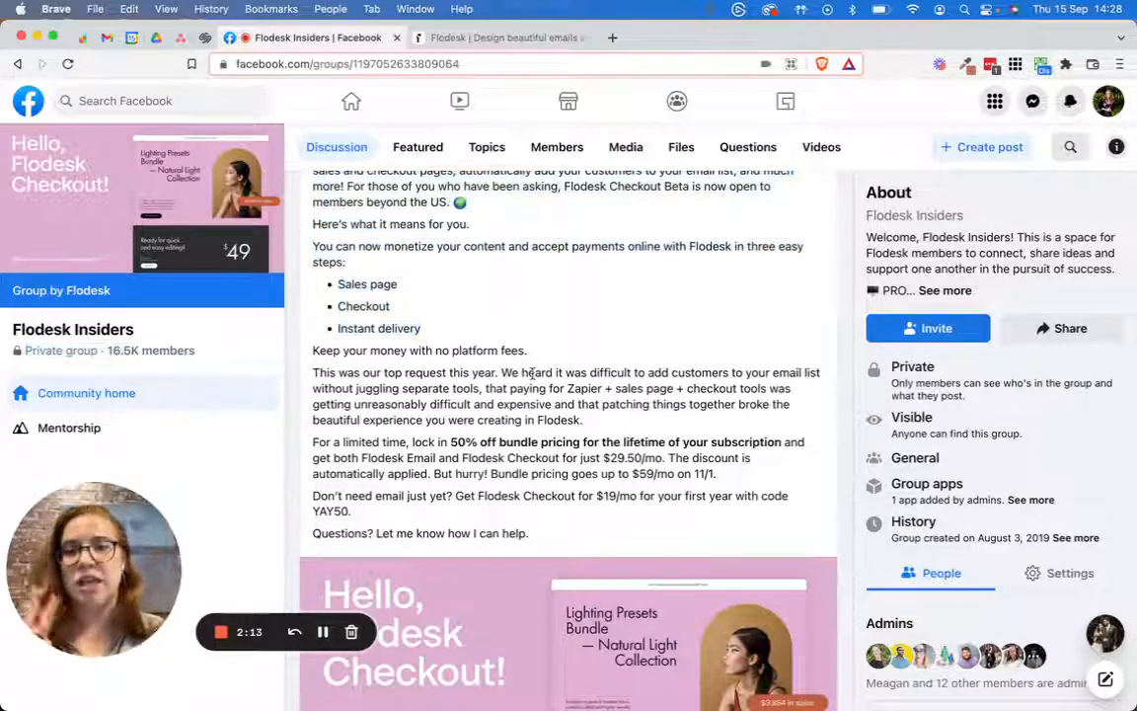
{"action": "scroll", "coordinate": [531, 373], "scroll_direction": "down", "scroll_amount": 2}
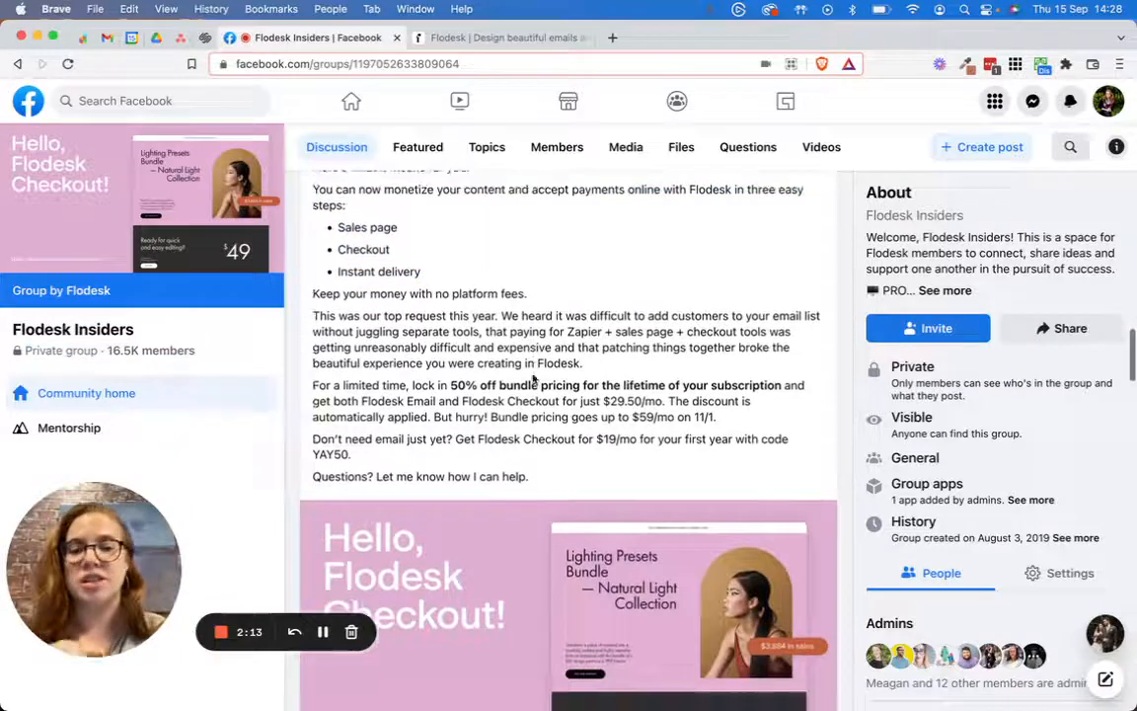
Close the Facebook group page and enter the Flodesk account to open its Checkouts area.
{"action": "left_click", "coordinate": [396, 38]}
{"action": "left_click", "coordinate": [1077, 180]}
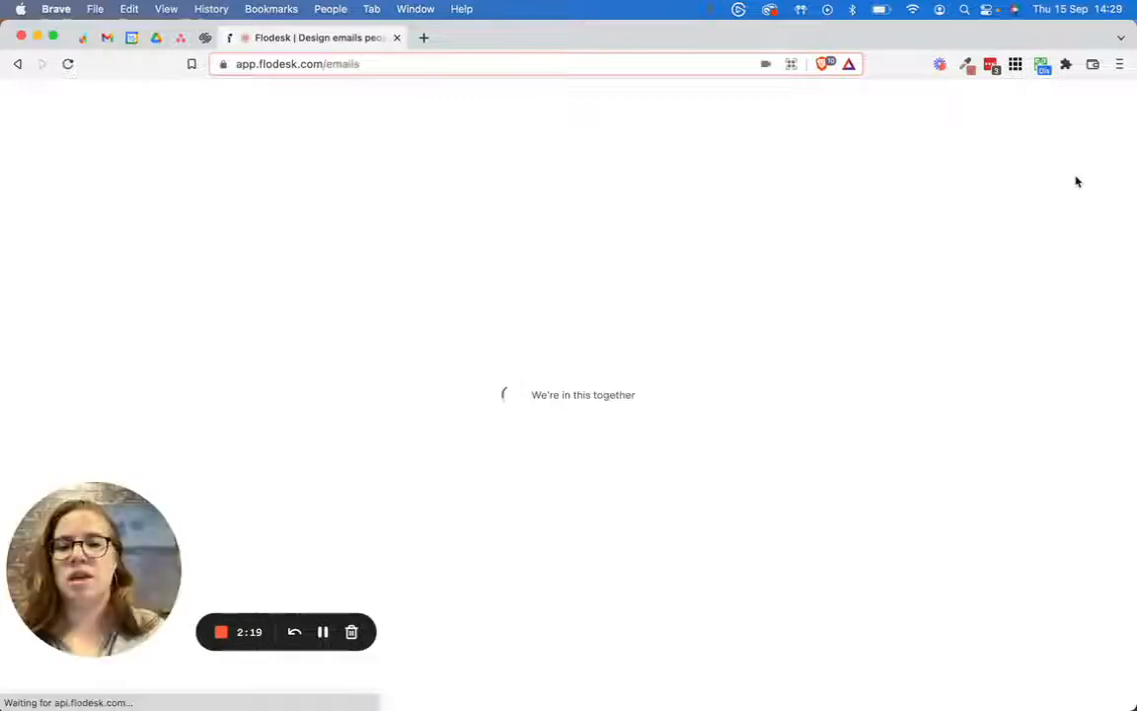
{"action": "left_click", "coordinate": [677, 116]}
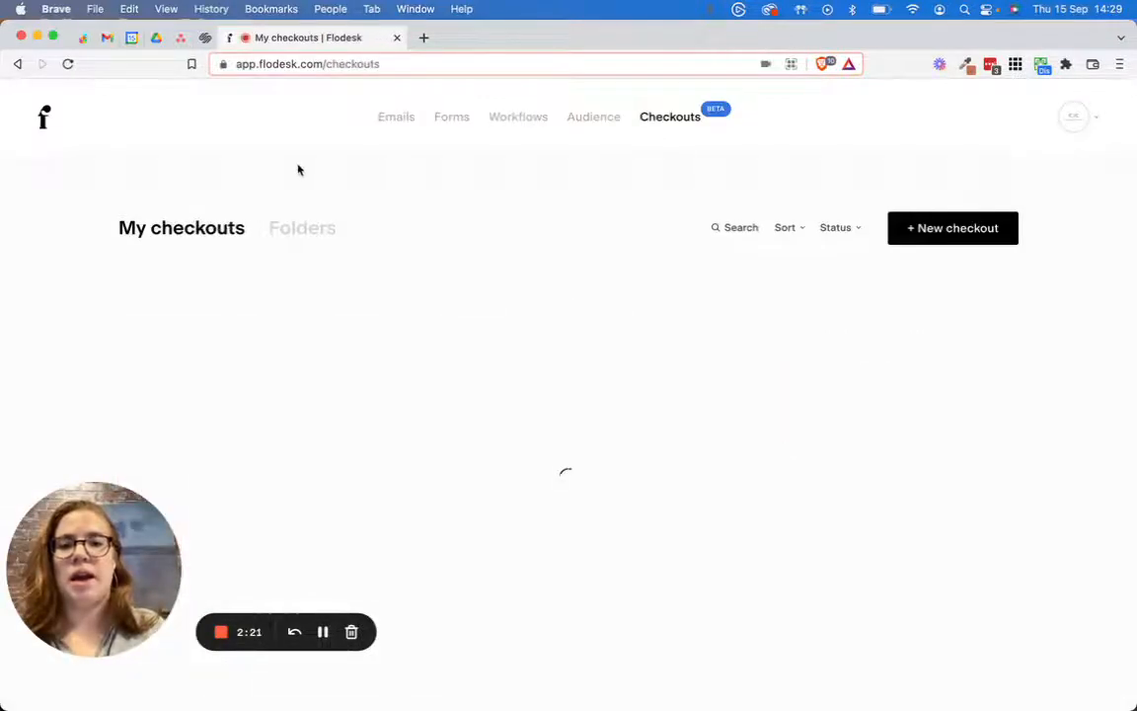
Start a new checkout from the My checkouts page.
{"action": "mouse_move", "coordinate": [417, 351]}
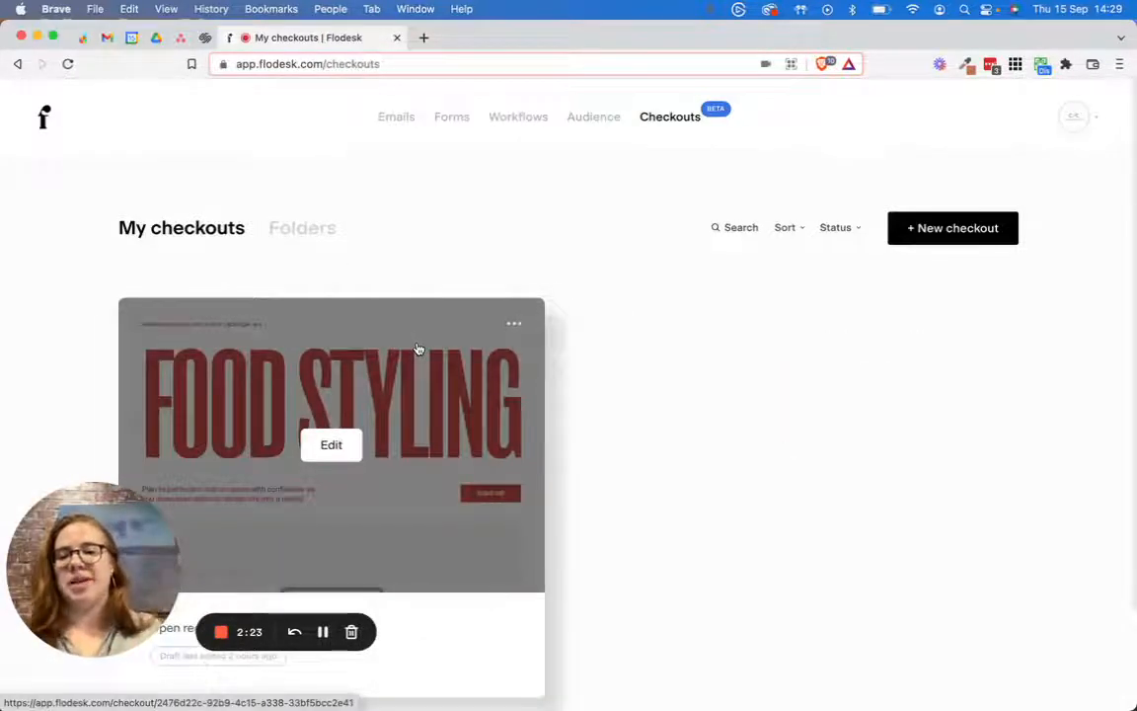
{"action": "scroll", "coordinate": [221, 218], "scroll_direction": "down", "scroll_amount": 2}
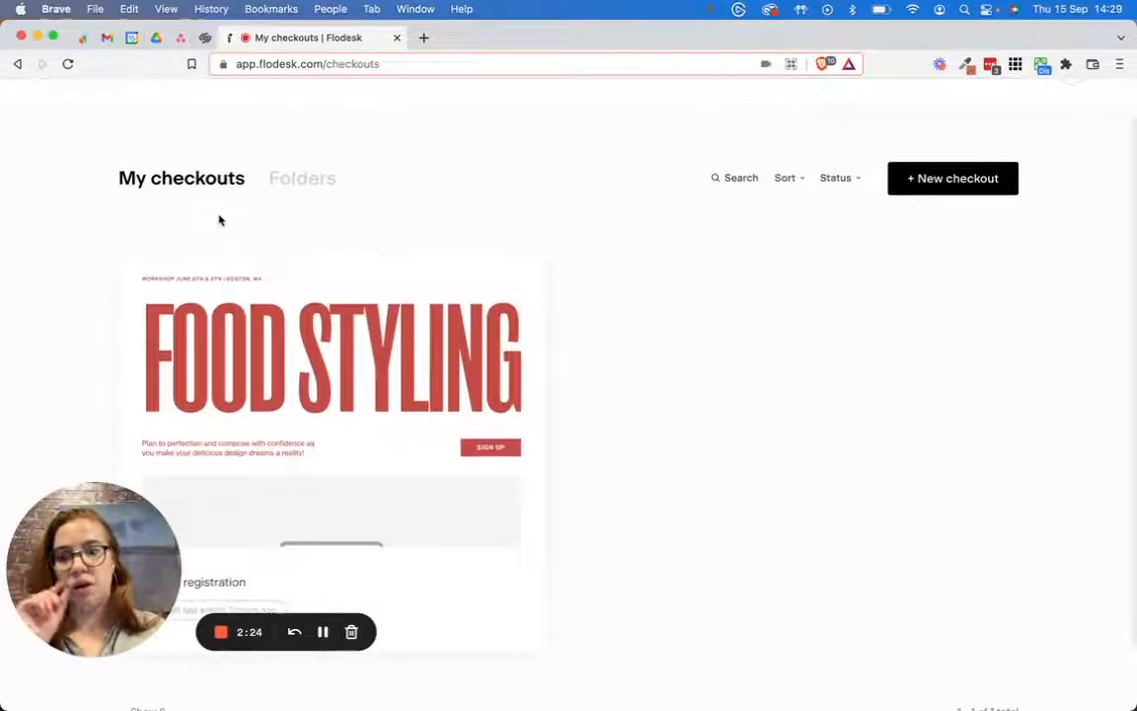
{"action": "left_click", "coordinate": [938, 180]}
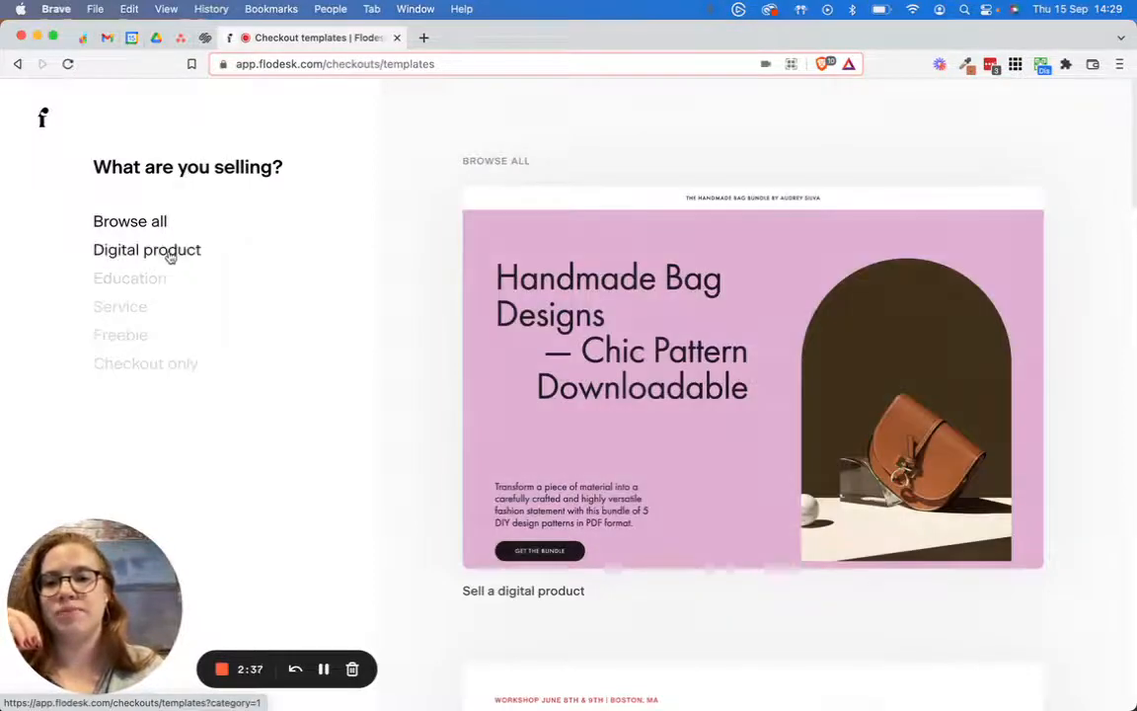
Examine the checkout templates offered for digital products and for education.
{"action": "left_click", "coordinate": [170, 251]}
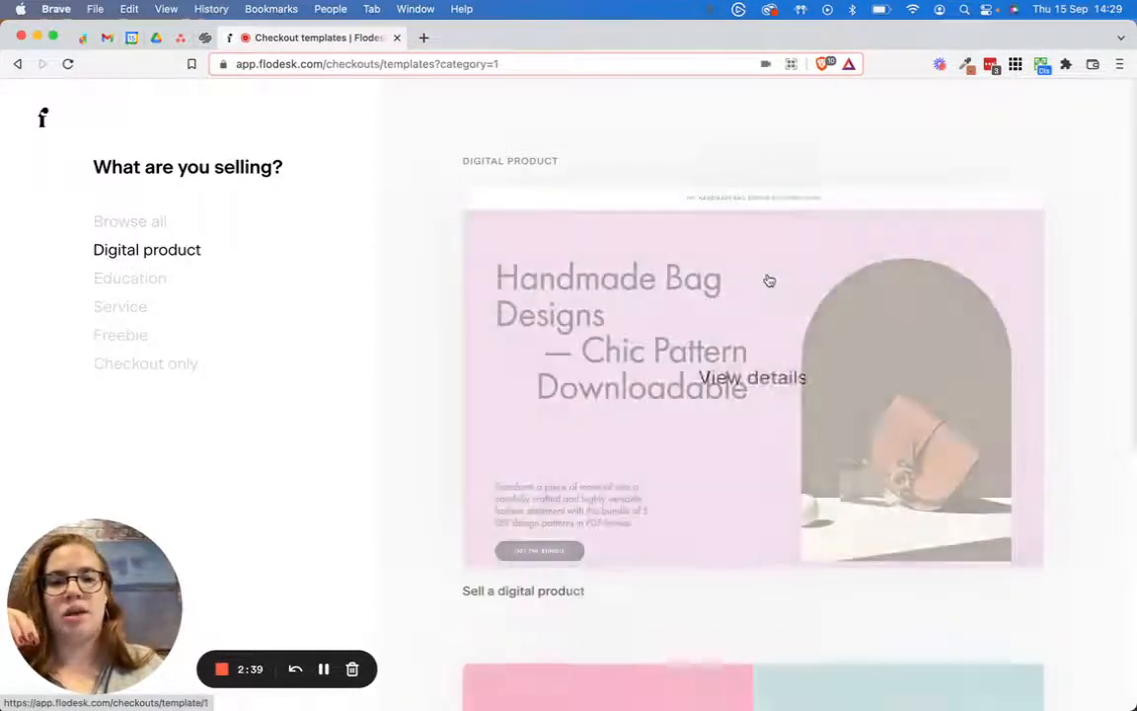
{"action": "scroll", "coordinate": [768, 279], "scroll_direction": "down", "scroll_amount": 5}
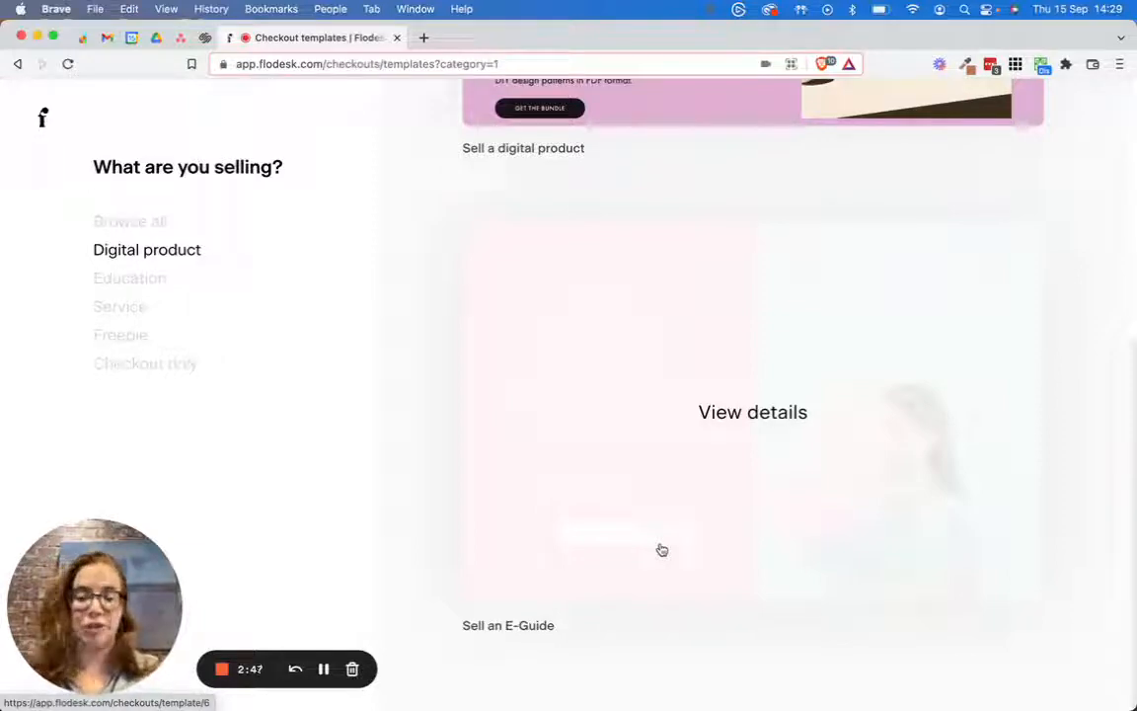
{"action": "scroll", "coordinate": [661, 550], "scroll_direction": "up", "scroll_amount": 5}
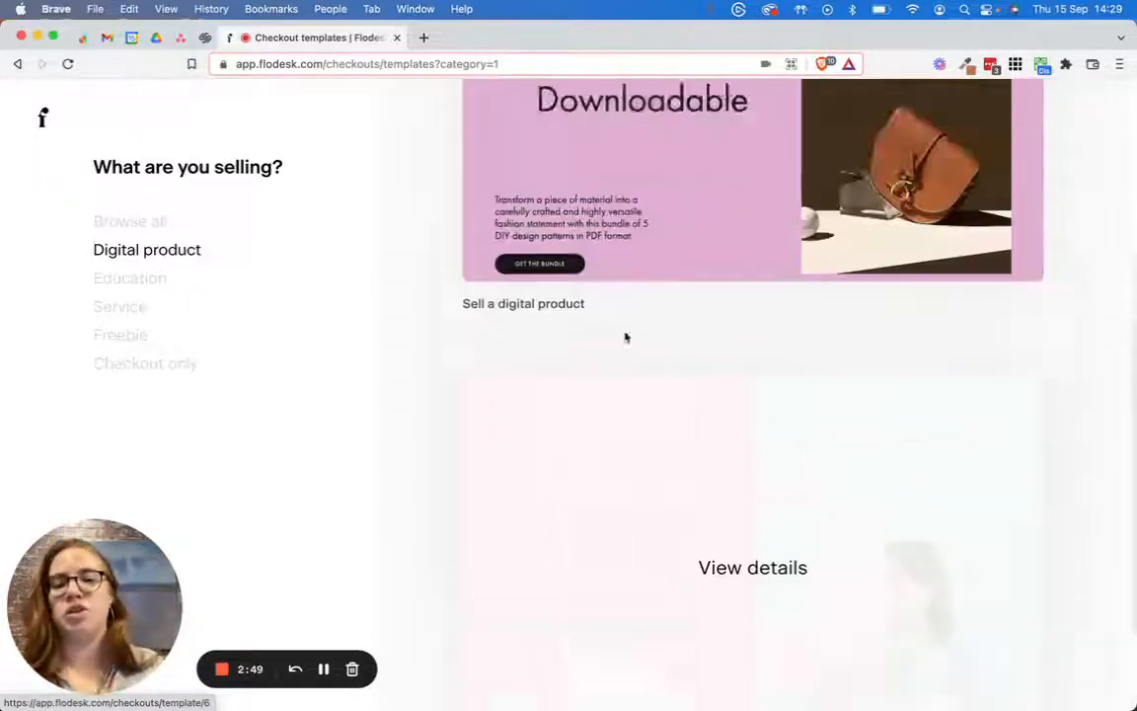
{"action": "scroll", "coordinate": [1089, 305], "scroll_direction": "down", "scroll_amount": 3}
{"action": "scroll", "coordinate": [1089, 303], "scroll_direction": "down", "scroll_amount": 3}
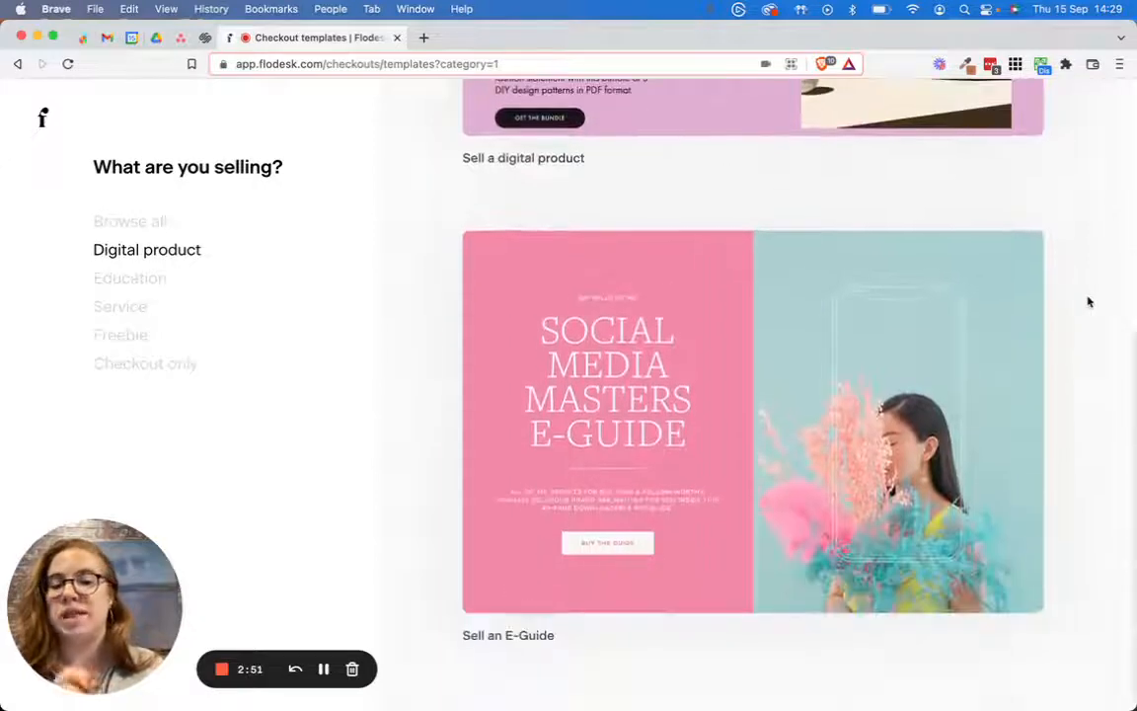
{"action": "left_click", "coordinate": [227, 279]}
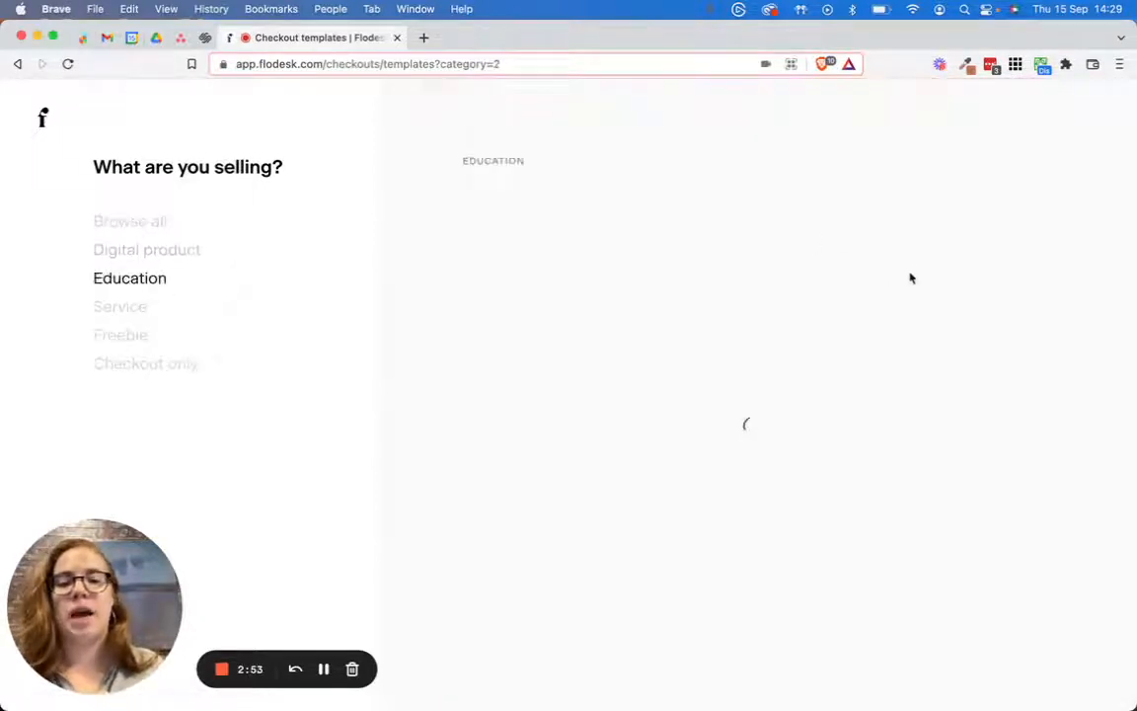
{"action": "scroll", "coordinate": [910, 280], "scroll_direction": "down", "scroll_amount": 10}
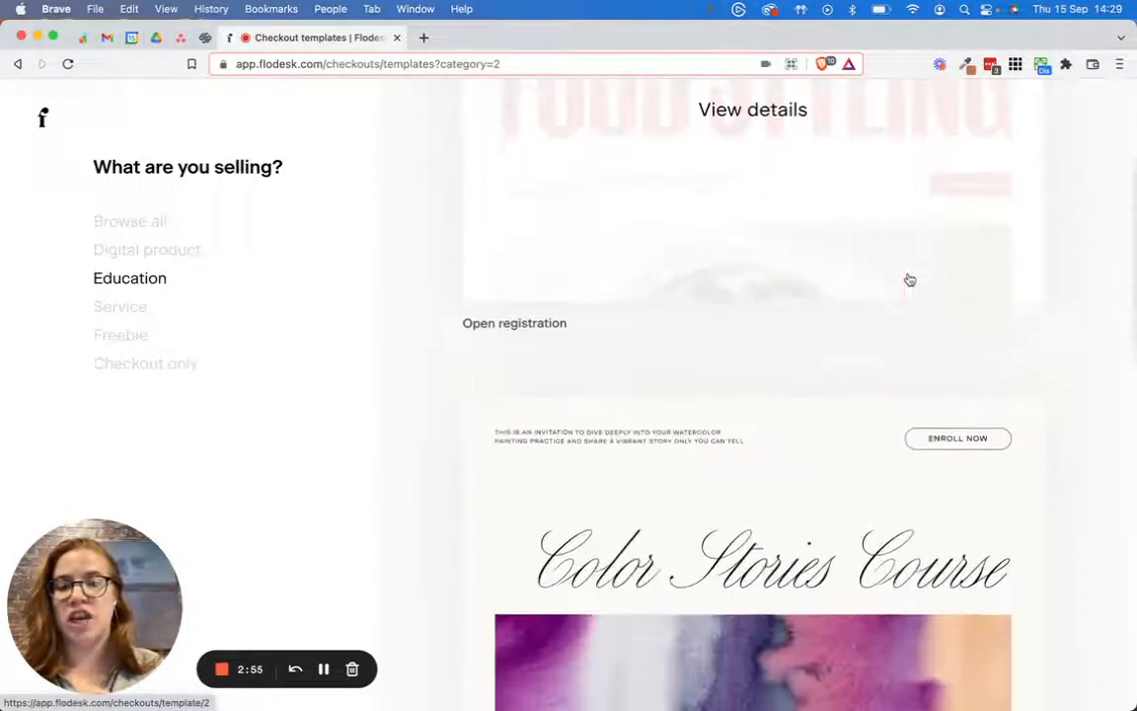
{"action": "scroll", "coordinate": [909, 280], "scroll_direction": "down", "scroll_amount": 3}
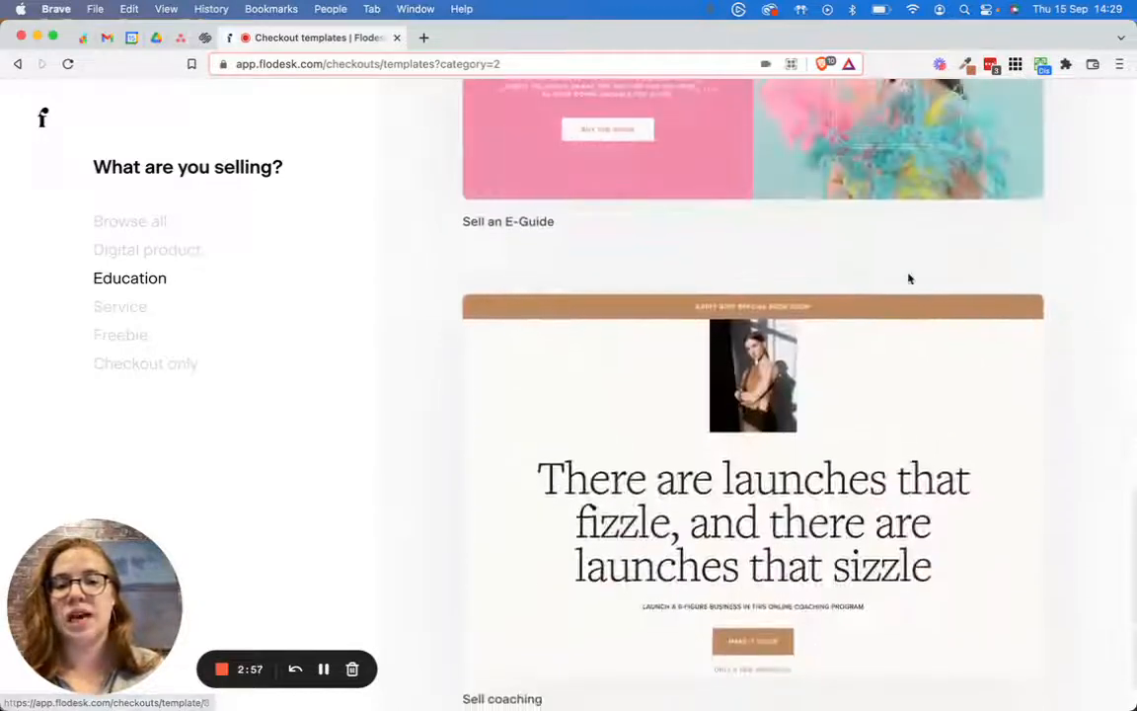
Look at the templates in the Service, Freebie and Checkout only categories.
{"action": "left_click", "coordinate": [163, 312]}
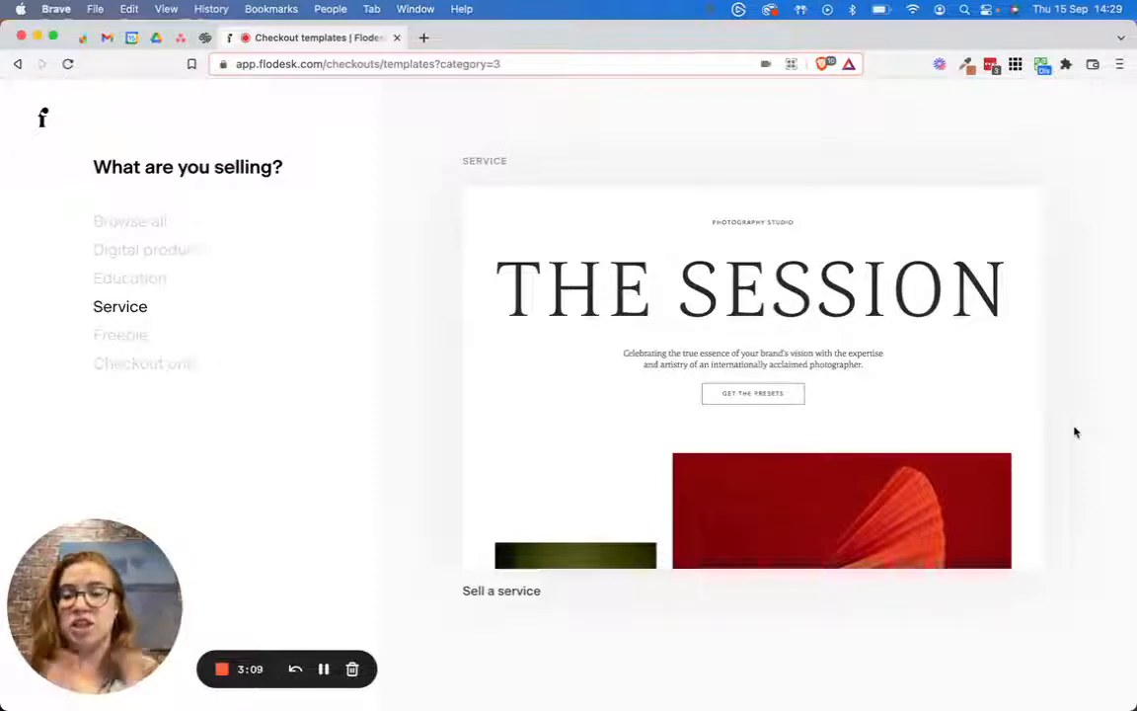
{"action": "left_click", "coordinate": [130, 337]}
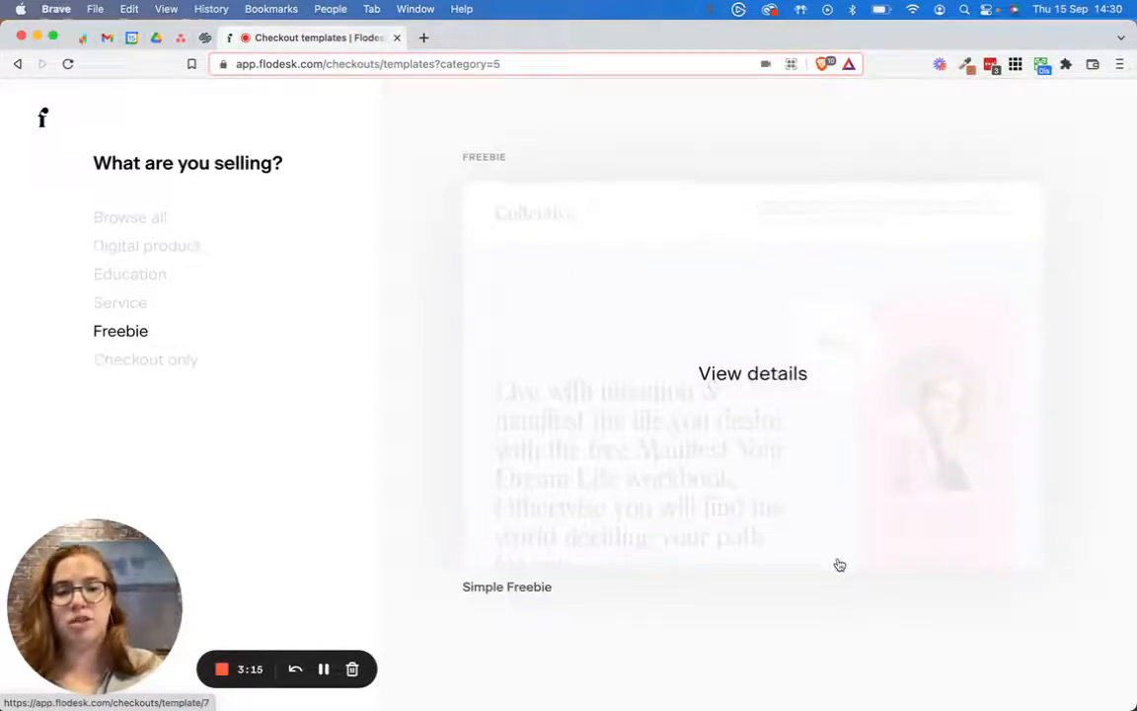
{"action": "left_click", "coordinate": [130, 374]}
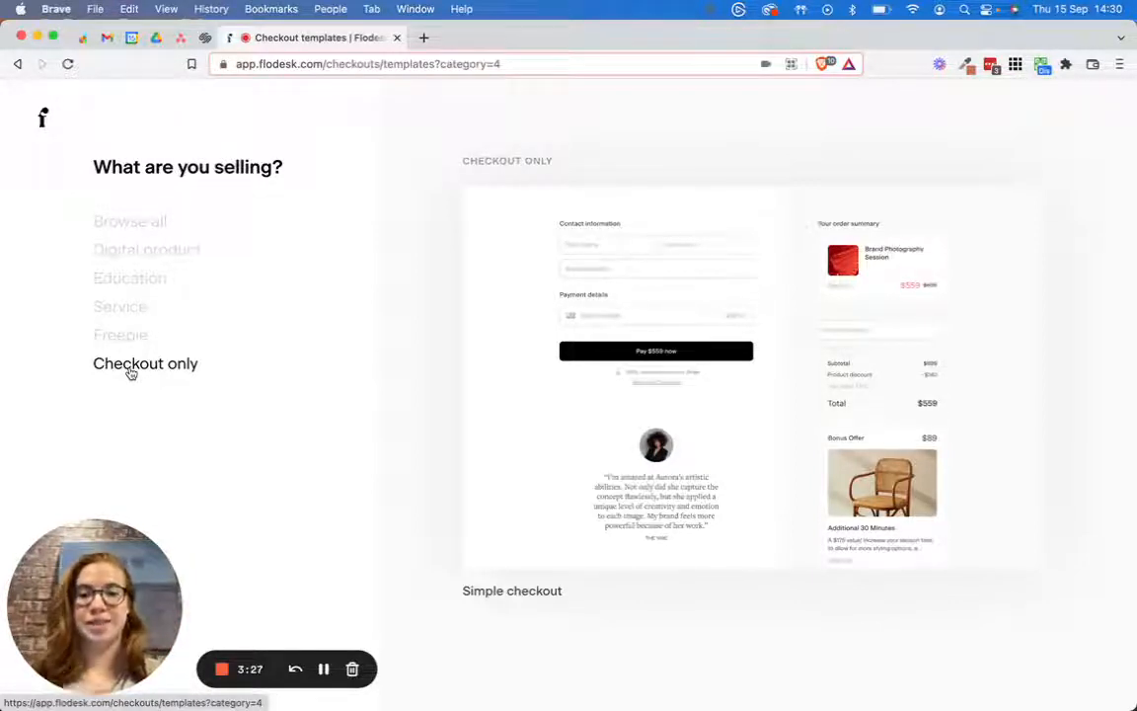
{"action": "mouse_move", "coordinate": [706, 381]}
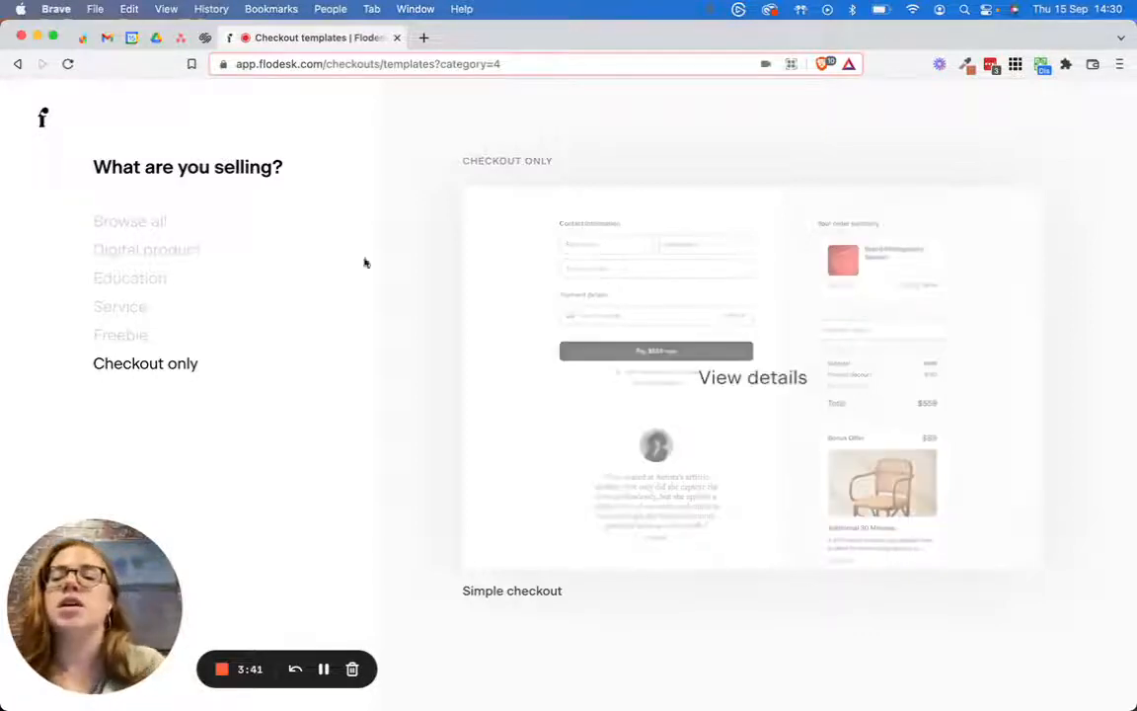
Browse all templates and open the Food Styling "Open registration" template to preview its sales page.
{"action": "left_click", "coordinate": [138, 227]}
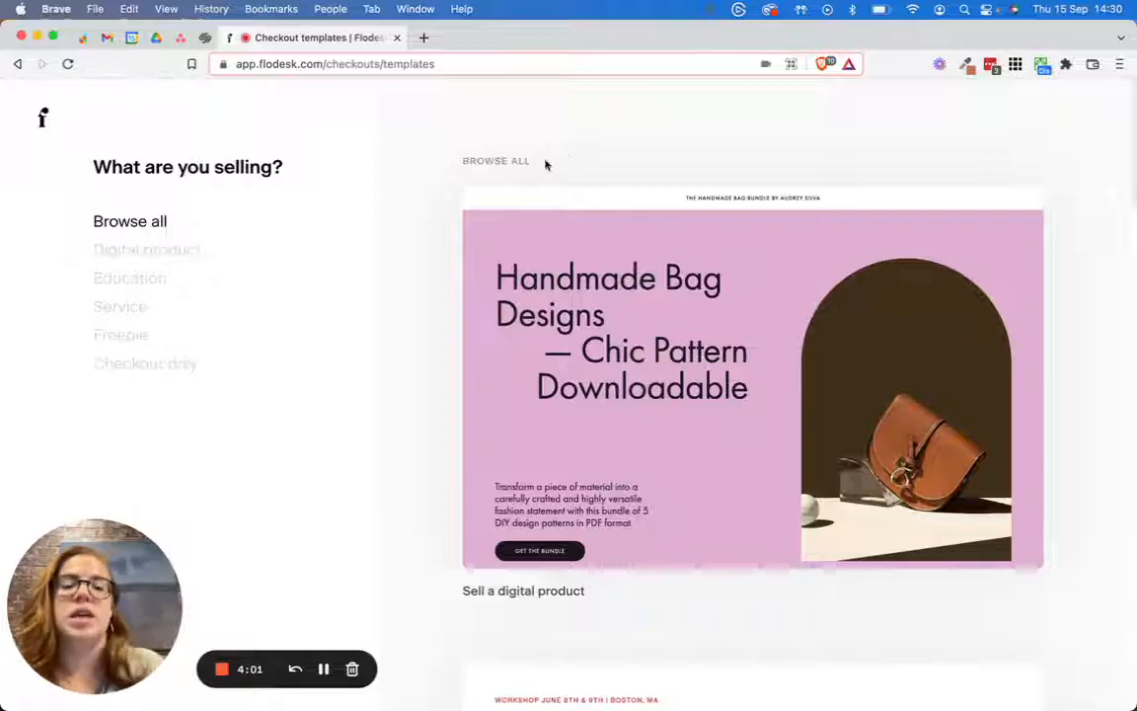
{"action": "scroll", "coordinate": [759, 333], "scroll_direction": "down", "scroll_amount": 3}
{"action": "scroll", "coordinate": [875, 639], "scroll_direction": "up", "scroll_amount": 3}
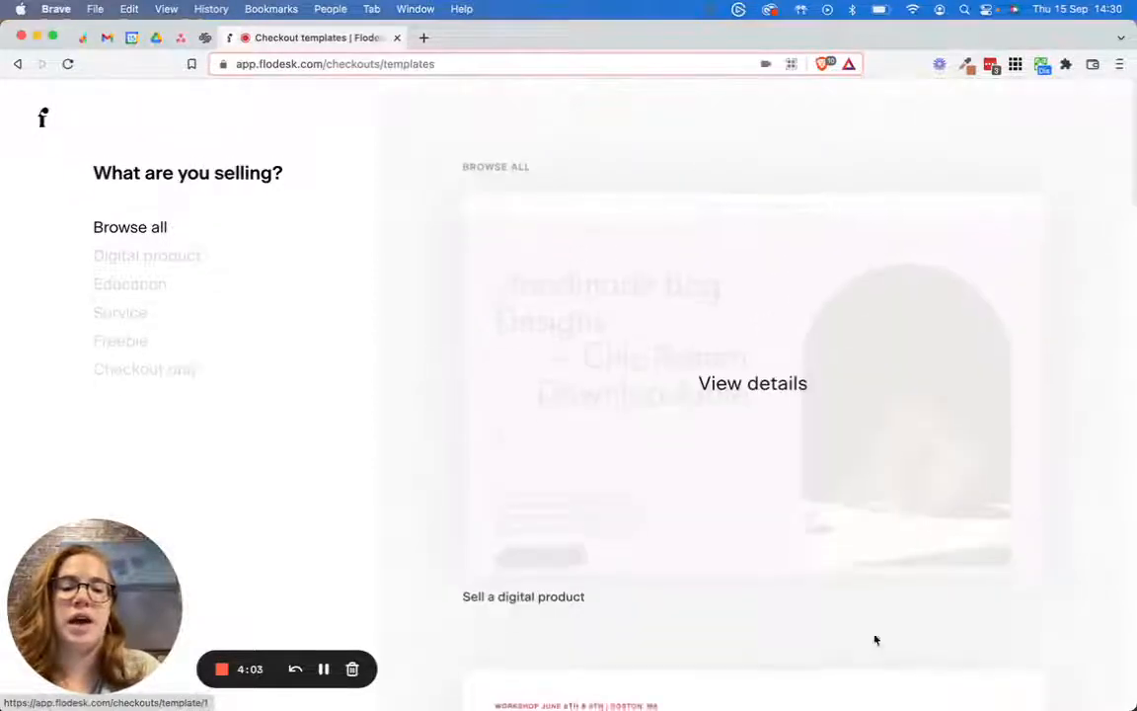
{"action": "scroll", "coordinate": [640, 493], "scroll_direction": "down", "scroll_amount": 4}
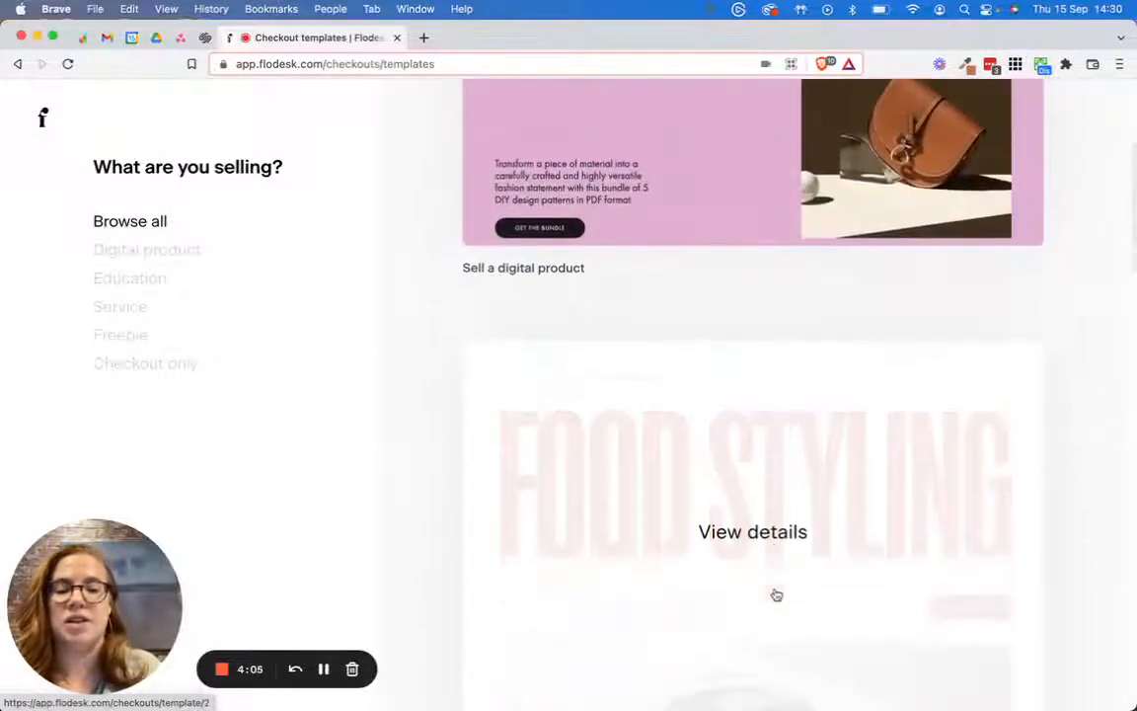
{"action": "left_click", "coordinate": [783, 542]}
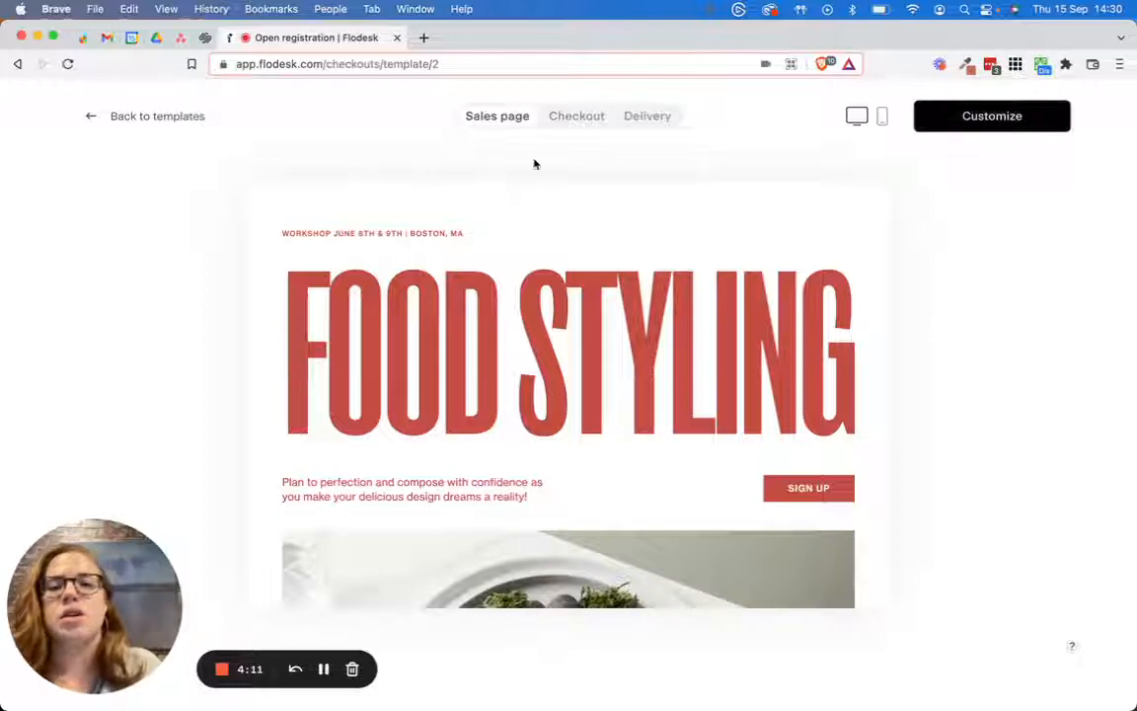
{"action": "scroll", "coordinate": [537, 256], "scroll_direction": "down", "scroll_amount": 10}
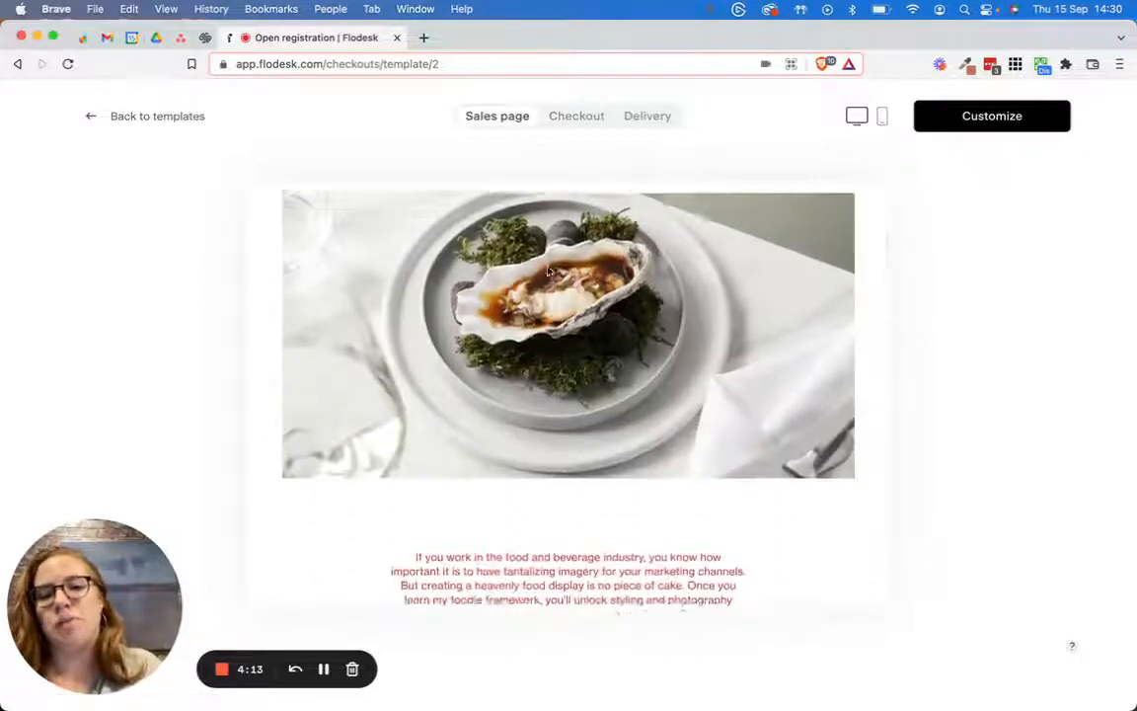
Preview the template's checkout page and delivery page, reading through the order details, next steps and bonus content.
{"action": "left_click", "coordinate": [586, 116]}
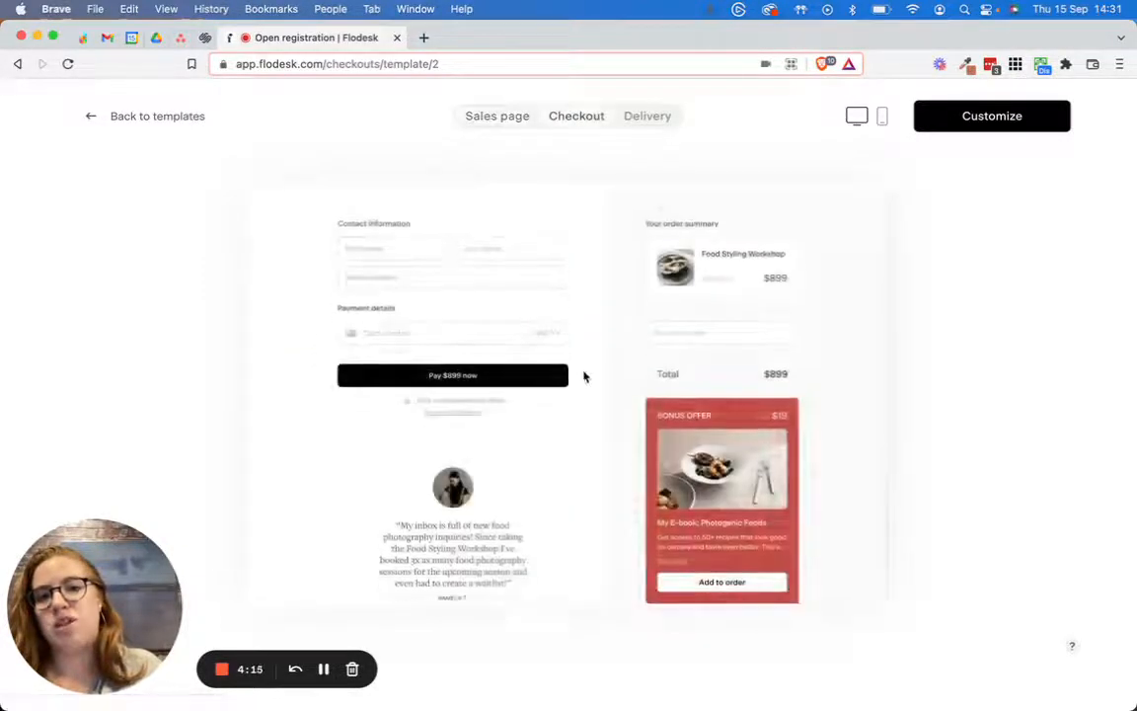
{"action": "left_click", "coordinate": [663, 115]}
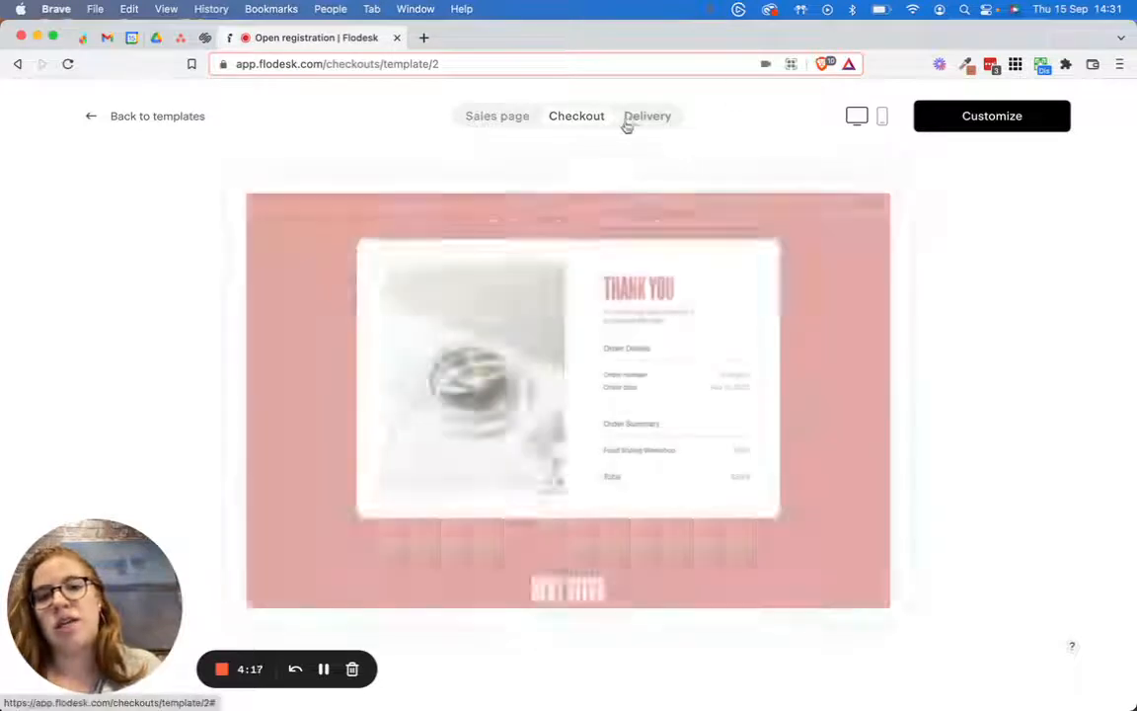
{"action": "scroll", "coordinate": [551, 364], "scroll_direction": "down", "scroll_amount": 5}
{"action": "scroll", "coordinate": [551, 364], "scroll_direction": "down", "scroll_amount": 5}
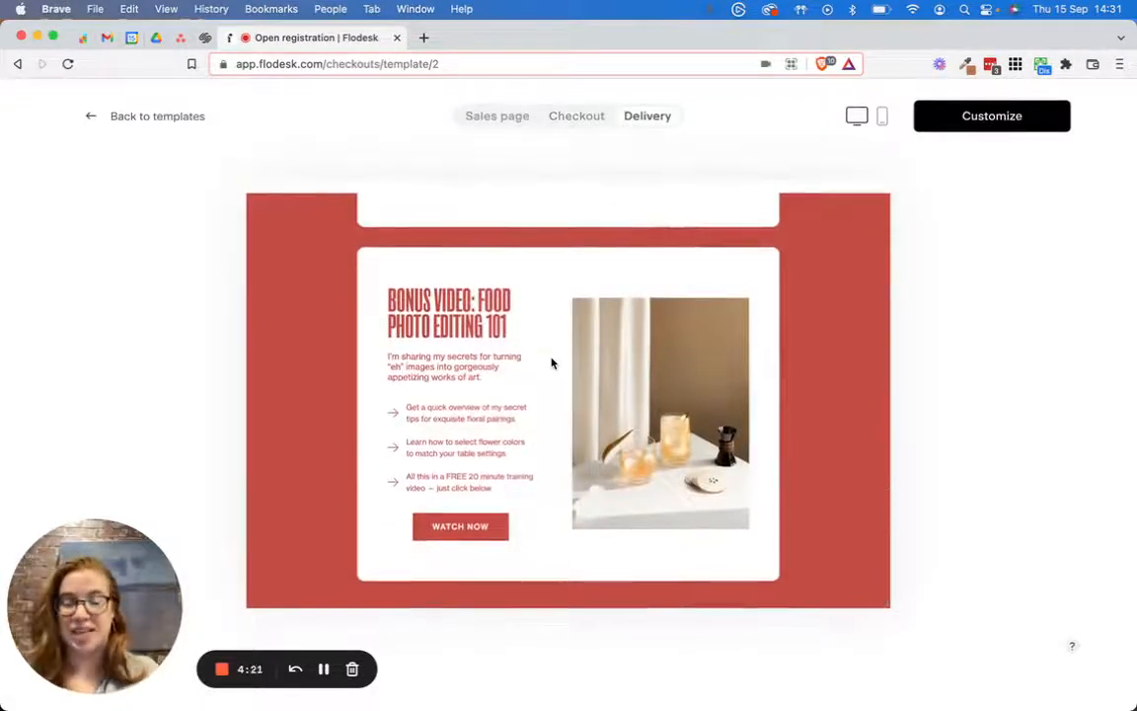
{"action": "left_click", "coordinate": [491, 119]}
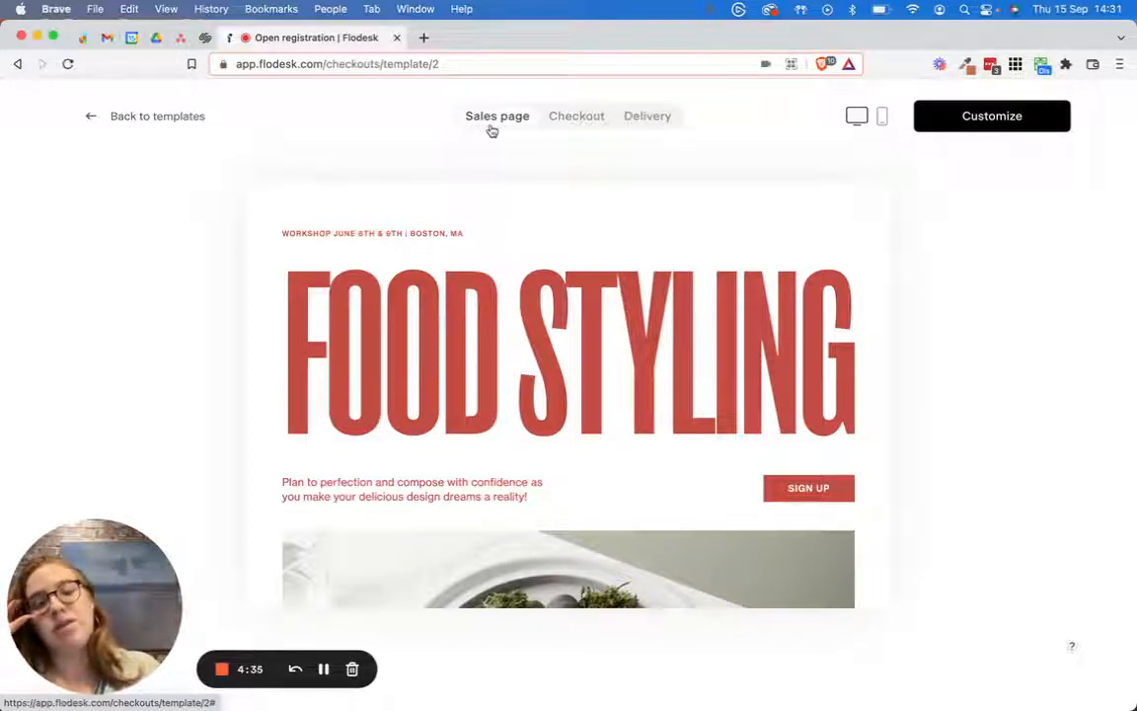
{"action": "left_click", "coordinate": [651, 118]}
{"action": "scroll", "coordinate": [647, 314], "scroll_direction": "down", "scroll_amount": 5}
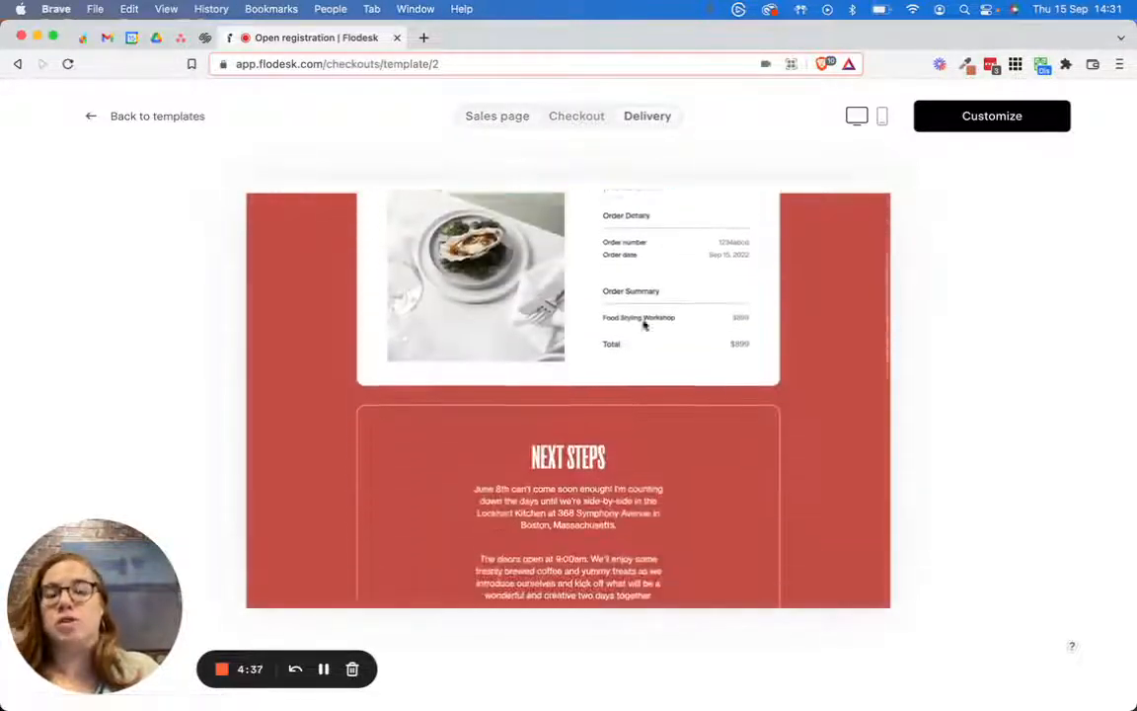
{"action": "scroll", "coordinate": [635, 327], "scroll_direction": "down", "scroll_amount": 5}
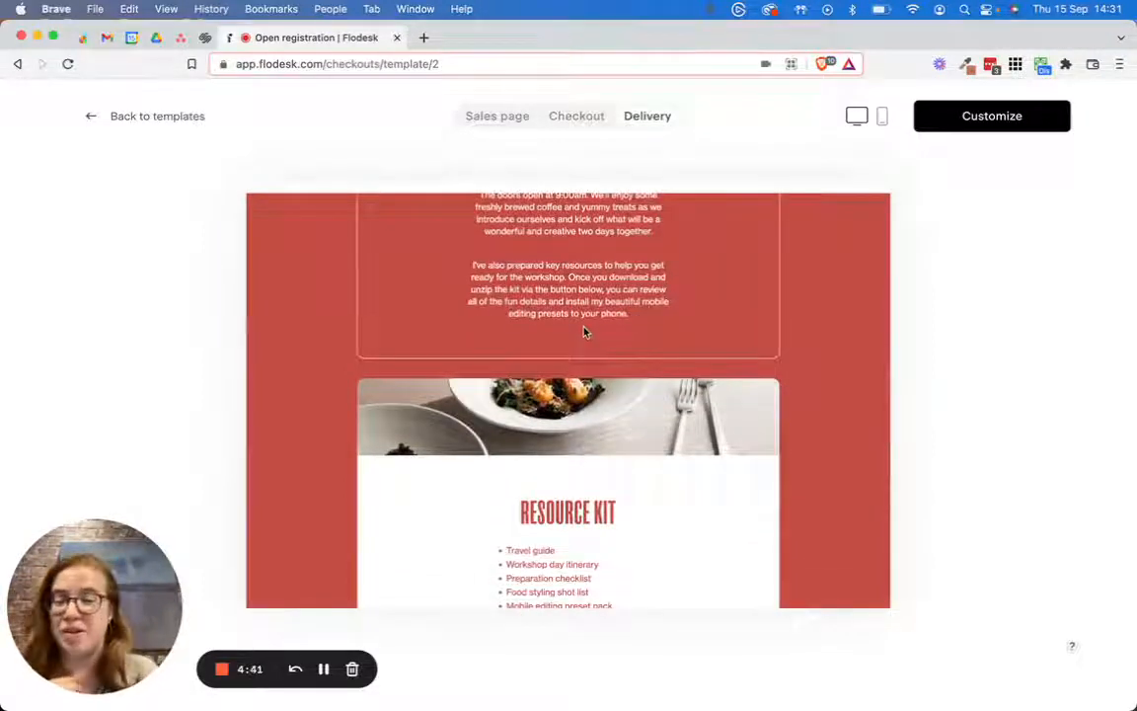
Open the template for customization and change the FOOD STYLING title's font color to the dark burgundy brand color #51182B.
{"action": "left_click", "coordinate": [986, 117]}
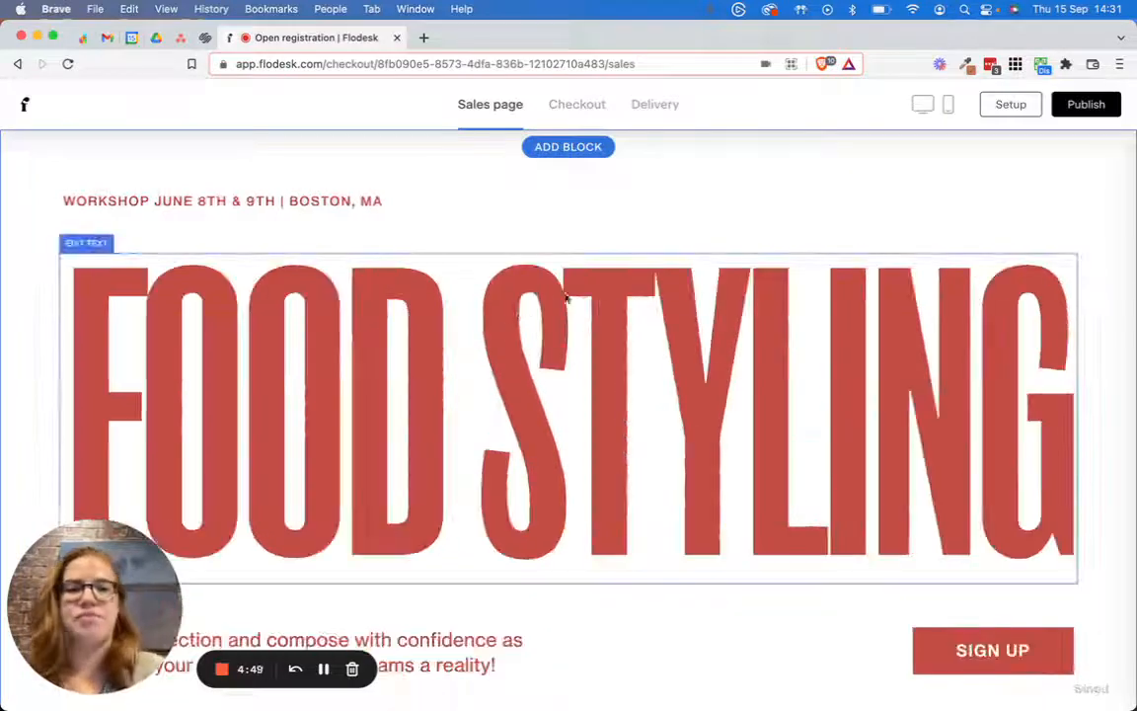
{"action": "scroll", "coordinate": [622, 232], "scroll_direction": "down", "scroll_amount": 1}
{"action": "left_click", "coordinate": [627, 241]}
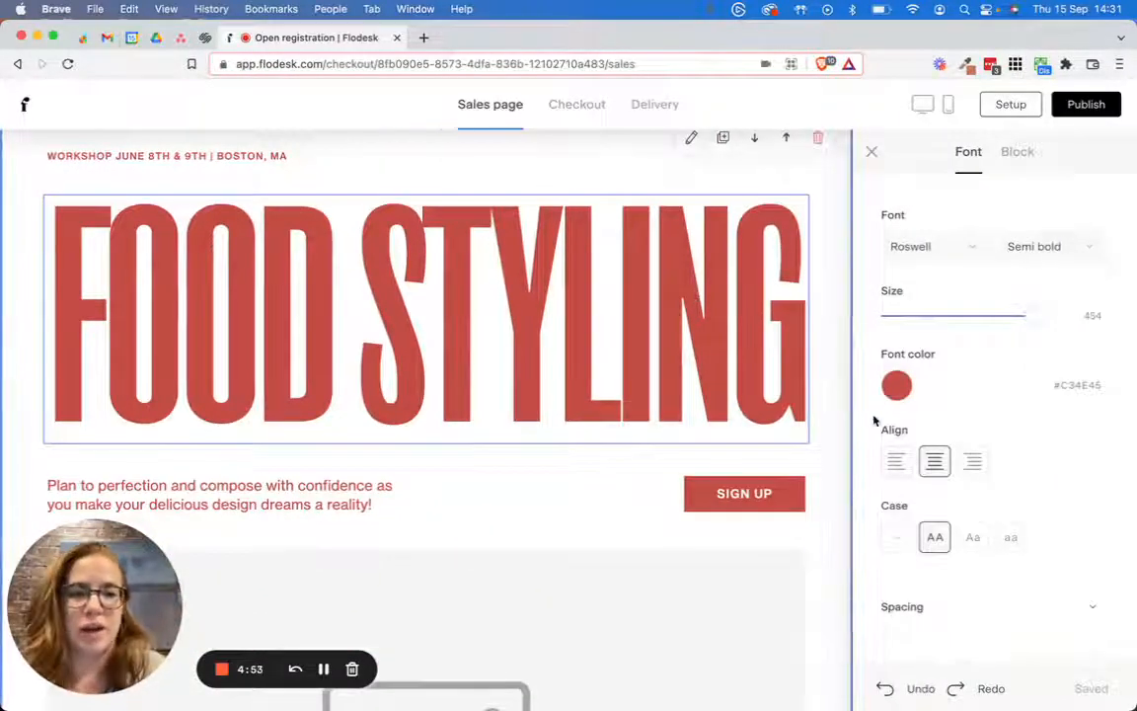
{"action": "left_click", "coordinate": [896, 386]}
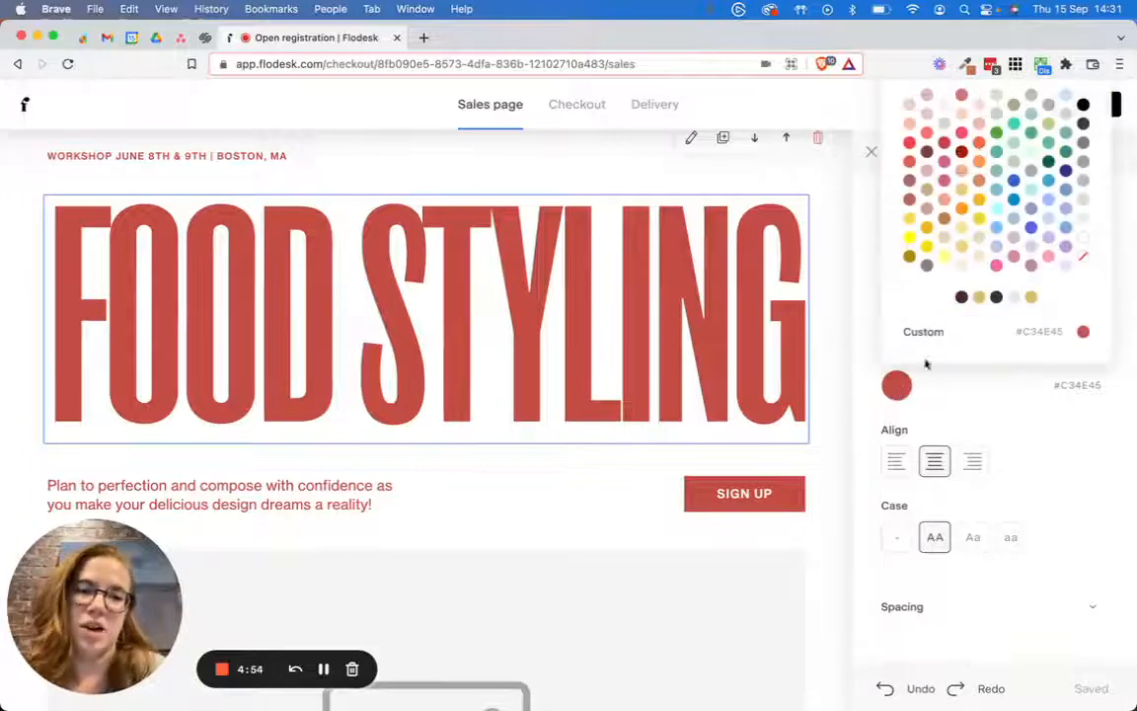
{"action": "left_click", "coordinate": [962, 299]}
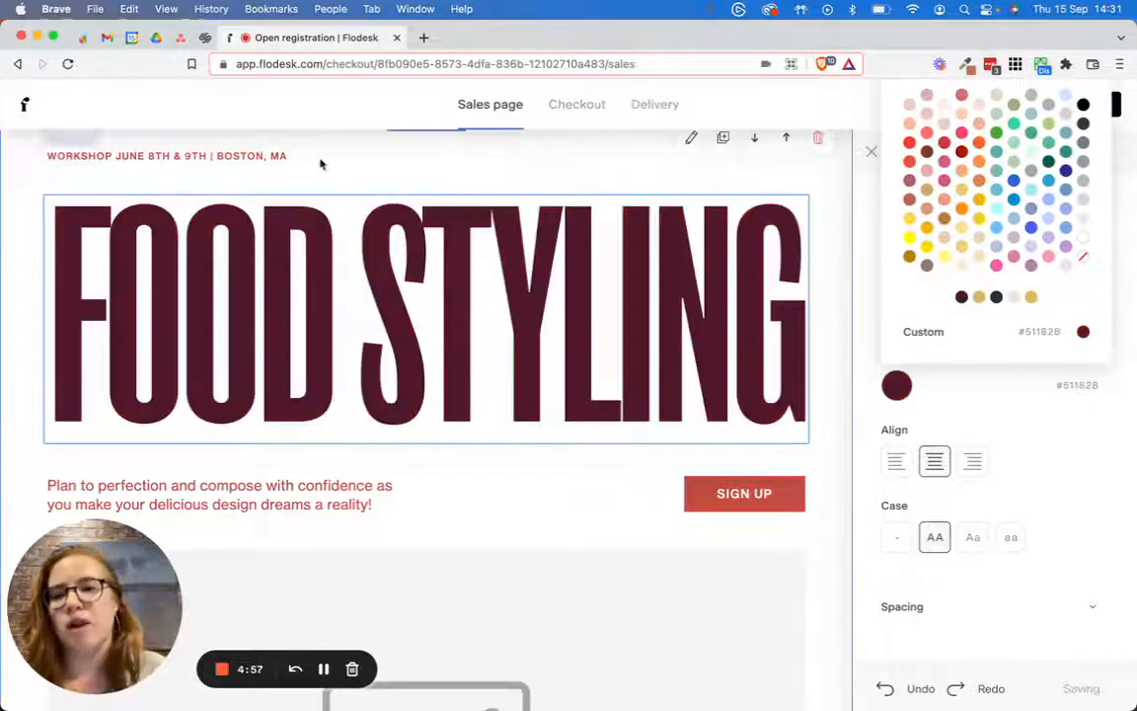
Change the font color of the workshop date and location line above the title to burgundy #51182B.
{"action": "left_click", "coordinate": [284, 158]}
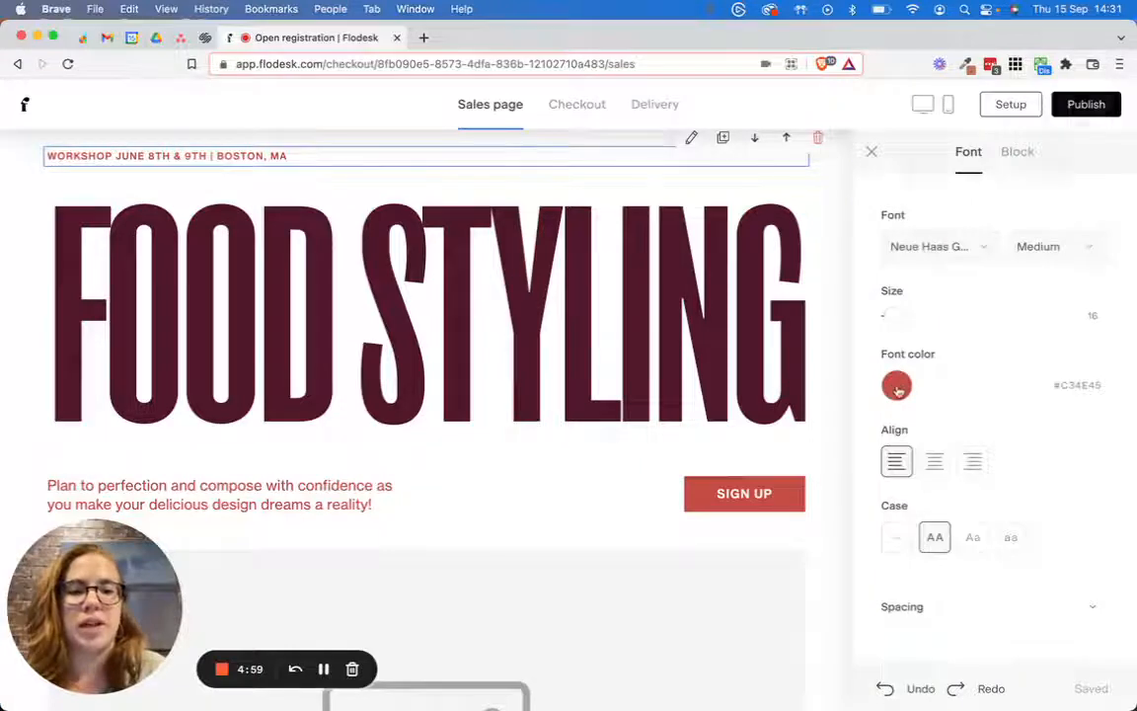
{"action": "left_click", "coordinate": [895, 386]}
{"action": "left_click", "coordinate": [962, 297]}
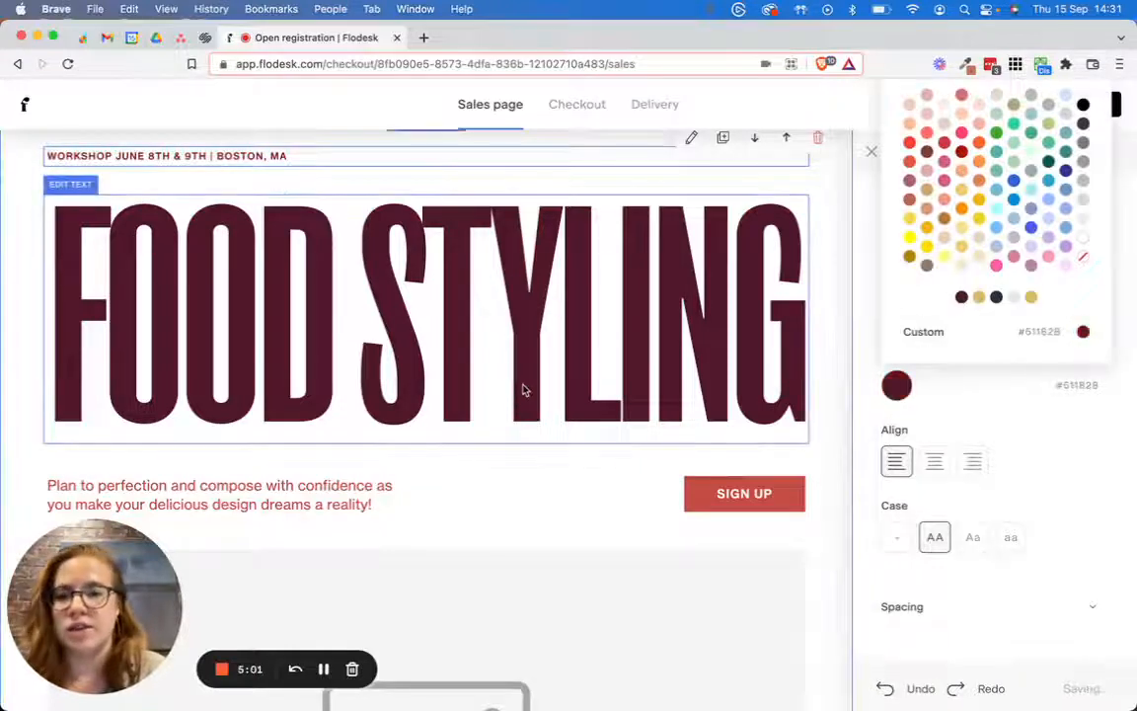
Change the font color of the "Plan to perfection" paragraph below the title to burgundy #51182B.
{"action": "scroll", "coordinate": [523, 462], "scroll_direction": "down", "scroll_amount": 1}
{"action": "left_click", "coordinate": [523, 462]}
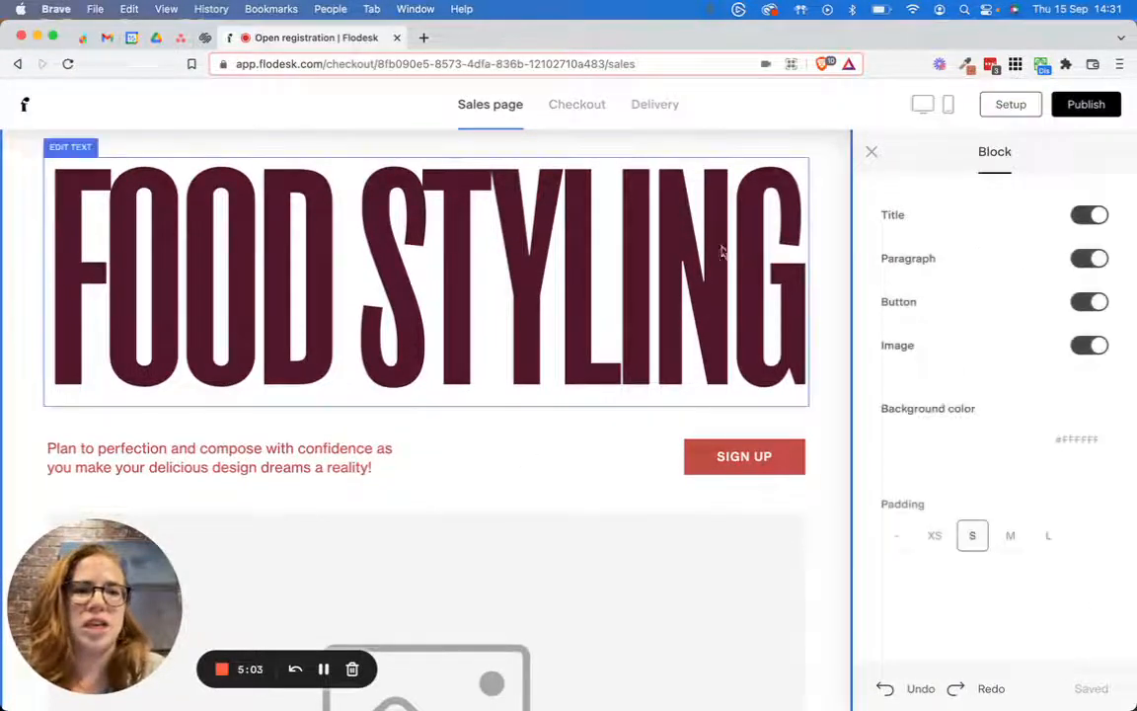
{"action": "left_click", "coordinate": [794, 153]}
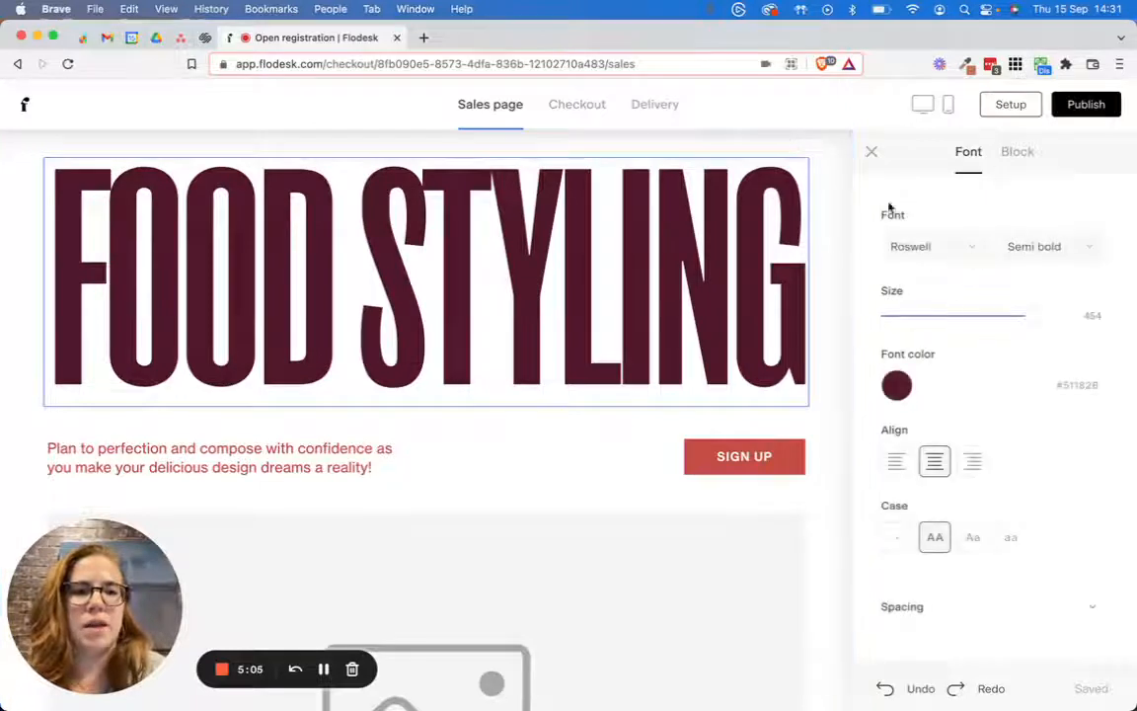
{"action": "left_click", "coordinate": [823, 138]}
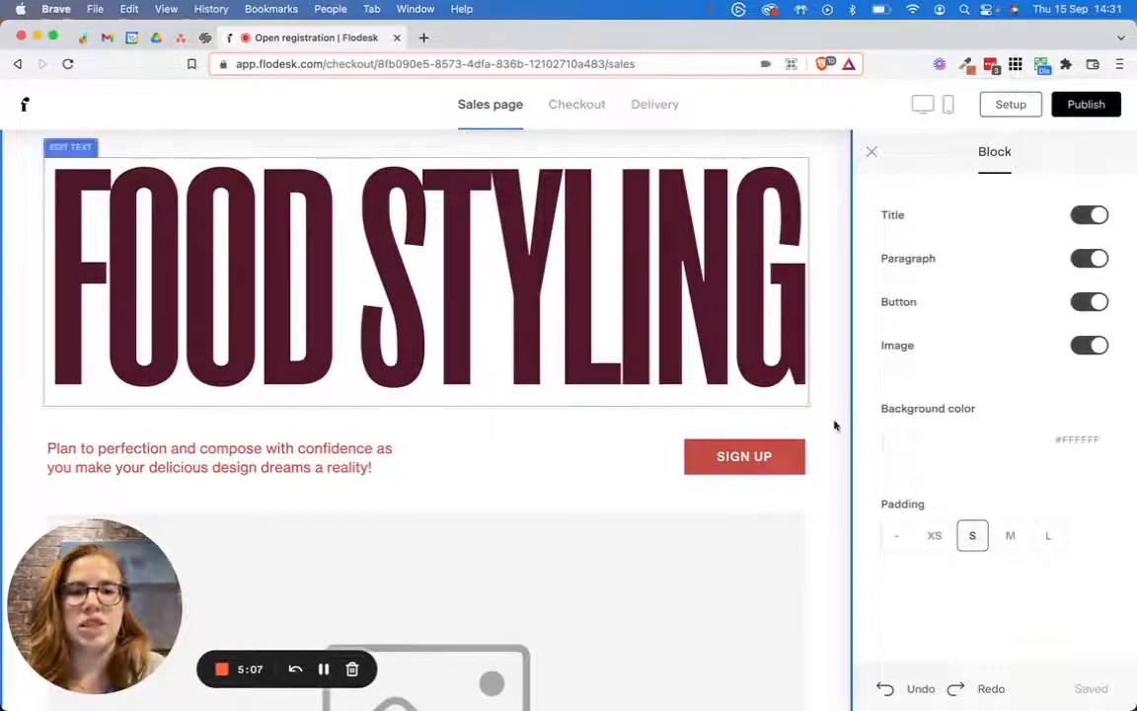
{"action": "left_click", "coordinate": [560, 454]}
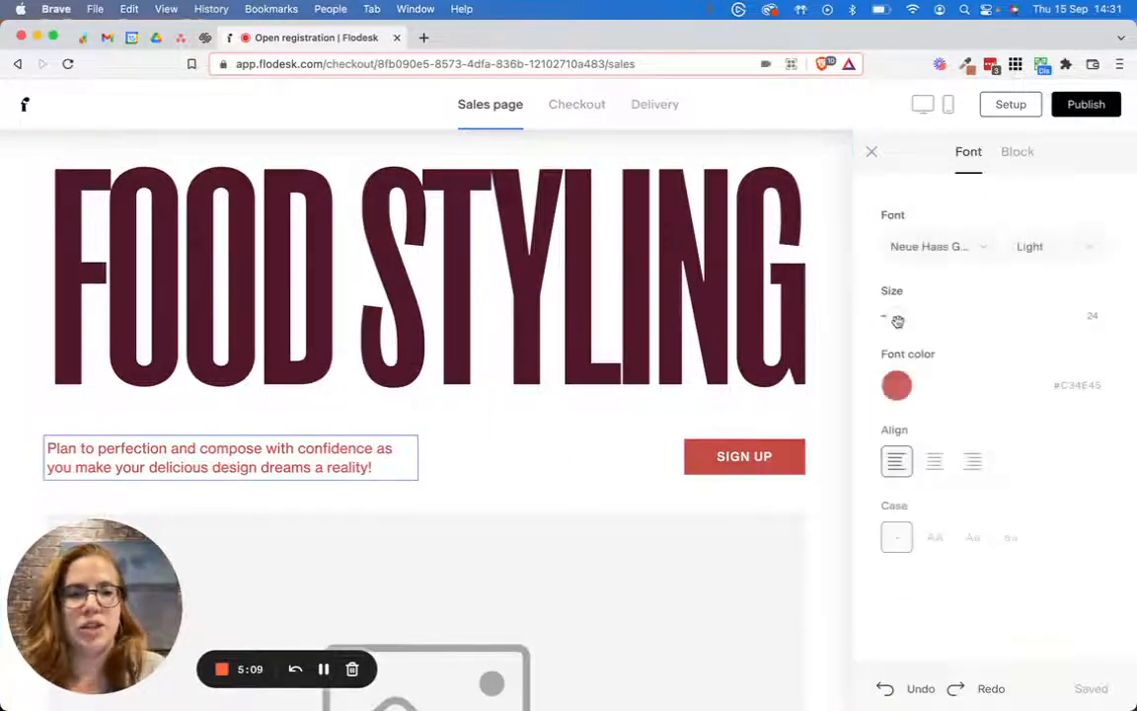
{"action": "left_click", "coordinate": [898, 387]}
{"action": "left_click", "coordinate": [961, 298]}
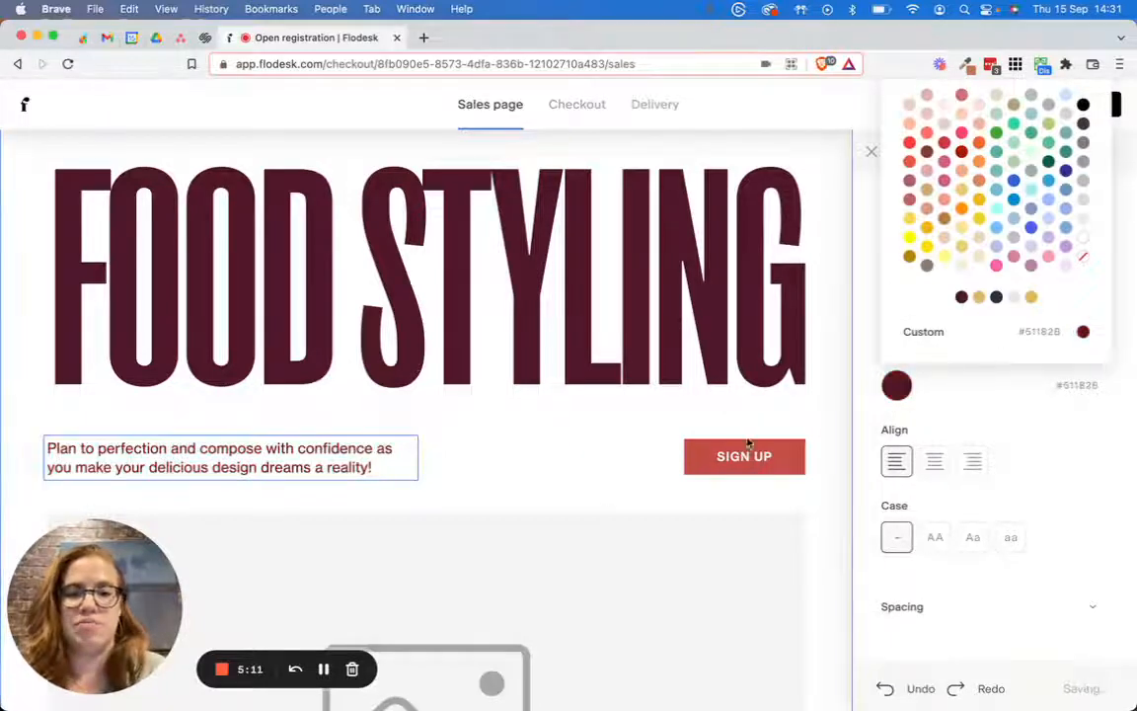
Set the SIGN UP button's fill color to burgundy #51182B.
{"action": "left_click", "coordinate": [699, 457]}
{"action": "left_click", "coordinate": [898, 358]}
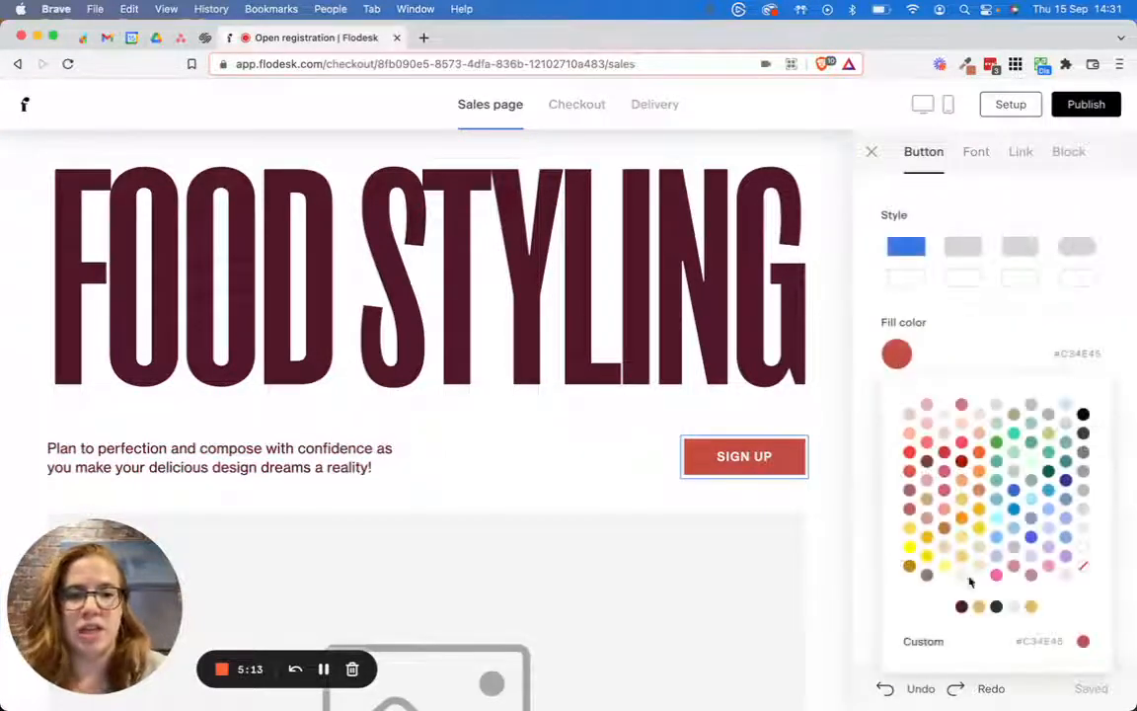
{"action": "left_click", "coordinate": [962, 606]}
{"action": "scroll", "coordinate": [602, 478], "scroll_direction": "down", "scroll_amount": 2}
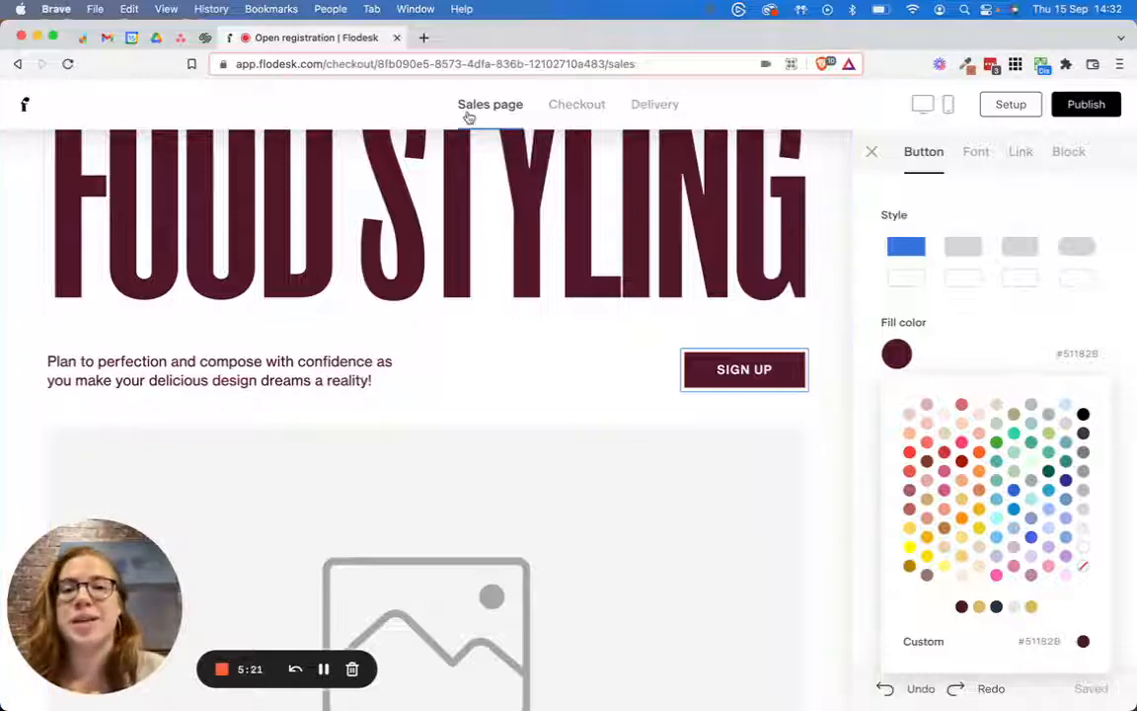
Return to the My checkouts overview and reopen the recolored Open registration draft for editing.
{"action": "left_click", "coordinate": [29, 105]}
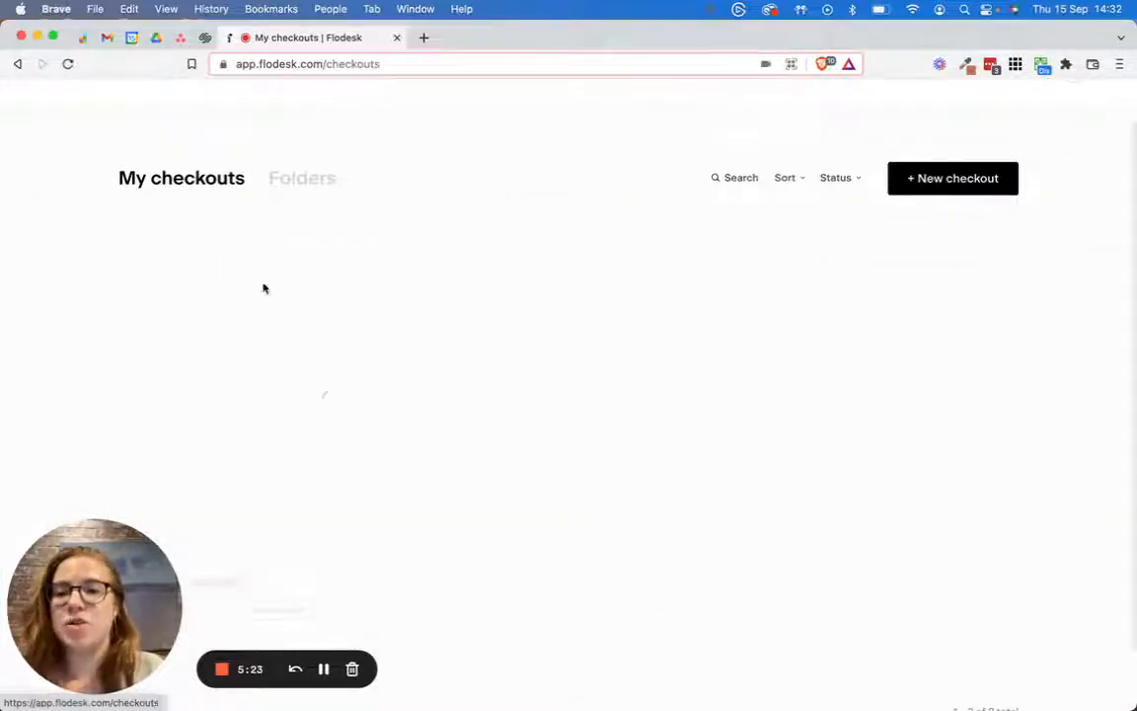
{"action": "left_click", "coordinate": [523, 274]}
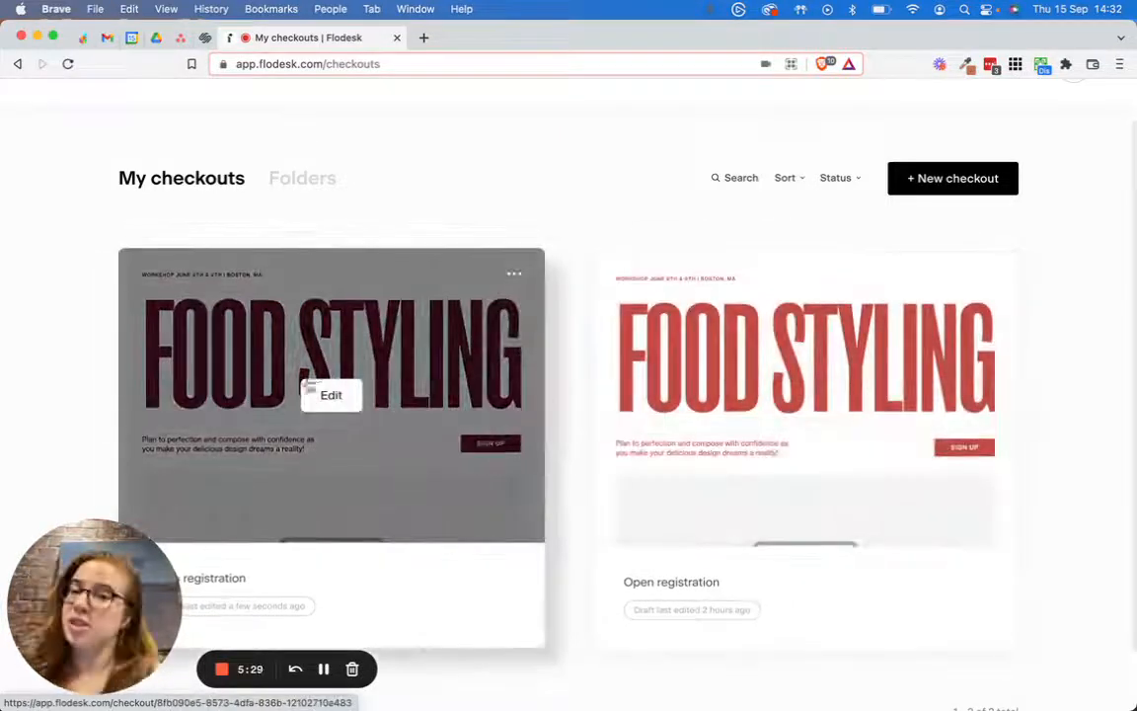
{"action": "left_click", "coordinate": [333, 396]}
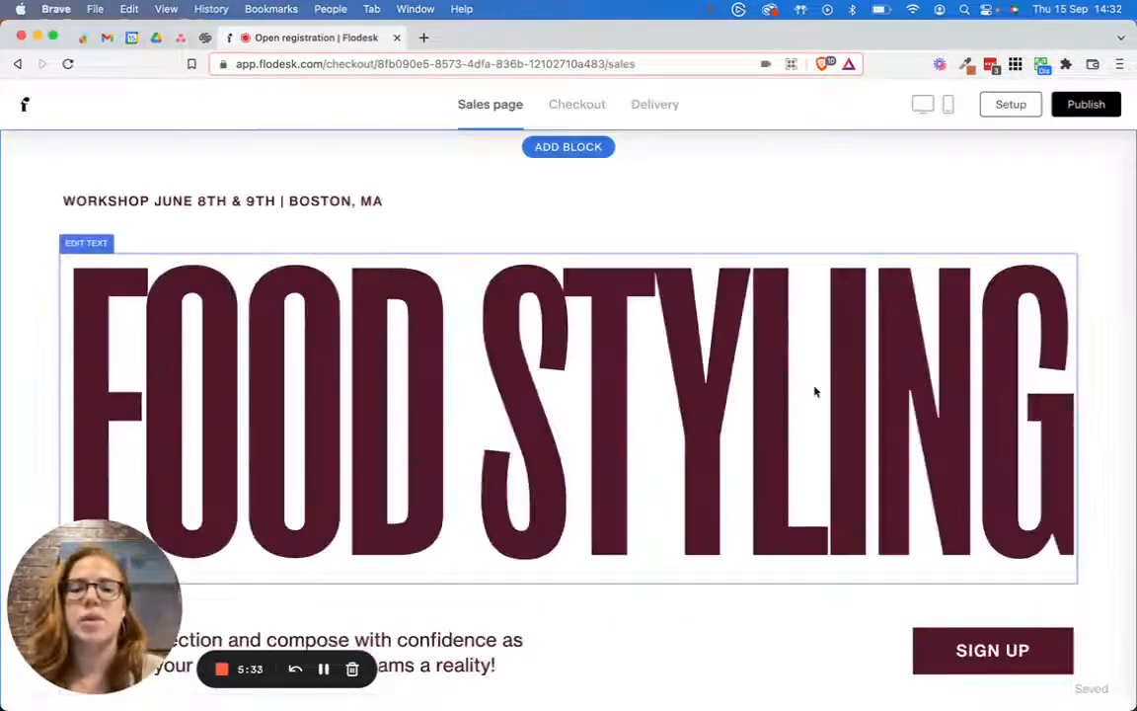
Upload the kaboompics coffee cup photo from the Brand Stock Photos folder into the image placeholder below the title.
{"action": "scroll", "coordinate": [434, 316], "scroll_direction": "down", "scroll_amount": 3}
{"action": "scroll", "coordinate": [464, 332], "scroll_direction": "down", "scroll_amount": 10}
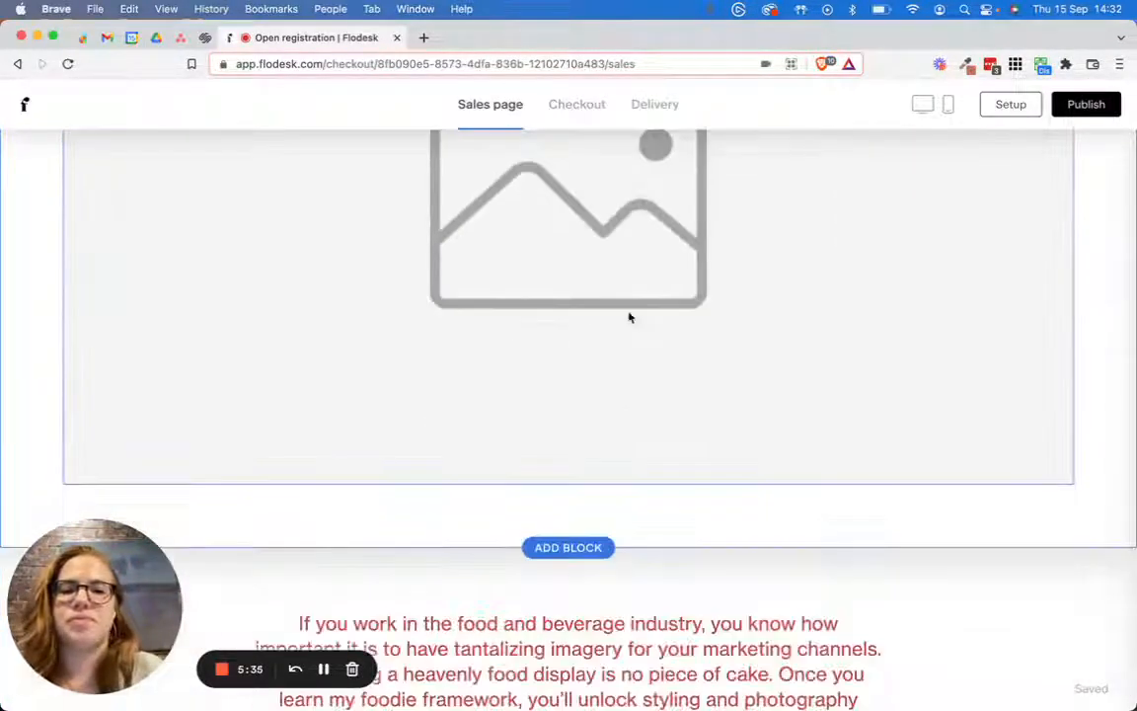
{"action": "left_click", "coordinate": [629, 316]}
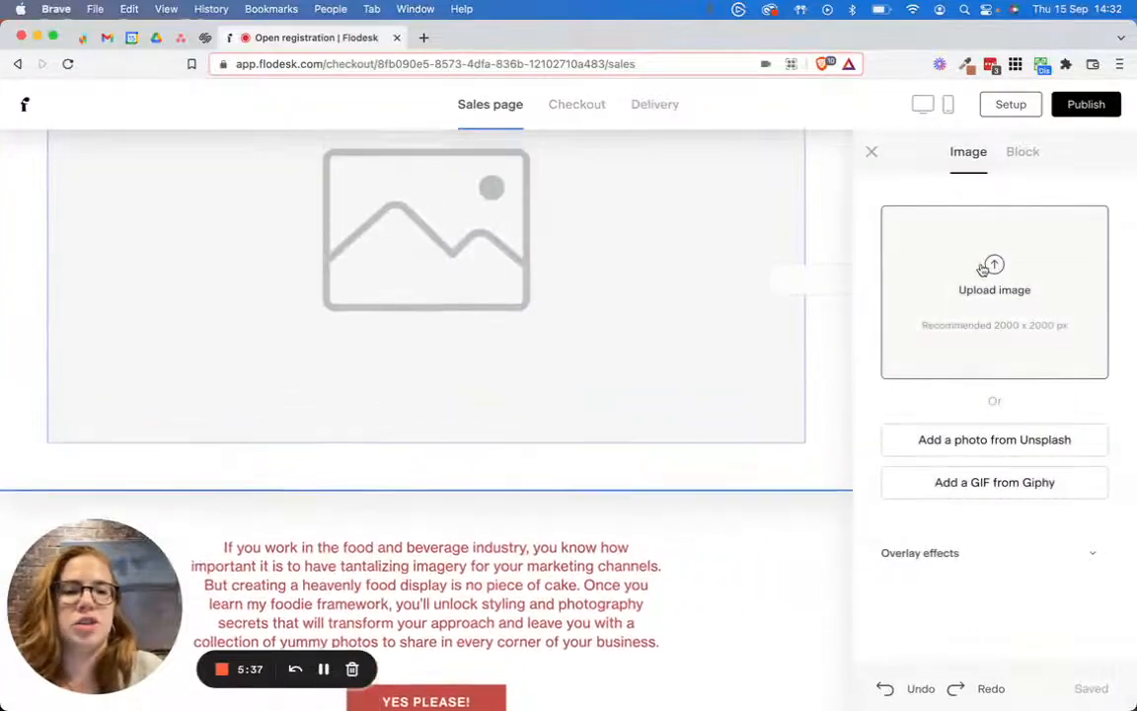
{"action": "left_click", "coordinate": [992, 264]}
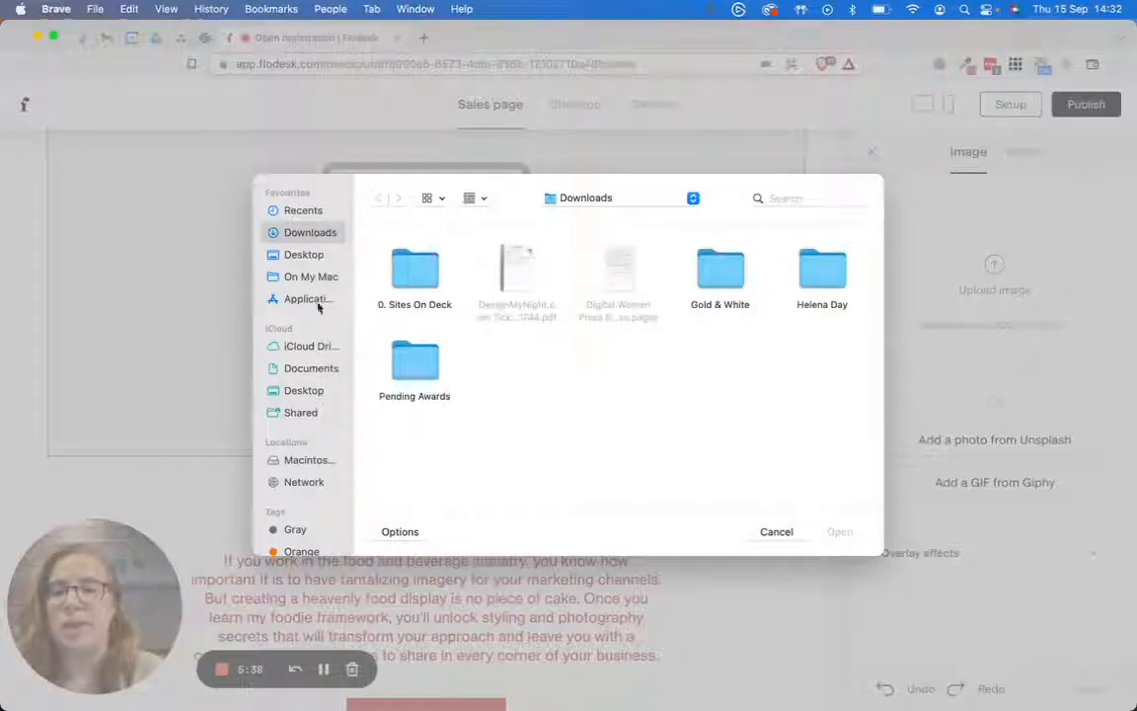
{"action": "left_click", "coordinate": [311, 368]}
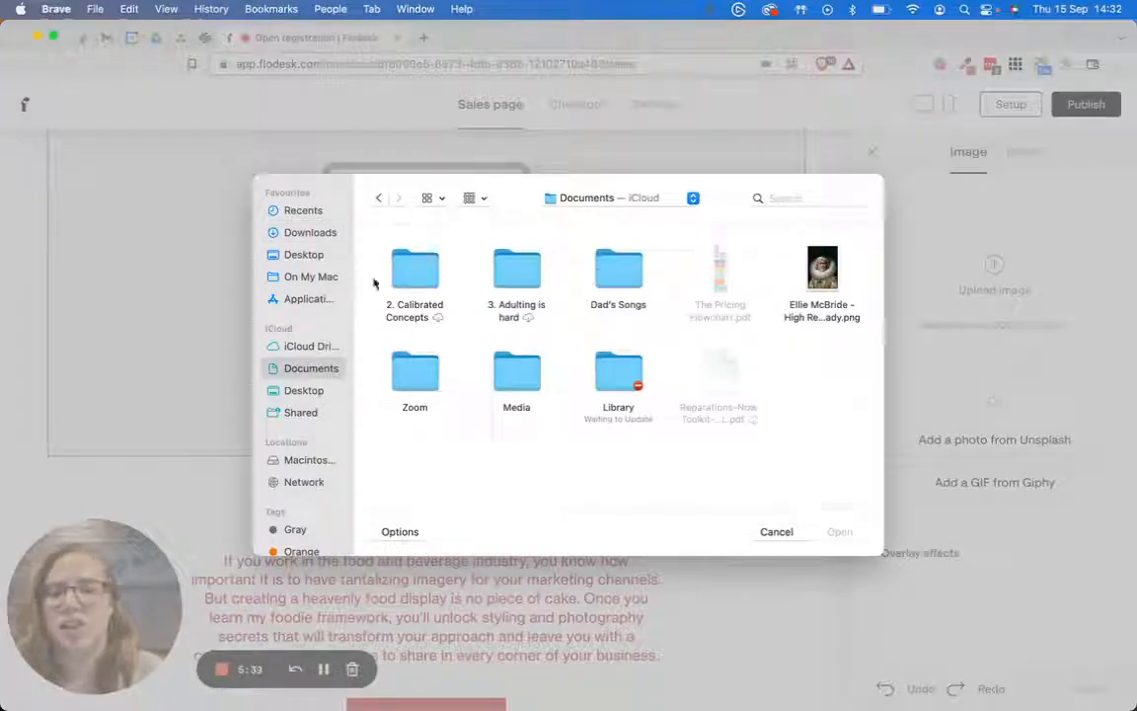
{"action": "left_click", "coordinate": [401, 284]}
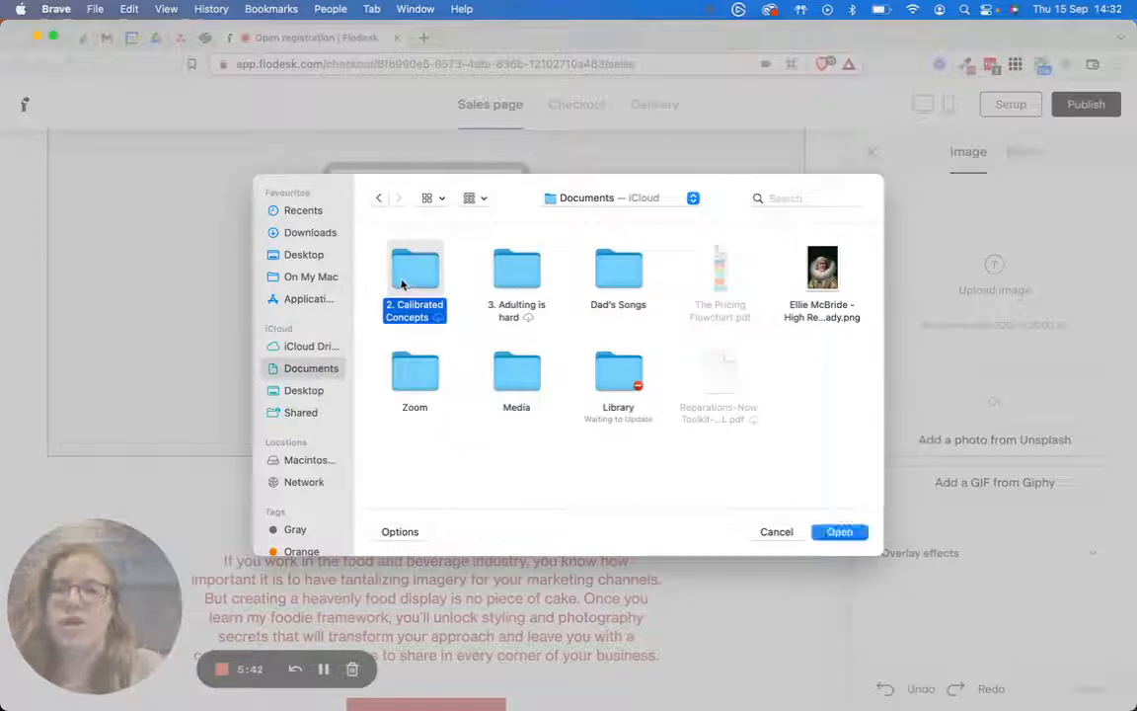
{"action": "double_click", "coordinate": [401, 285]}
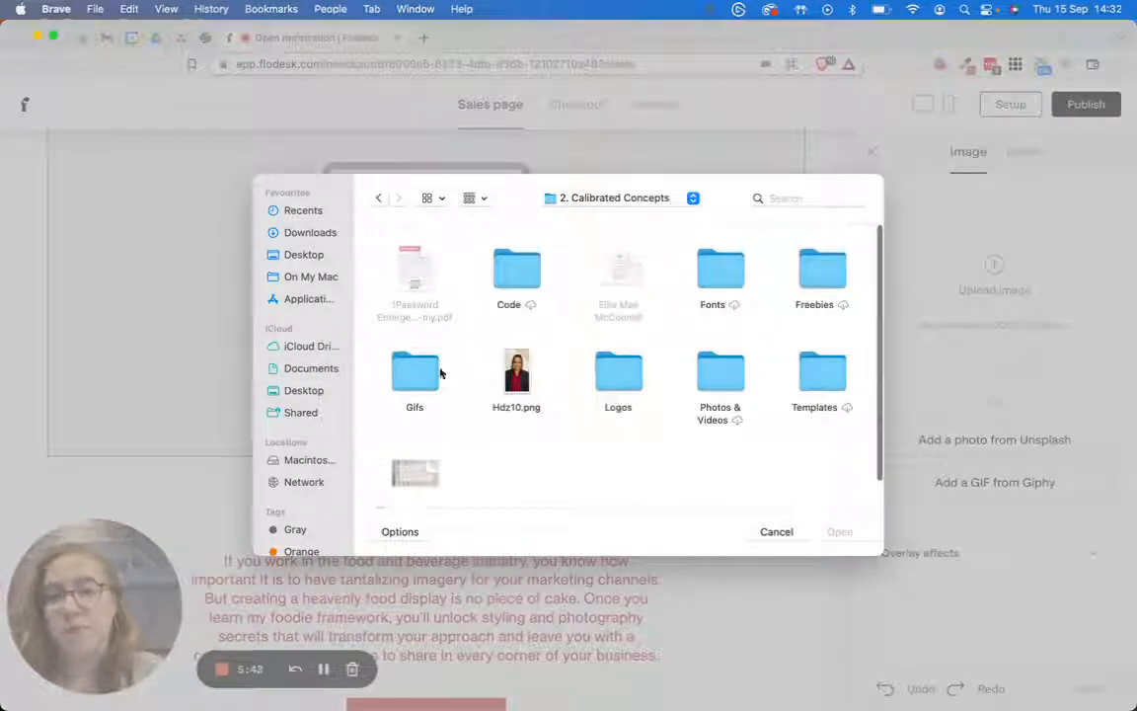
{"action": "double_click", "coordinate": [723, 374]}
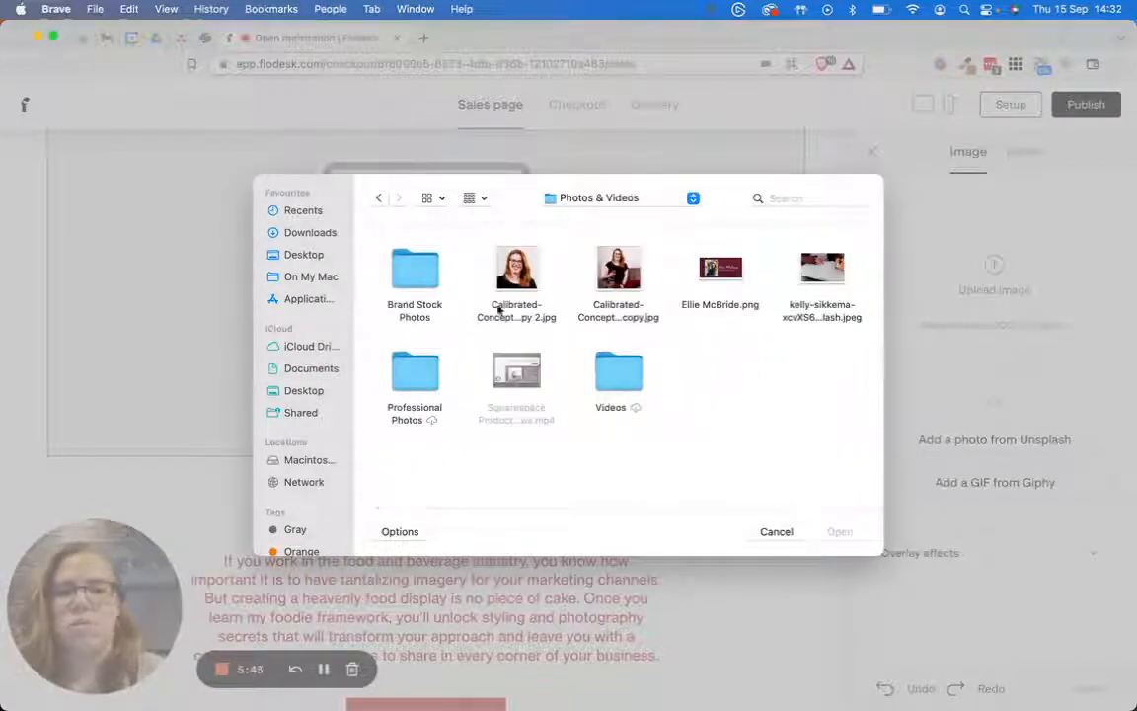
{"action": "double_click", "coordinate": [419, 269]}
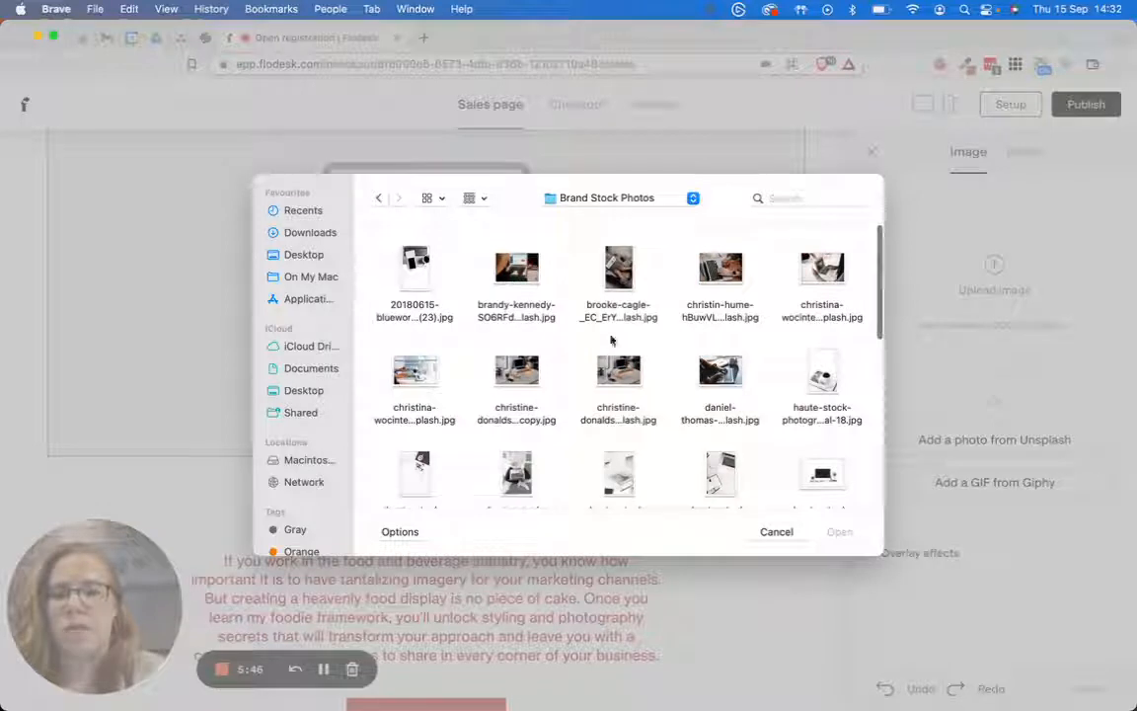
{"action": "scroll", "coordinate": [542, 373], "scroll_direction": "down", "scroll_amount": 5}
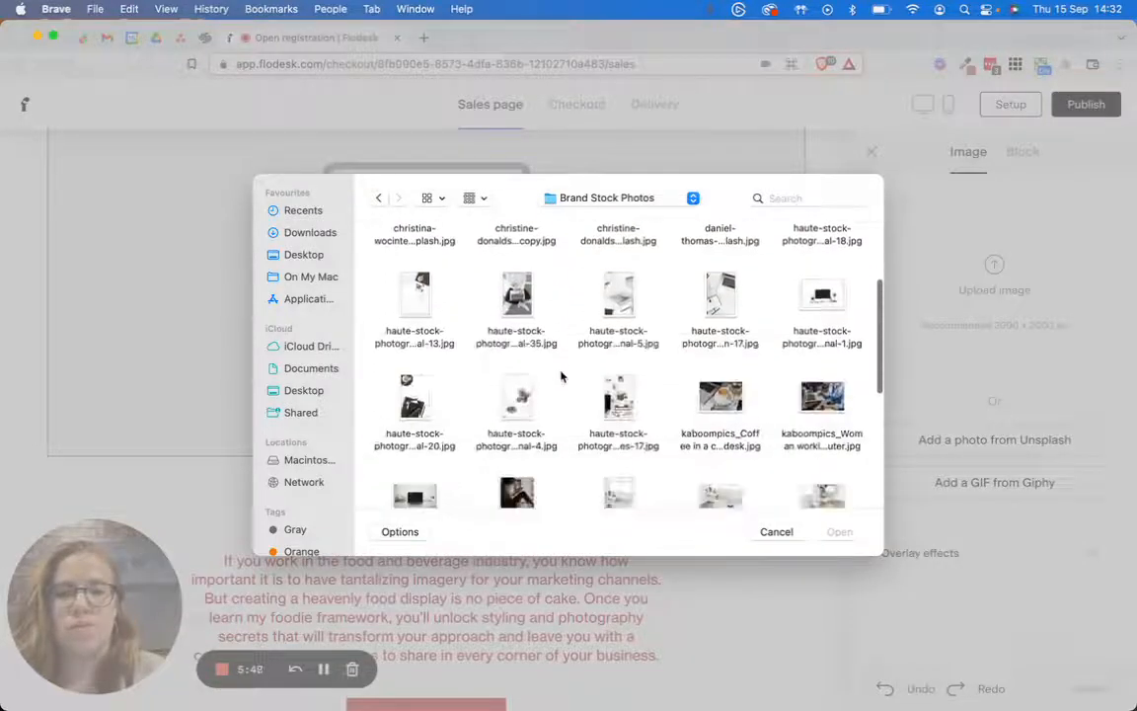
{"action": "scroll", "coordinate": [671, 370], "scroll_direction": "down", "scroll_amount": 2}
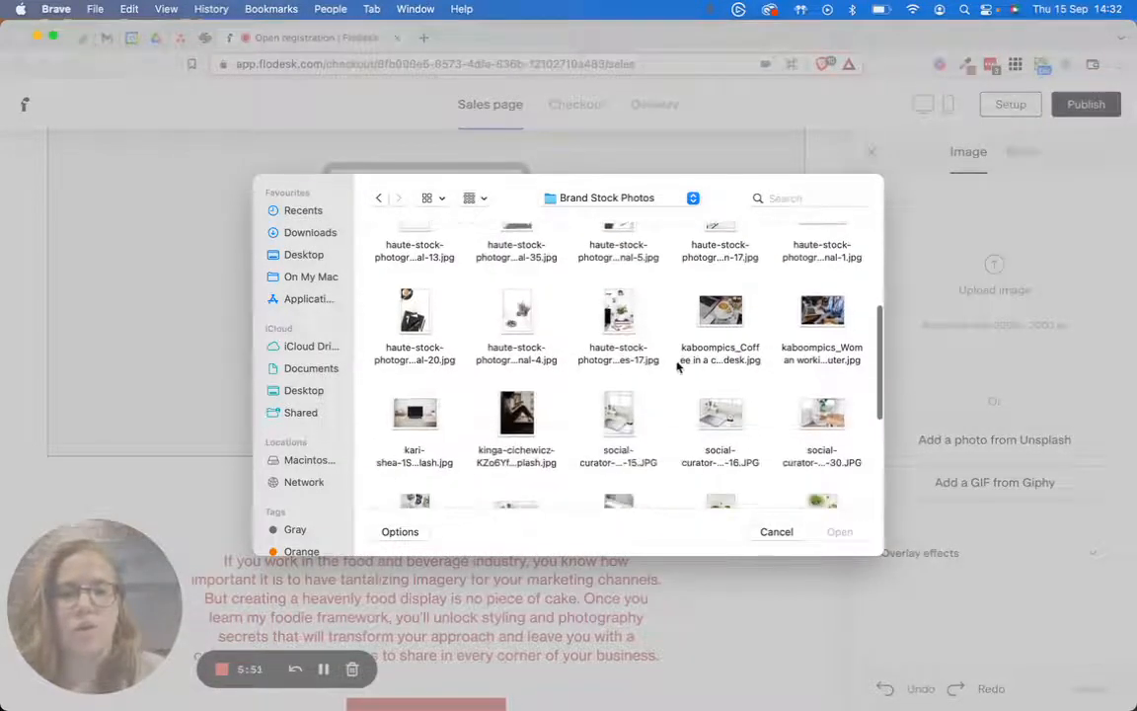
{"action": "double_click", "coordinate": [721, 311]}
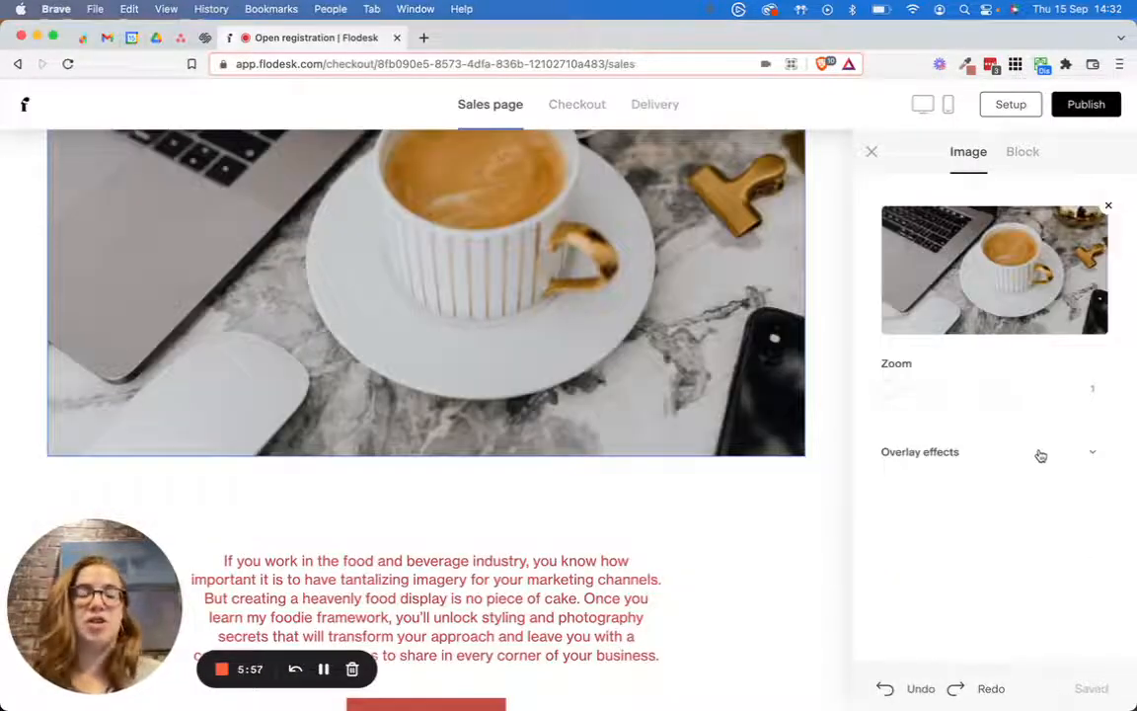
Turn off the Title element in the header block's settings and check the block.
{"action": "left_click", "coordinate": [1025, 150]}
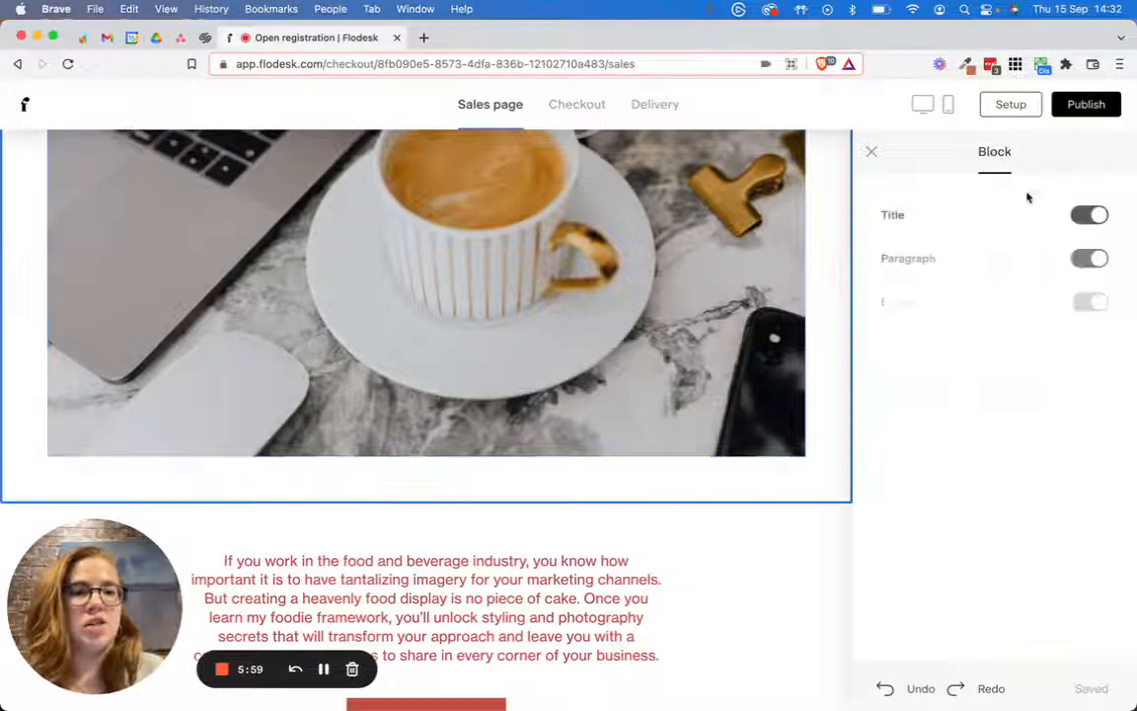
{"action": "left_click", "coordinate": [1086, 215]}
{"action": "scroll", "coordinate": [471, 292], "scroll_direction": "up", "scroll_amount": 4}
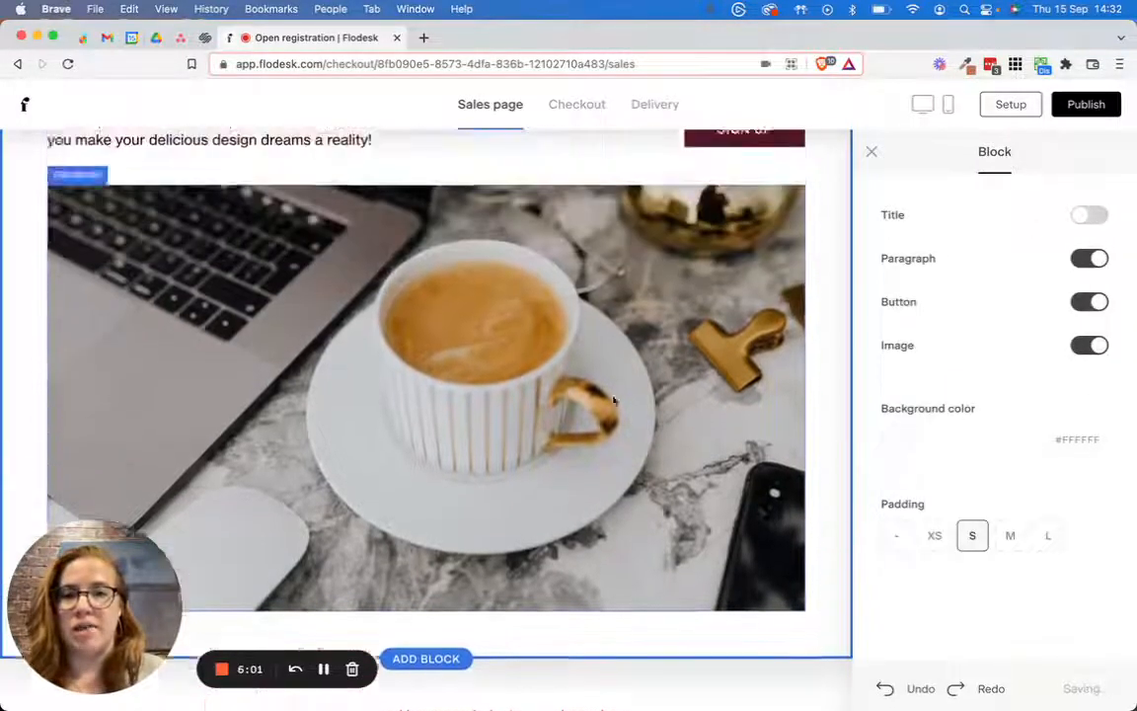
Turn the header block's Title element back on and check the title on the page.
{"action": "left_click", "coordinate": [1085, 214]}
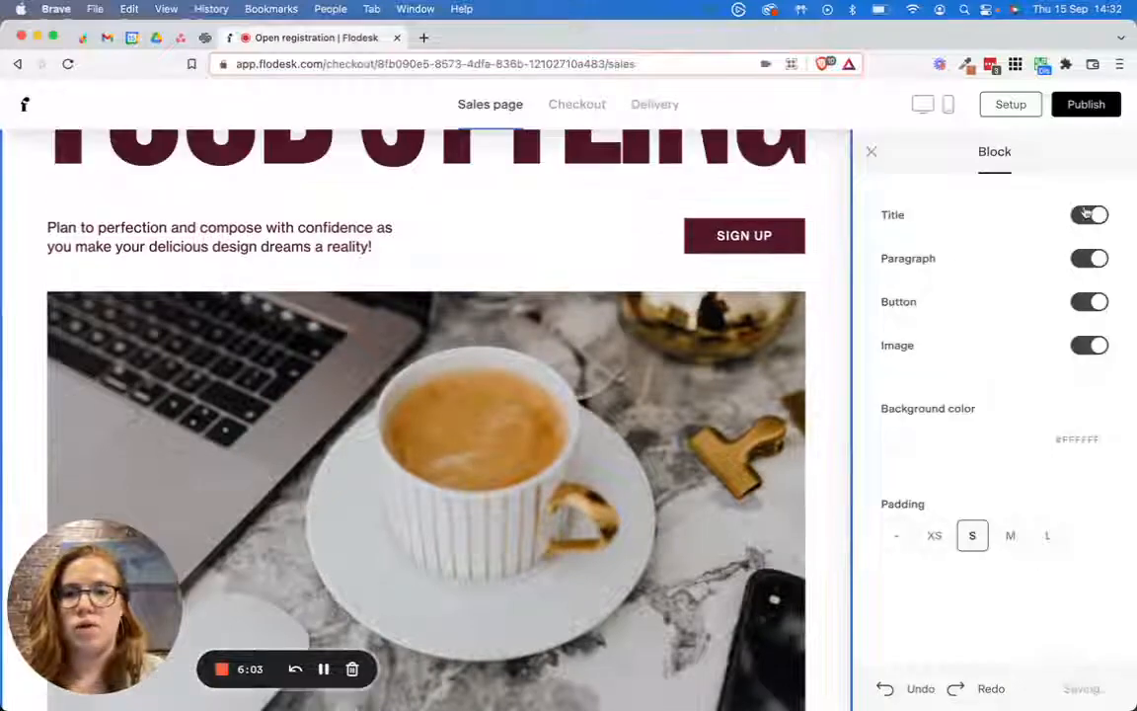
{"action": "scroll", "coordinate": [508, 269], "scroll_direction": "up", "scroll_amount": 5}
{"action": "scroll", "coordinate": [541, 286], "scroll_direction": "down", "scroll_amount": 2}
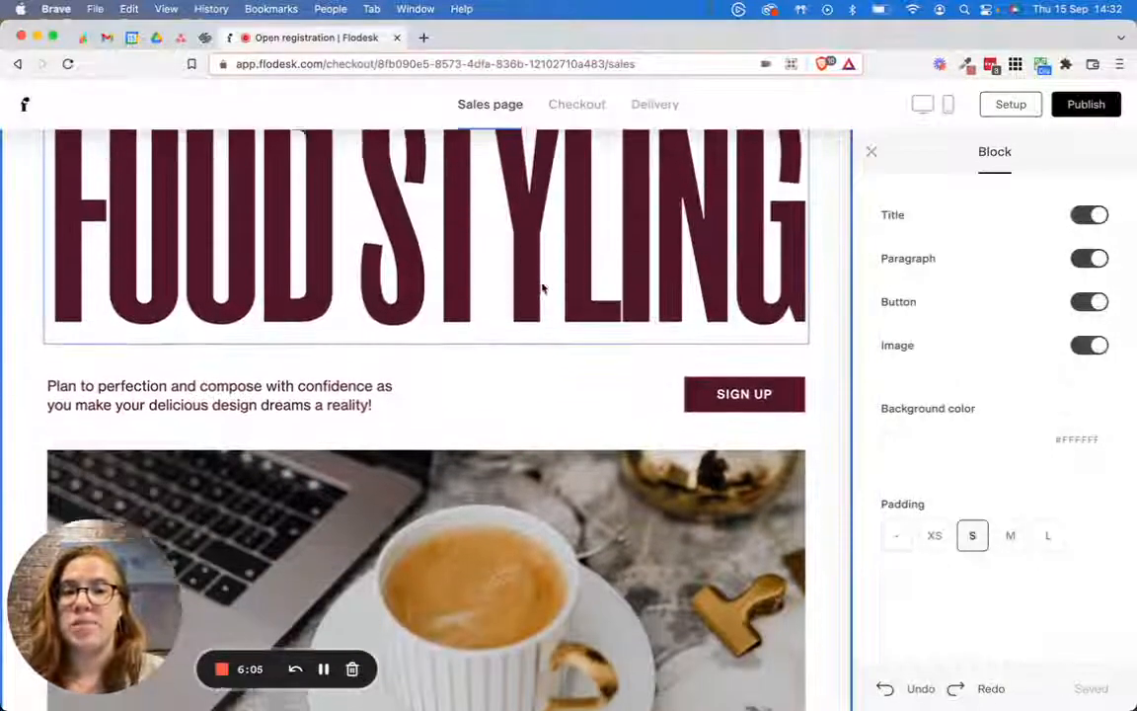
Switch the header block's Paragraph and Image elements off and back on to try the element toggles.
{"action": "left_click", "coordinate": [1091, 259]}
{"action": "left_click", "coordinate": [1092, 259]}
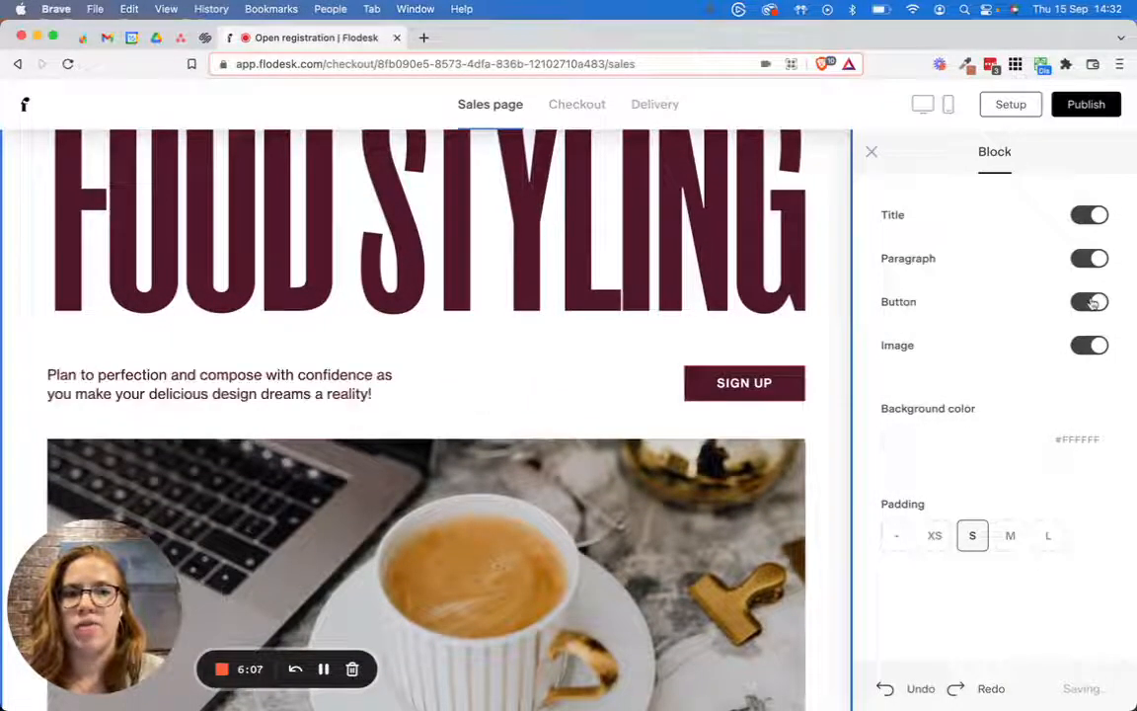
{"action": "left_click", "coordinate": [1092, 346]}
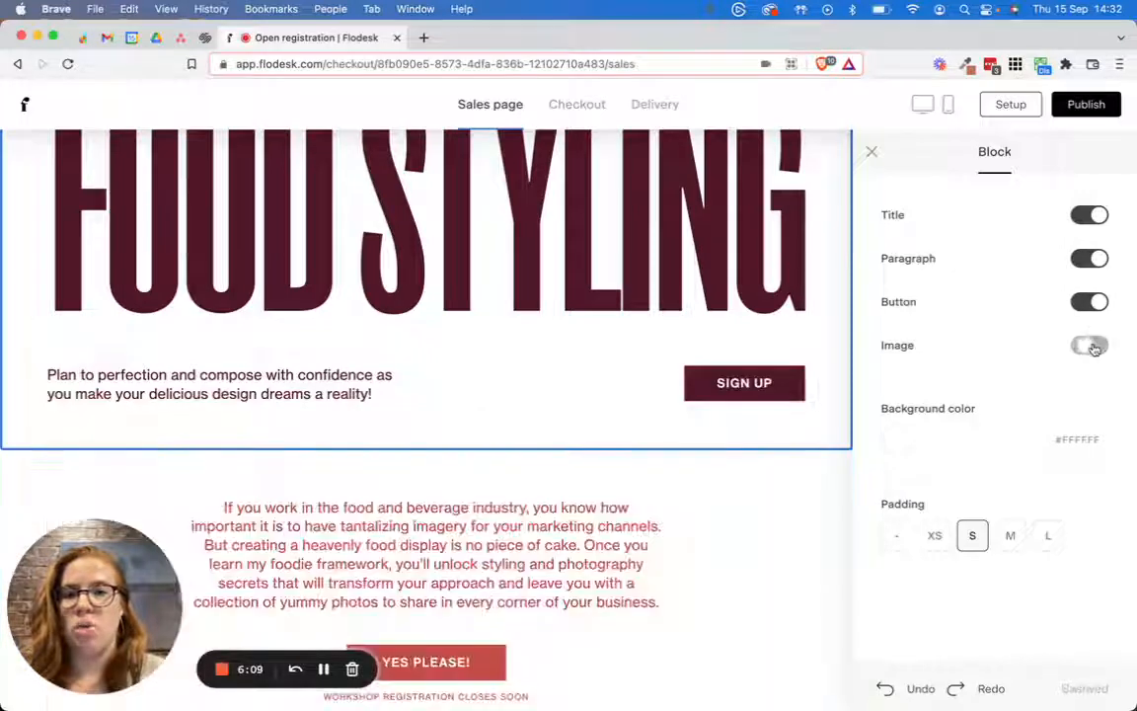
{"action": "left_click", "coordinate": [1092, 345]}
Set the zoom of the header block's coffee cup image to 1.08.
{"action": "left_click", "coordinate": [478, 578]}
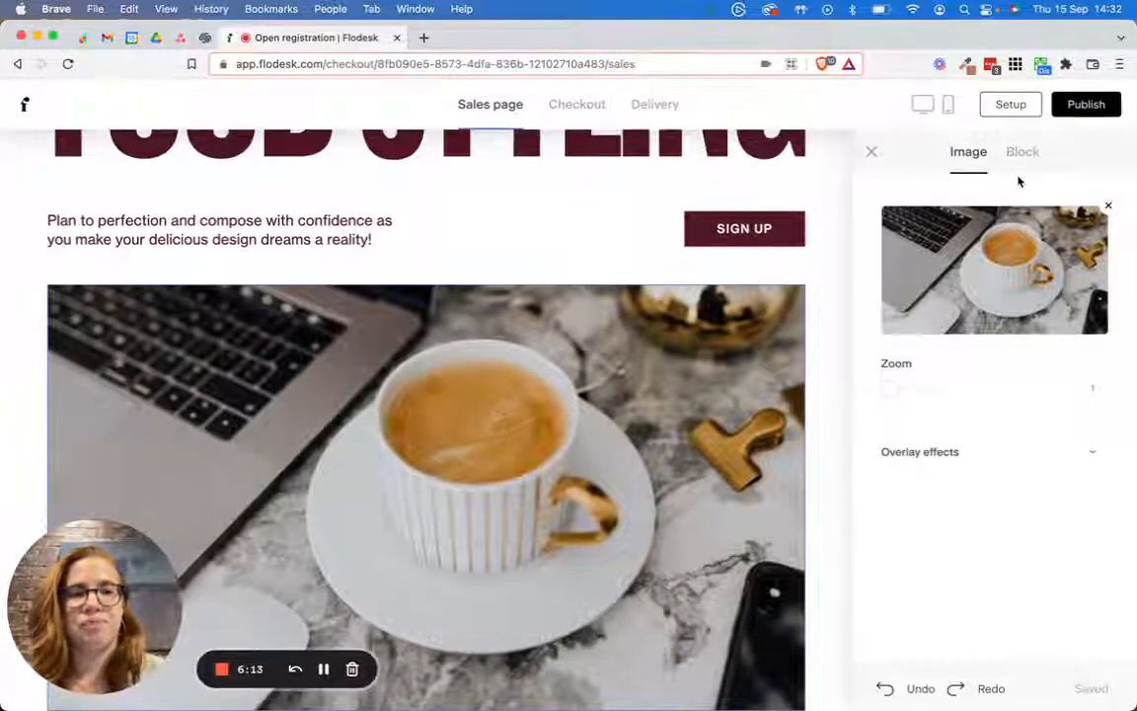
{"action": "left_click", "coordinate": [1022, 155]}
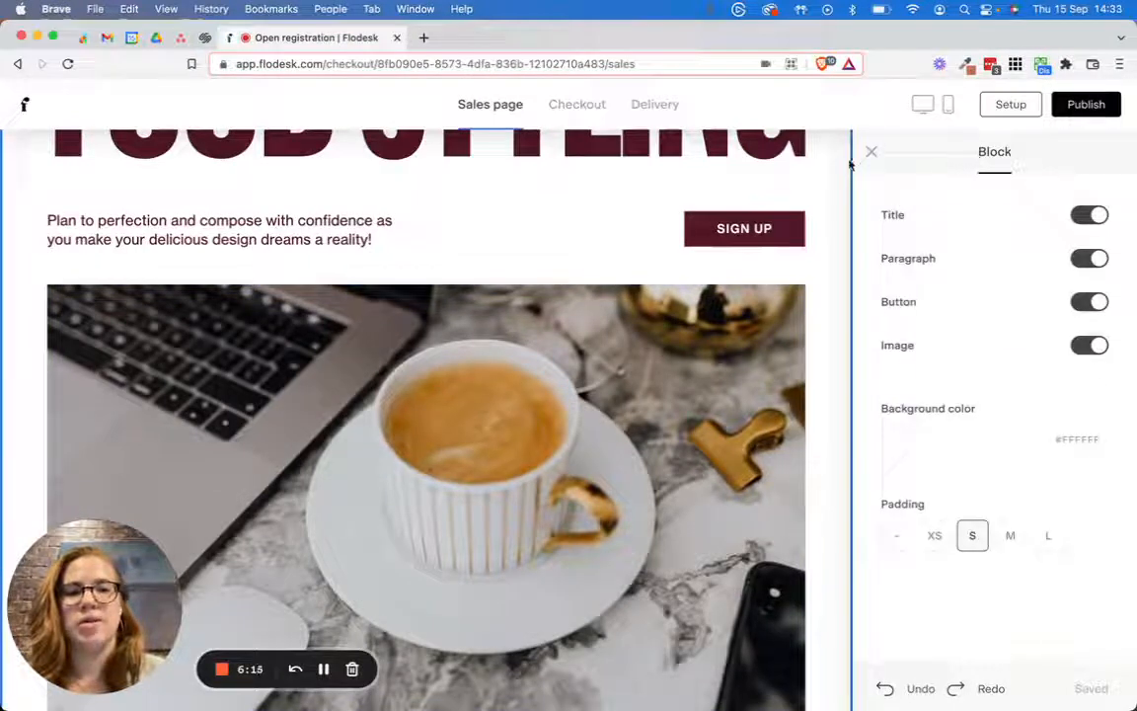
{"action": "left_click", "coordinate": [653, 370]}
{"action": "mouse_move", "coordinate": [912, 389]}
{"action": "left_mouse_down"}
{"action": "mouse_move", "coordinate": [995, 388]}
{"action": "mouse_move", "coordinate": [894, 395]}
{"action": "left_mouse_up"}
Give the coffee cup image a white #FFFFFF overlay with an opacity of 0.19.
{"action": "left_click", "coordinate": [931, 452]}
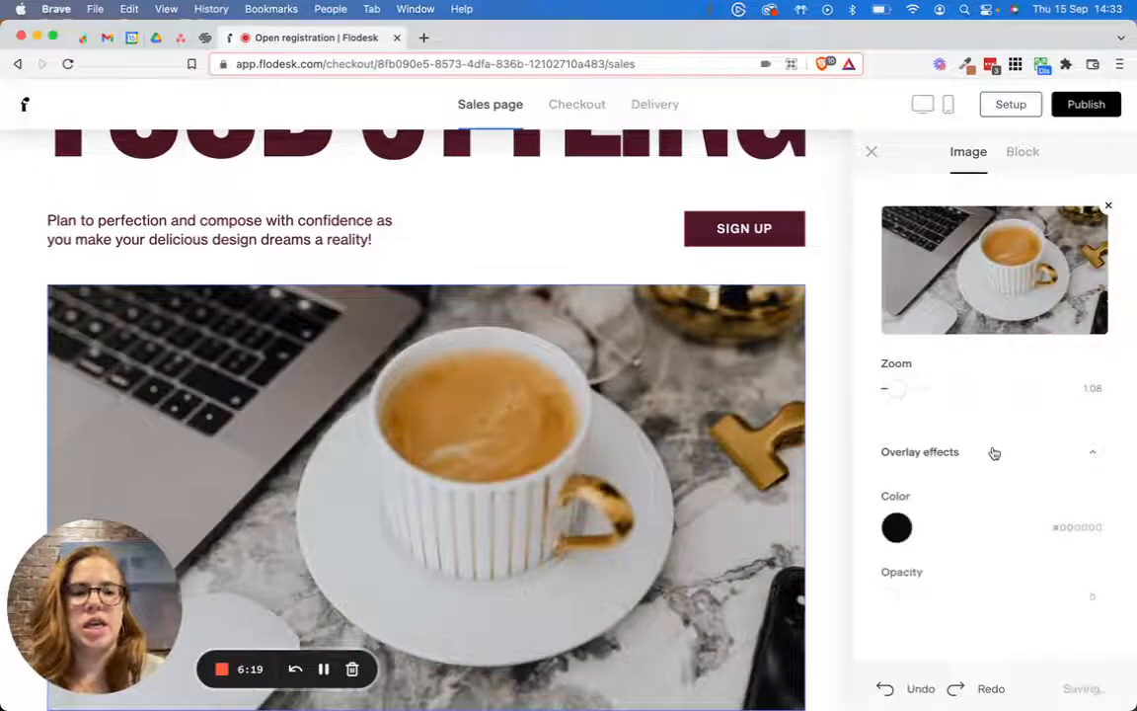
{"action": "left_click", "coordinate": [900, 530]}
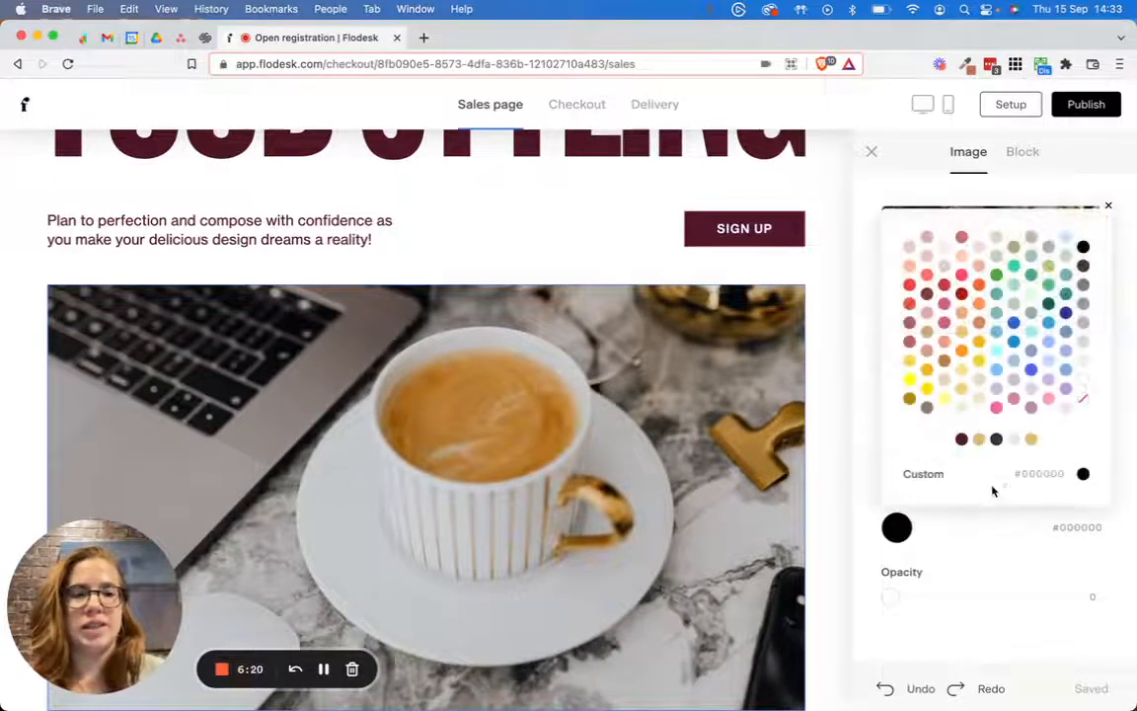
{"action": "left_click", "coordinate": [1082, 398]}
{"action": "left_click", "coordinate": [959, 596]}
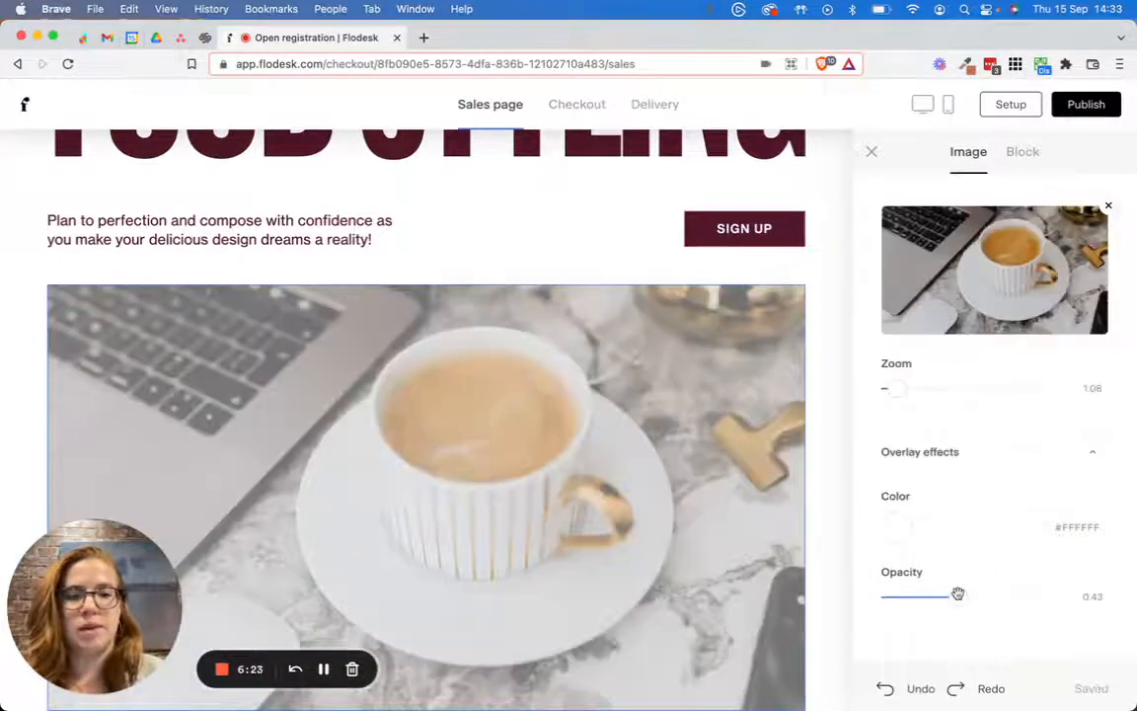
{"action": "scroll", "coordinate": [594, 378], "scroll_direction": "down", "scroll_amount": 5}
{"action": "scroll", "coordinate": [594, 378], "scroll_direction": "up", "scroll_amount": 2}
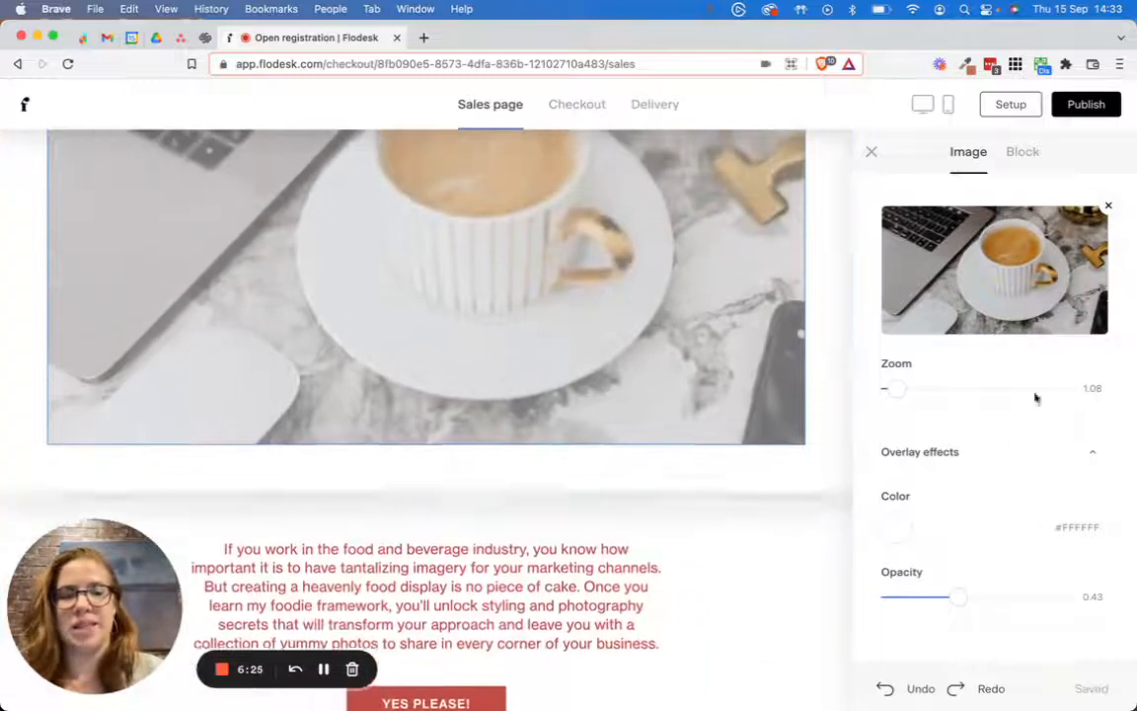
{"action": "left_click", "coordinate": [915, 597]}
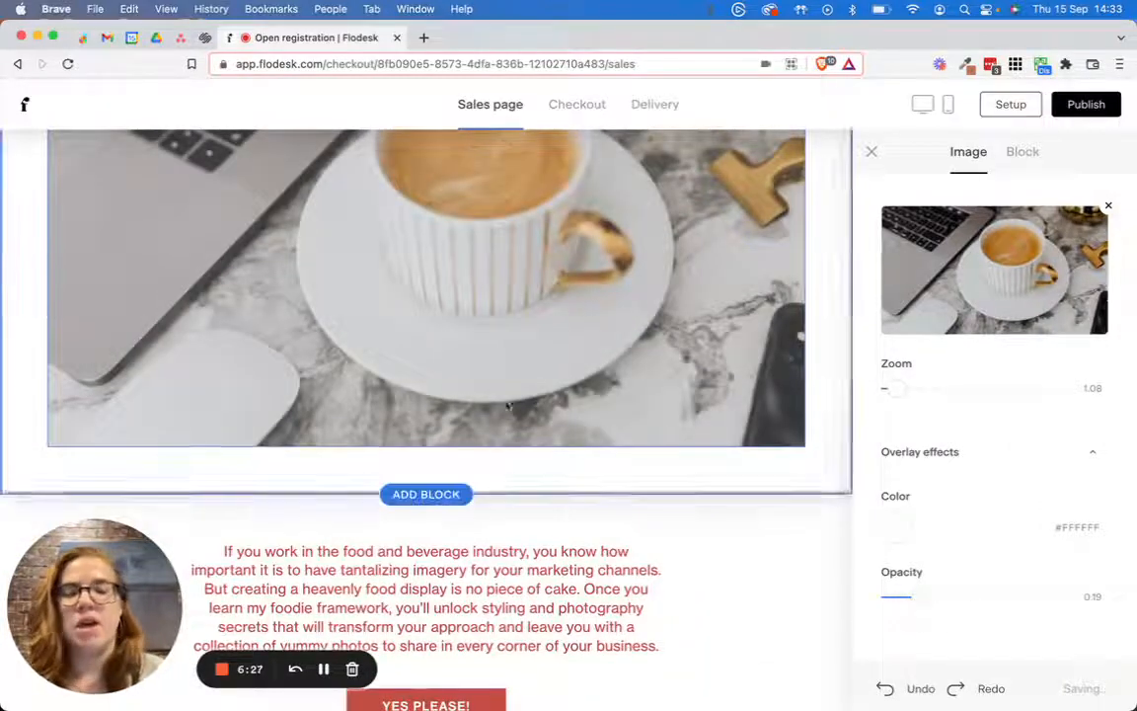
Open the block settings of the text section containing the YES PLEASE! button and look back at the page title.
{"action": "scroll", "coordinate": [548, 413], "scroll_direction": "down", "scroll_amount": 2}
{"action": "scroll", "coordinate": [552, 413], "scroll_direction": "down", "scroll_amount": 3}
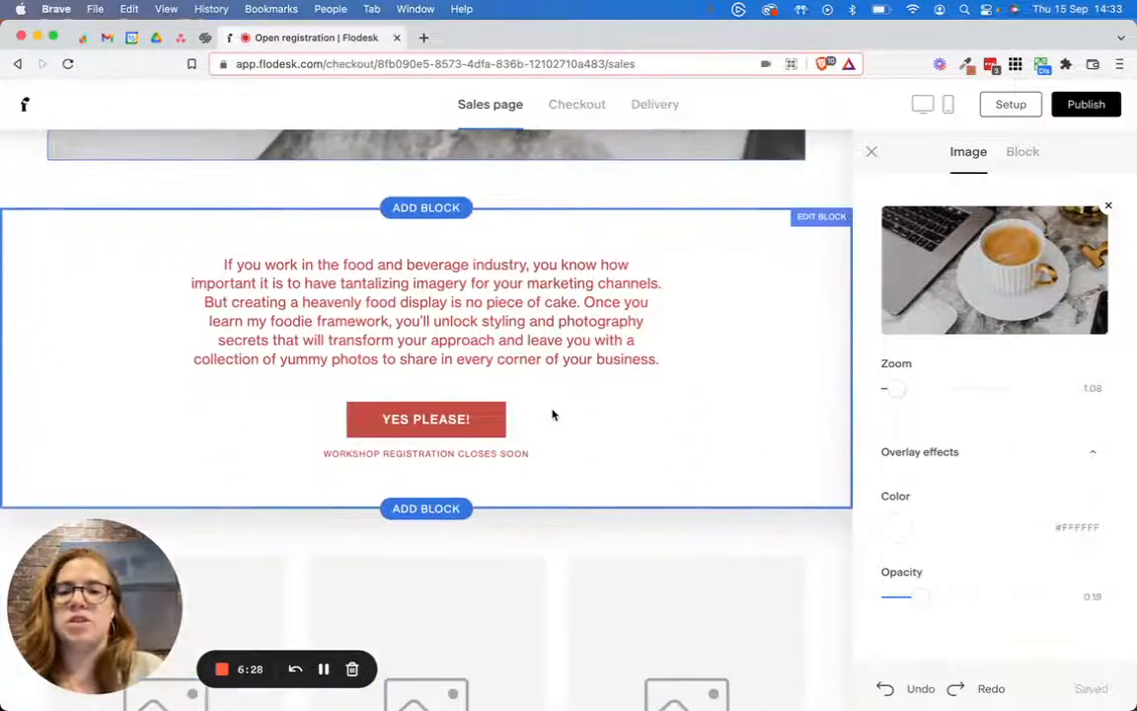
{"action": "left_click", "coordinate": [751, 394]}
{"action": "scroll", "coordinate": [428, 229], "scroll_direction": "up", "scroll_amount": 10}
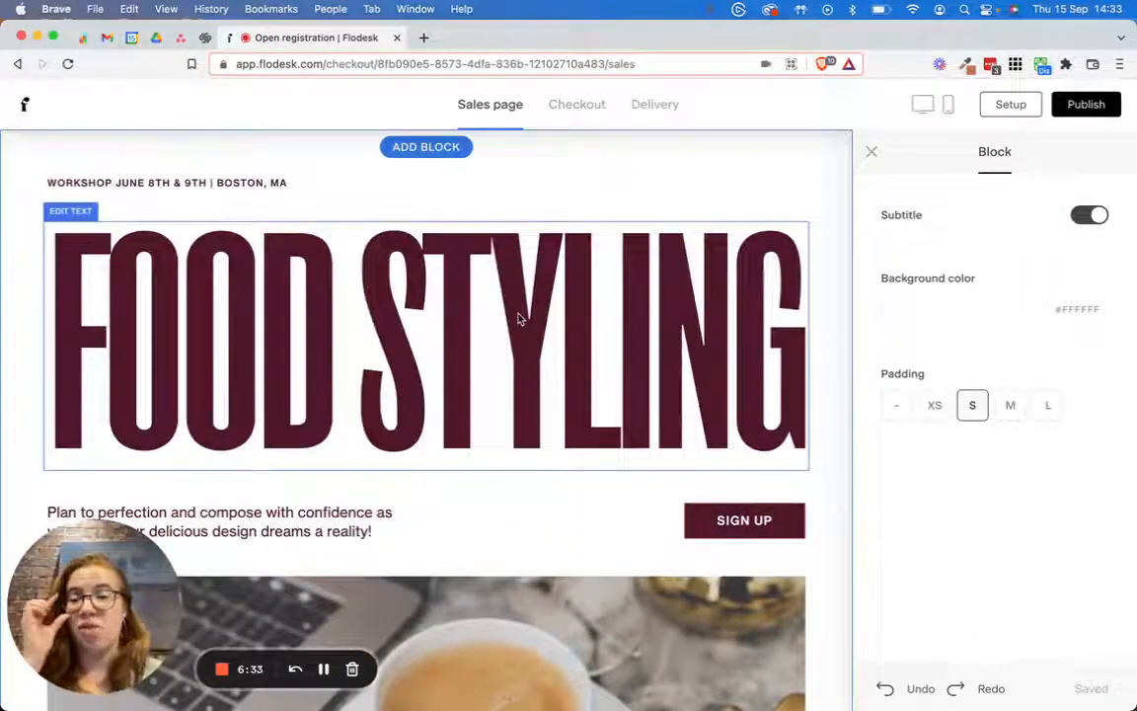
Open the block library below the coffee cup image and browse the Header, Text, Image and Gallery layouts.
{"action": "scroll", "coordinate": [523, 321], "scroll_direction": "down", "scroll_amount": 6}
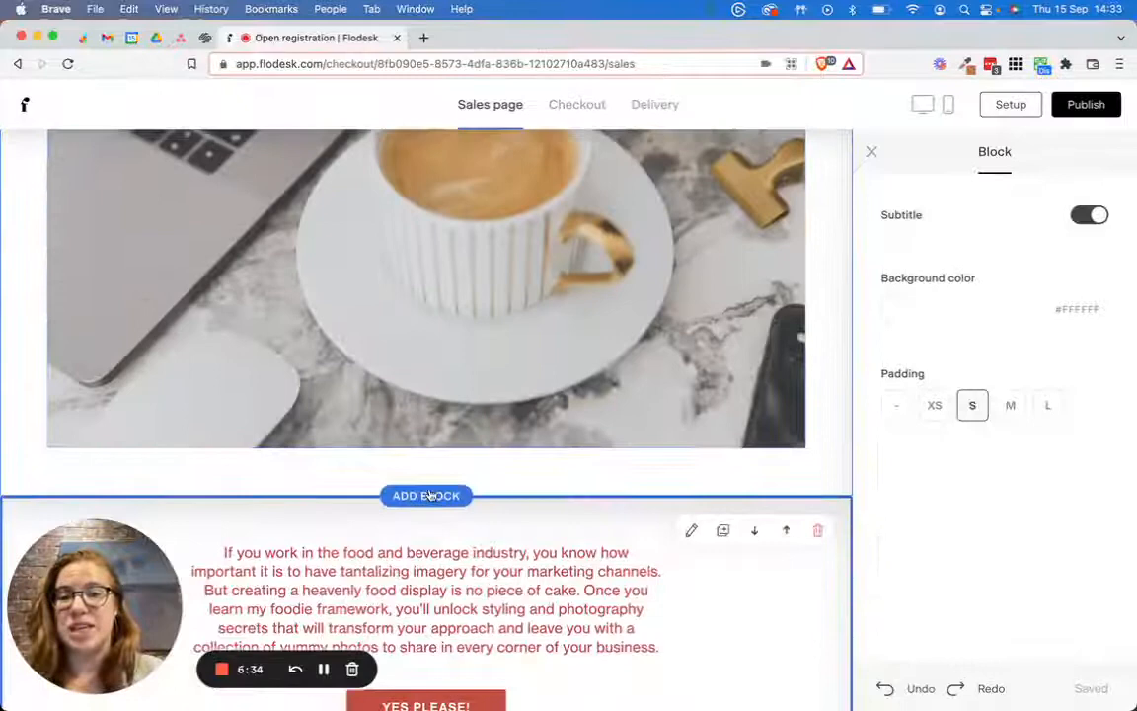
{"action": "left_click", "coordinate": [428, 495]}
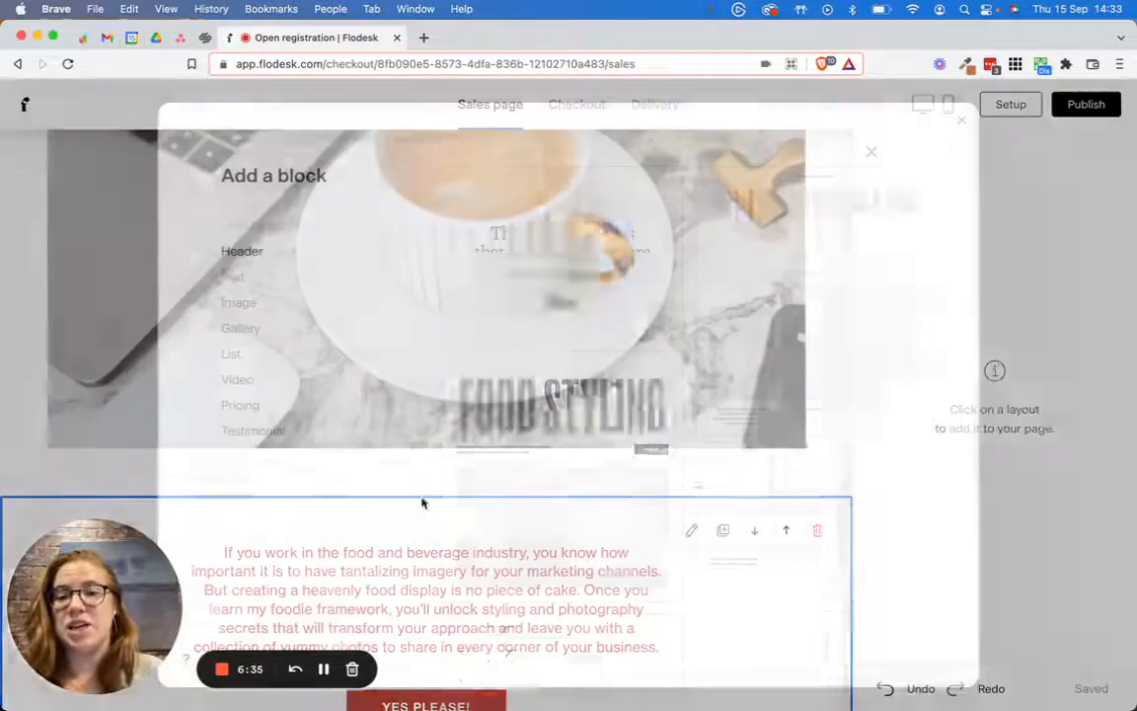
{"action": "left_click", "coordinate": [237, 279]}
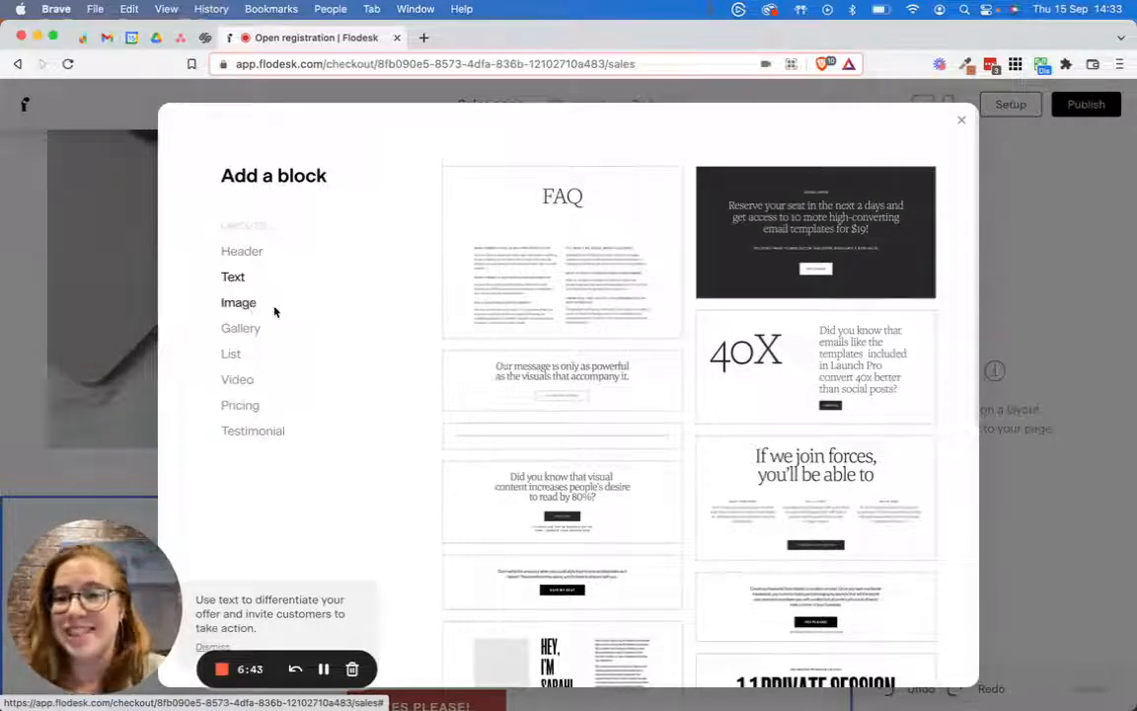
{"action": "left_click", "coordinate": [244, 253]}
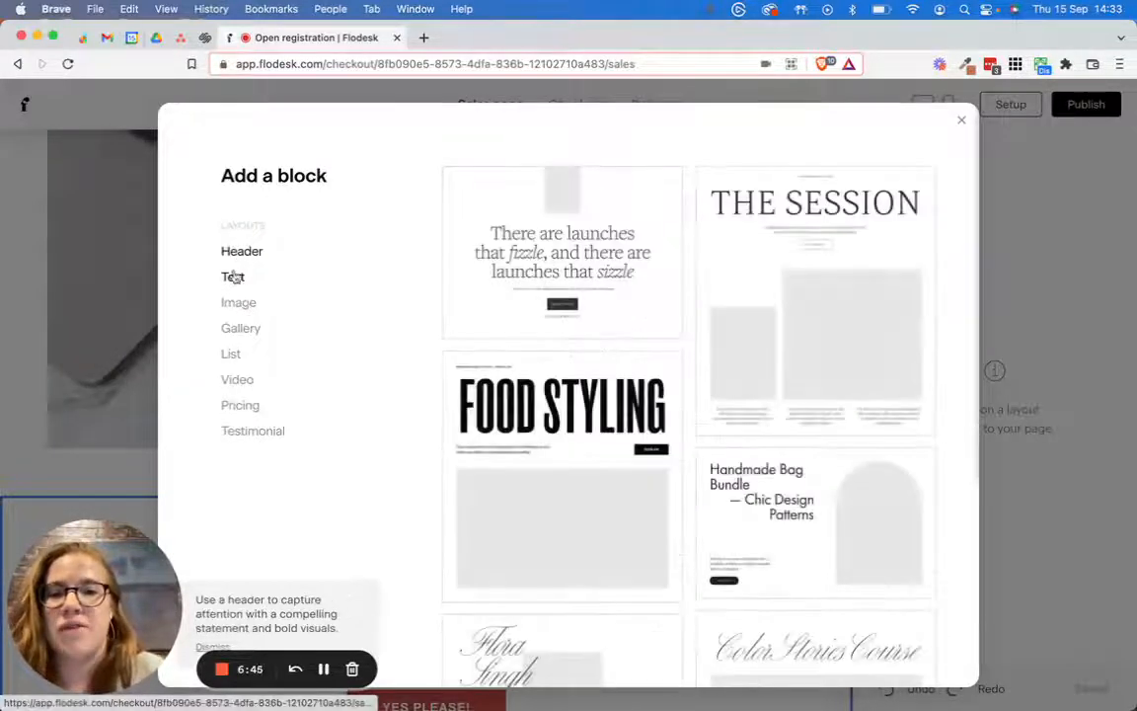
{"action": "left_click", "coordinate": [233, 281]}
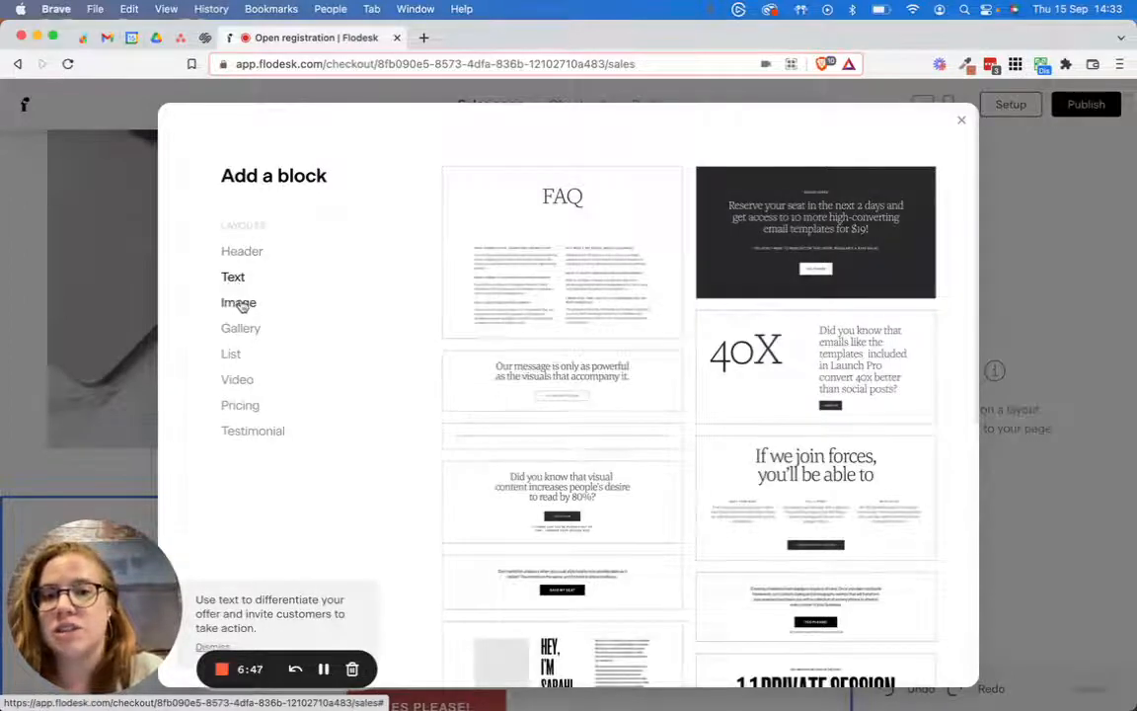
{"action": "left_click", "coordinate": [239, 305]}
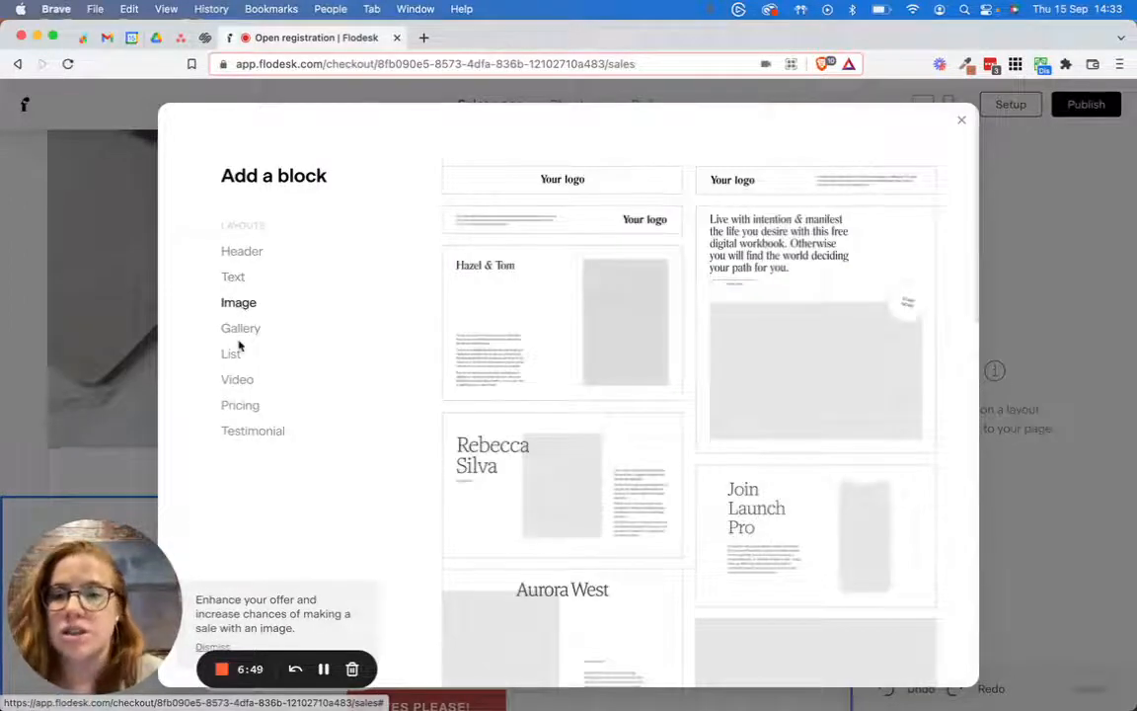
{"action": "left_click", "coordinate": [238, 328]}
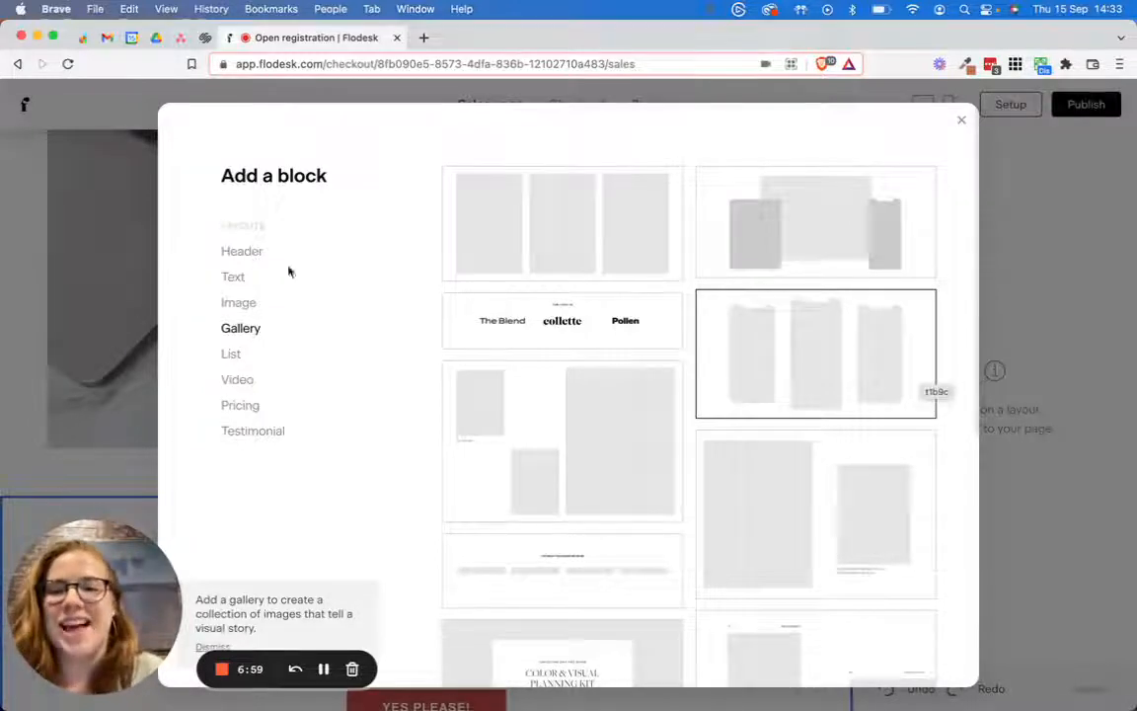
{"action": "scroll", "coordinate": [599, 399], "scroll_direction": "down", "scroll_amount": 2}
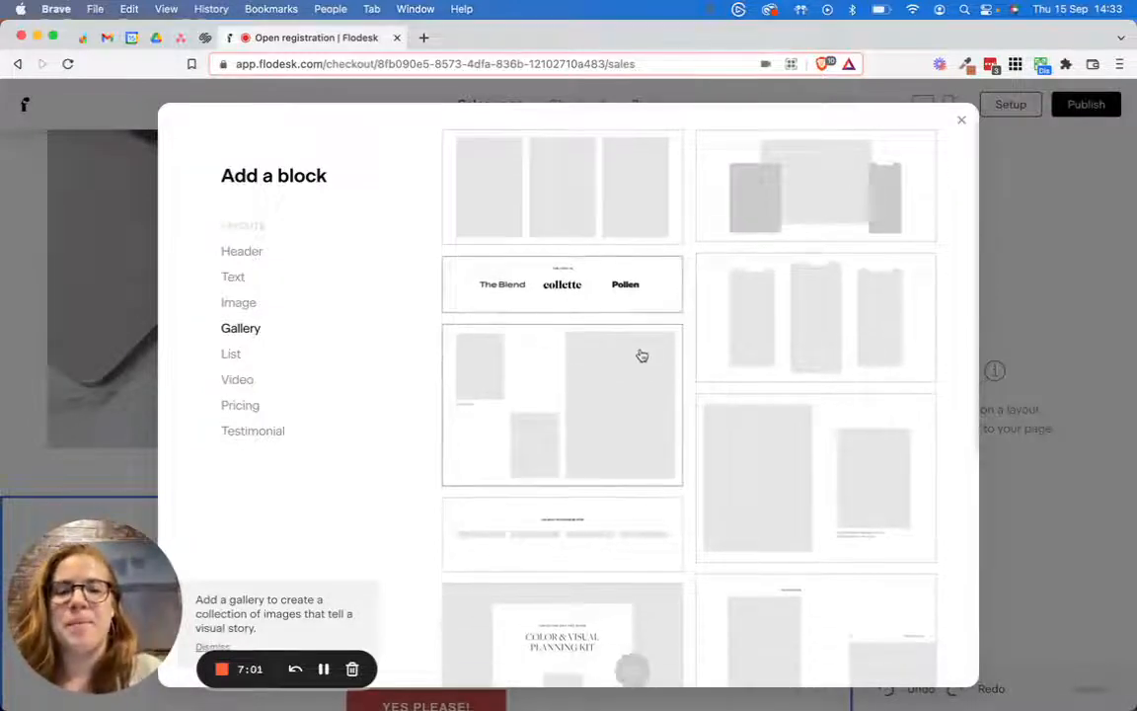
{"action": "scroll", "coordinate": [641, 355], "scroll_direction": "down", "scroll_amount": 10}
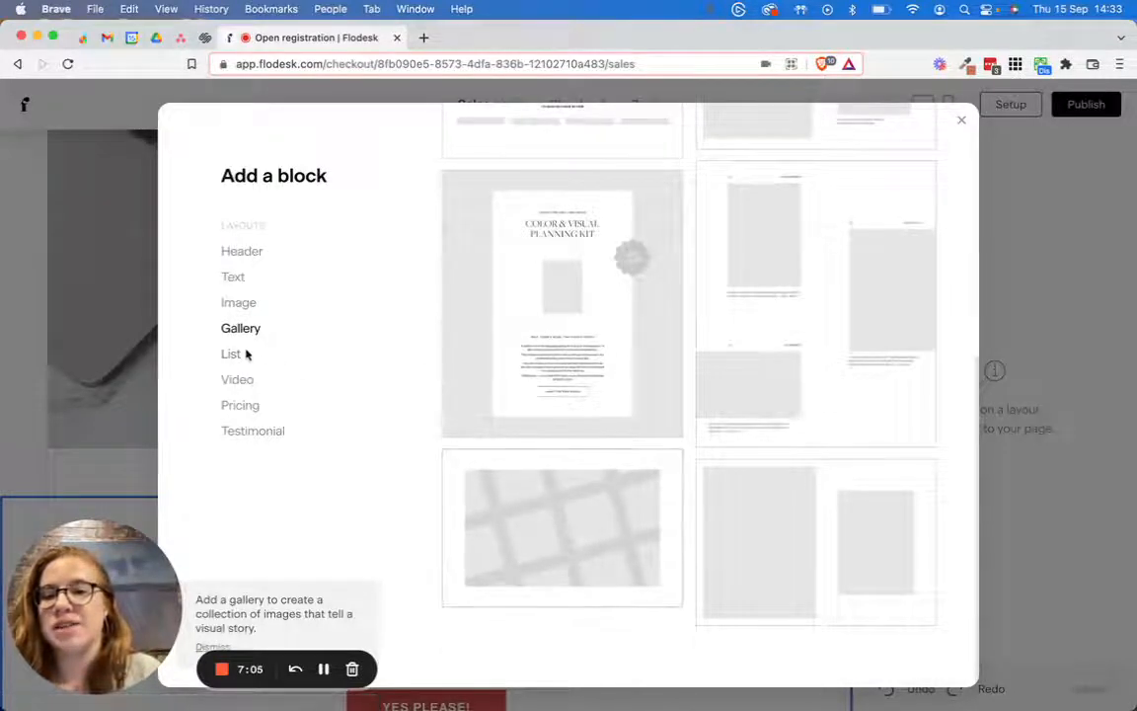
Browse the List, Video, Pricing and Testimonial layouts, and close the block library without adding a block.
{"action": "left_click", "coordinate": [249, 355]}
{"action": "scroll", "coordinate": [682, 356], "scroll_direction": "down", "scroll_amount": 2}
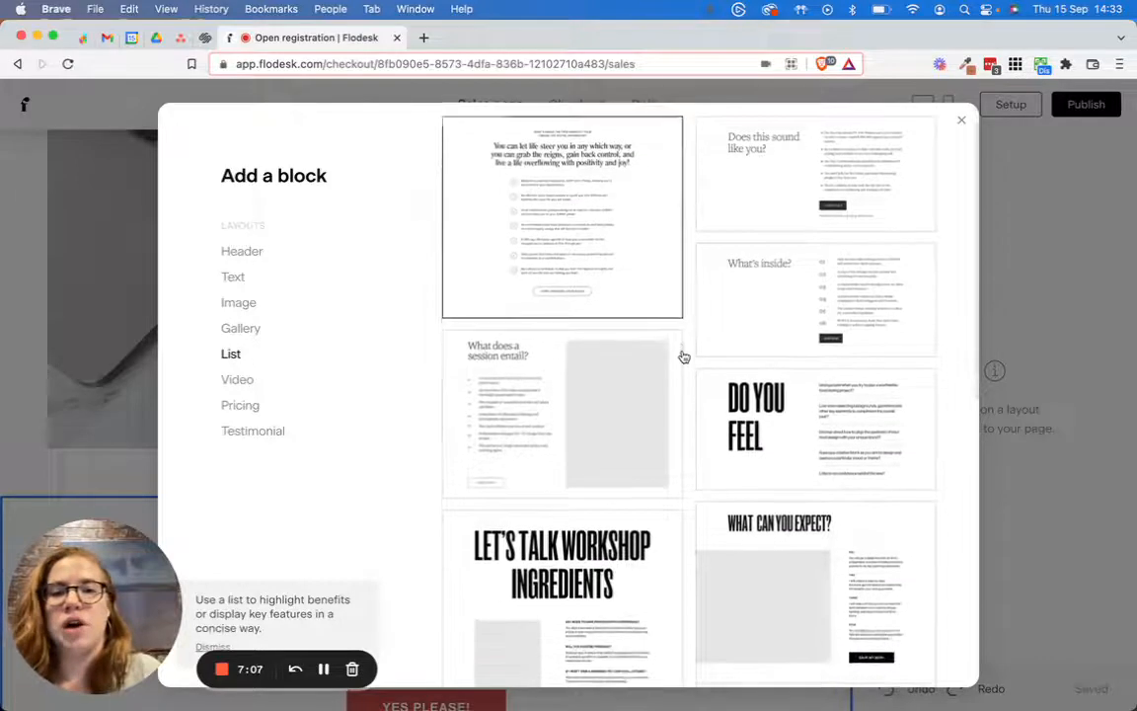
{"action": "scroll", "coordinate": [683, 357], "scroll_direction": "down", "scroll_amount": 1}
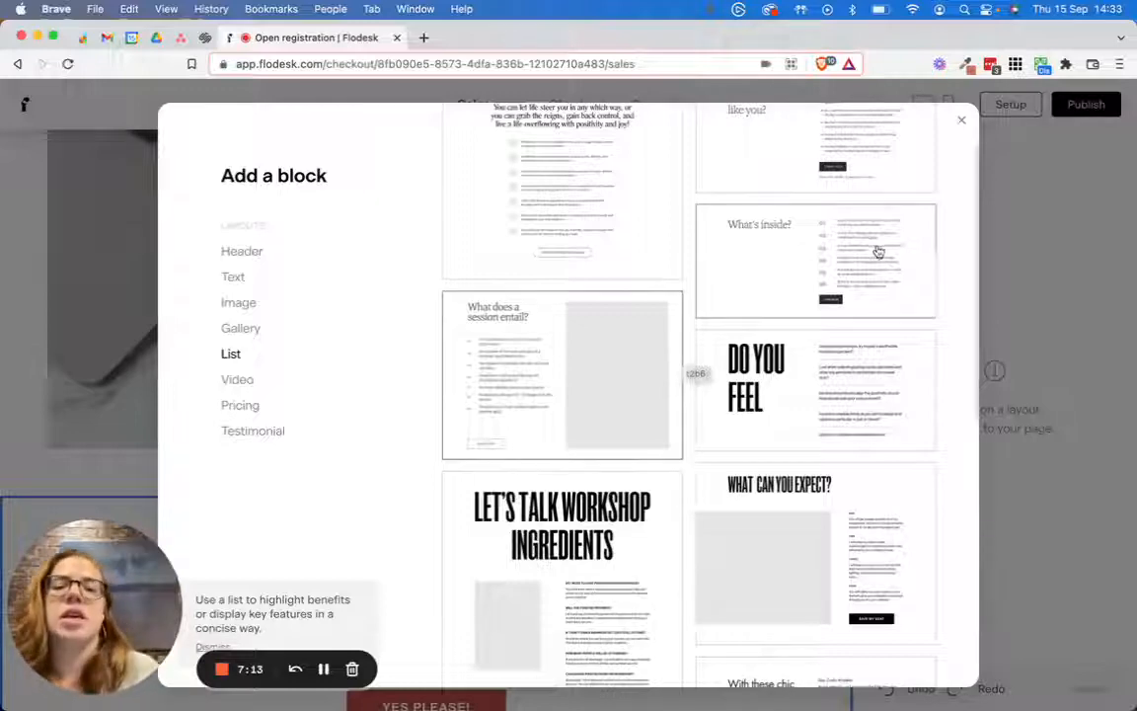
{"action": "scroll", "coordinate": [691, 366], "scroll_direction": "down", "scroll_amount": 5}
{"action": "scroll", "coordinate": [621, 409], "scroll_direction": "down", "scroll_amount": 5}
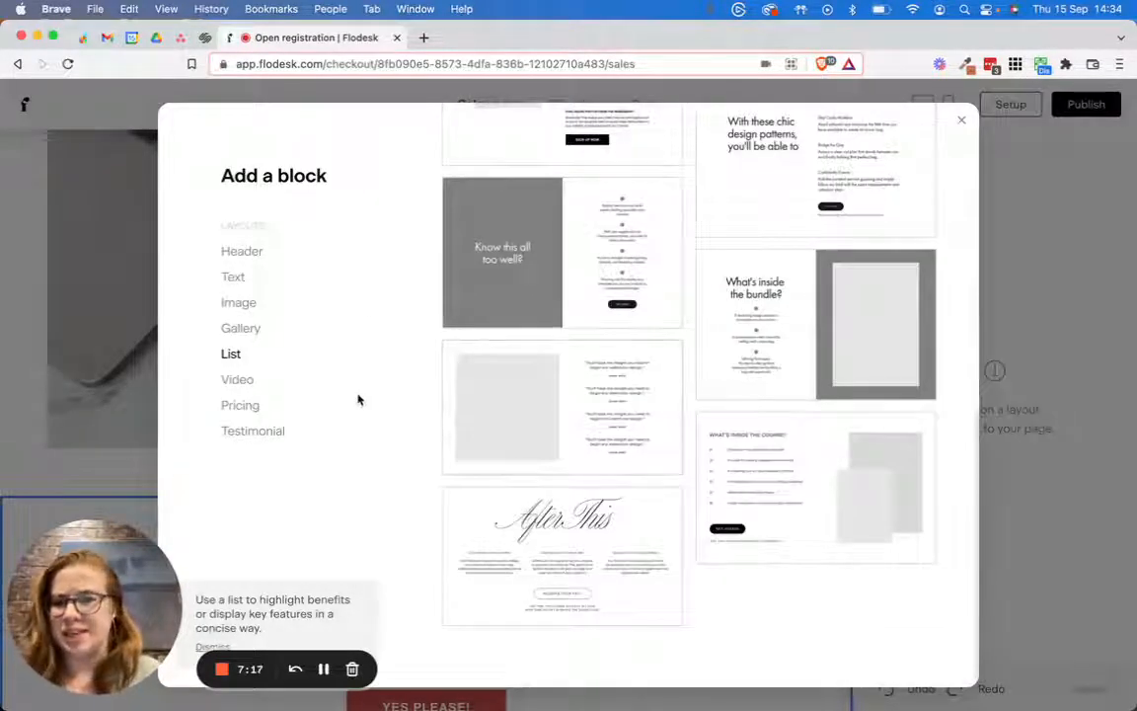
{"action": "left_click", "coordinate": [245, 387]}
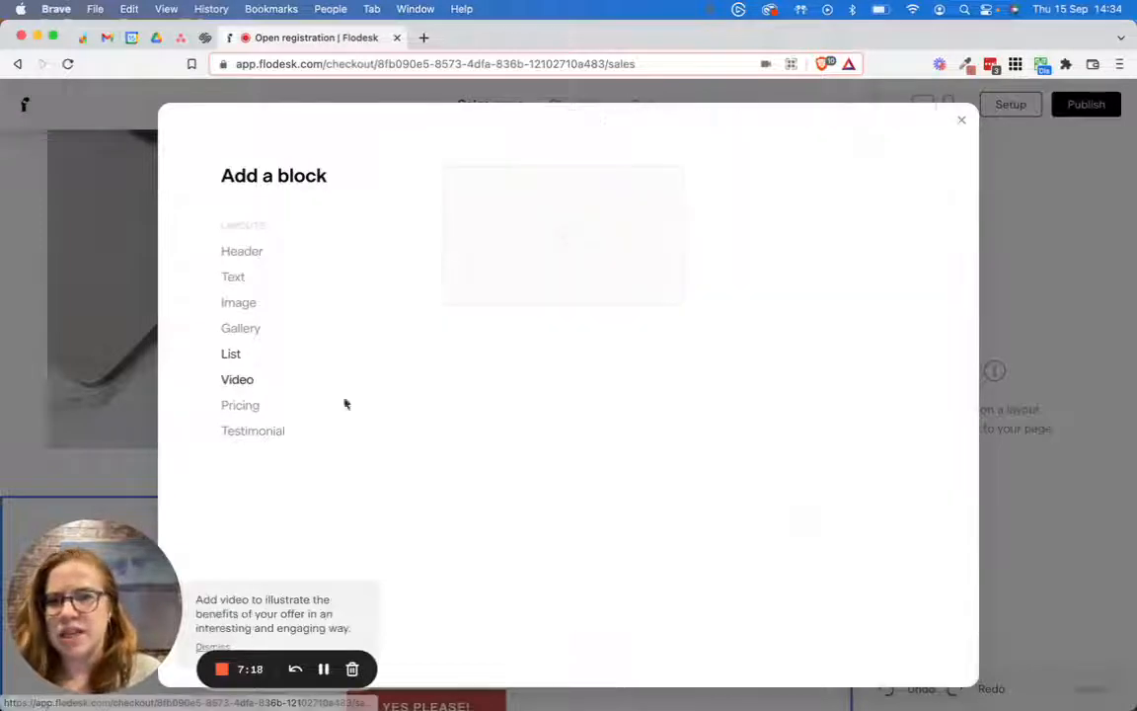
{"action": "left_click", "coordinate": [241, 409]}
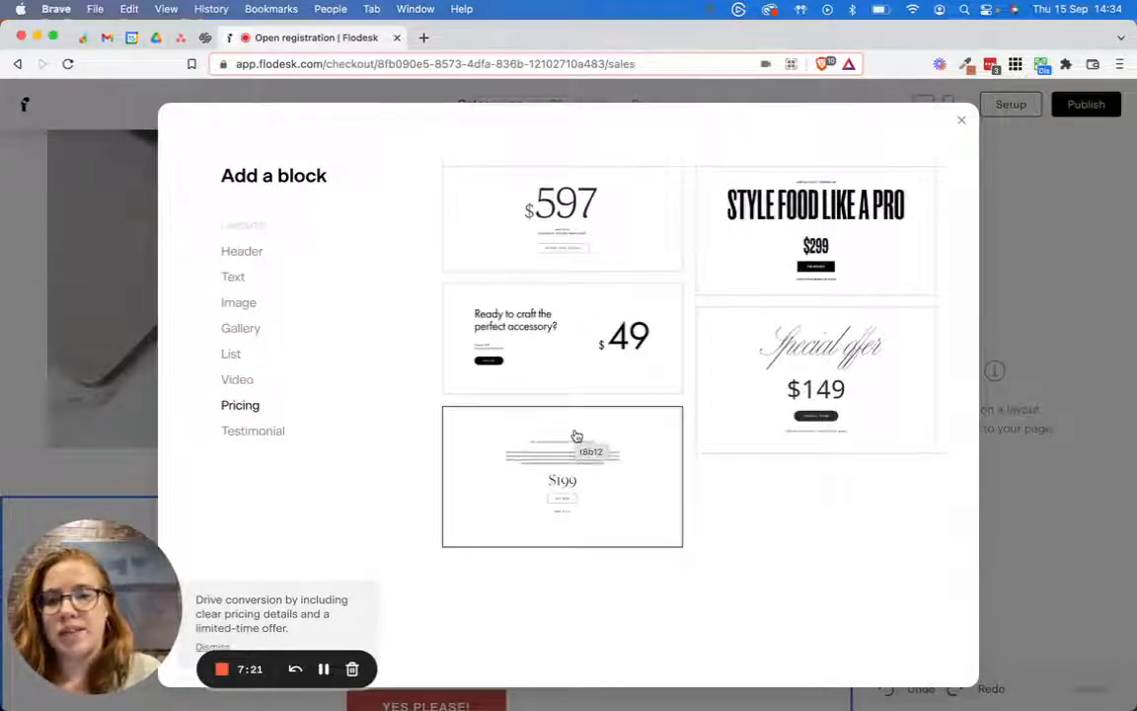
{"action": "left_click", "coordinate": [235, 431]}
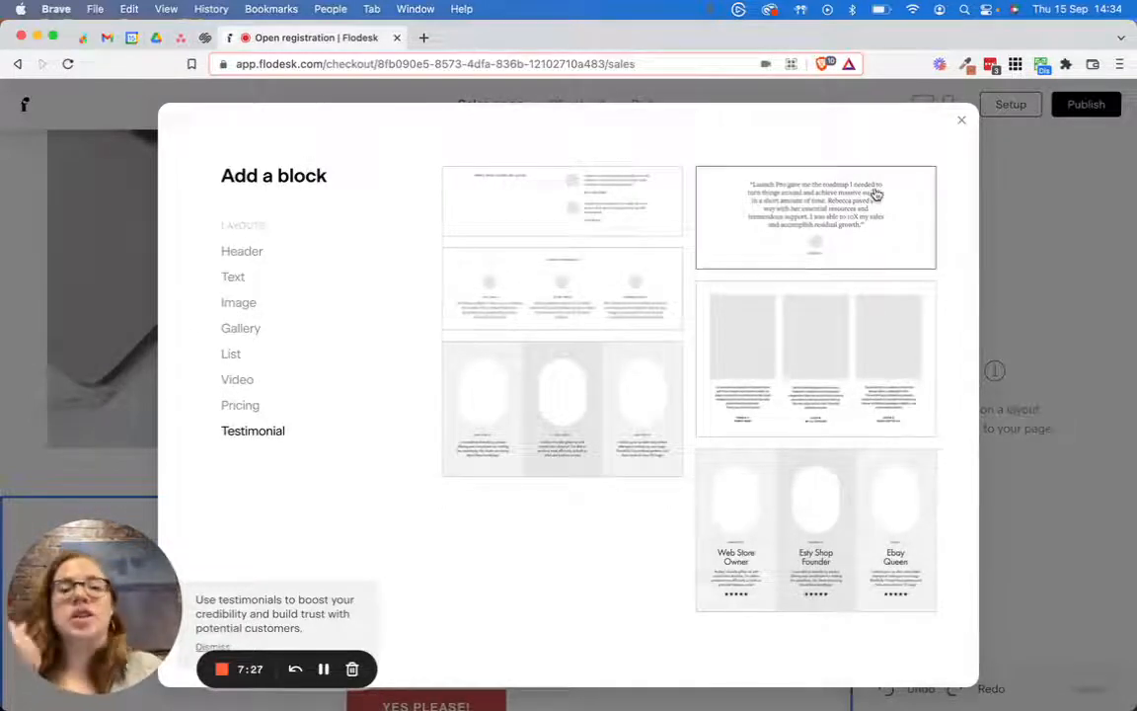
{"action": "left_click", "coordinate": [961, 120]}
Review the sales page's sections down to the 1:1 PRIVATE SESSION block and return to the DO YOU FEEL block.
{"action": "scroll", "coordinate": [422, 508], "scroll_direction": "down", "scroll_amount": 15}
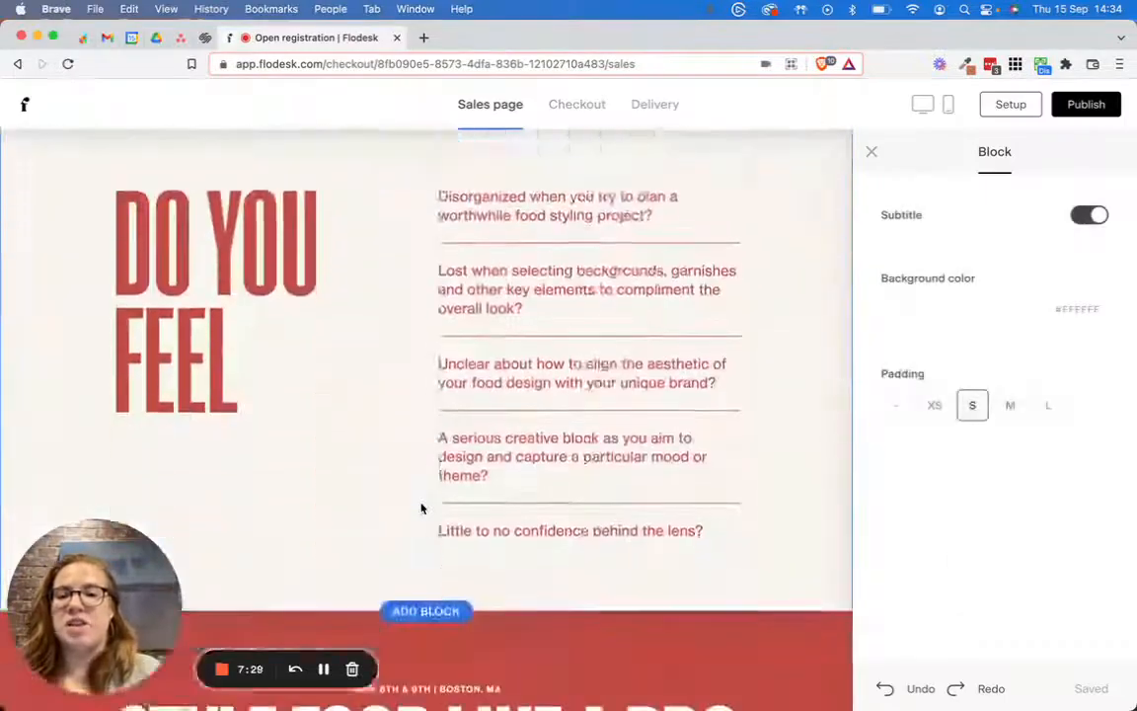
{"action": "scroll", "coordinate": [422, 508], "scroll_direction": "down", "scroll_amount": 8}
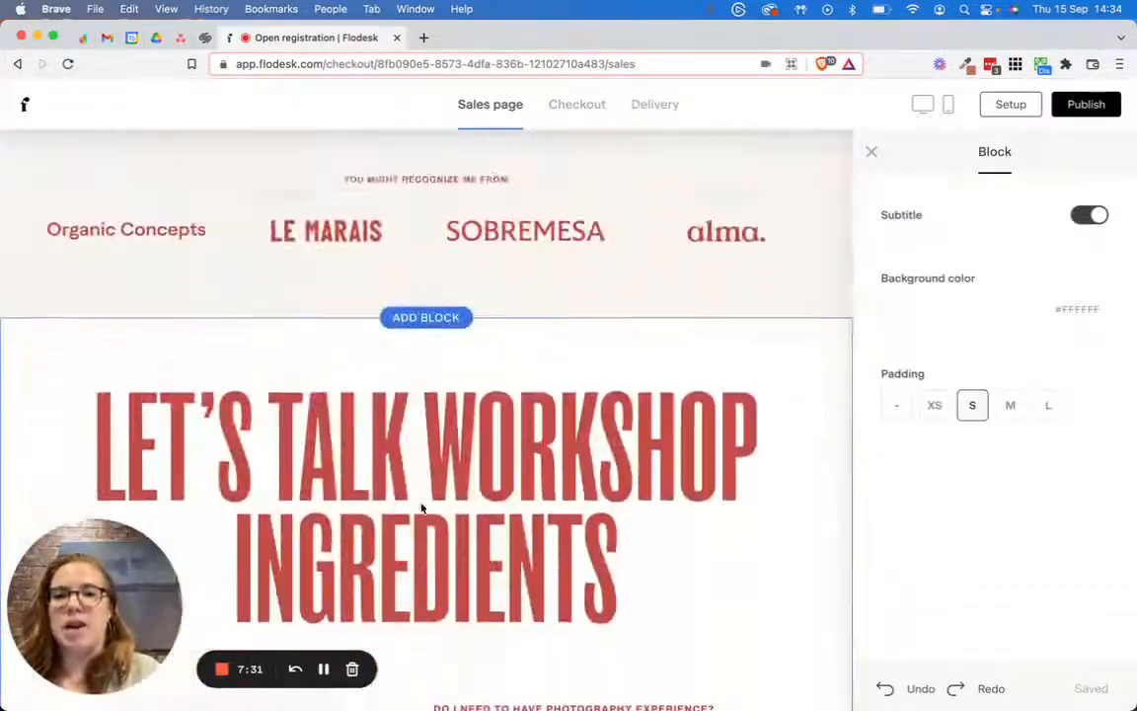
{"action": "scroll", "coordinate": [422, 508], "scroll_direction": "up", "scroll_amount": 5}
{"action": "scroll", "coordinate": [421, 507], "scroll_direction": "down", "scroll_amount": 10}
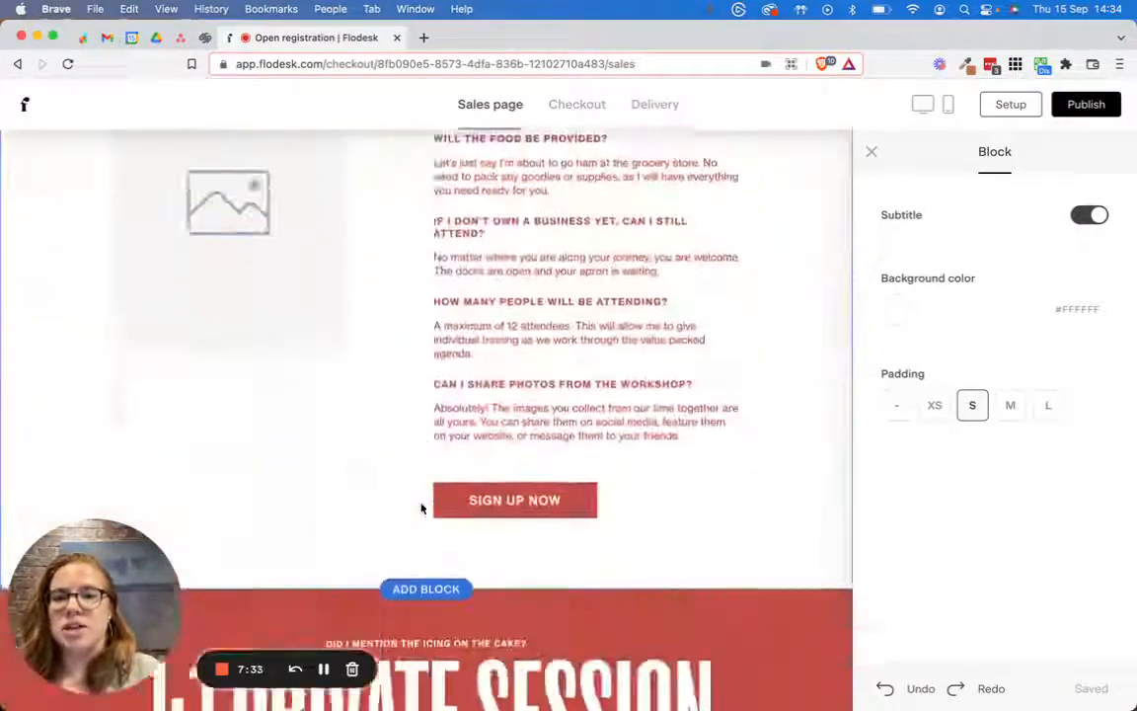
{"action": "scroll", "coordinate": [731, 459], "scroll_direction": "up", "scroll_amount": 15}
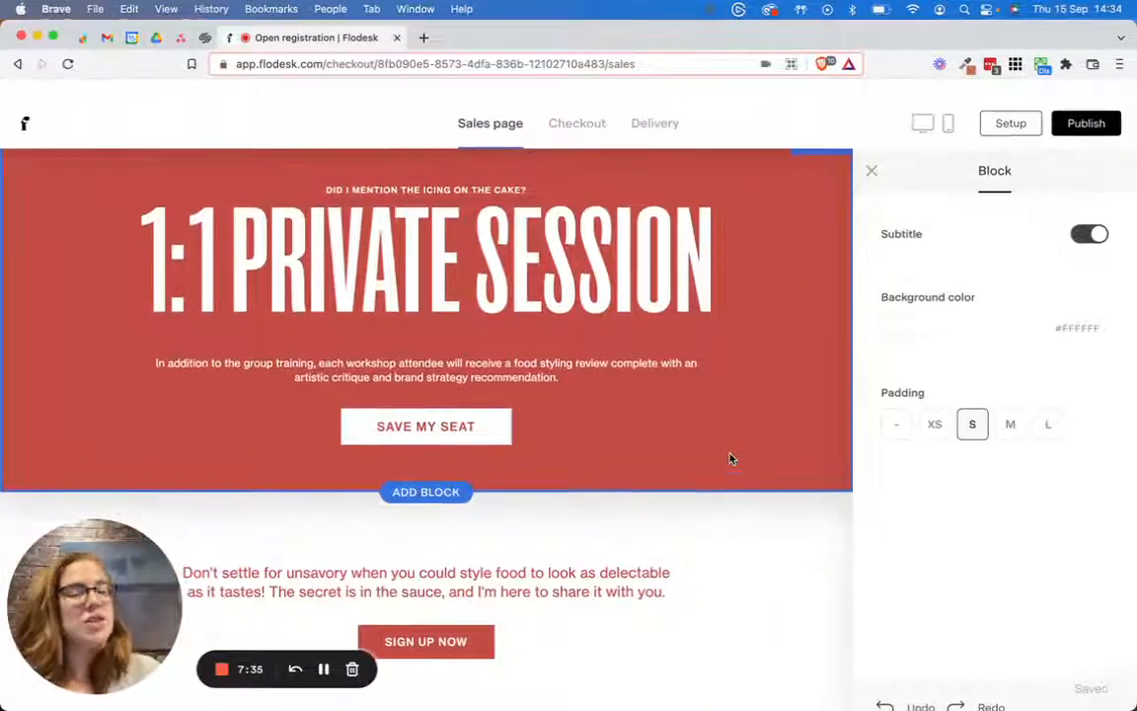
{"action": "scroll", "coordinate": [731, 459], "scroll_direction": "up", "scroll_amount": 1}
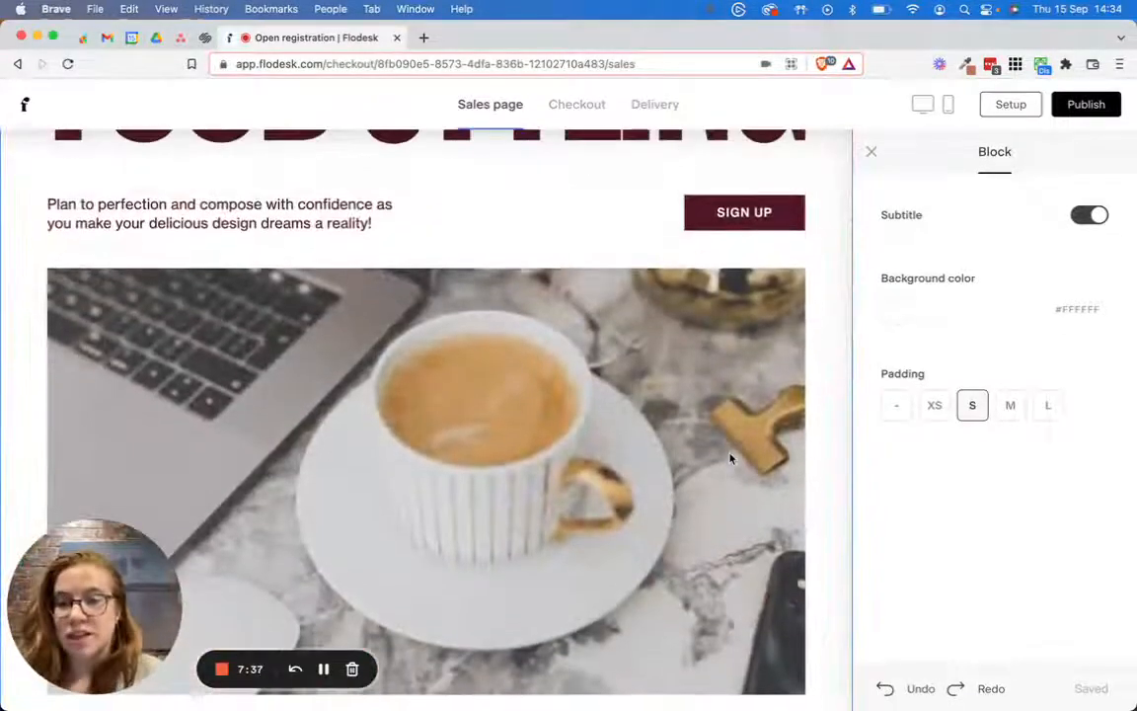
{"action": "scroll", "coordinate": [681, 474], "scroll_direction": "down", "scroll_amount": 4}
{"action": "scroll", "coordinate": [671, 469], "scroll_direction": "down", "scroll_amount": 6}
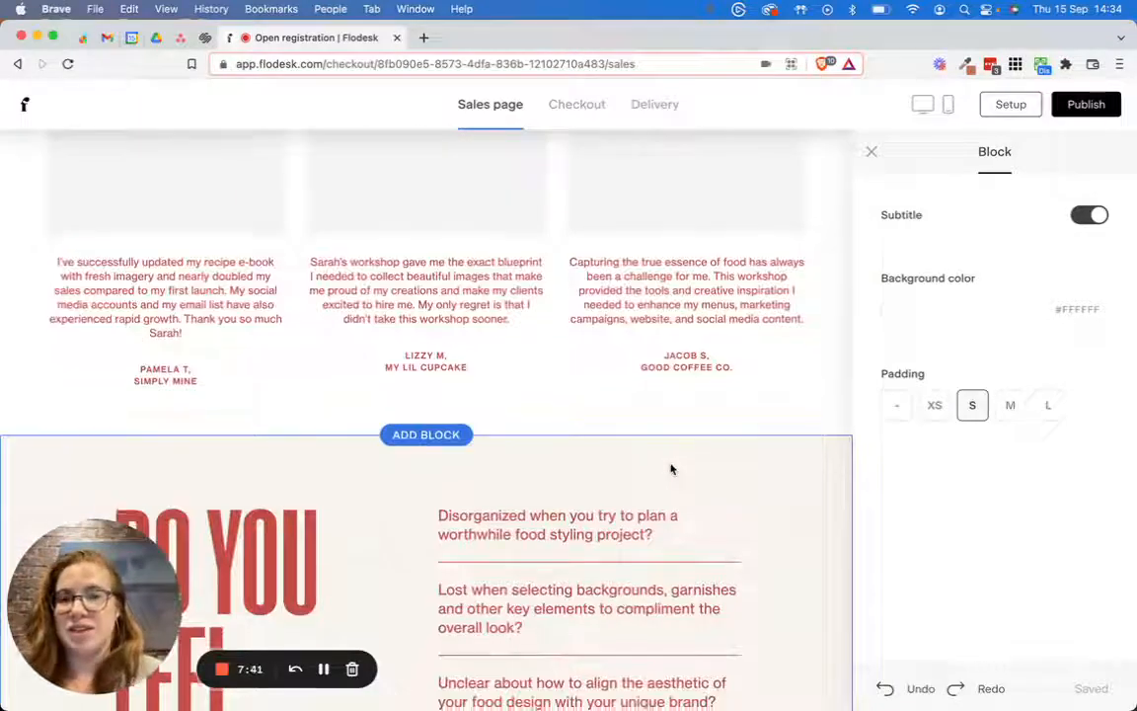
{"action": "scroll", "coordinate": [672, 469], "scroll_direction": "down", "scroll_amount": 4}
{"action": "scroll", "coordinate": [714, 291], "scroll_direction": "up", "scroll_amount": 2}
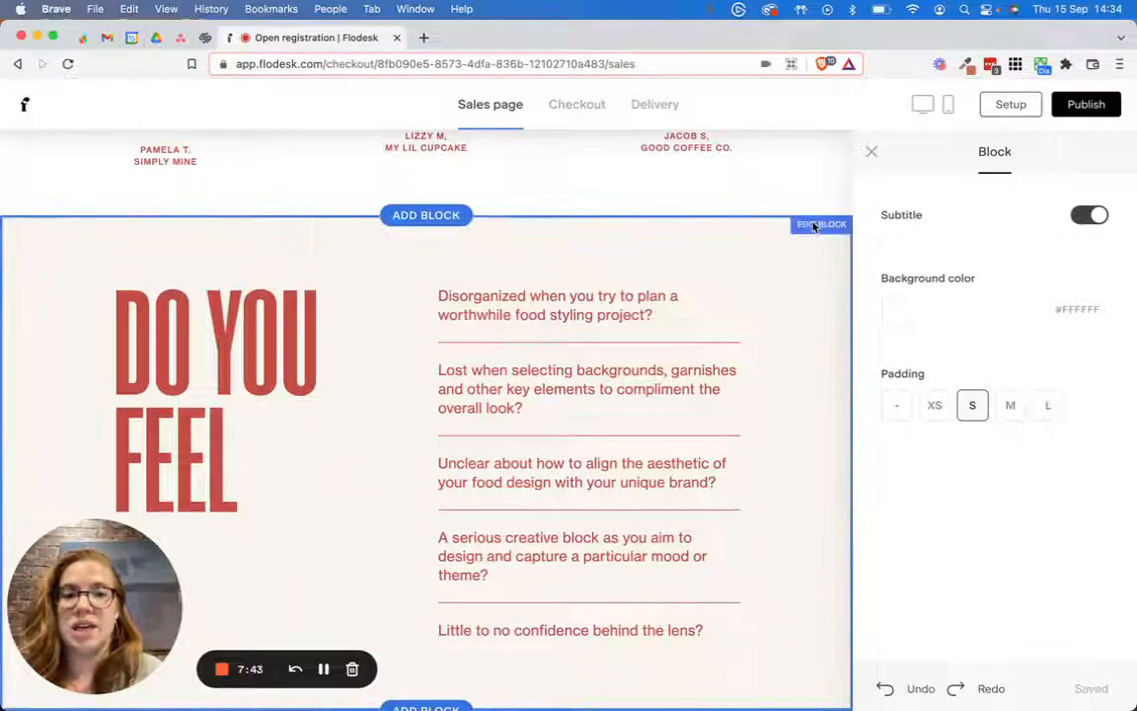
Move the DO YOU FEEL block below the $899 pricing block and back up to its original place.
{"action": "scroll", "coordinate": [611, 285], "scroll_direction": "down", "scroll_amount": 3}
{"action": "left_click", "coordinate": [335, 352]}
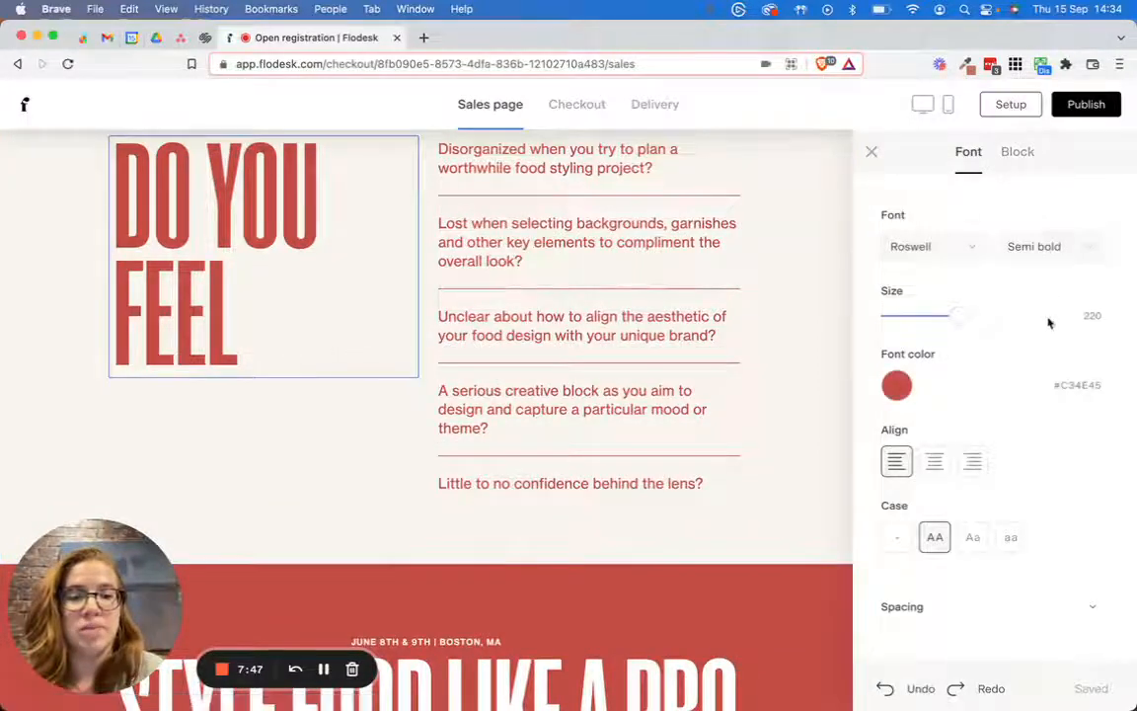
{"action": "scroll", "coordinate": [725, 302], "scroll_direction": "up", "scroll_amount": 5}
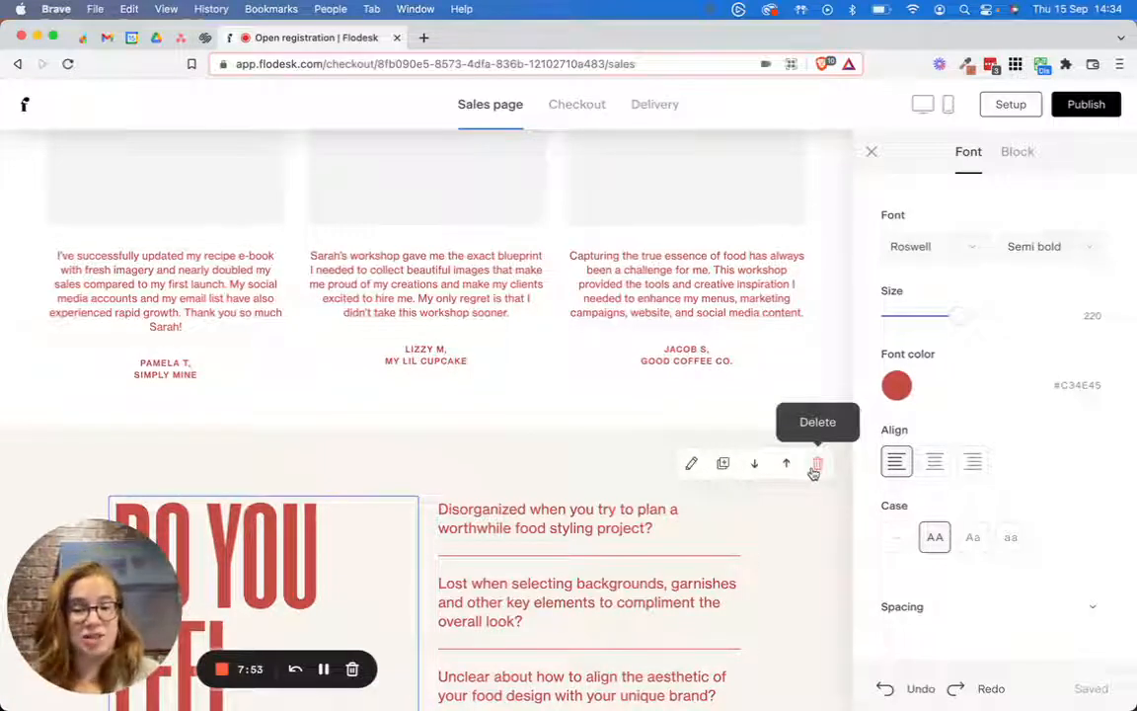
{"action": "left_click", "coordinate": [754, 464]}
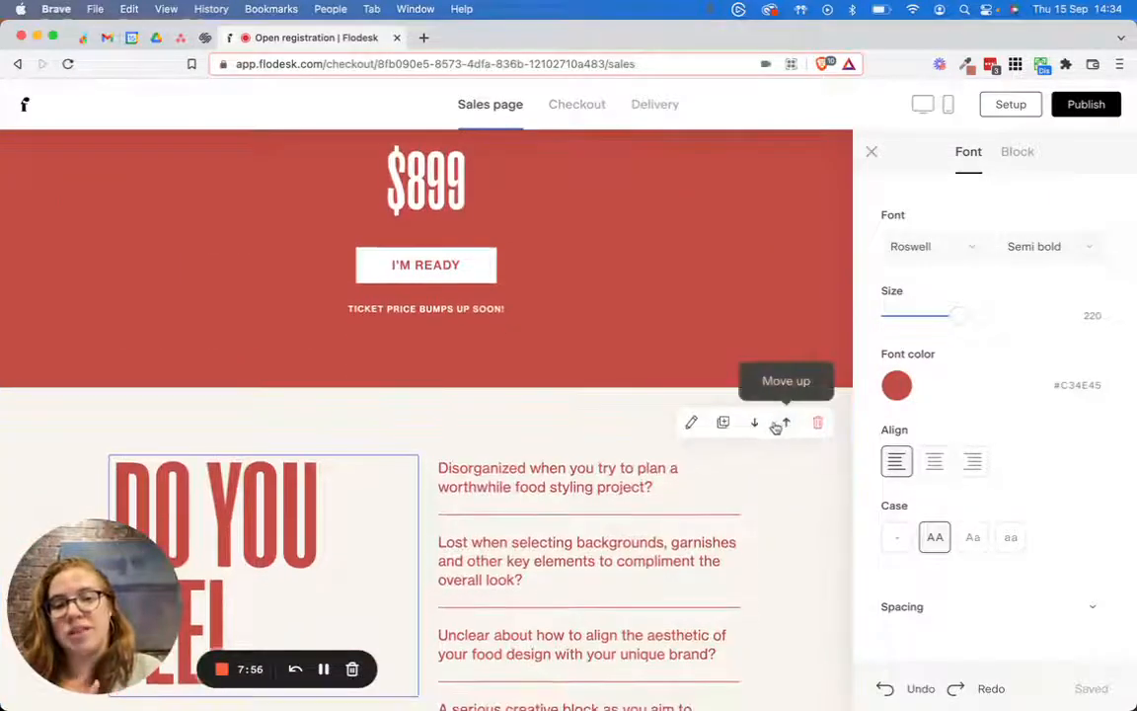
{"action": "left_click", "coordinate": [781, 420]}
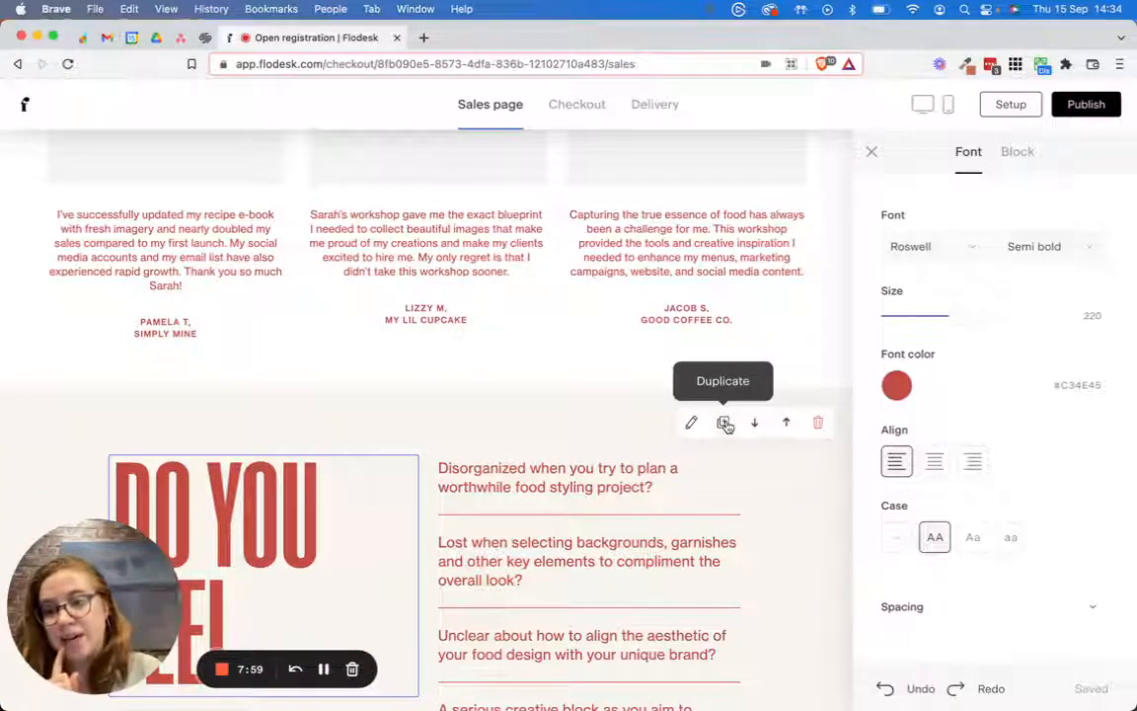
Open the block settings of the DO YOU FEEL list and of the three-column testimonial block above it.
{"action": "left_click", "coordinate": [692, 425]}
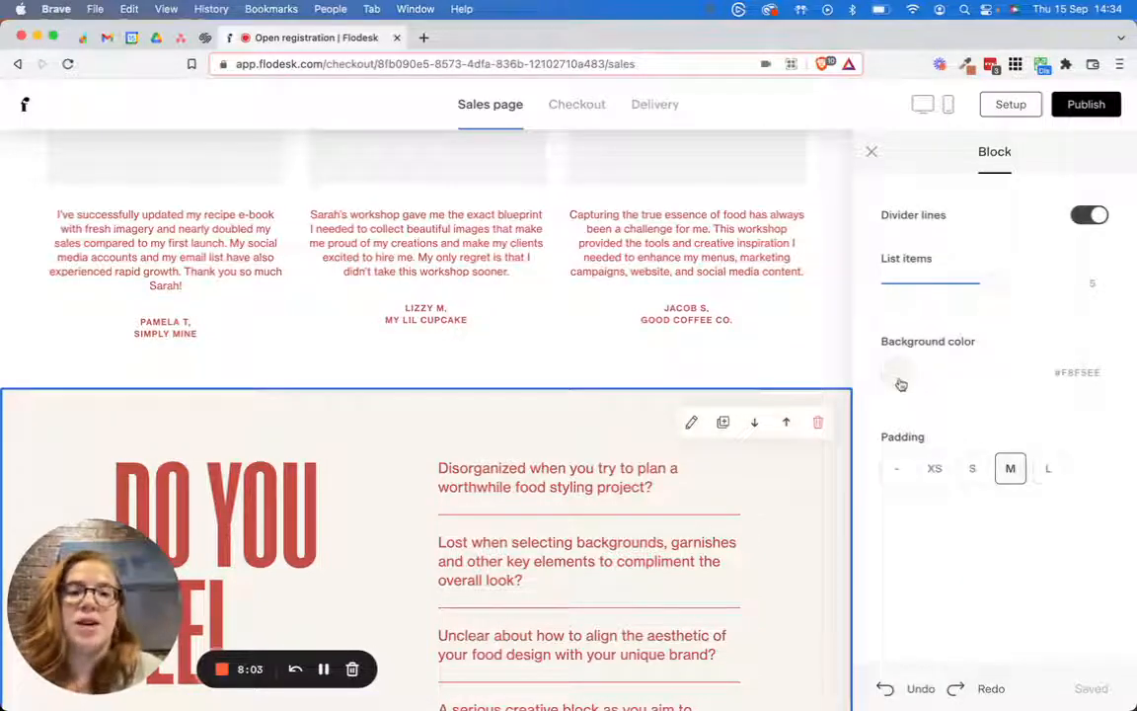
{"action": "scroll", "coordinate": [376, 299], "scroll_direction": "down", "scroll_amount": 3}
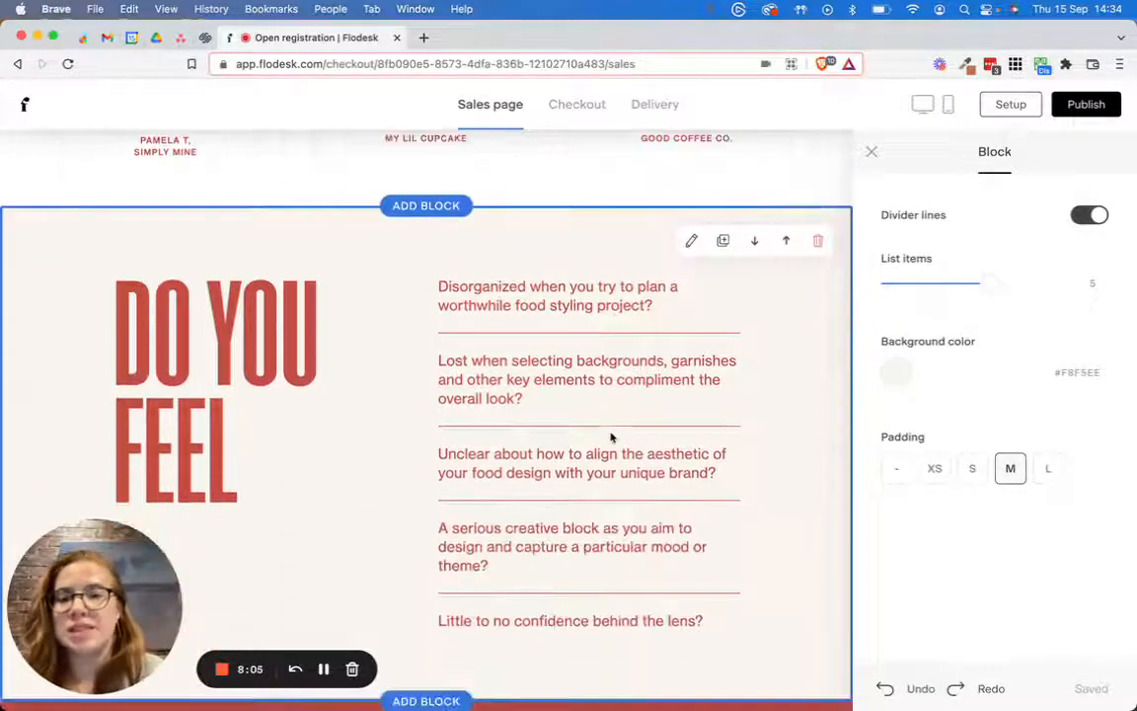
{"action": "scroll", "coordinate": [645, 391], "scroll_direction": "up", "scroll_amount": 4}
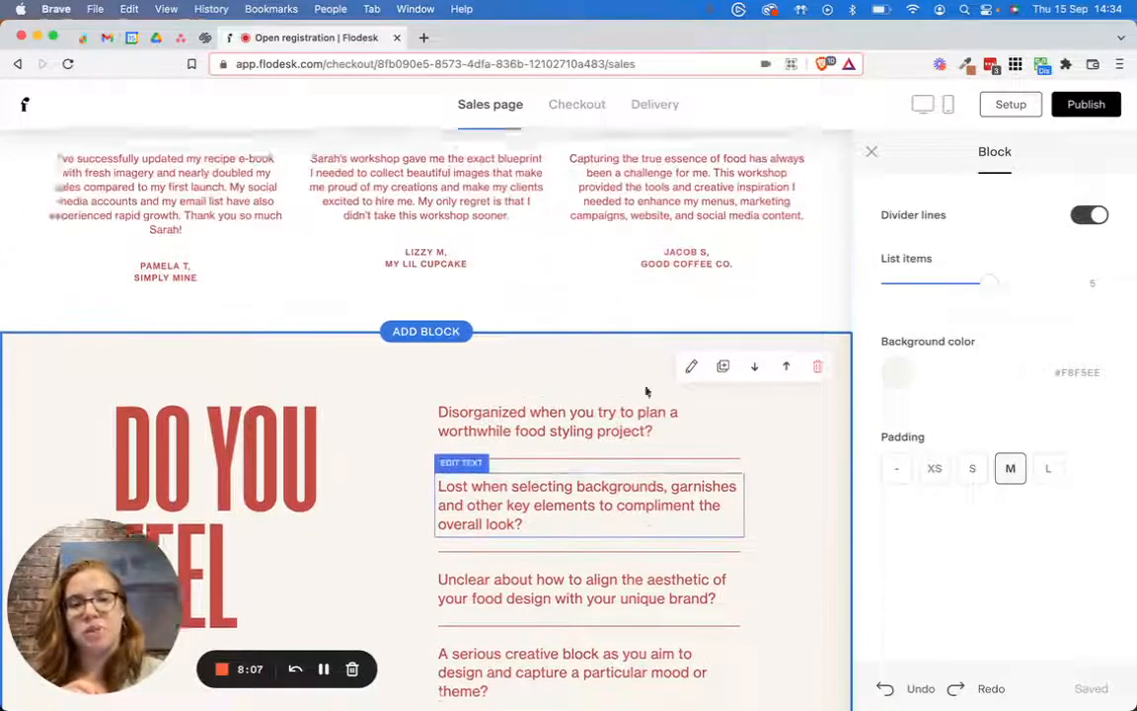
{"action": "left_click", "coordinate": [647, 392]}
{"action": "scroll", "coordinate": [766, 278], "scroll_direction": "up", "scroll_amount": 1}
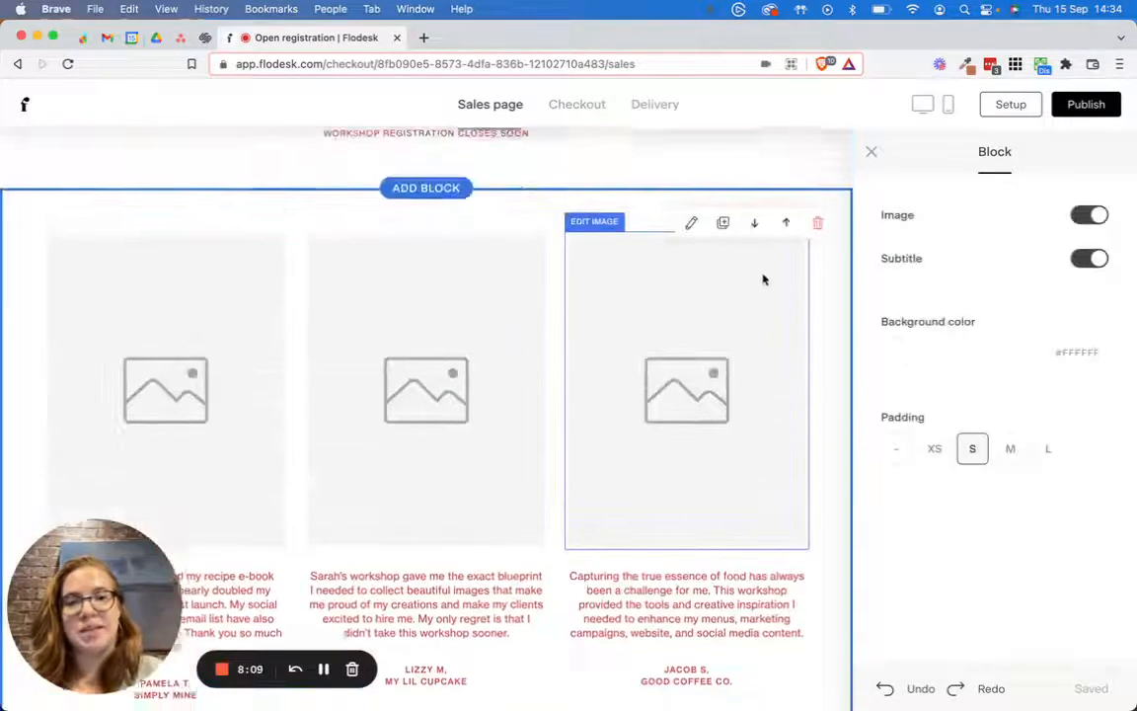
Open the block library above the FOOD STYLING header, view the Pricing layouts, and close it without adding a block.
{"action": "scroll", "coordinate": [592, 316], "scroll_direction": "up", "scroll_amount": 10}
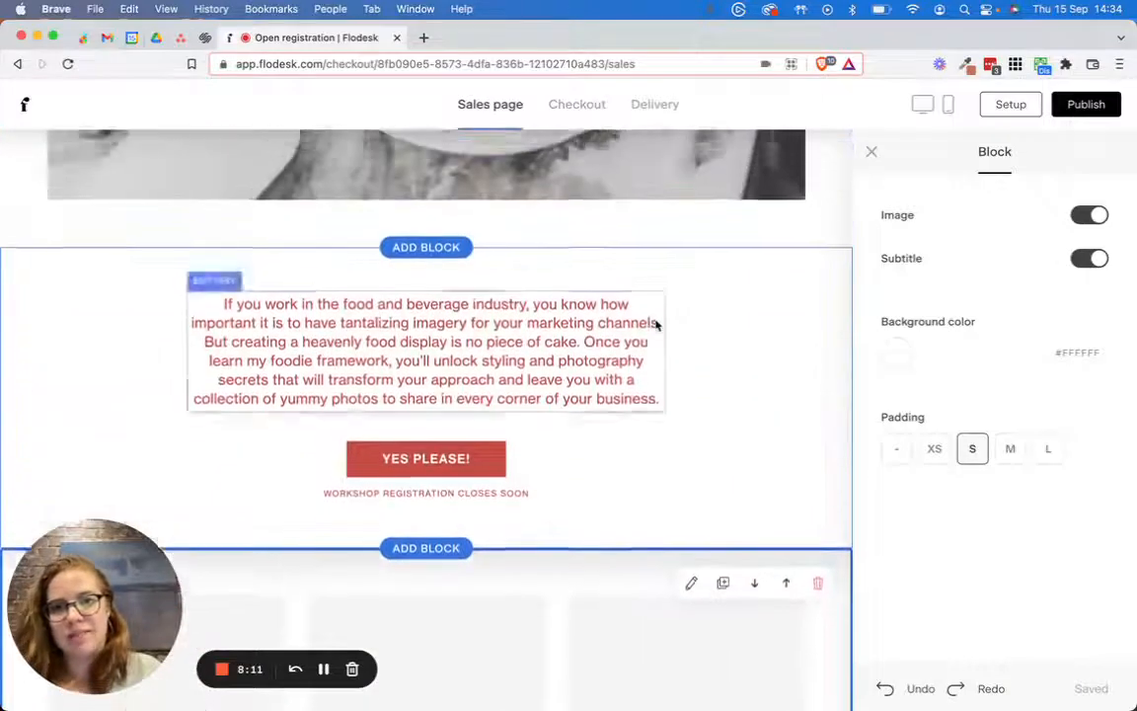
{"action": "scroll", "coordinate": [651, 316], "scroll_direction": "up", "scroll_amount": 6}
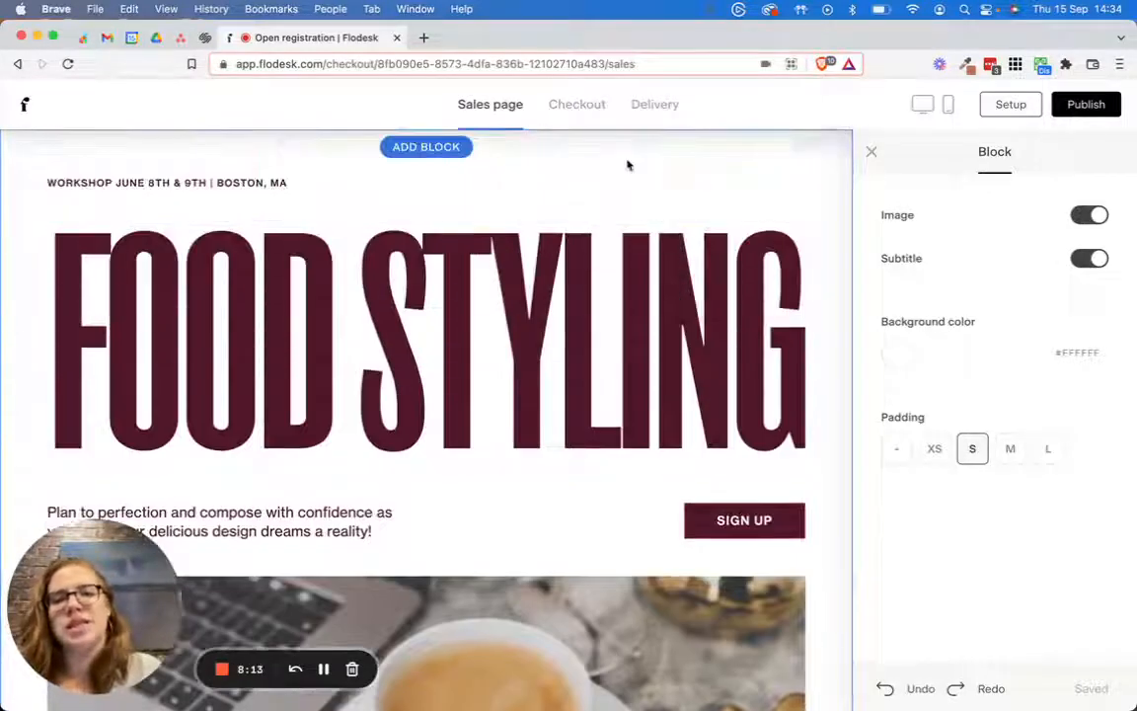
{"action": "left_click", "coordinate": [630, 161]}
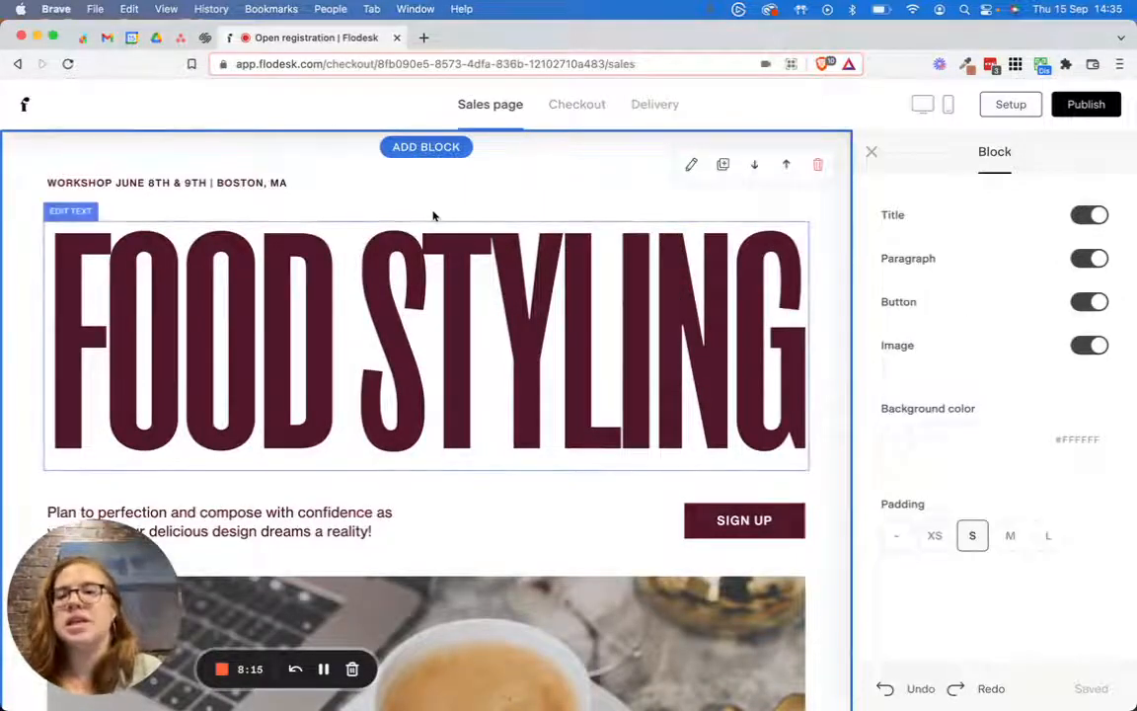
{"action": "left_click", "coordinate": [419, 150]}
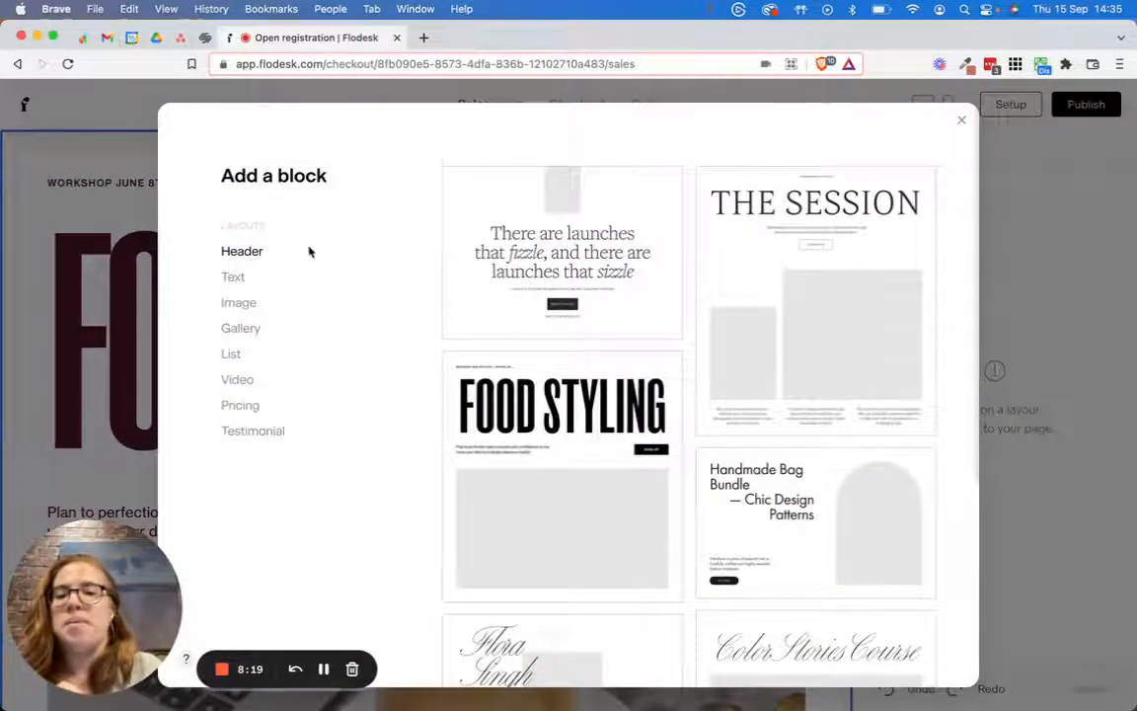
{"action": "left_click", "coordinate": [242, 405]}
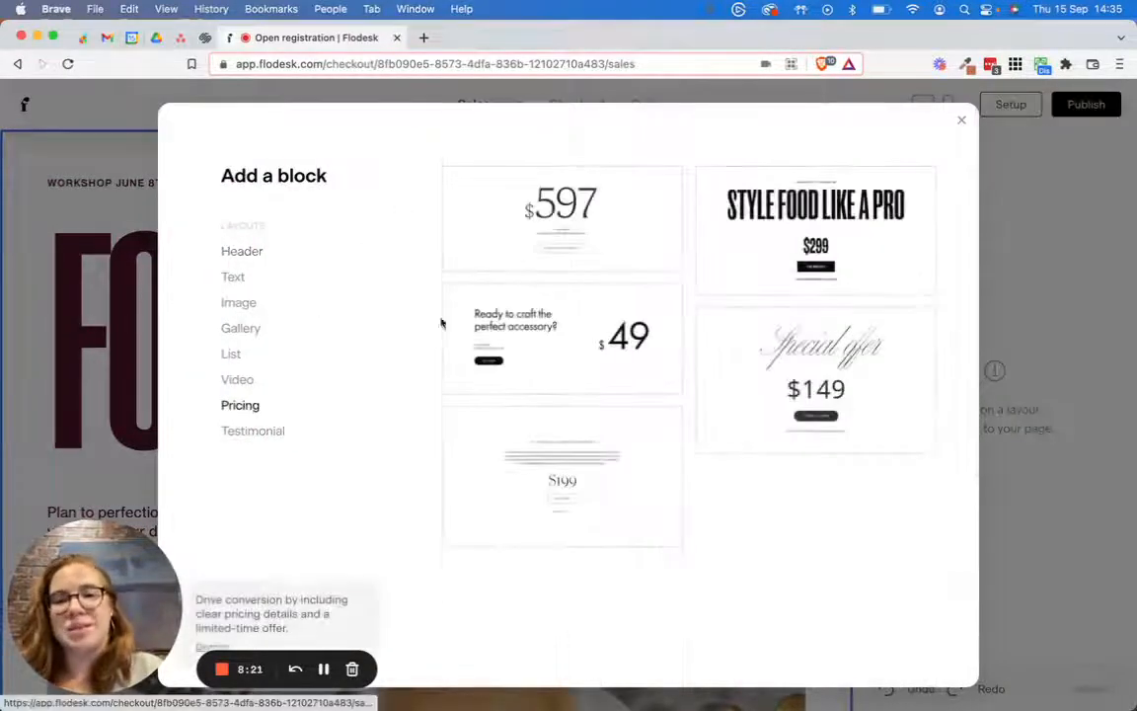
{"action": "left_click", "coordinate": [958, 124]}
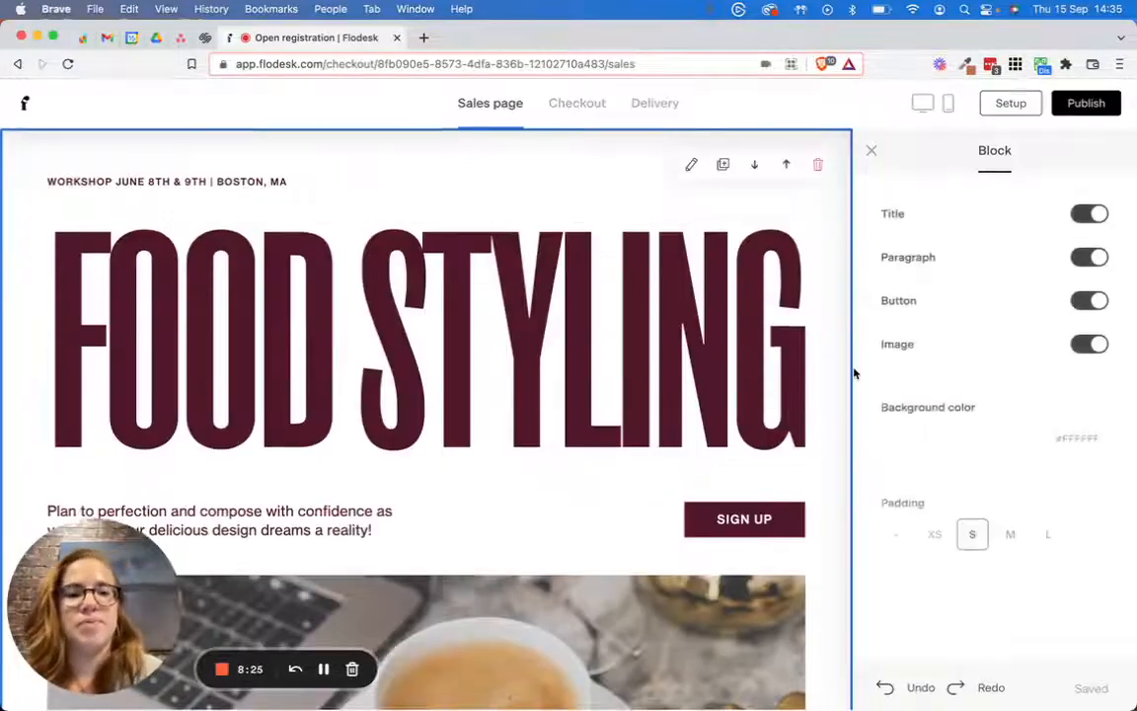
Review the page down to the STYLE FOOD LIKE A PRO block and open the font settings of its $899 price.
{"action": "scroll", "coordinate": [813, 384], "scroll_direction": "down", "scroll_amount": 10}
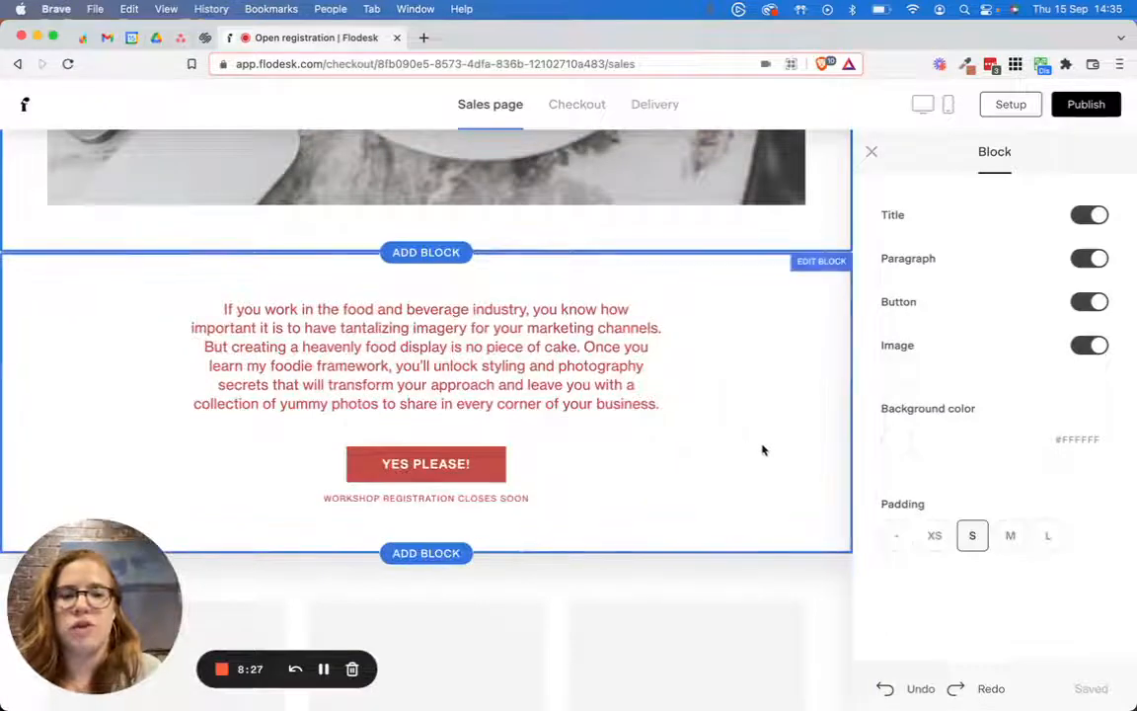
{"action": "scroll", "coordinate": [762, 449], "scroll_direction": "down", "scroll_amount": 1}
{"action": "scroll", "coordinate": [581, 435], "scroll_direction": "down", "scroll_amount": 15}
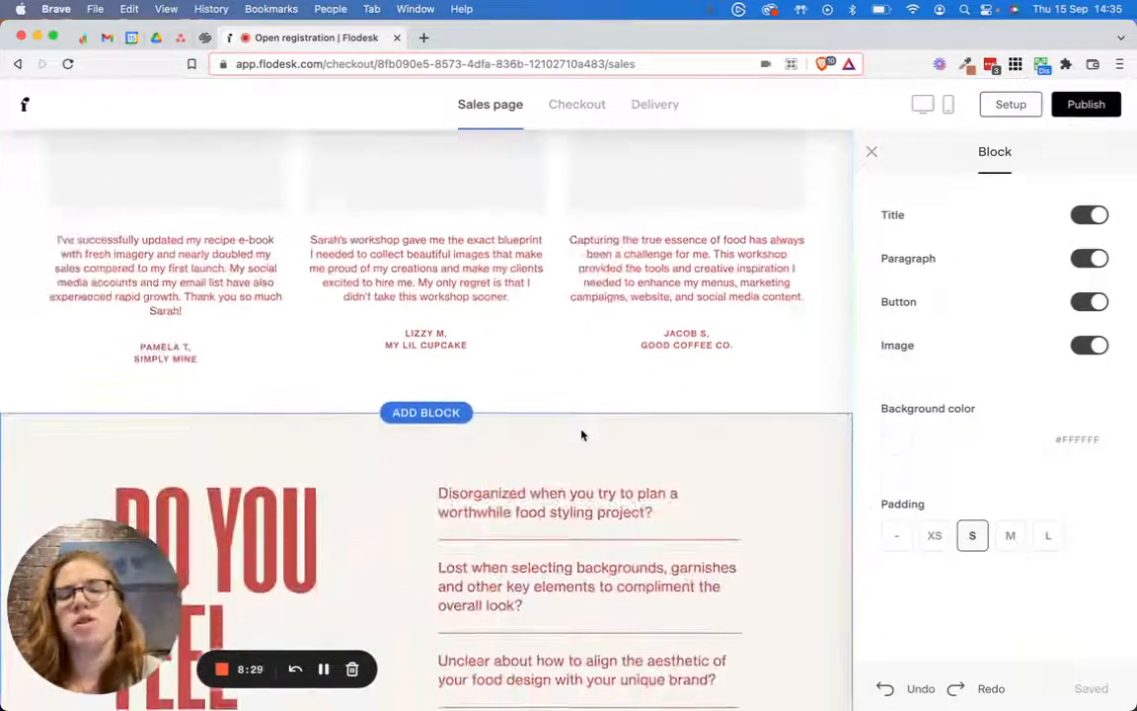
{"action": "scroll", "coordinate": [581, 435], "scroll_direction": "down", "scroll_amount": 5}
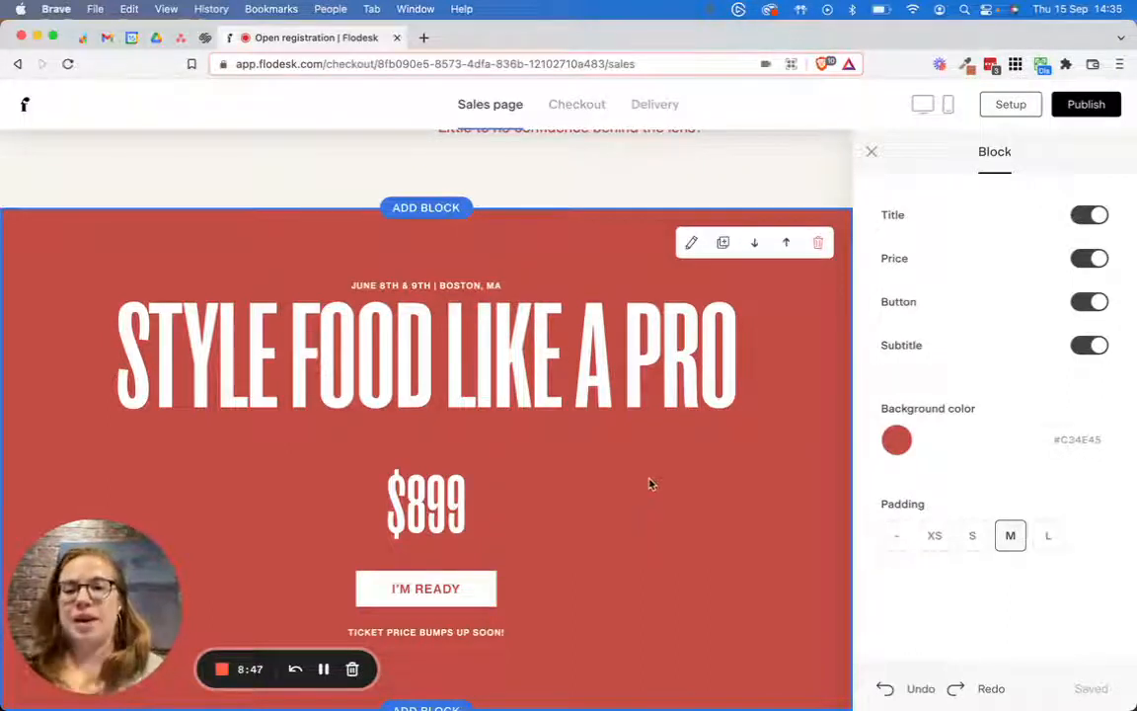
{"action": "scroll", "coordinate": [558, 359], "scroll_direction": "up", "scroll_amount": 2}
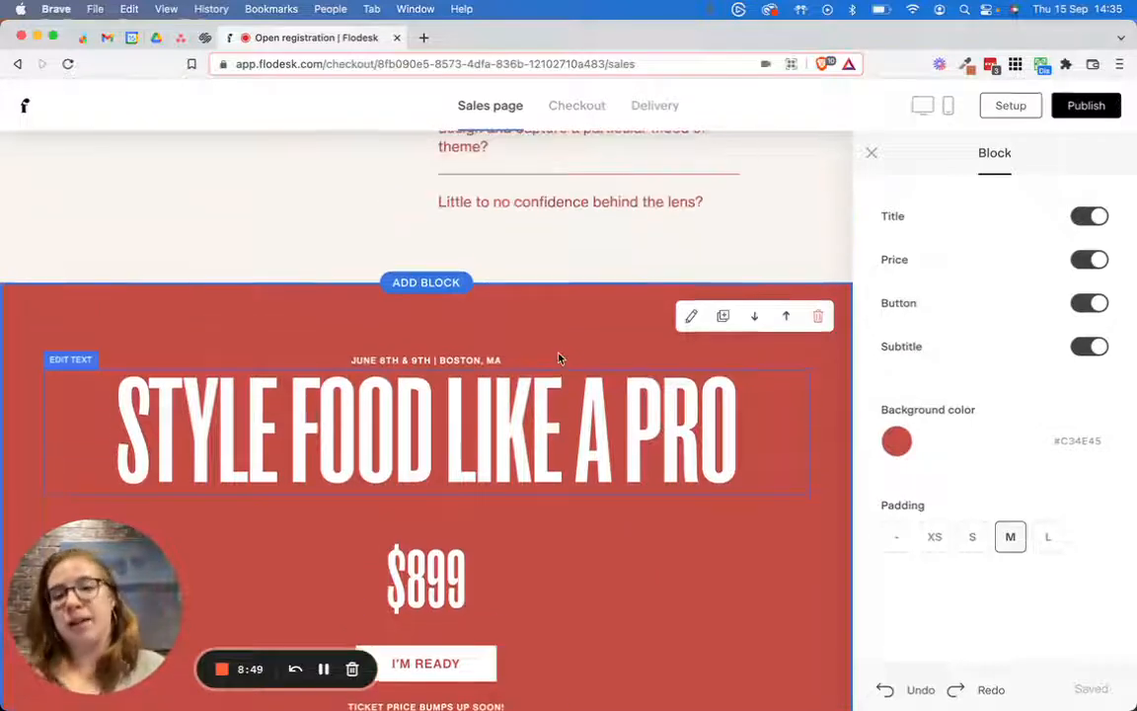
{"action": "scroll", "coordinate": [559, 358], "scroll_direction": "down", "scroll_amount": 4}
{"action": "left_click", "coordinate": [400, 380]}
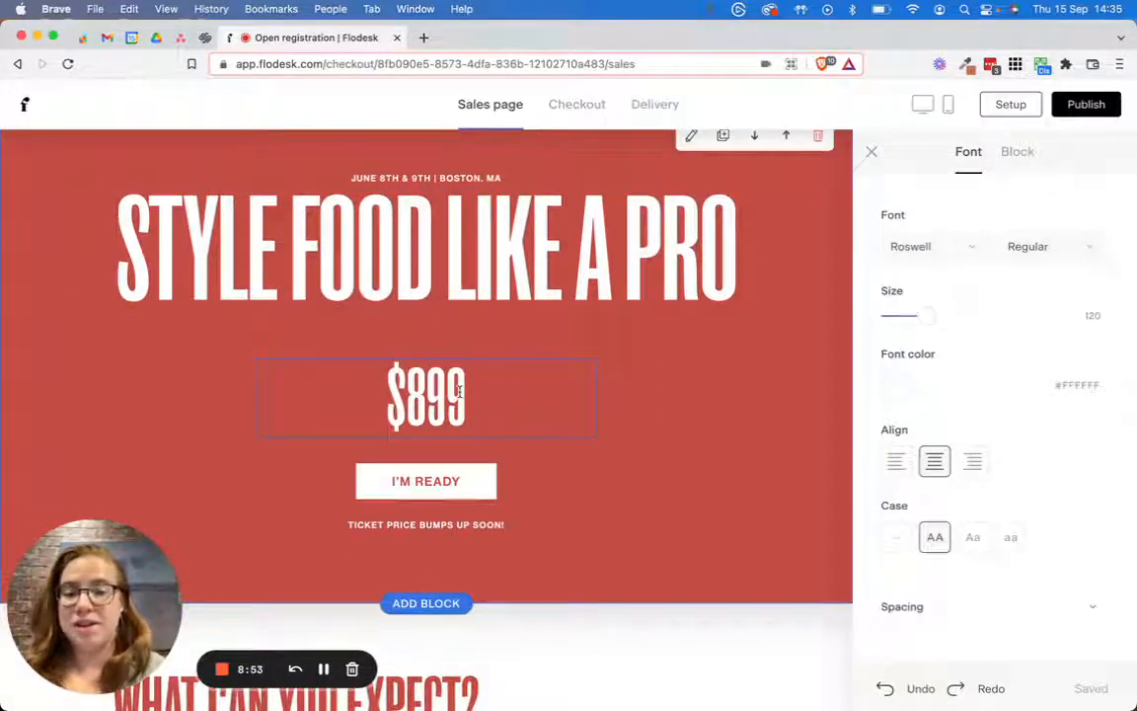
Review the remaining sales page sections down to the workshop questions, and look again at the page's opening blocks.
{"action": "scroll", "coordinate": [460, 394], "scroll_direction": "down", "scroll_amount": 15}
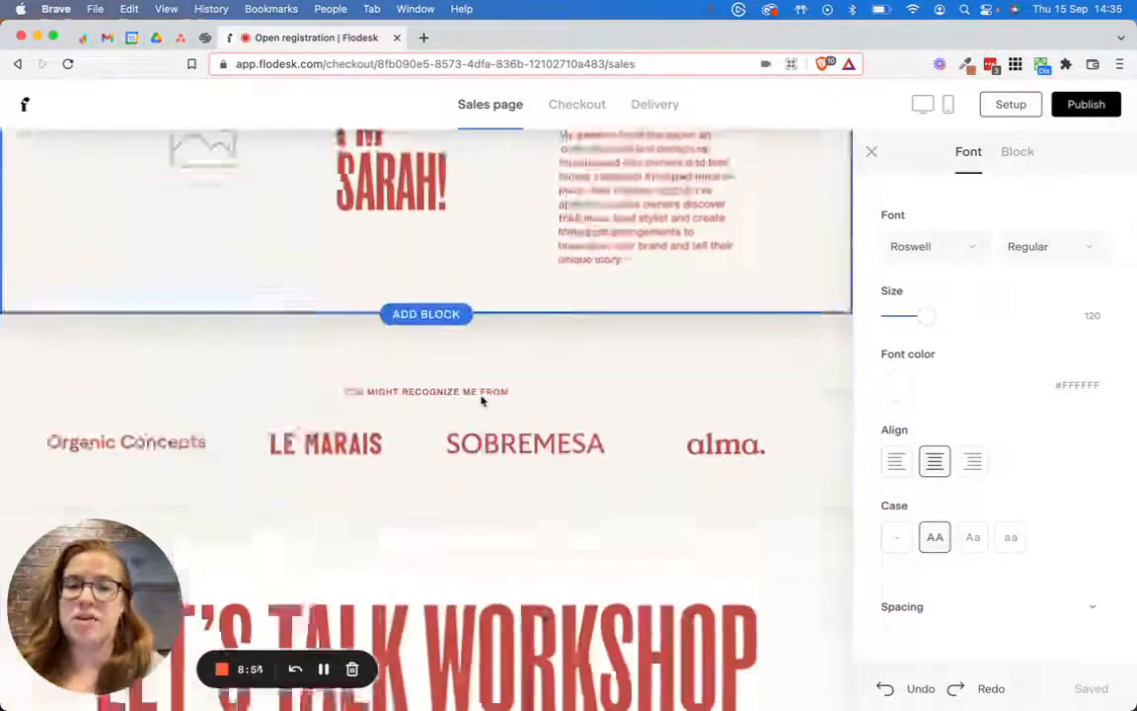
{"action": "scroll", "coordinate": [482, 399], "scroll_direction": "down", "scroll_amount": 1}
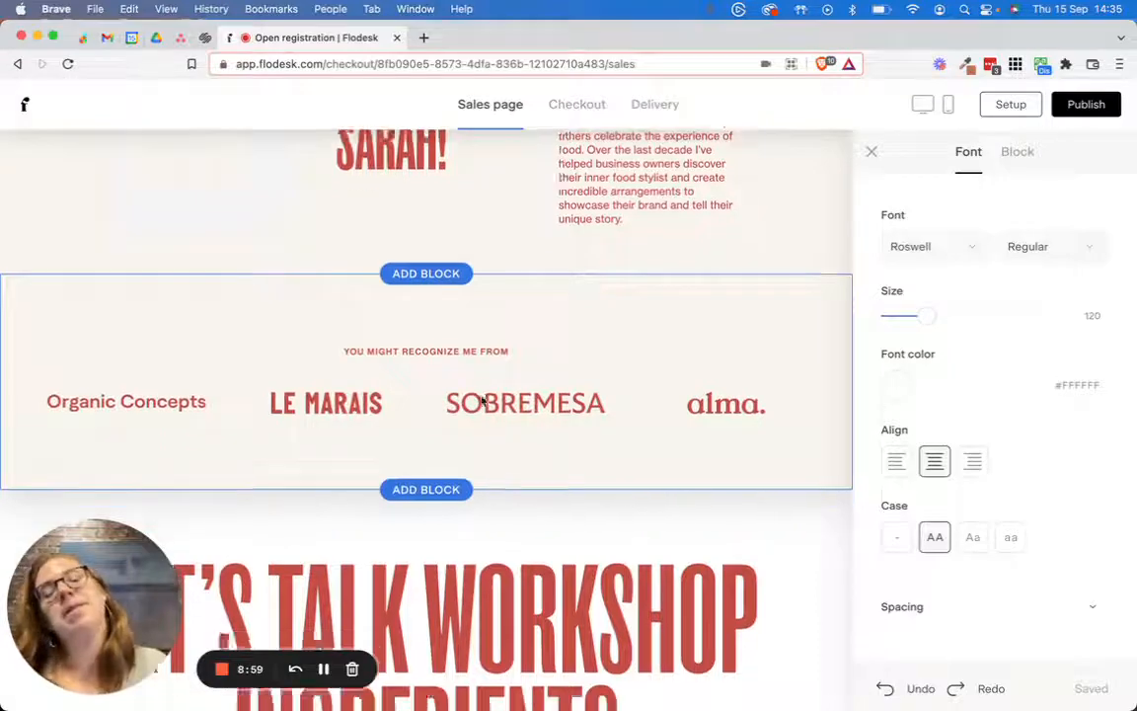
{"action": "scroll", "coordinate": [483, 400], "scroll_direction": "down", "scroll_amount": 10}
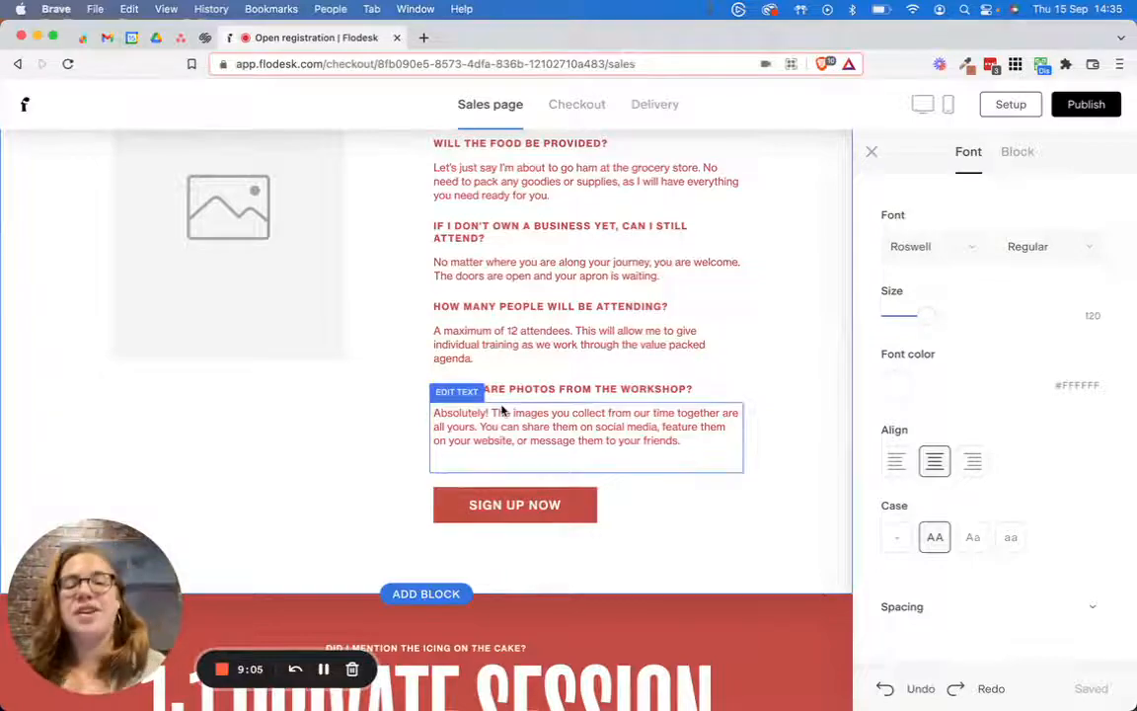
{"action": "scroll", "coordinate": [502, 411], "scroll_direction": "up", "scroll_amount": 20}
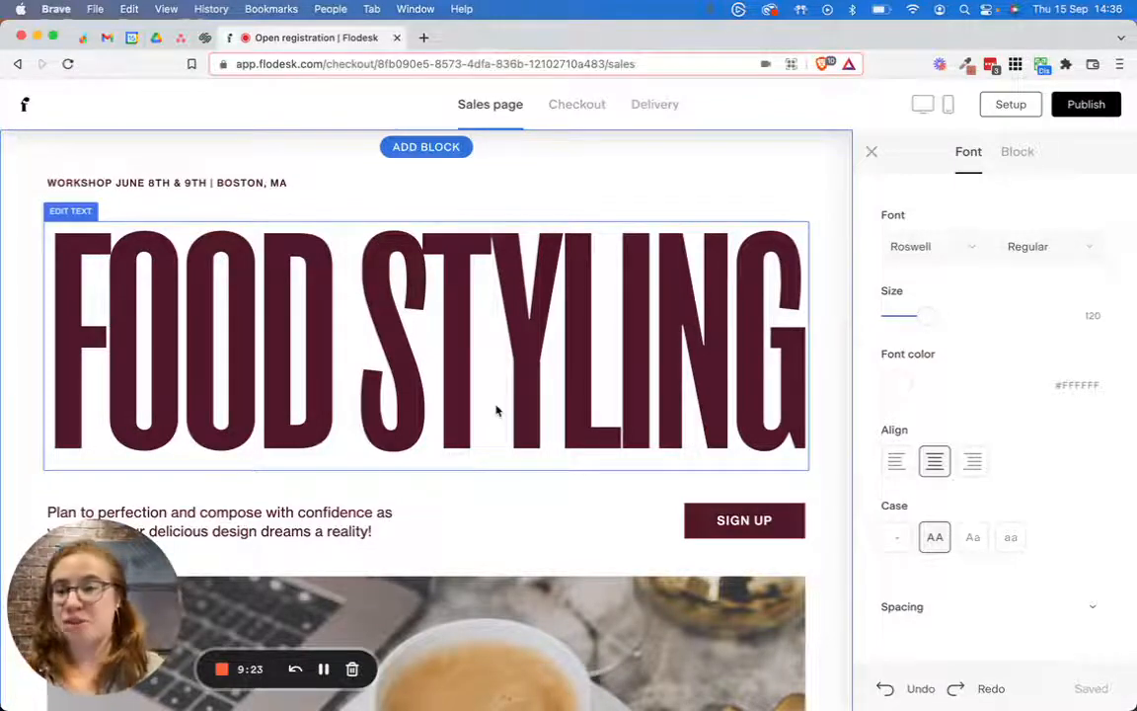
{"action": "scroll", "coordinate": [581, 417], "scroll_direction": "down", "scroll_amount": 5}
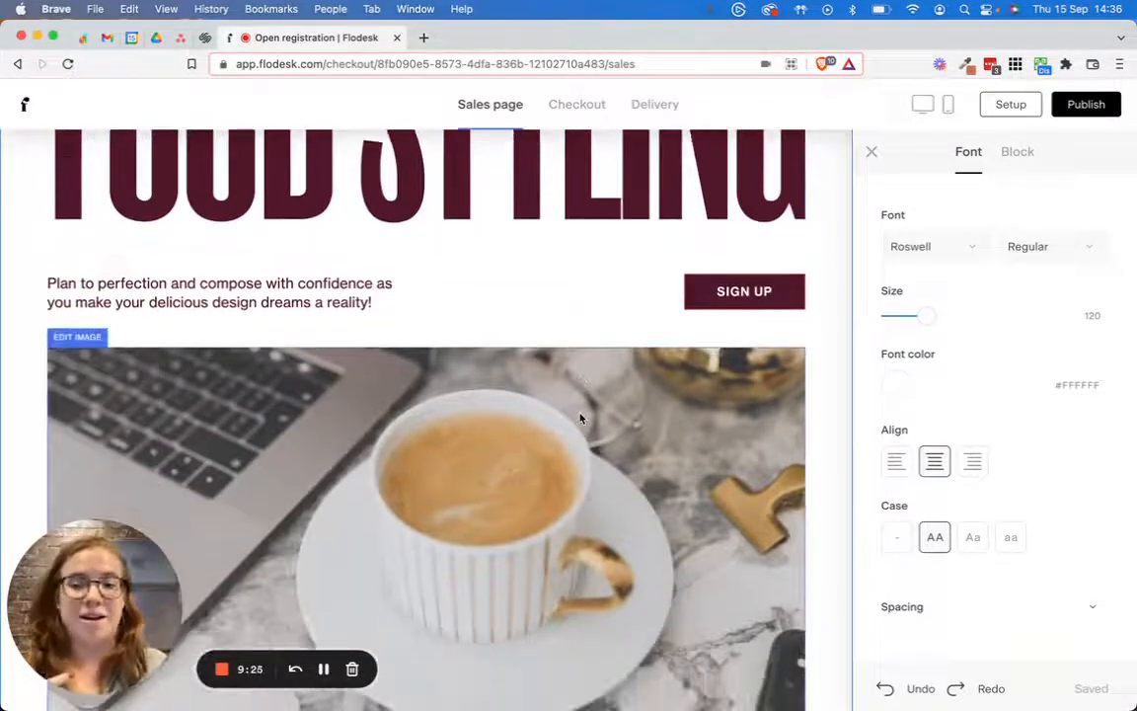
{"action": "scroll", "coordinate": [685, 399], "scroll_direction": "down", "scroll_amount": 10}
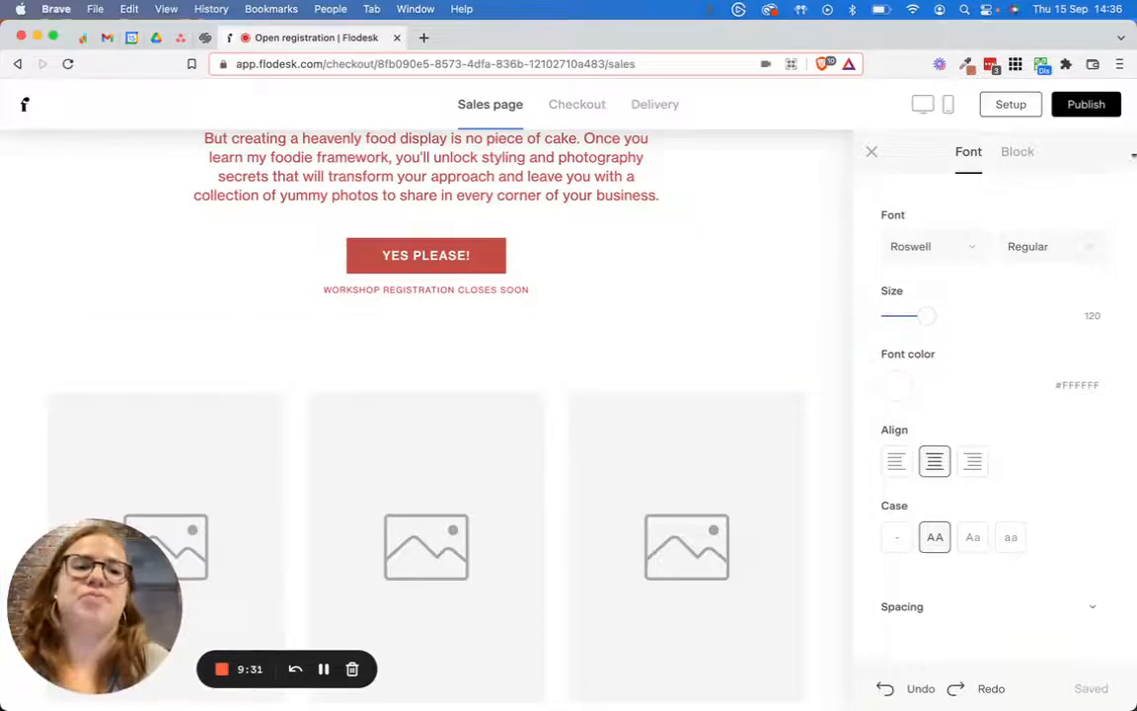
Open the Checkout page, dismiss its welcome message, and look at the BONUS OFFER upsell settings without changing them.
{"action": "left_click", "coordinate": [570, 105]}
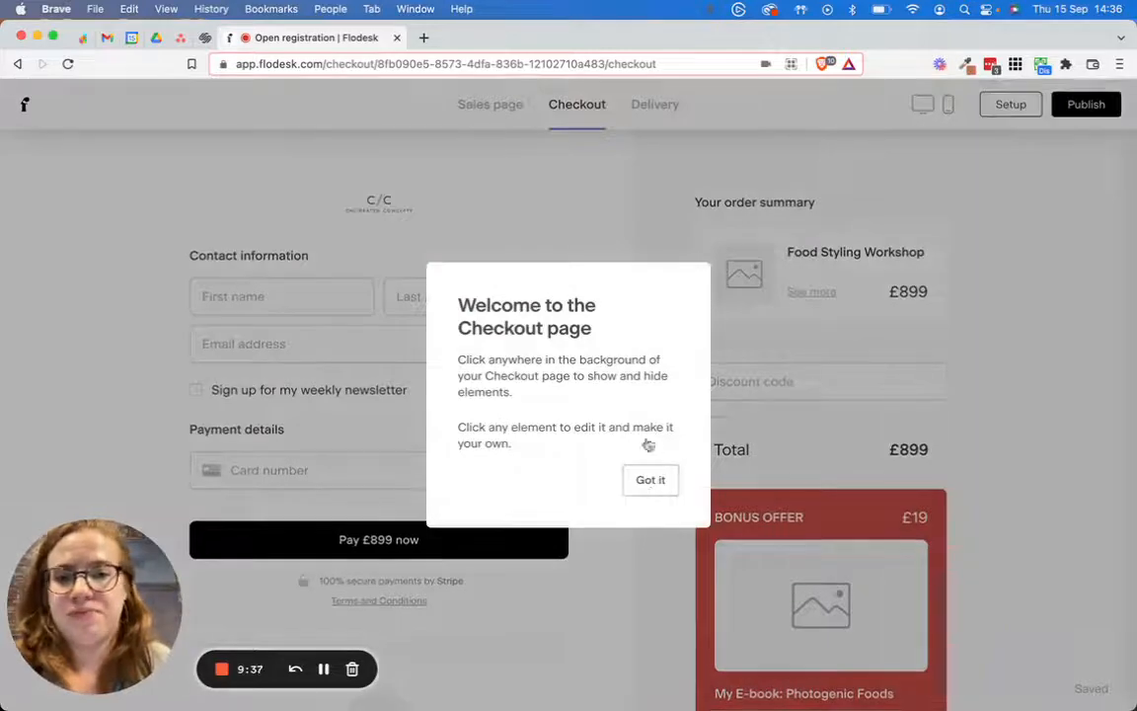
{"action": "left_click", "coordinate": [651, 480]}
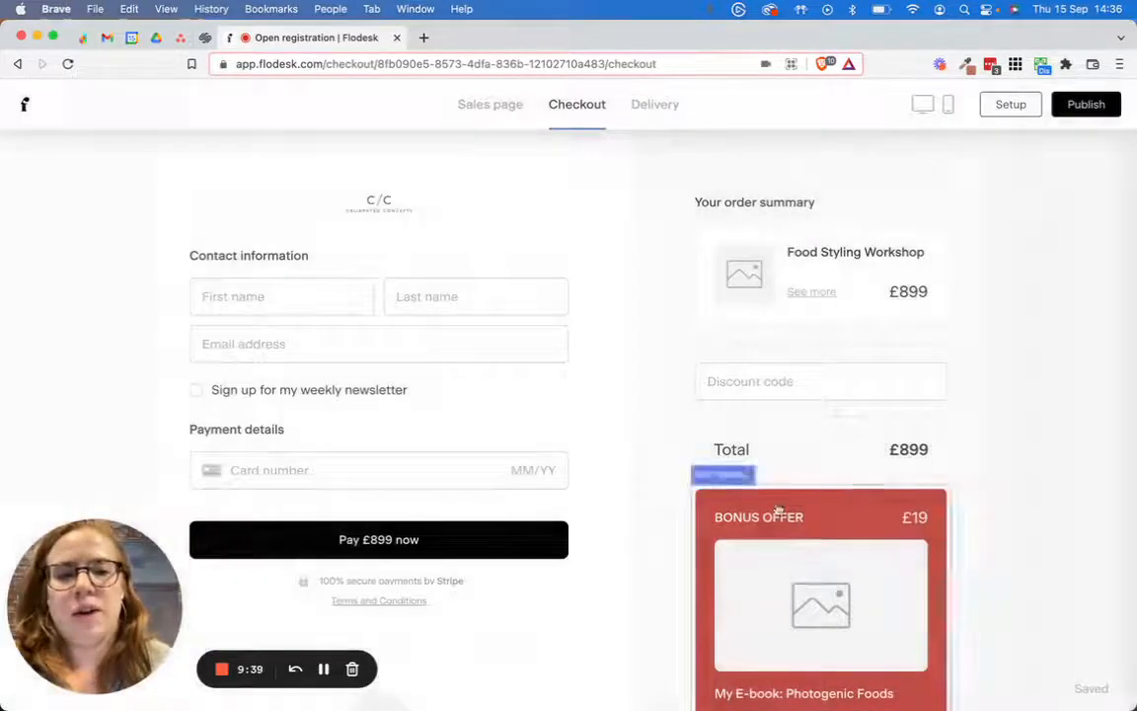
{"action": "left_click", "coordinate": [790, 518]}
{"action": "scroll", "coordinate": [906, 392], "scroll_direction": "down", "scroll_amount": 3}
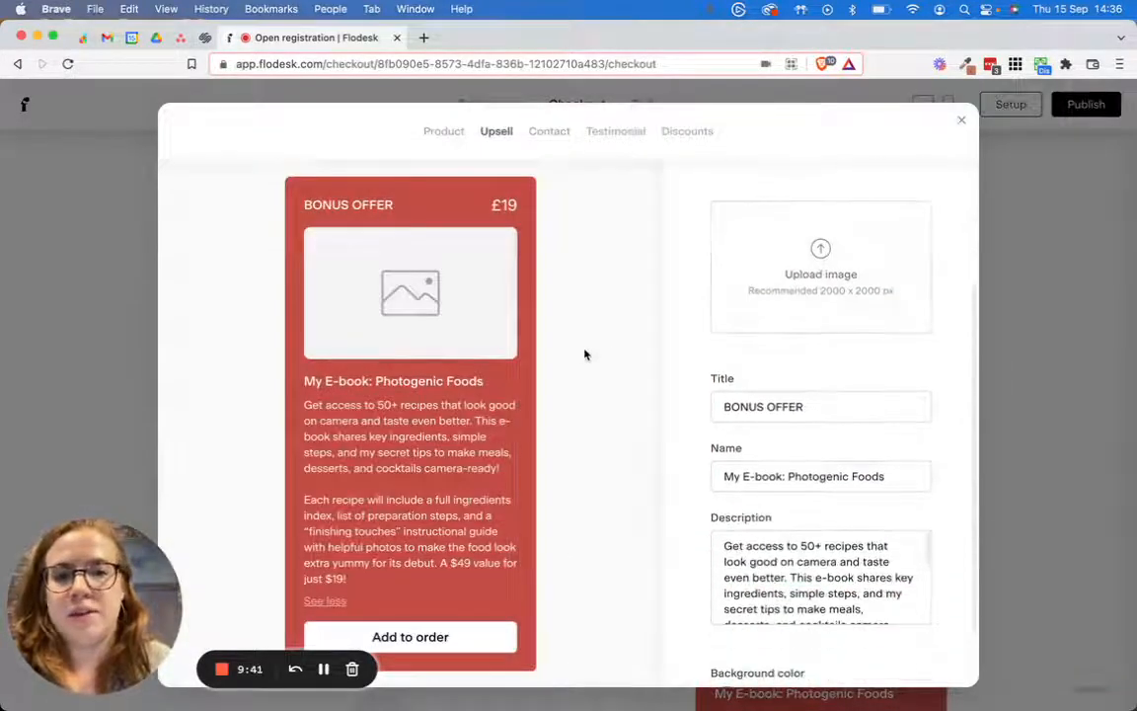
{"action": "left_click", "coordinate": [961, 119]}
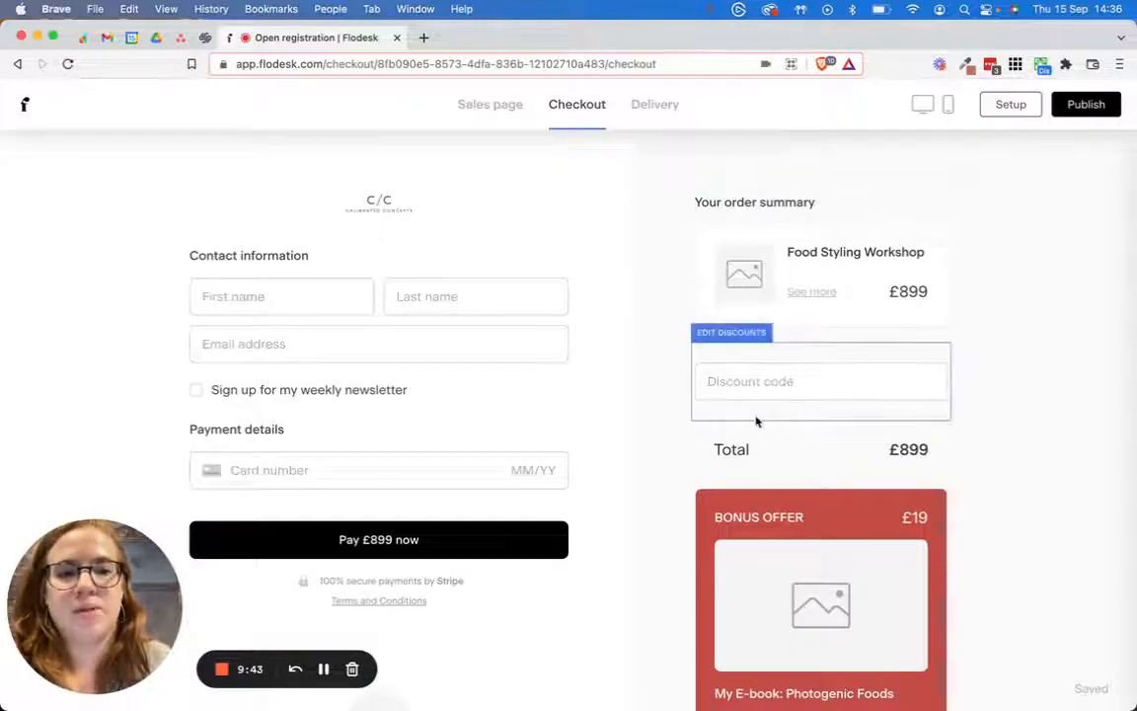
{"action": "scroll", "coordinate": [553, 395], "scroll_direction": "down", "scroll_amount": 3}
{"action": "scroll", "coordinate": [296, 365], "scroll_direction": "up", "scroll_amount": 3}
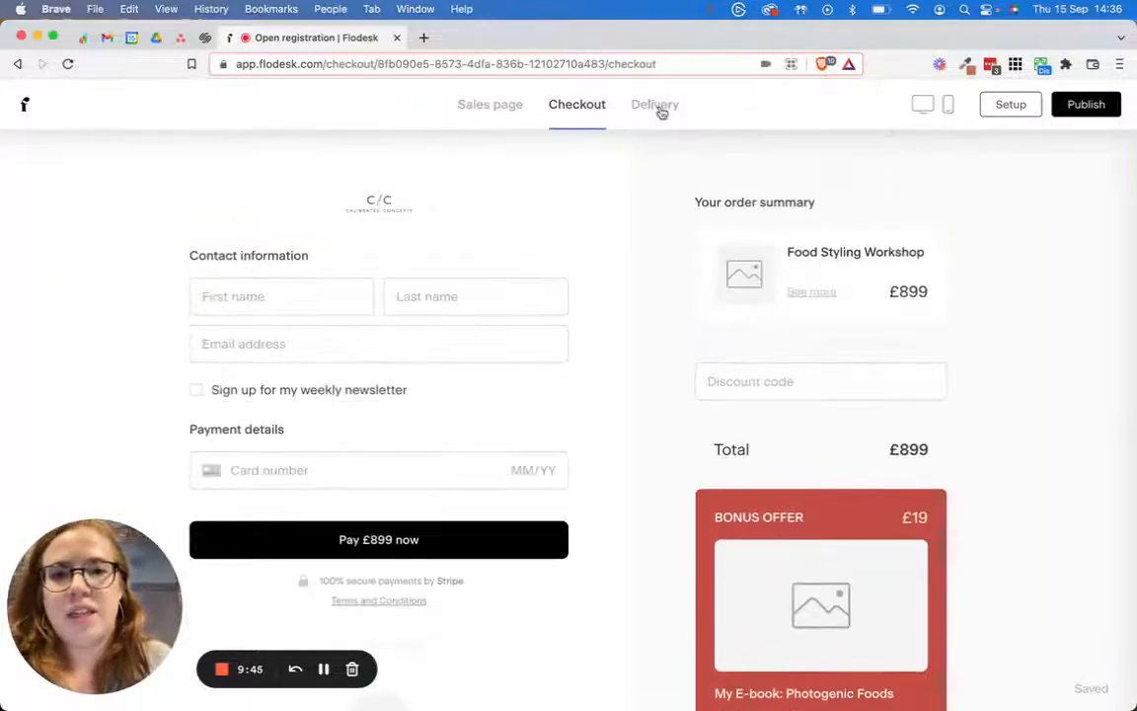
Open the Delivery page, dismiss its welcome message, and review its sections down to the bonus video.
{"action": "left_click", "coordinate": [660, 106]}
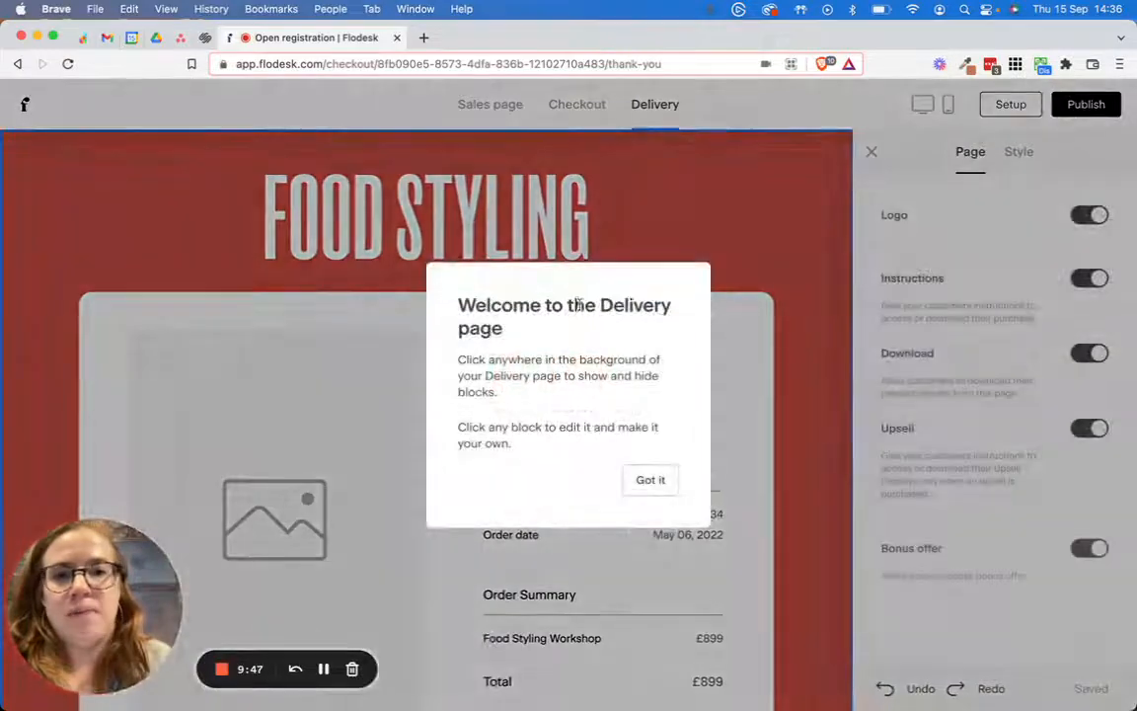
{"action": "left_click", "coordinate": [632, 488]}
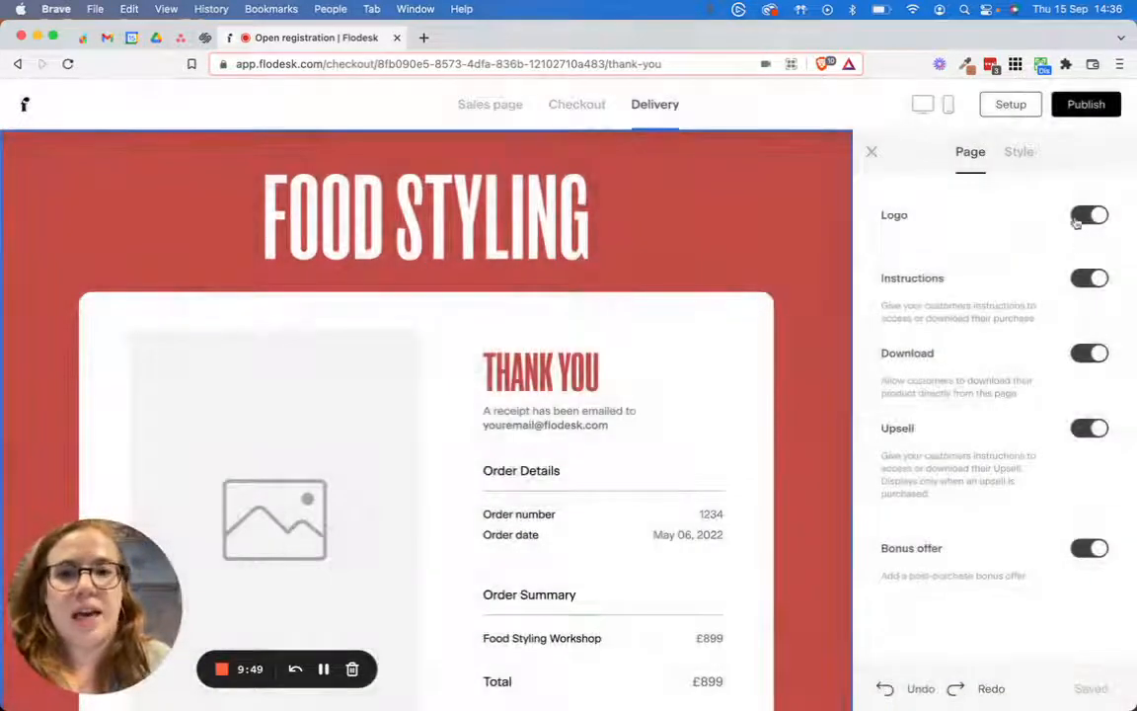
{"action": "scroll", "coordinate": [642, 259], "scroll_direction": "down", "scroll_amount": 15}
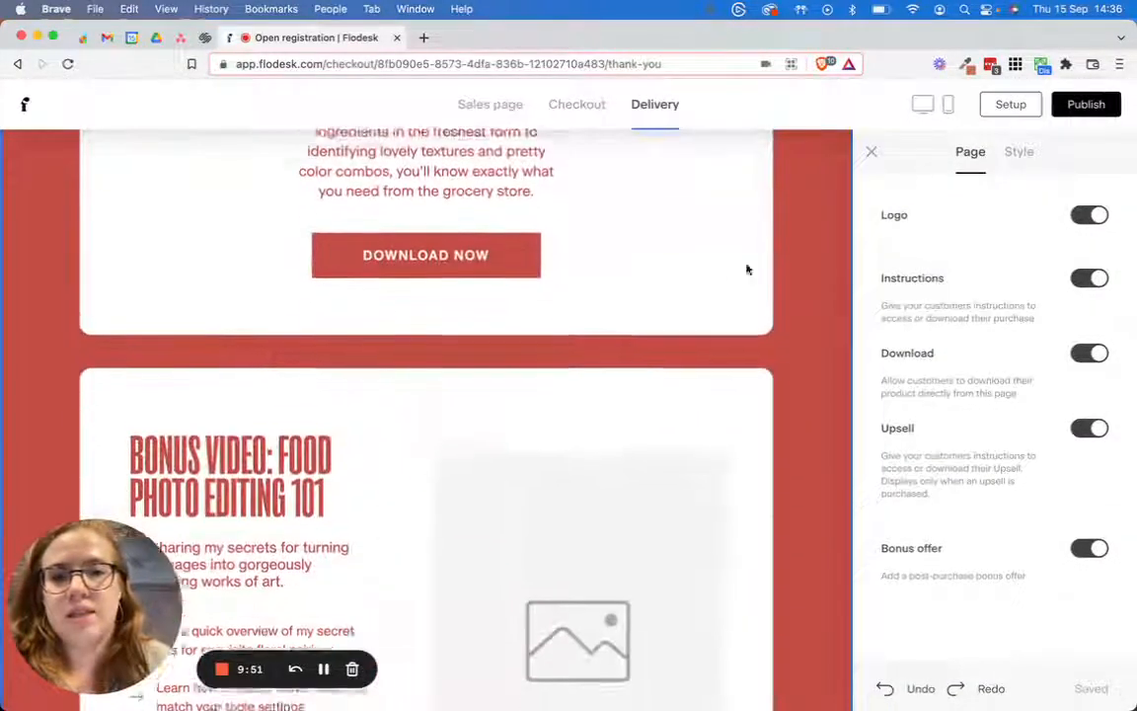
{"action": "scroll", "coordinate": [775, 267], "scroll_direction": "down", "scroll_amount": 1}
Set the Delivery page's background color to the dark burgundy brand color #511826.
{"action": "left_click", "coordinate": [1016, 152]}
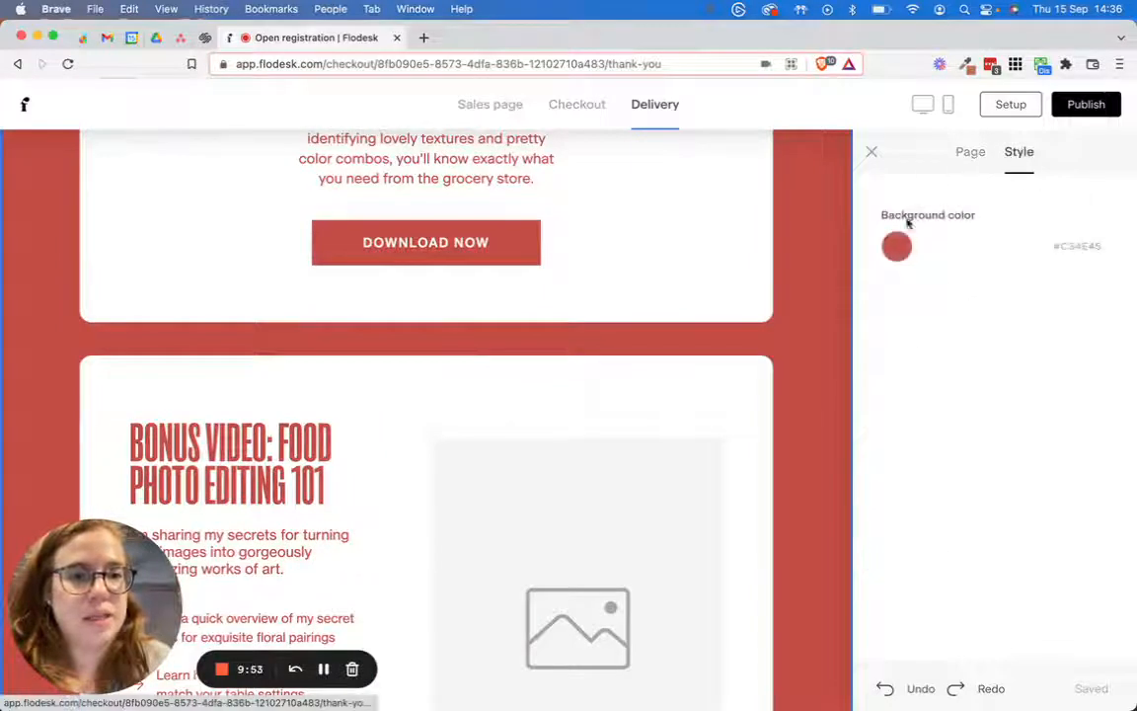
{"action": "left_click", "coordinate": [897, 246]}
{"action": "left_click", "coordinate": [963, 501]}
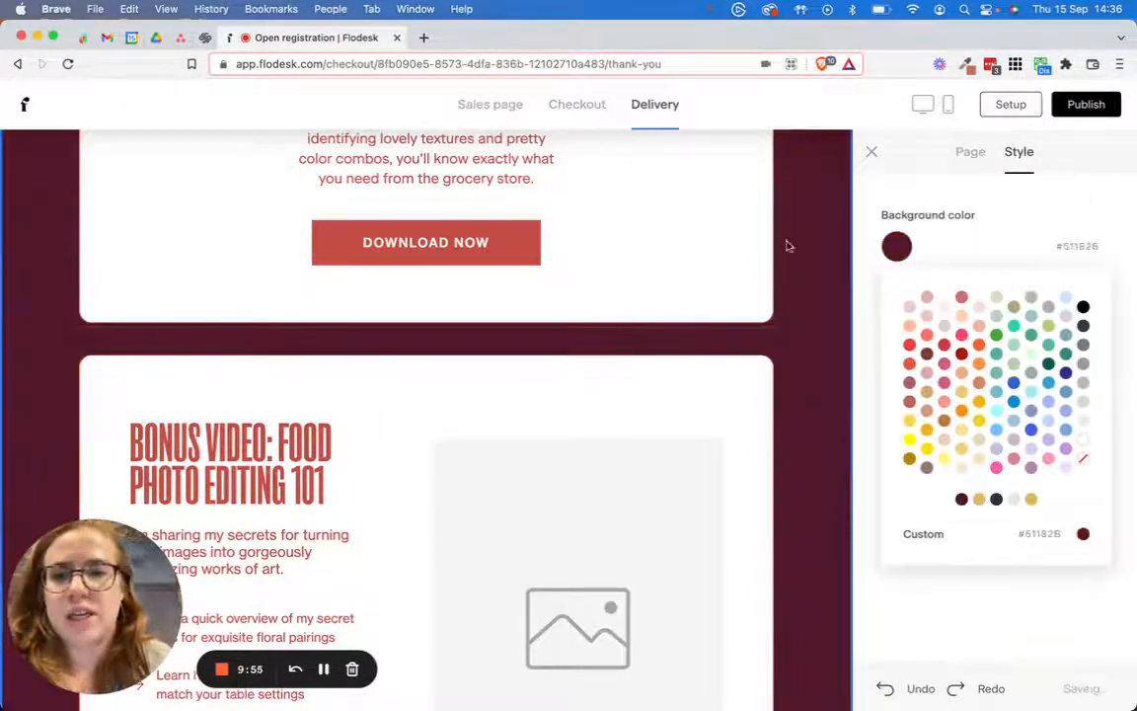
Set the text color of the "ACCESS MY E-BOOK" heading to the dark burgundy brand color #51182B.
{"action": "left_click", "coordinate": [579, 244]}
{"action": "scroll", "coordinate": [538, 247], "scroll_direction": "up", "scroll_amount": 5}
{"action": "left_click", "coordinate": [494, 229]}
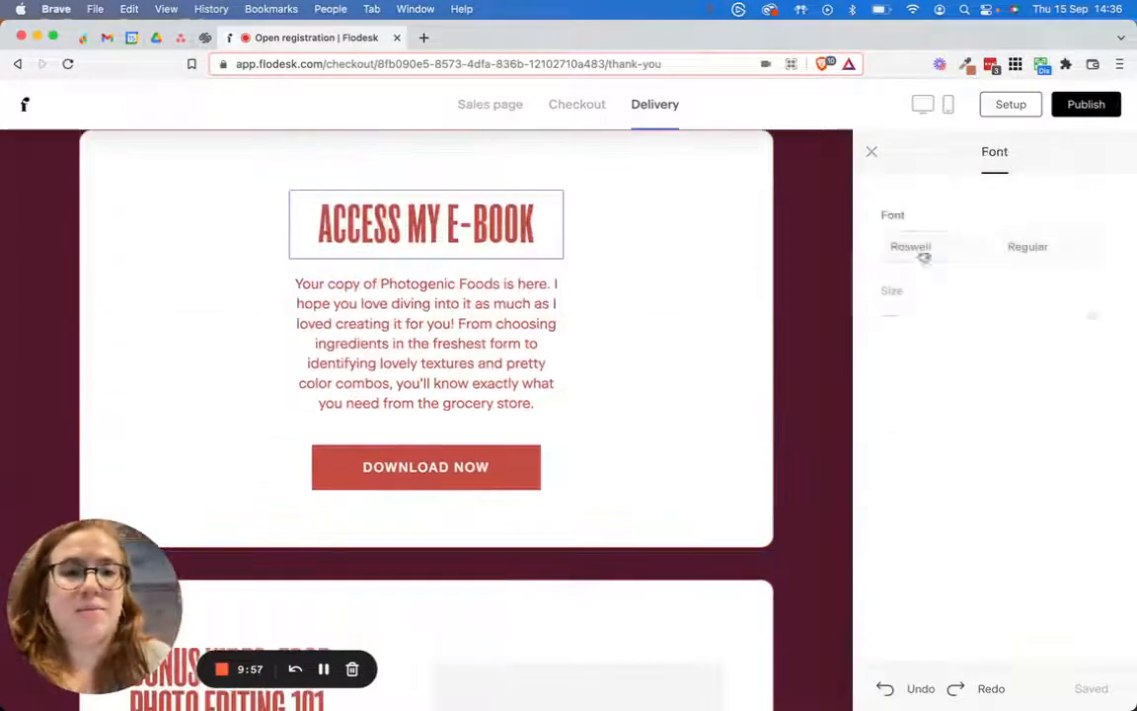
{"action": "left_click", "coordinate": [897, 385]}
{"action": "left_click", "coordinate": [962, 297]}
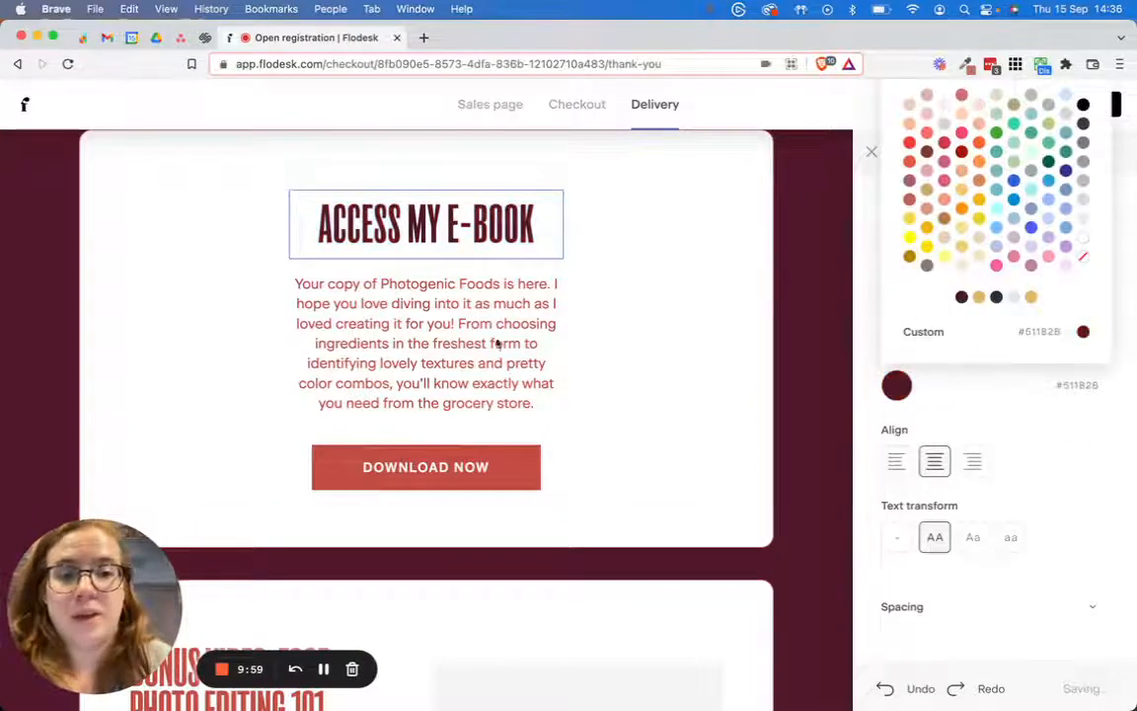
Give the DOWNLOAD NOW button a dark burgundy #51182B fill and the filled pill-shaped style.
{"action": "left_click", "coordinate": [472, 467]}
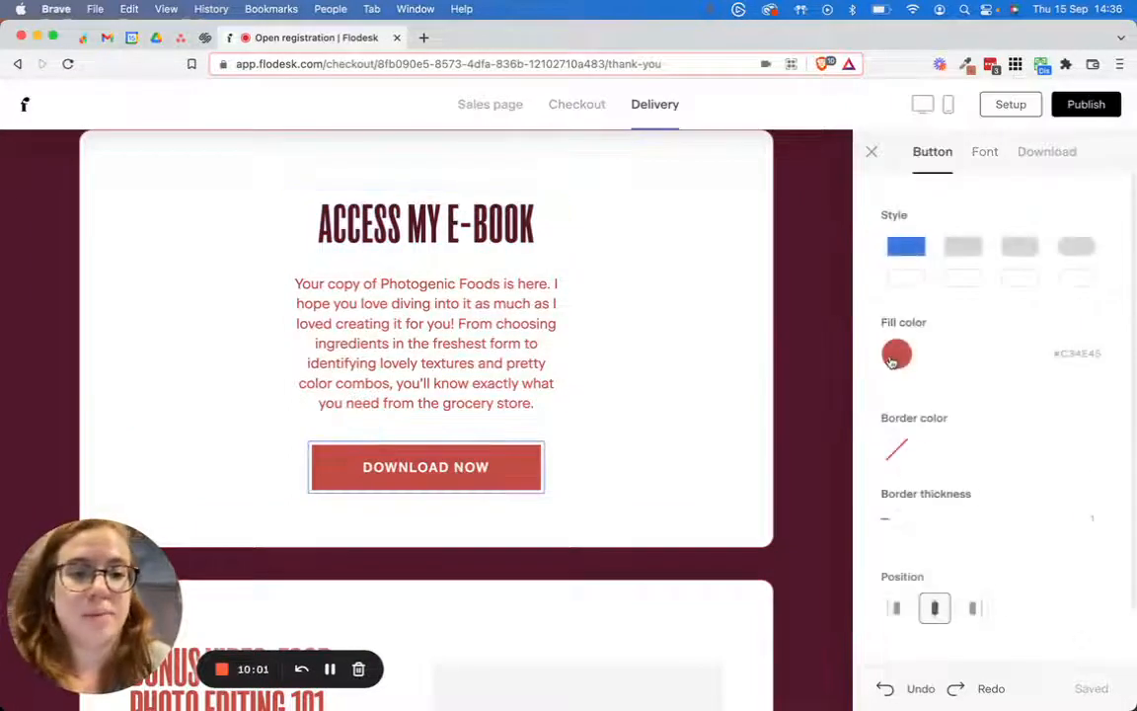
{"action": "left_click", "coordinate": [896, 353]}
{"action": "left_click", "coordinate": [963, 606]}
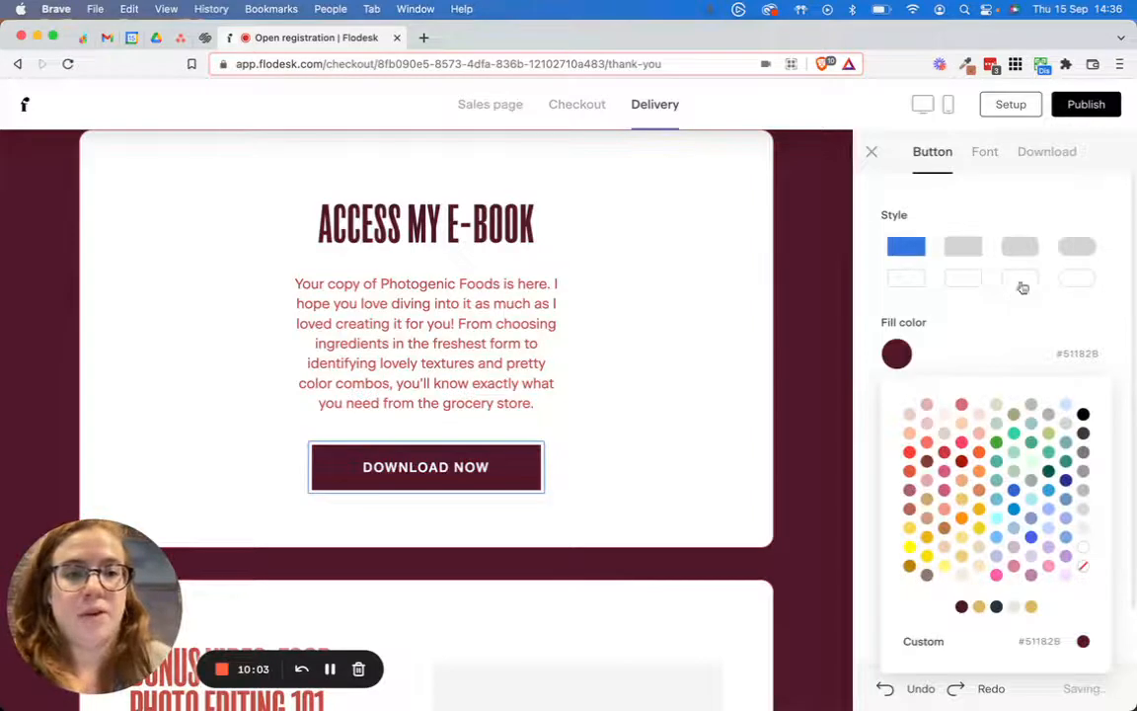
{"action": "left_click", "coordinate": [1078, 247]}
{"action": "scroll", "coordinate": [586, 339], "scroll_direction": "down", "scroll_amount": 5}
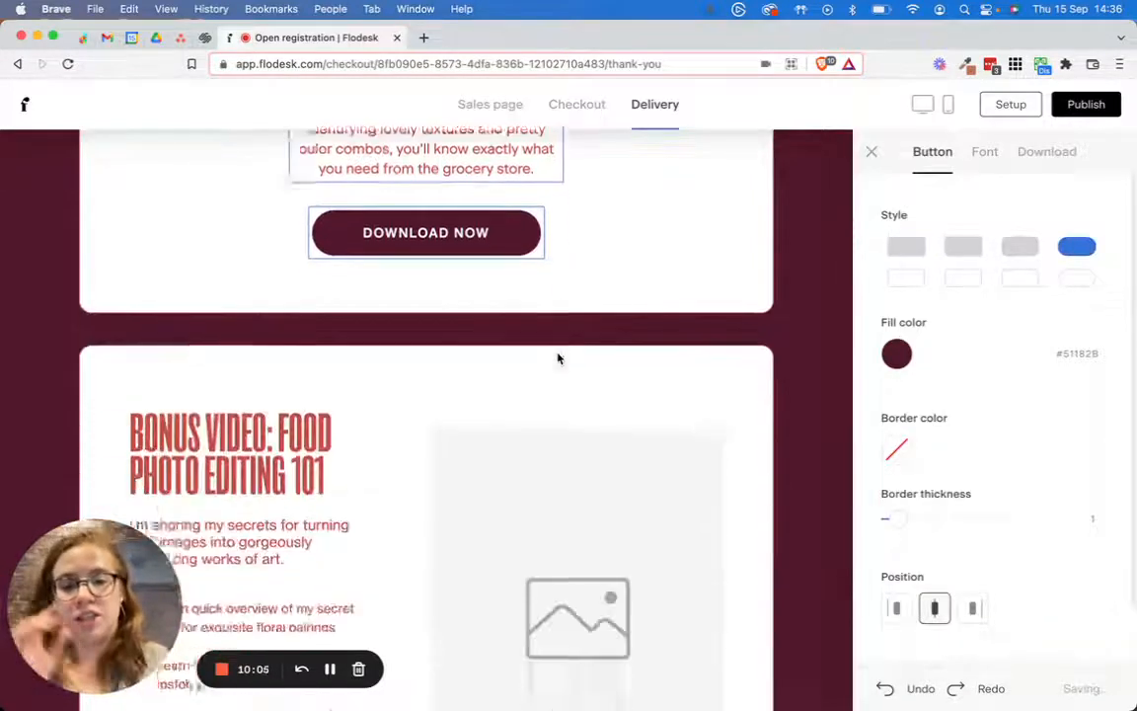
Set the background color of the NEXT STEPS block to the gold brand color #E0B665.
{"action": "left_click", "coordinate": [899, 246]}
{"action": "scroll", "coordinate": [526, 343], "scroll_direction": "up", "scroll_amount": 2}
{"action": "scroll", "coordinate": [526, 342], "scroll_direction": "down", "scroll_amount": 3}
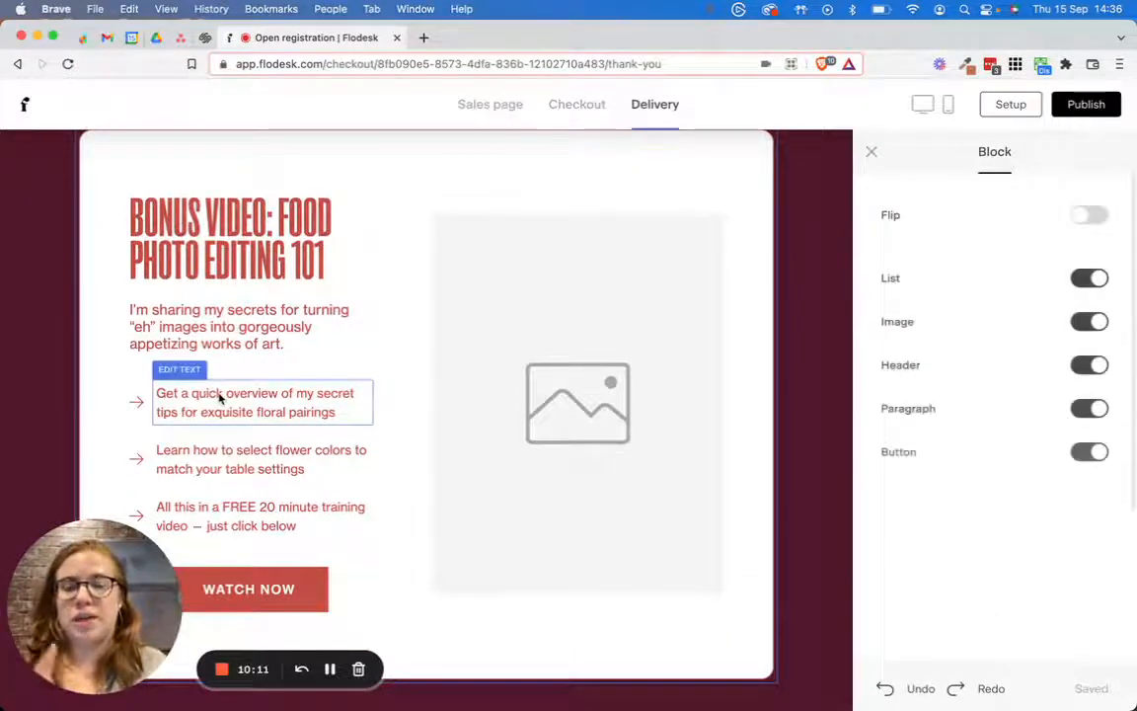
{"action": "scroll", "coordinate": [563, 391], "scroll_direction": "down", "scroll_amount": 10}
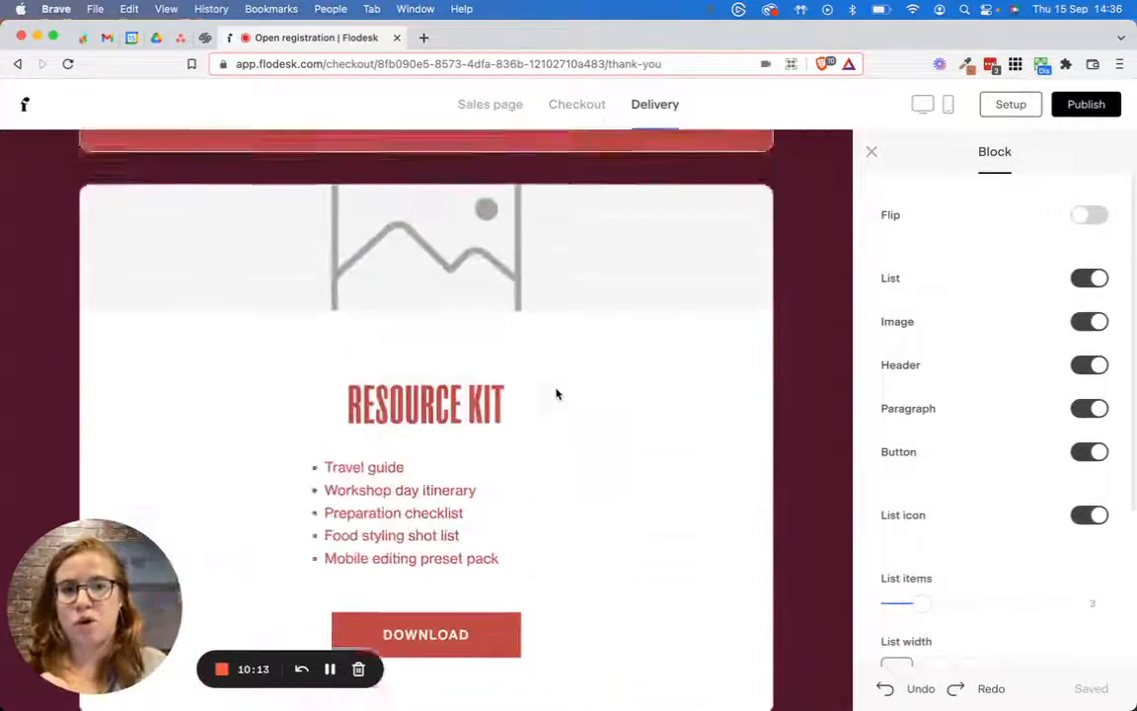
{"action": "scroll", "coordinate": [654, 403], "scroll_direction": "down", "scroll_amount": 2}
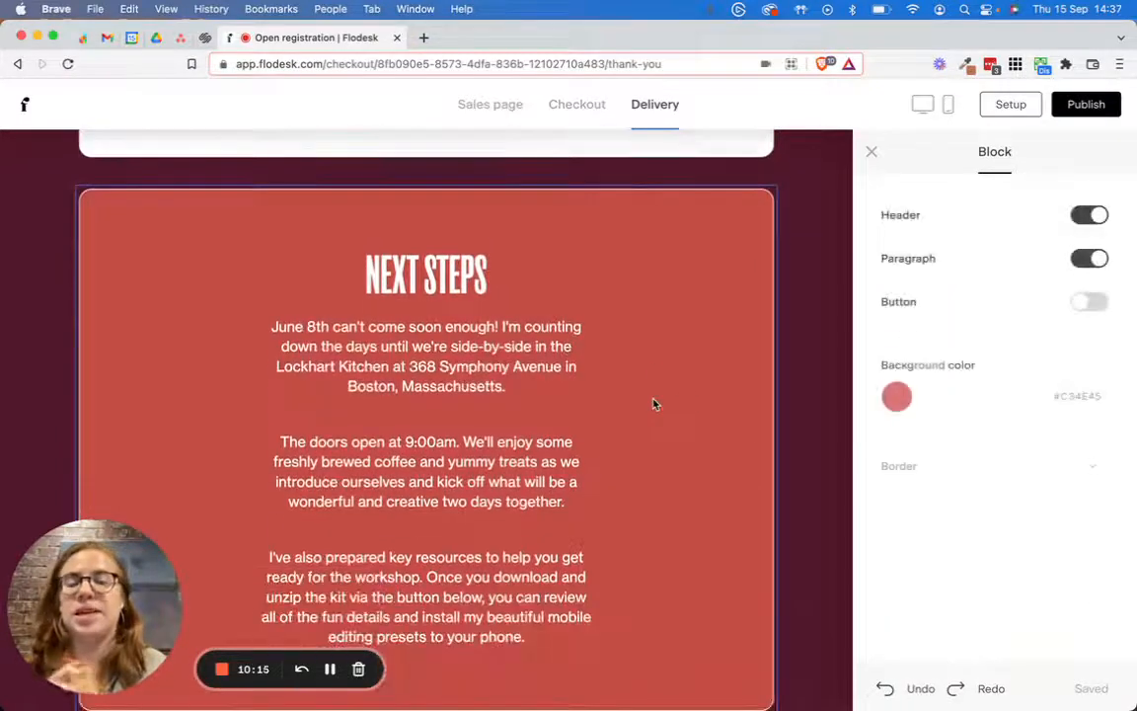
{"action": "left_click", "coordinate": [898, 396]}
{"action": "left_click", "coordinate": [977, 309]}
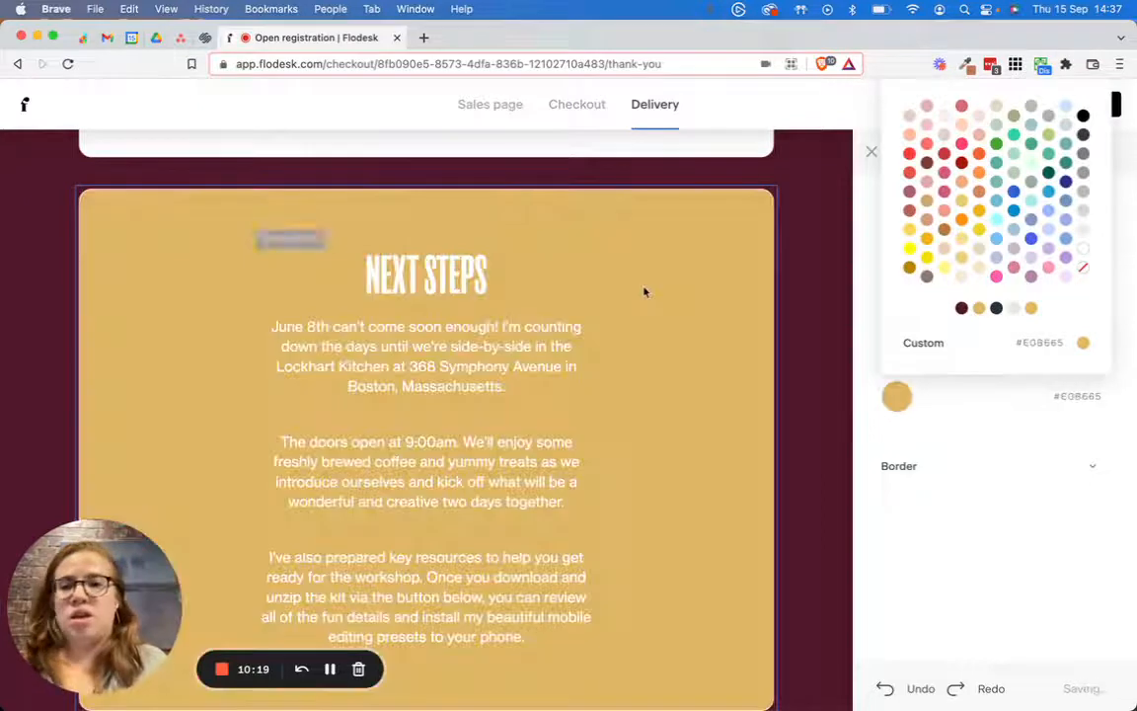
Look back at the top of the Delivery page, and return to the Checkout page to view its form and bonus offer.
{"action": "scroll", "coordinate": [643, 291], "scroll_direction": "up", "scroll_amount": 10}
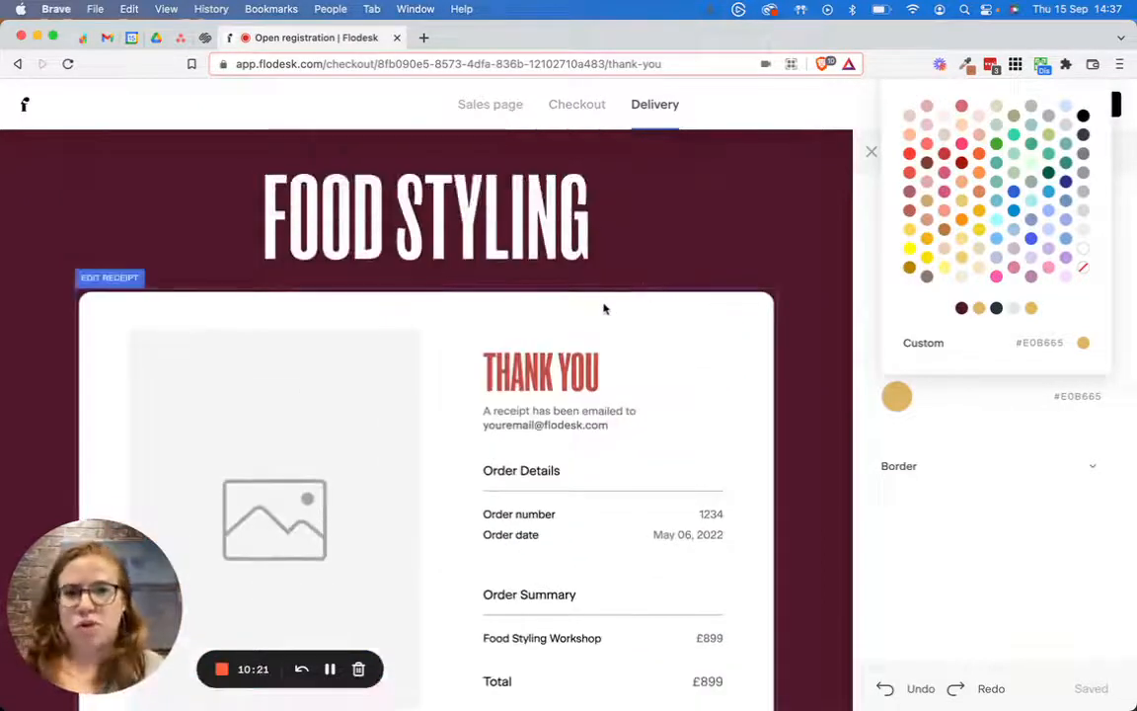
{"action": "left_click", "coordinate": [768, 101]}
{"action": "left_click", "coordinate": [560, 107]}
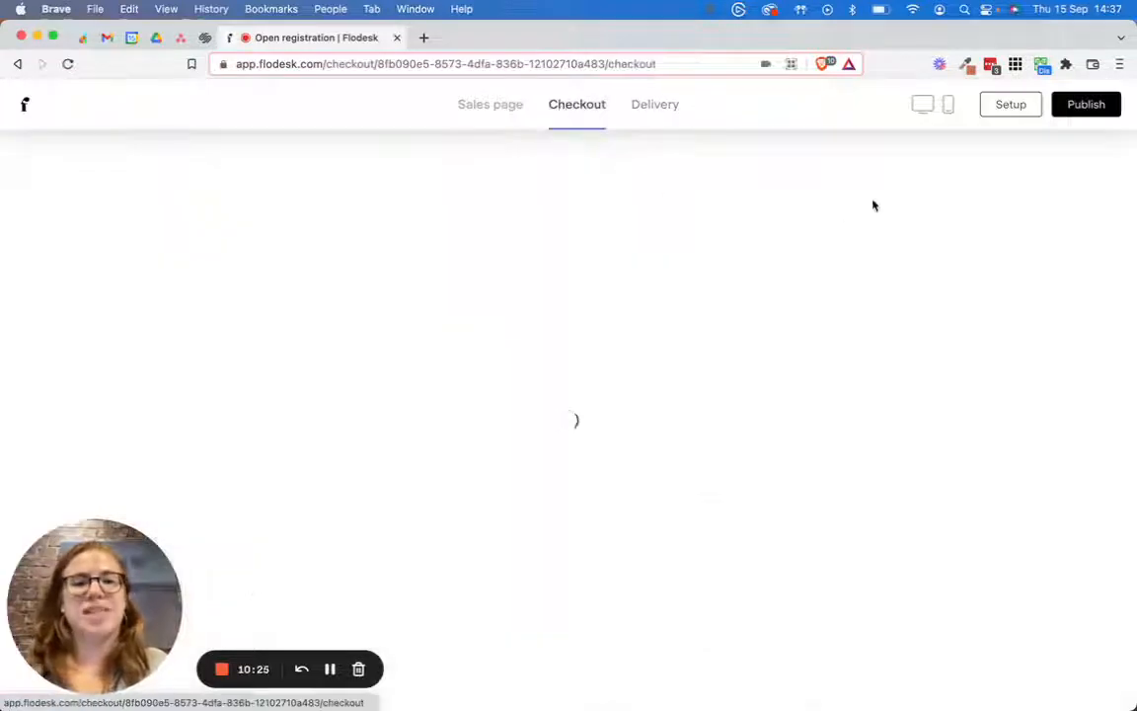
{"action": "scroll", "coordinate": [859, 247], "scroll_direction": "down", "scroll_amount": 3}
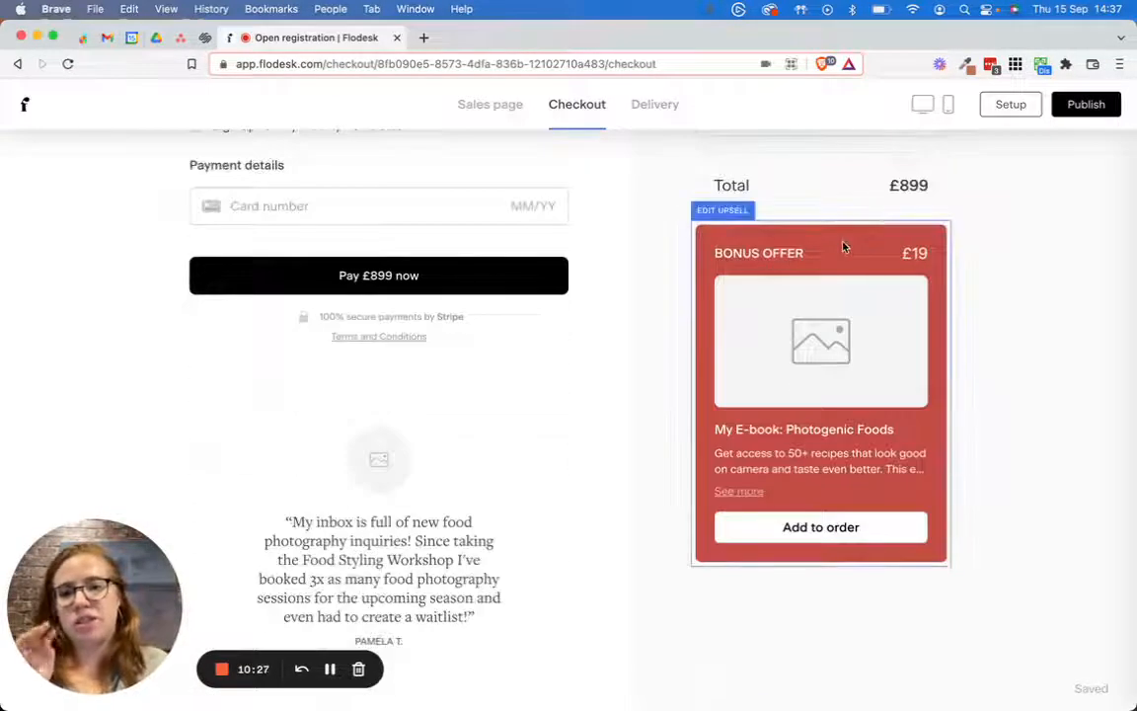
{"action": "scroll", "coordinate": [541, 258], "scroll_direction": "up", "scroll_amount": 3}
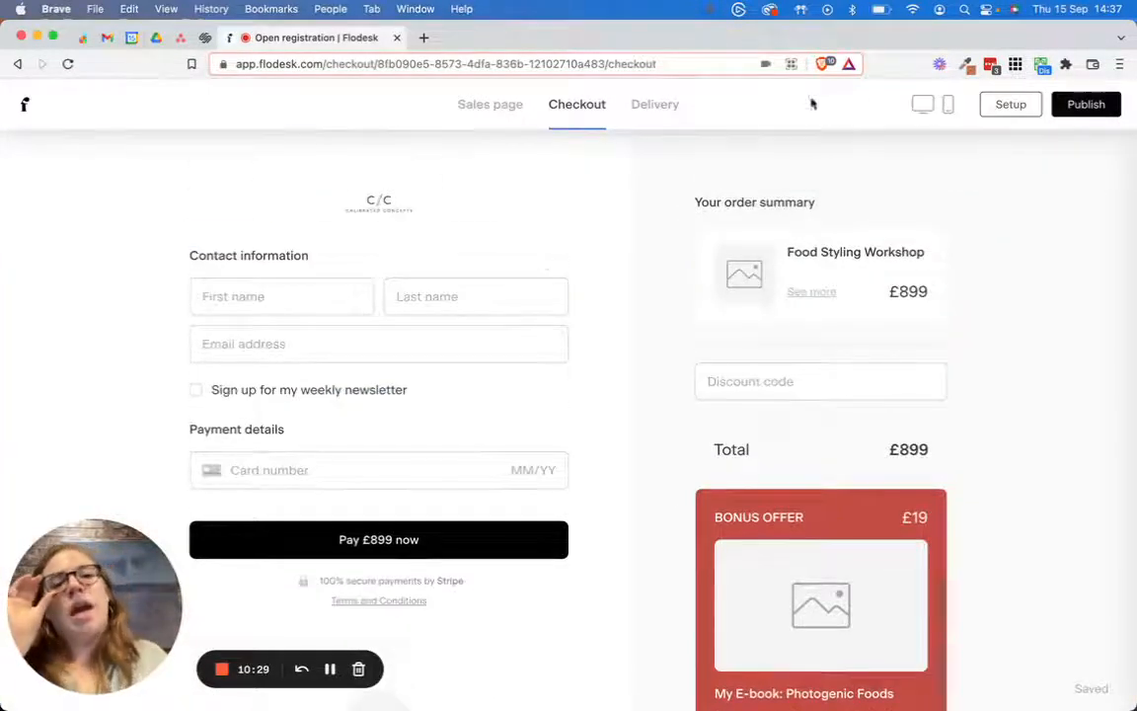
Open the checkout setup and set the Food Styling Workshop product's price to £275.
{"action": "left_click", "coordinate": [1007, 105]}
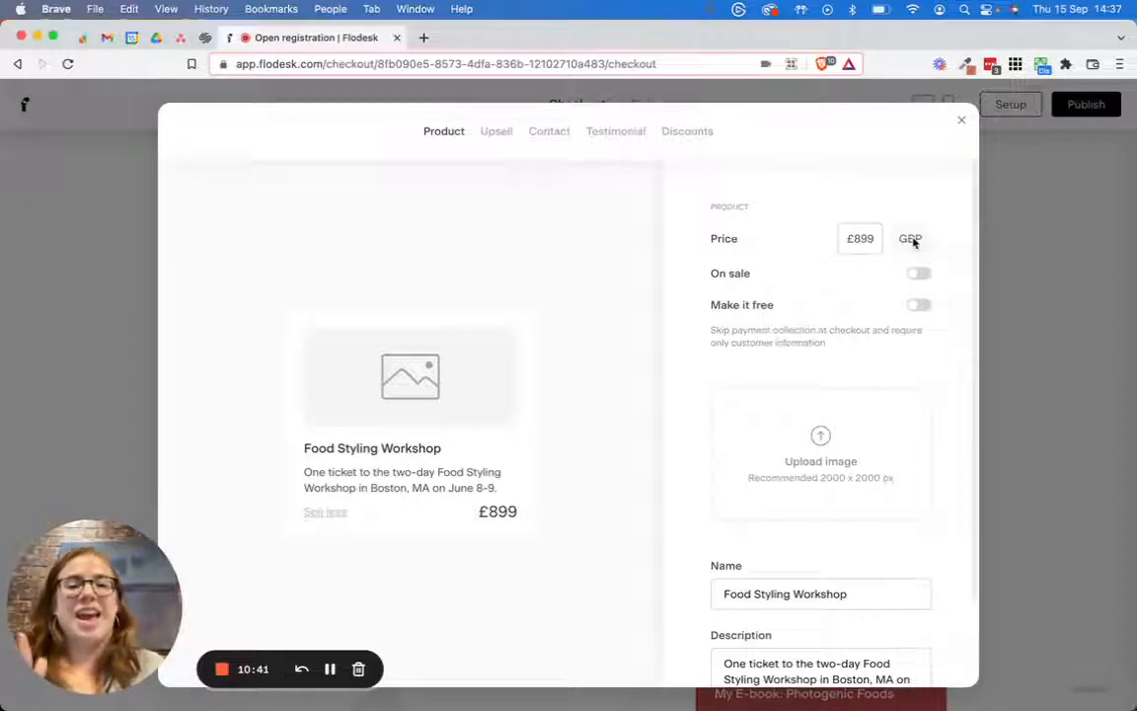
{"action": "left_click", "coordinate": [858, 238]}
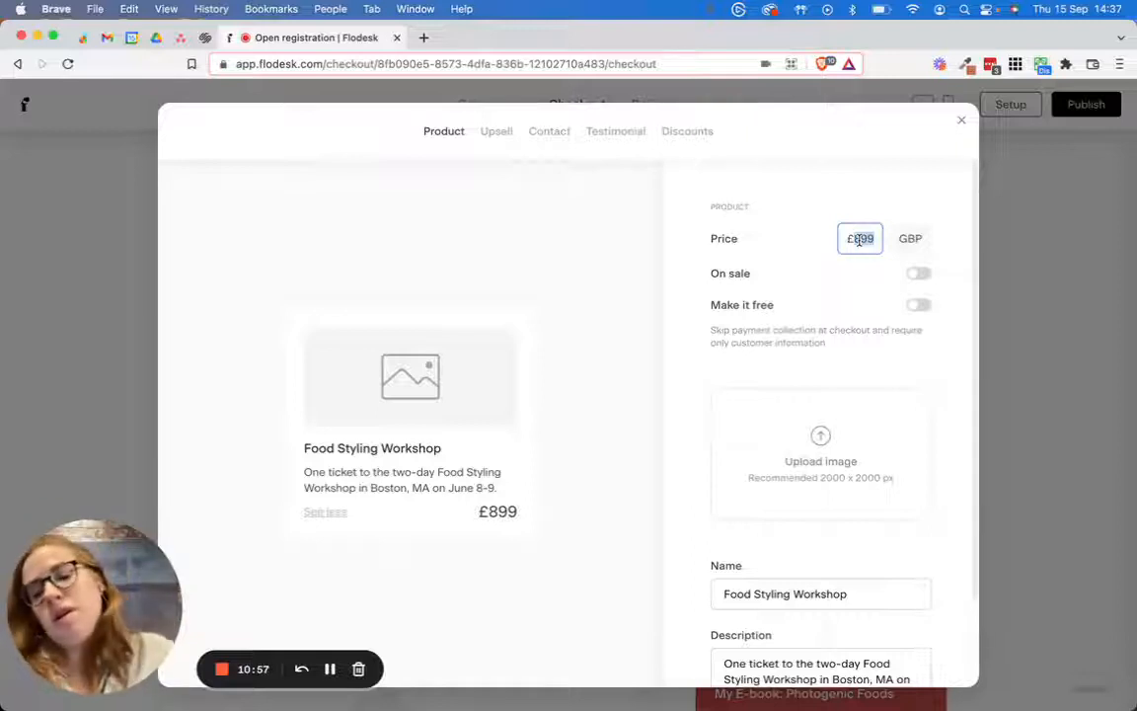
{"action": "type", "text": "275"}
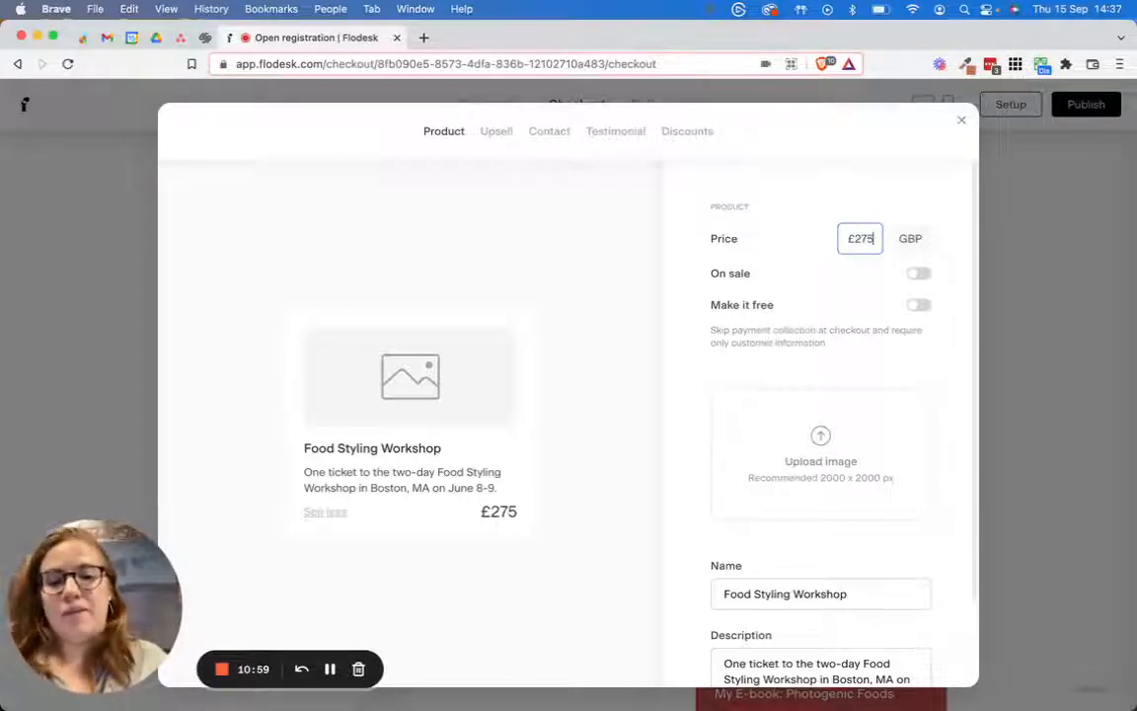
Put the product on sale at a discount price of £200, and try the free option before switching it off again.
{"action": "left_click", "coordinate": [925, 278]}
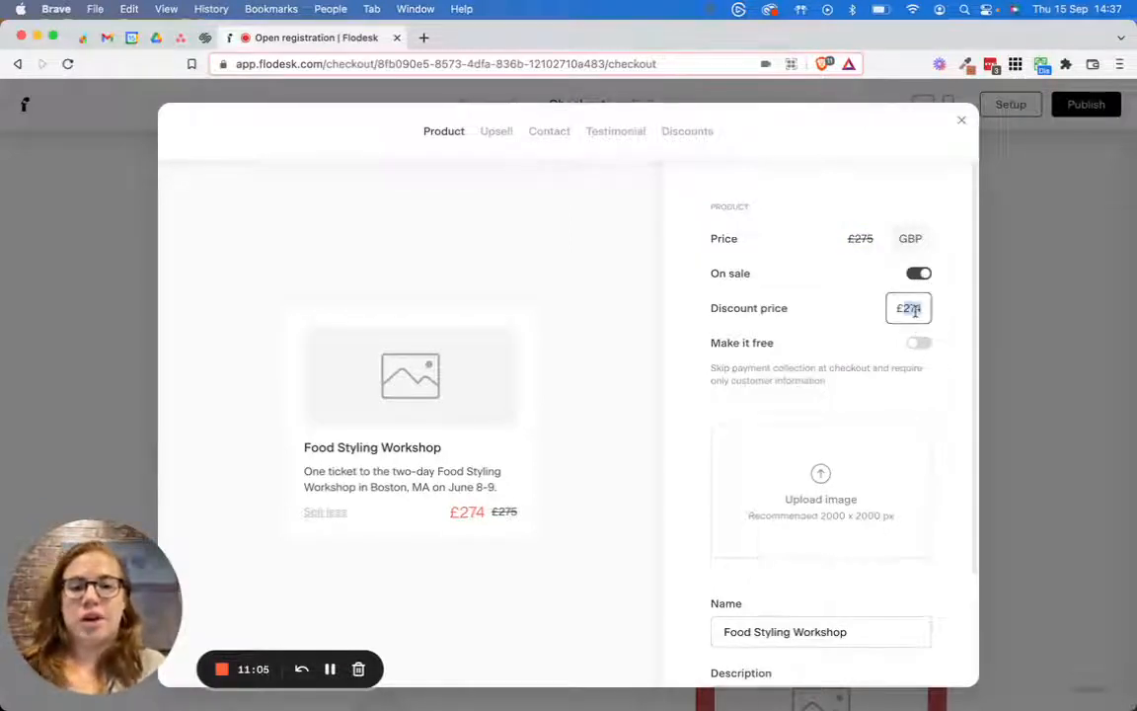
{"action": "type", "text": "200"}
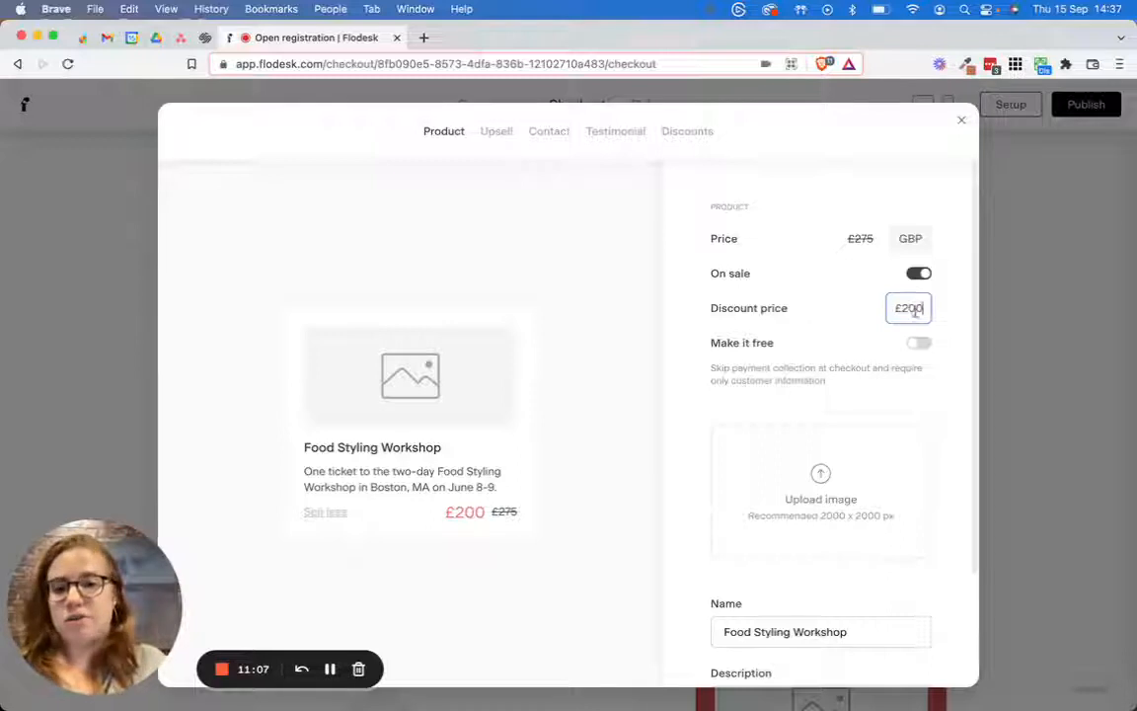
{"action": "left_click", "coordinate": [918, 345]}
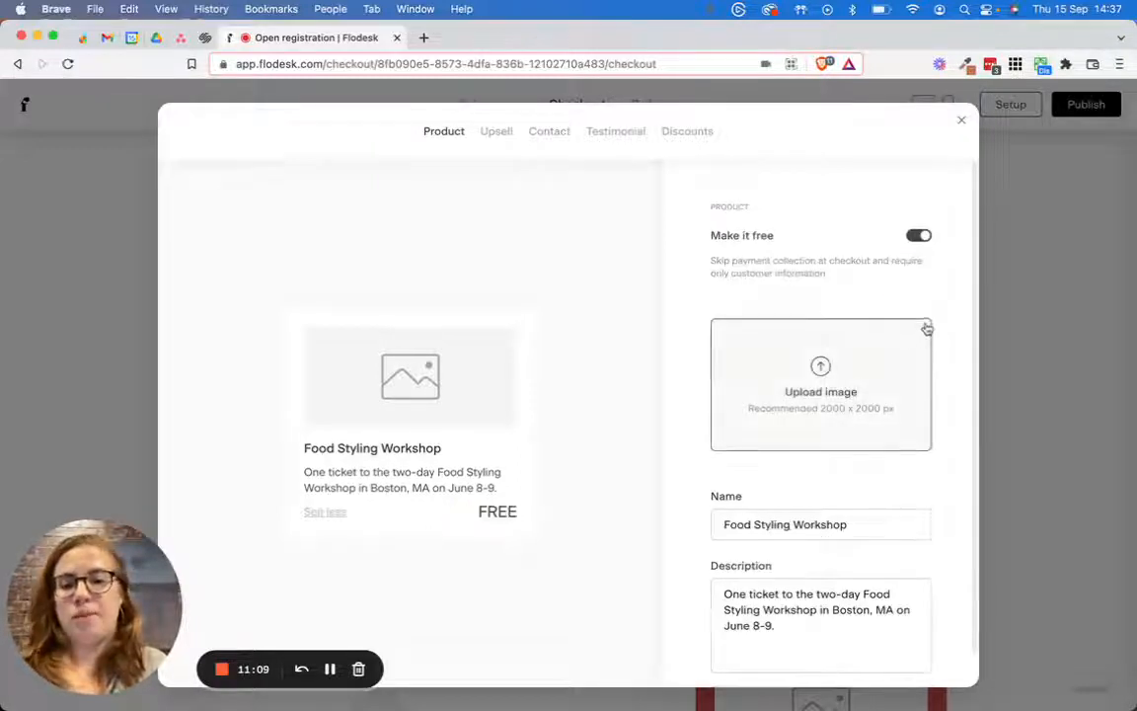
{"action": "left_click", "coordinate": [919, 239]}
Upload the photo of hands typing on a laptop from the Brand Stock Photos folder as the product image.
{"action": "scroll", "coordinate": [819, 395], "scroll_direction": "down", "scroll_amount": 3}
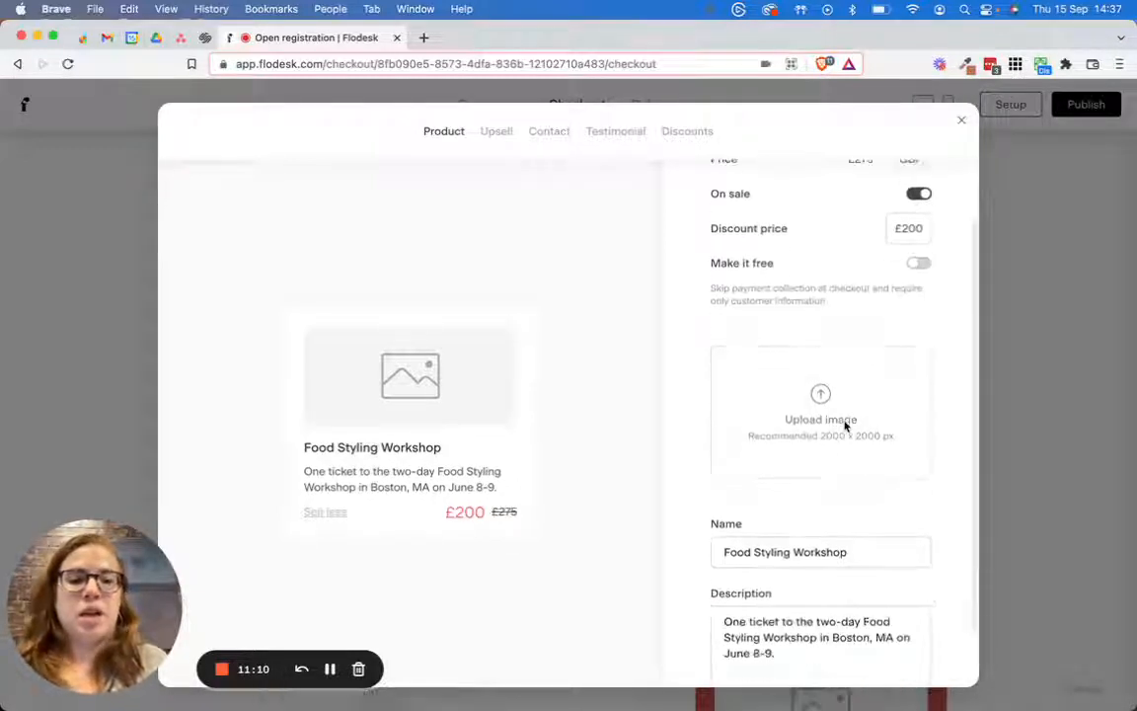
{"action": "left_click", "coordinate": [822, 333]}
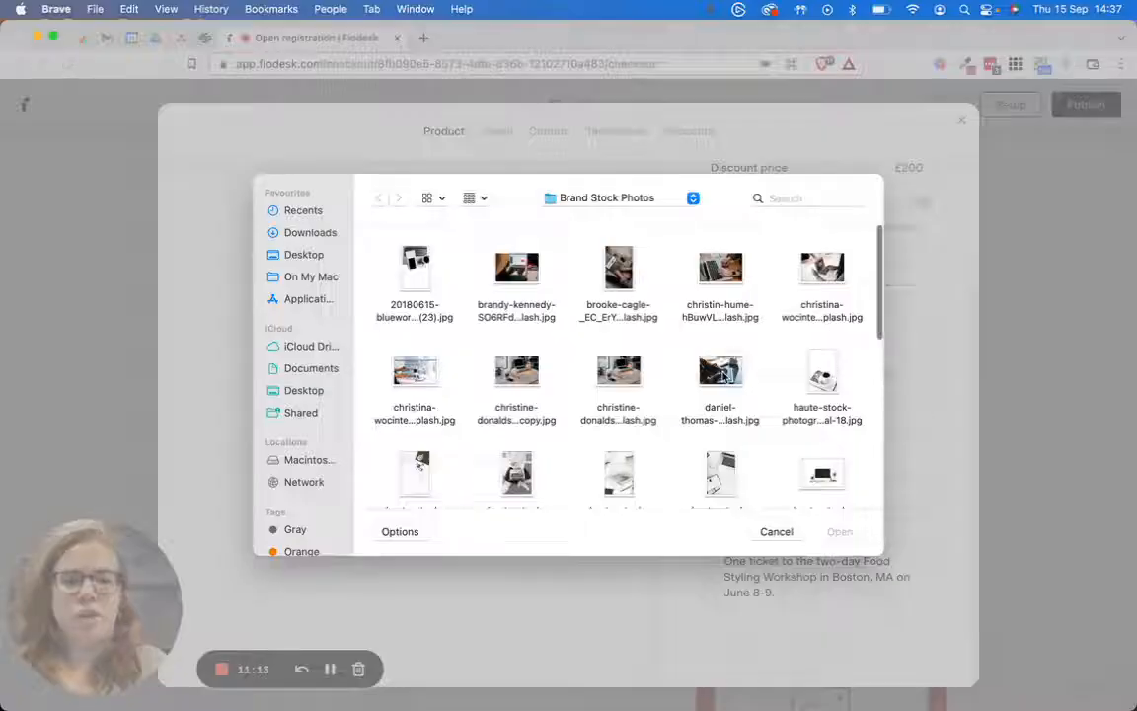
{"action": "left_click", "coordinate": [721, 373]}
{"action": "double_click", "coordinate": [721, 373]}
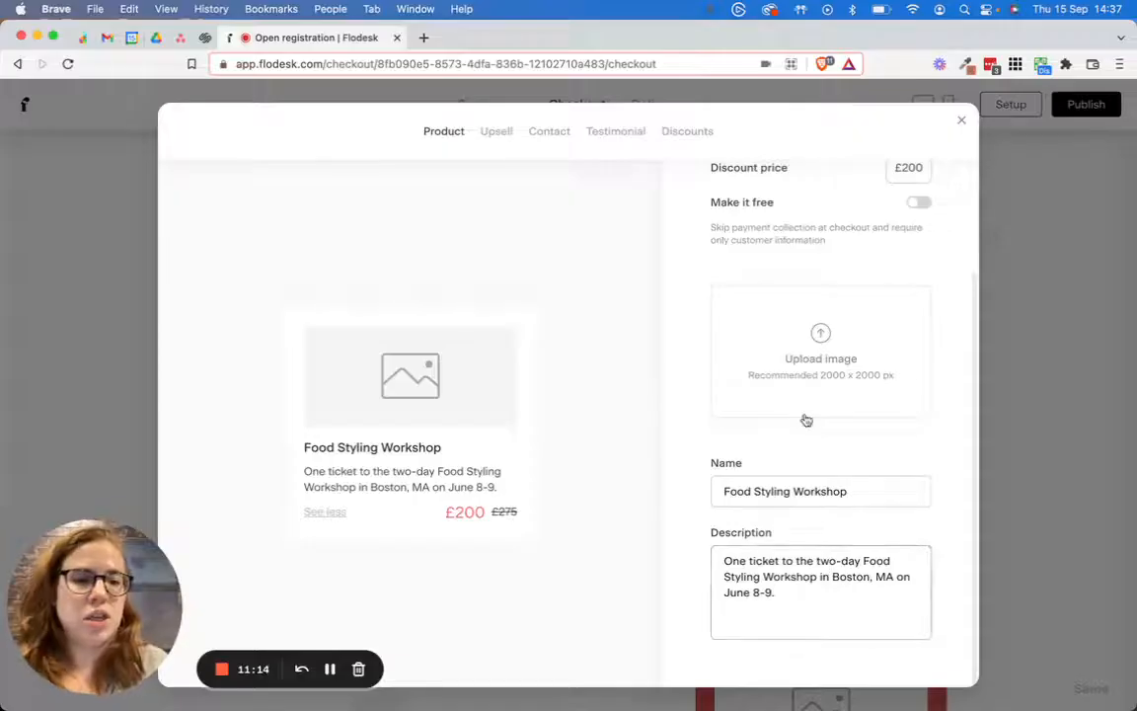
Replace "Food Styling" in the product name so it reads "Webiste Workshop".
{"action": "triple_click", "coordinate": [811, 492]}
{"action": "left_click", "coordinate": [777, 494]}
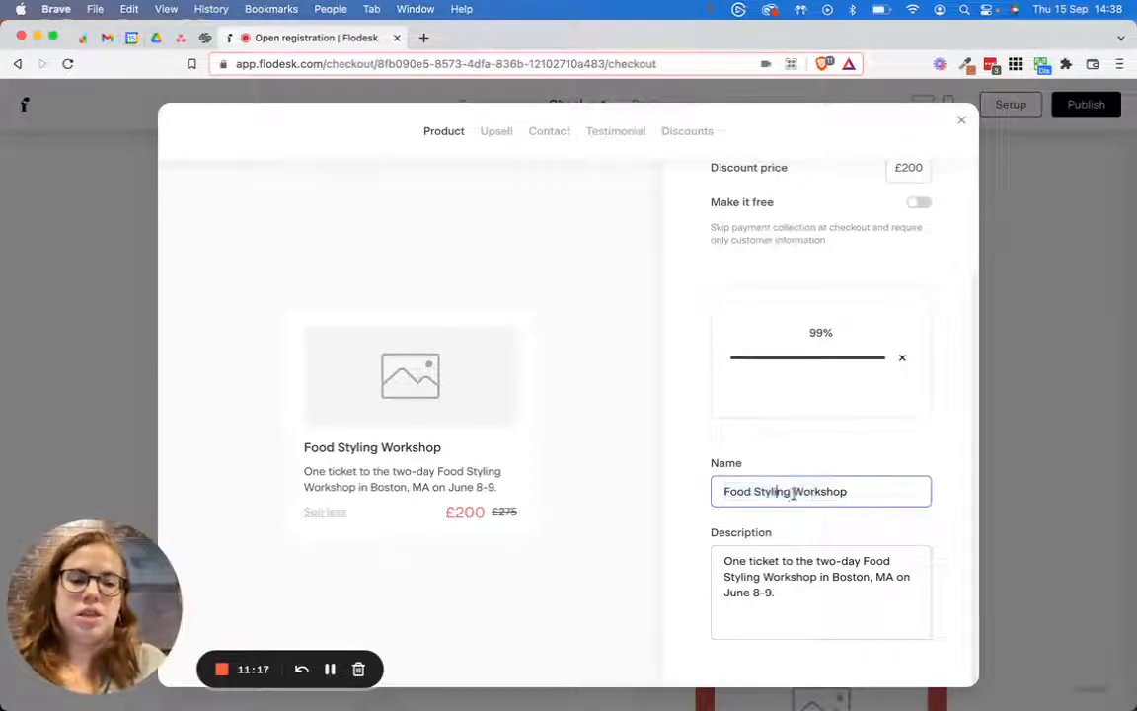
{"action": "left_click_drag", "start_coordinate": [791, 521], "coordinate": [685, 520]}
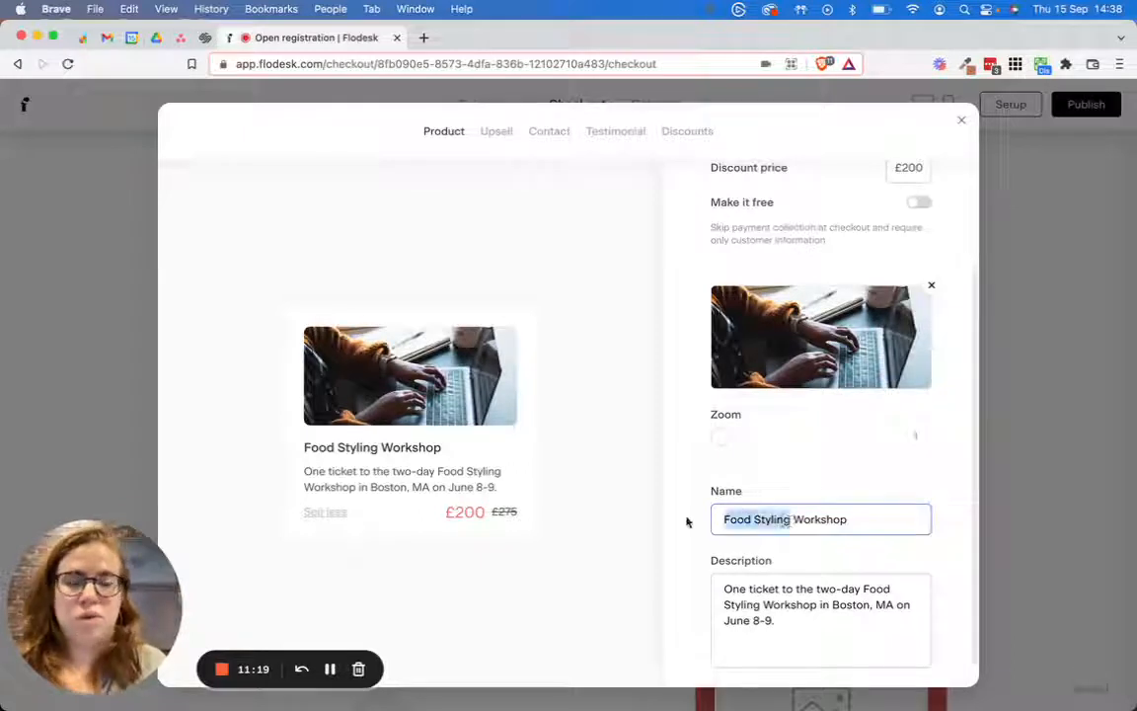
{"action": "type", "text": "Webiste"}
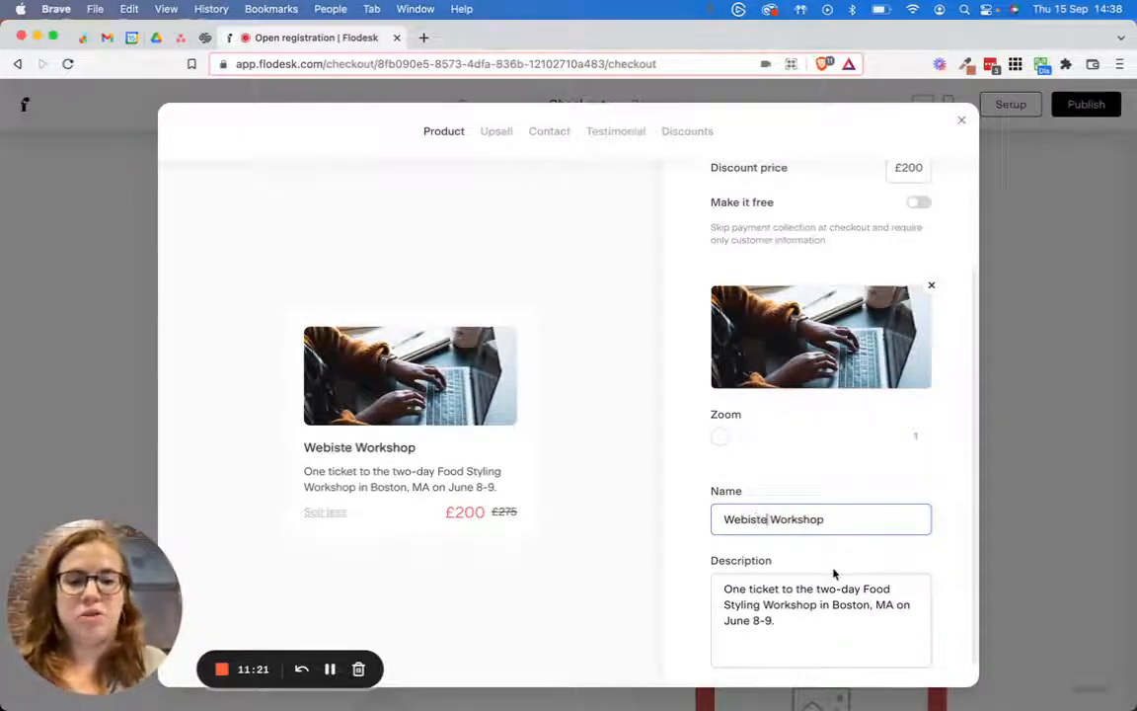
Replace the product description with "Description goes here" and look over the product settings.
{"action": "scroll", "coordinate": [833, 573], "scroll_direction": "down", "scroll_amount": 1}
{"action": "triple_click", "coordinate": [825, 577]}
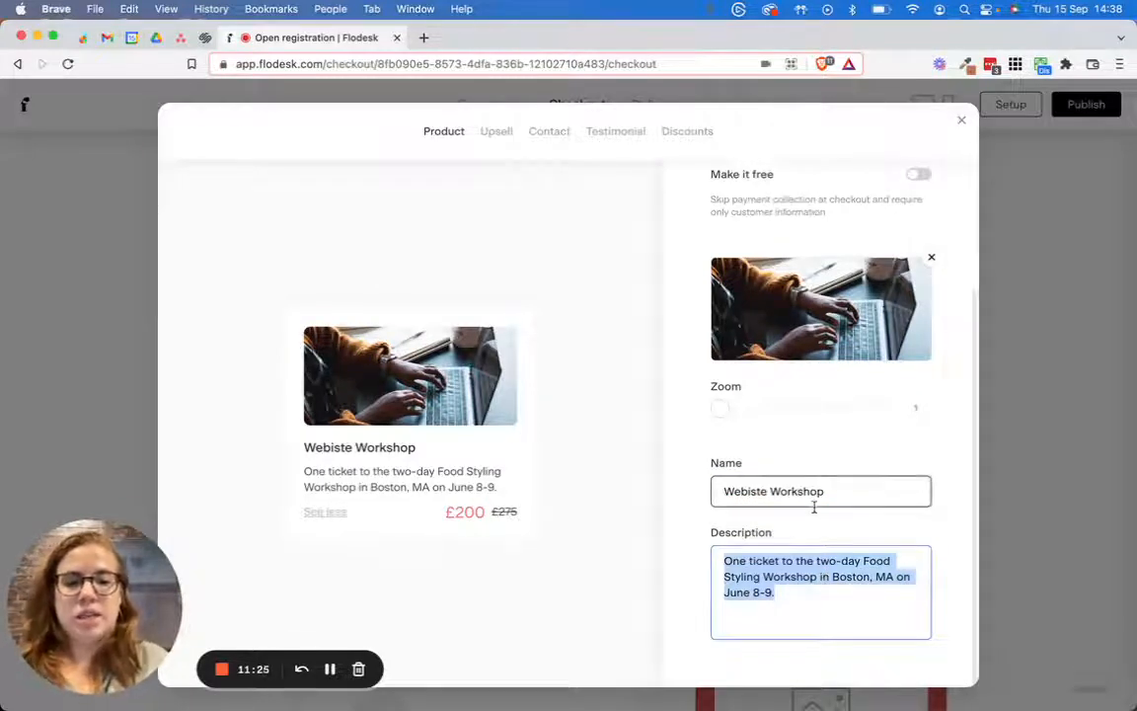
{"action": "type", "text": "Description Goes"}
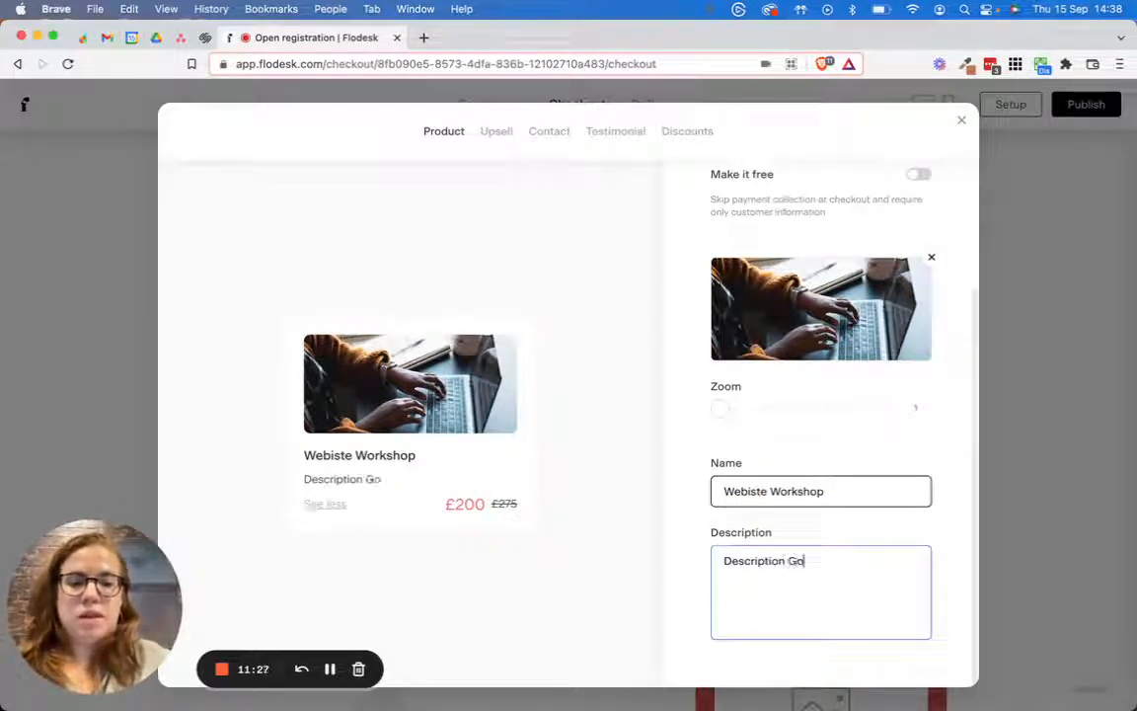
{"action": "key", "text": "BackSpace"}
{"action": "key", "text": "BackSpace"}
{"action": "key", "text": "BackSpace"}
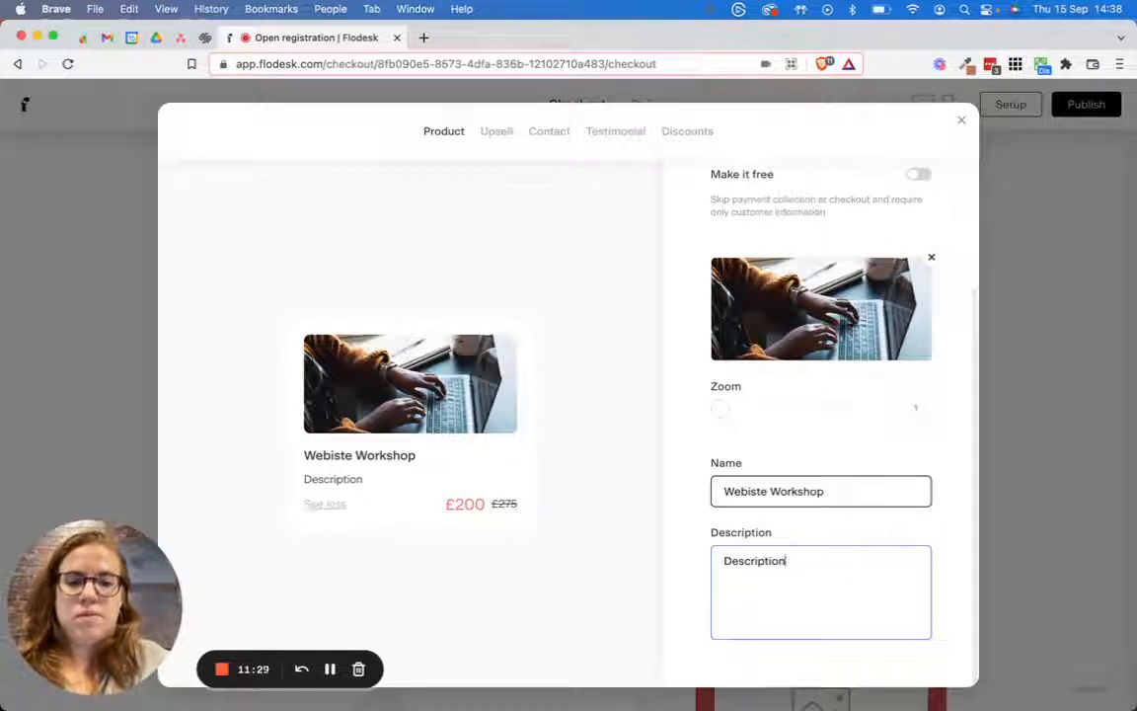
{"action": "type", "text": "goes here"}
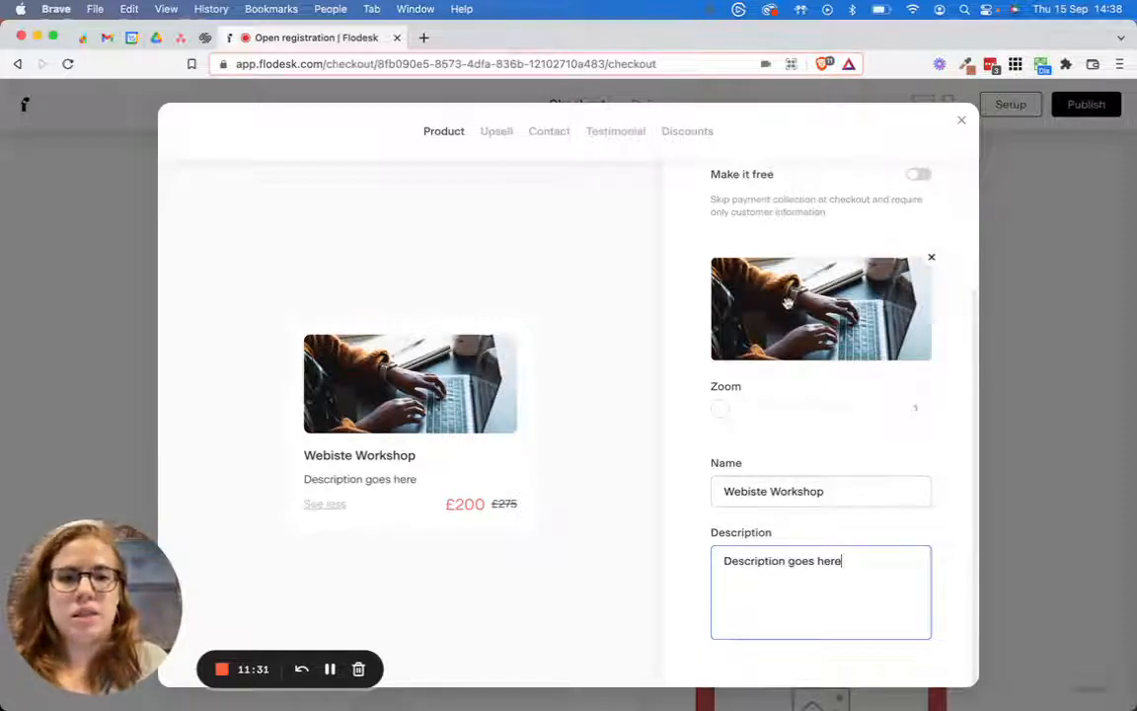
{"action": "scroll", "coordinate": [685, 414], "scroll_direction": "up", "scroll_amount": 3}
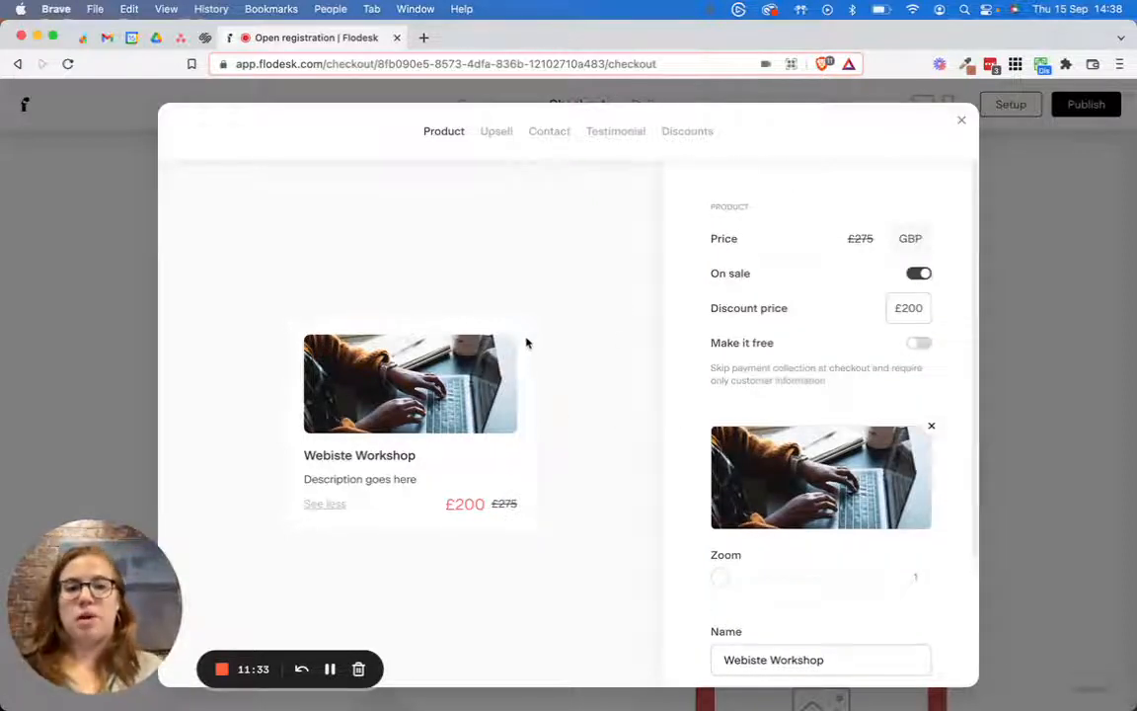
Open the upsell settings and rename the upsell product "Website Power Hour with Me!", keeping the title BONUS OFFER.
{"action": "left_click", "coordinate": [497, 131]}
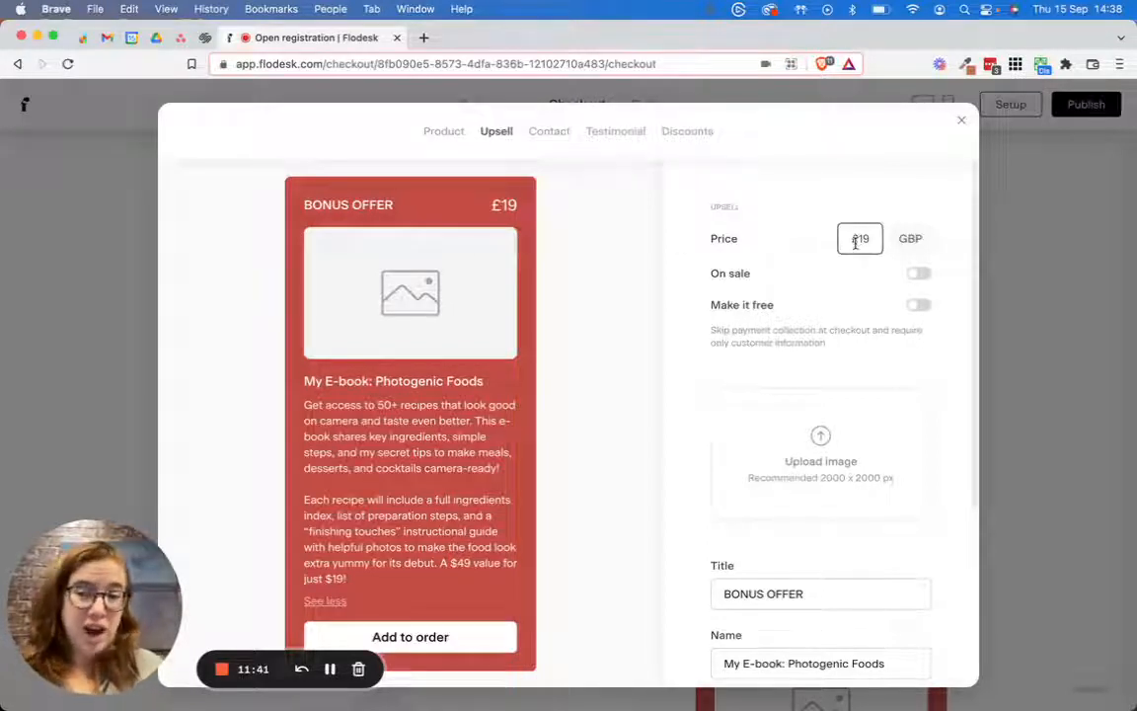
{"action": "double_click", "coordinate": [795, 593]}
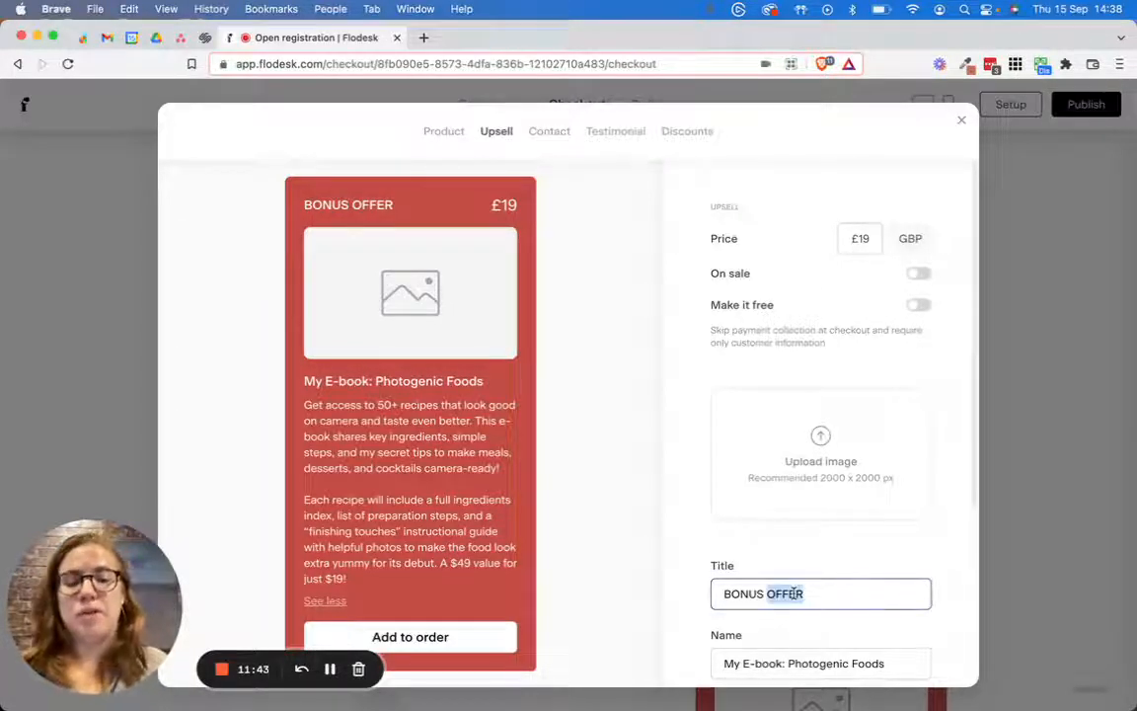
{"action": "left_click", "coordinate": [835, 591]}
{"action": "scroll", "coordinate": [836, 585], "scroll_direction": "down", "scroll_amount": 5}
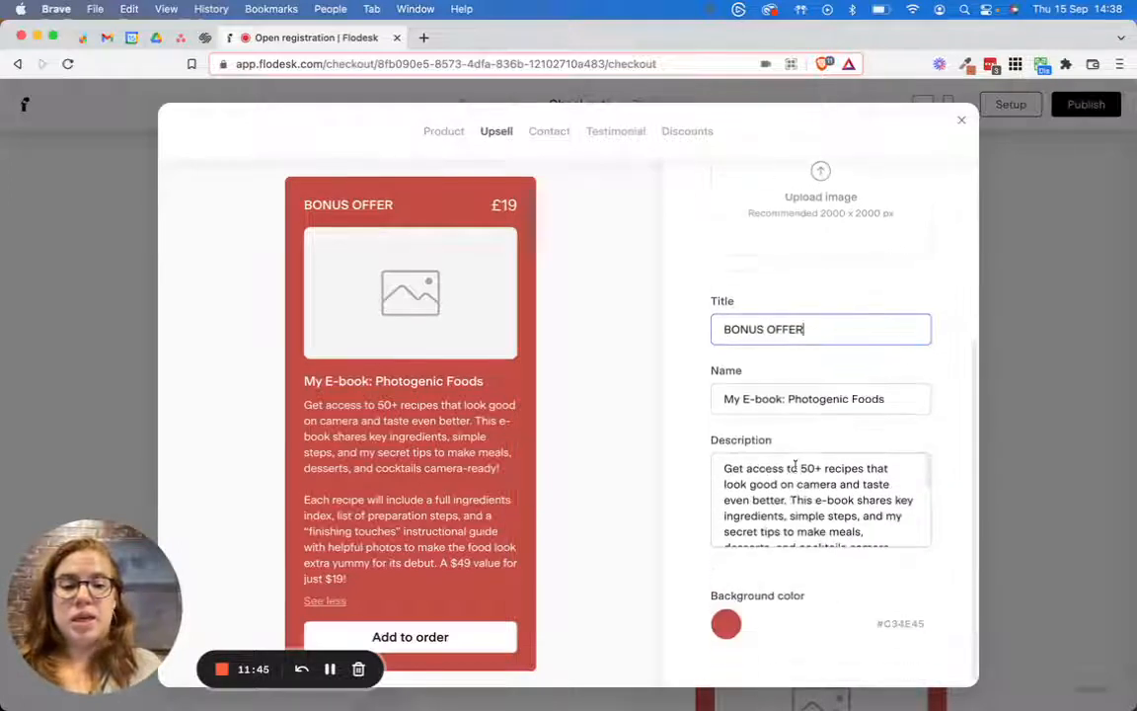
{"action": "triple_click", "coordinate": [796, 403]}
{"action": "type", "text": "Ph"}
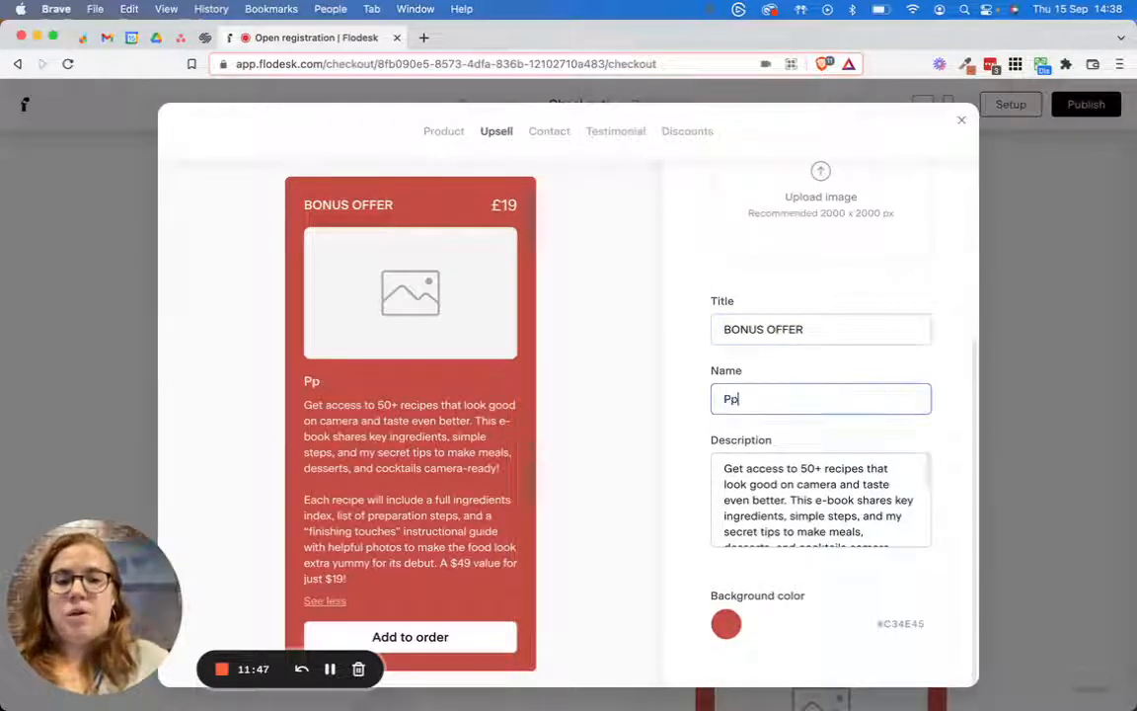
{"action": "key", "text": "BackSpace"}
{"action": "key", "text": "BackSpace"}
{"action": "type", "text": "Power"}
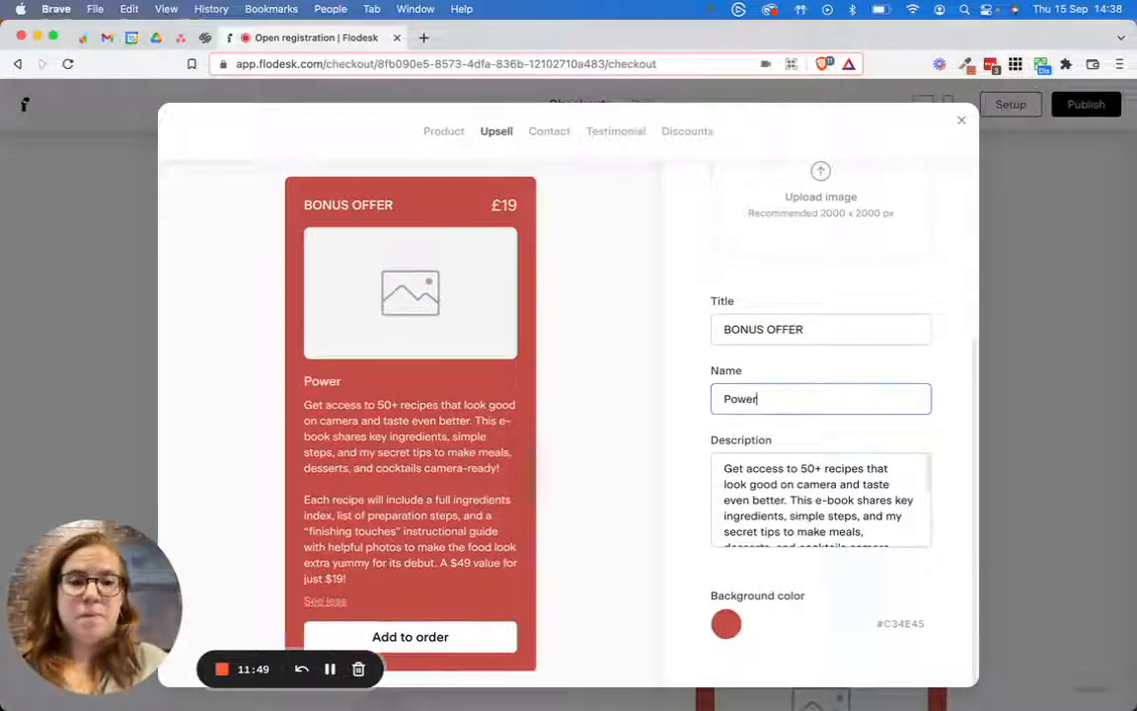
{"action": "type", "text": " Hour with M"}
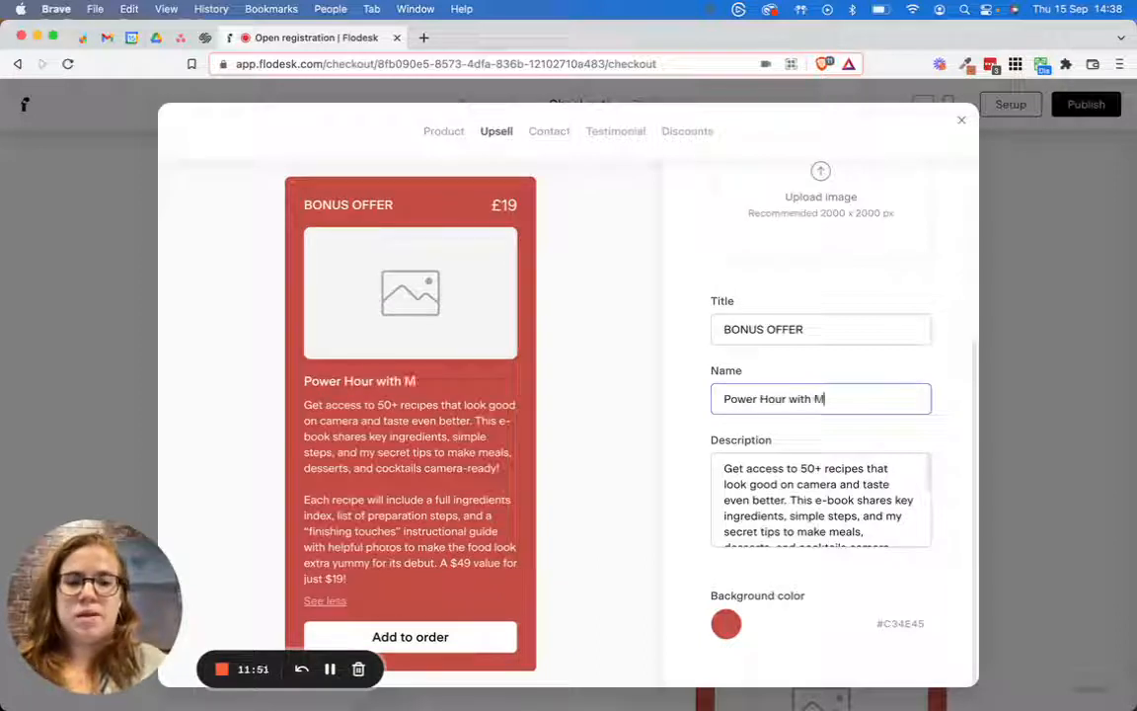
{"action": "type", "text": "e!"}
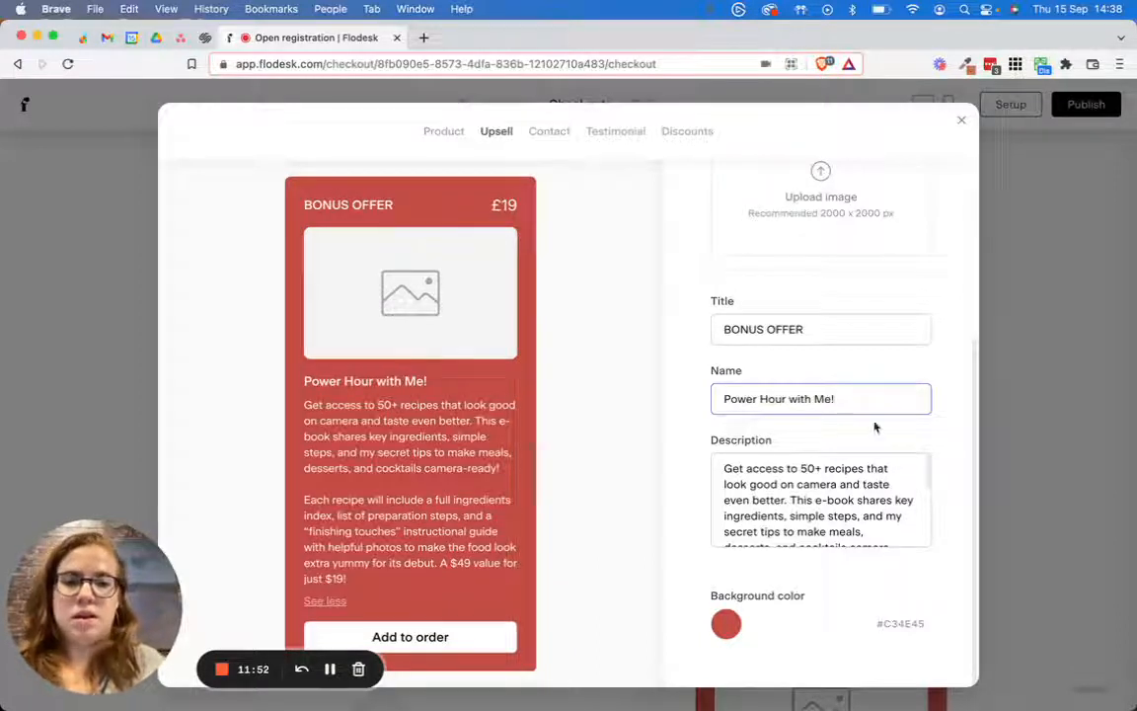
{"action": "left_click", "coordinate": [724, 399]}
{"action": "type", "text": "Website"}
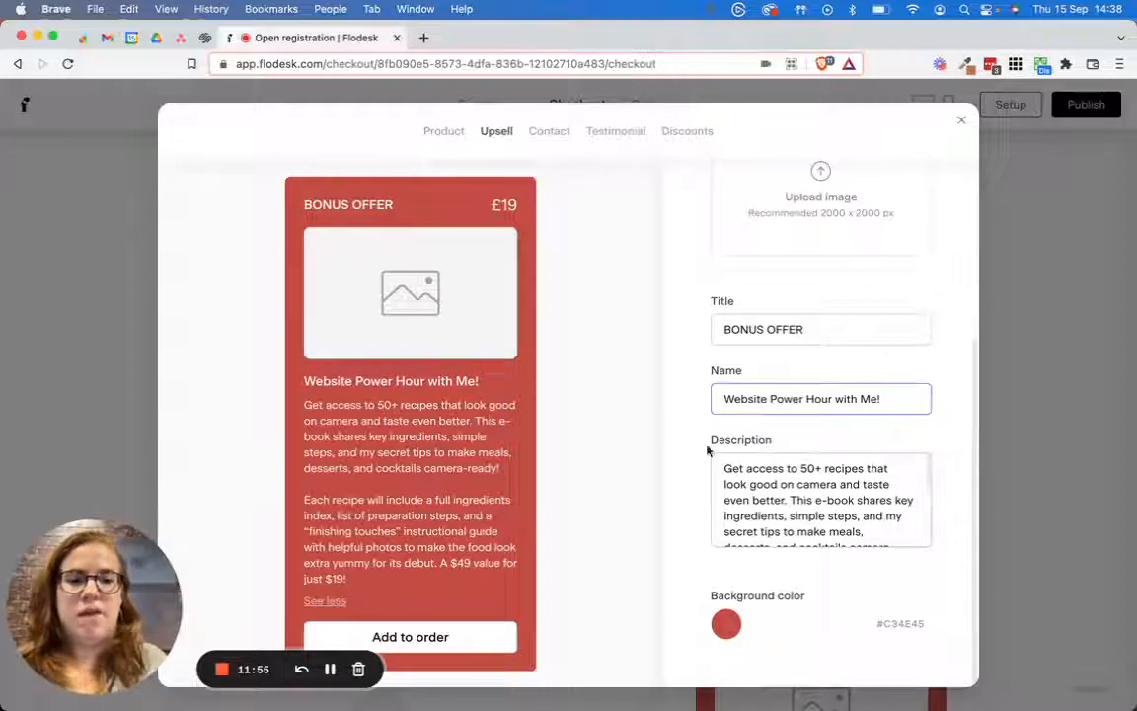
Look over the upsell description and set the upsell's background color to the custom hex #51182B.
{"action": "triple_click", "coordinate": [773, 490]}
{"action": "scroll", "coordinate": [801, 488], "scroll_direction": "down", "scroll_amount": 2}
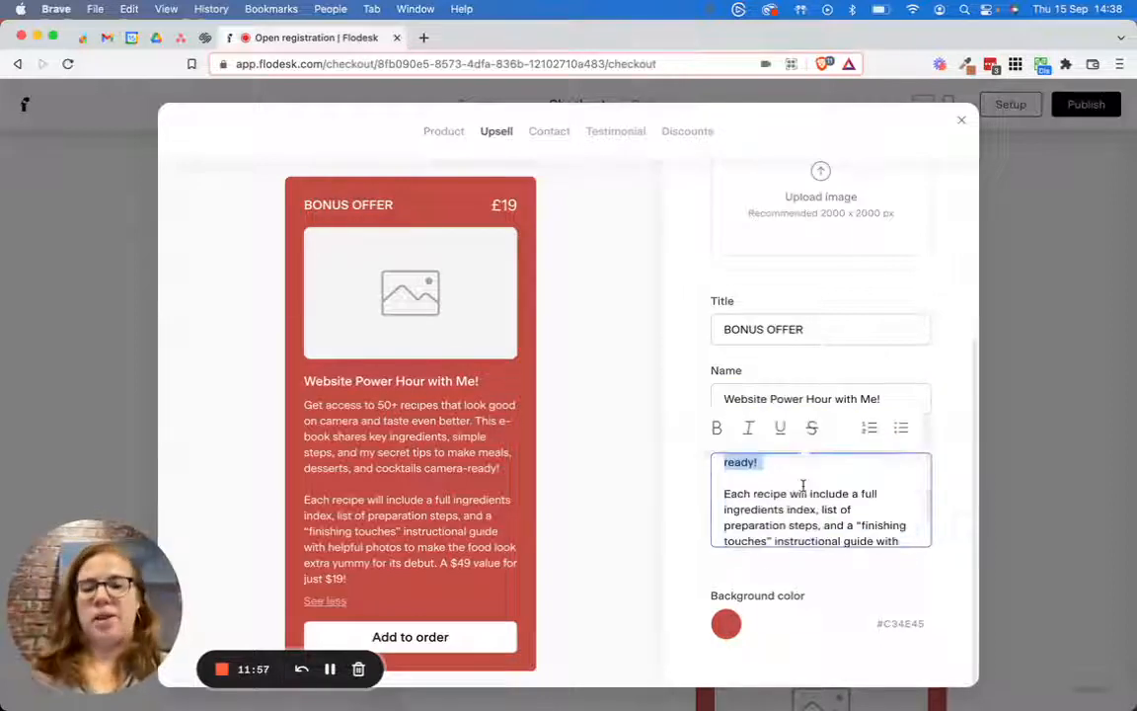
{"action": "scroll", "coordinate": [803, 486], "scroll_direction": "down", "scroll_amount": 3}
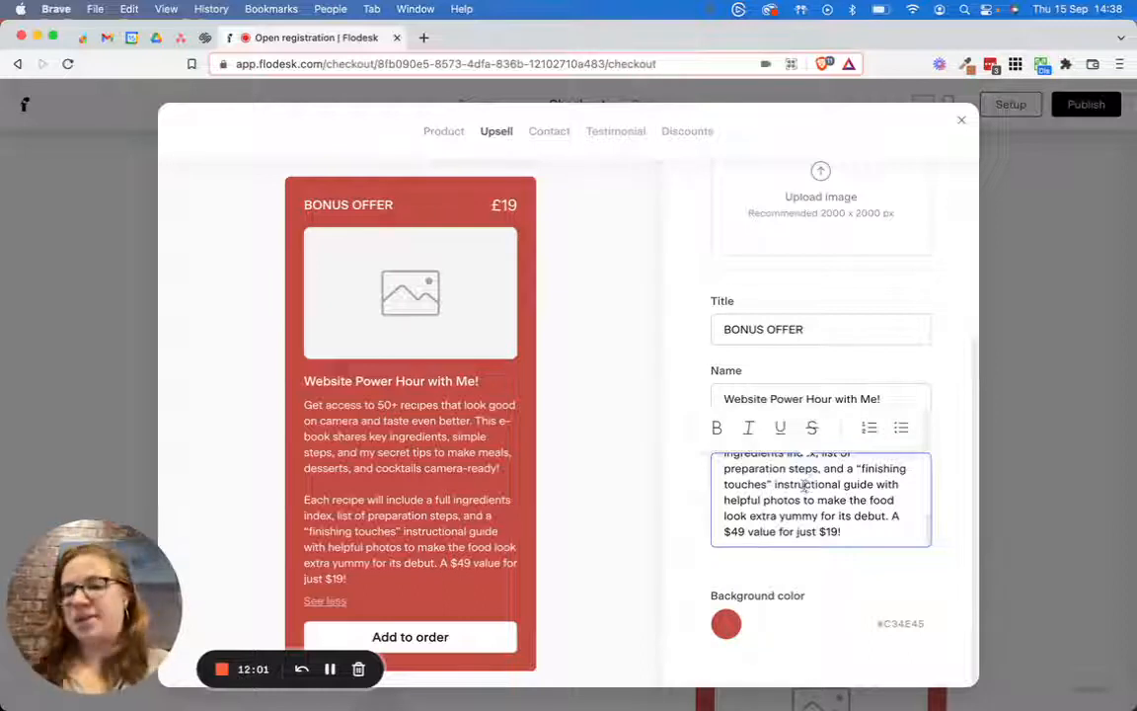
{"action": "left_click", "coordinate": [728, 632]}
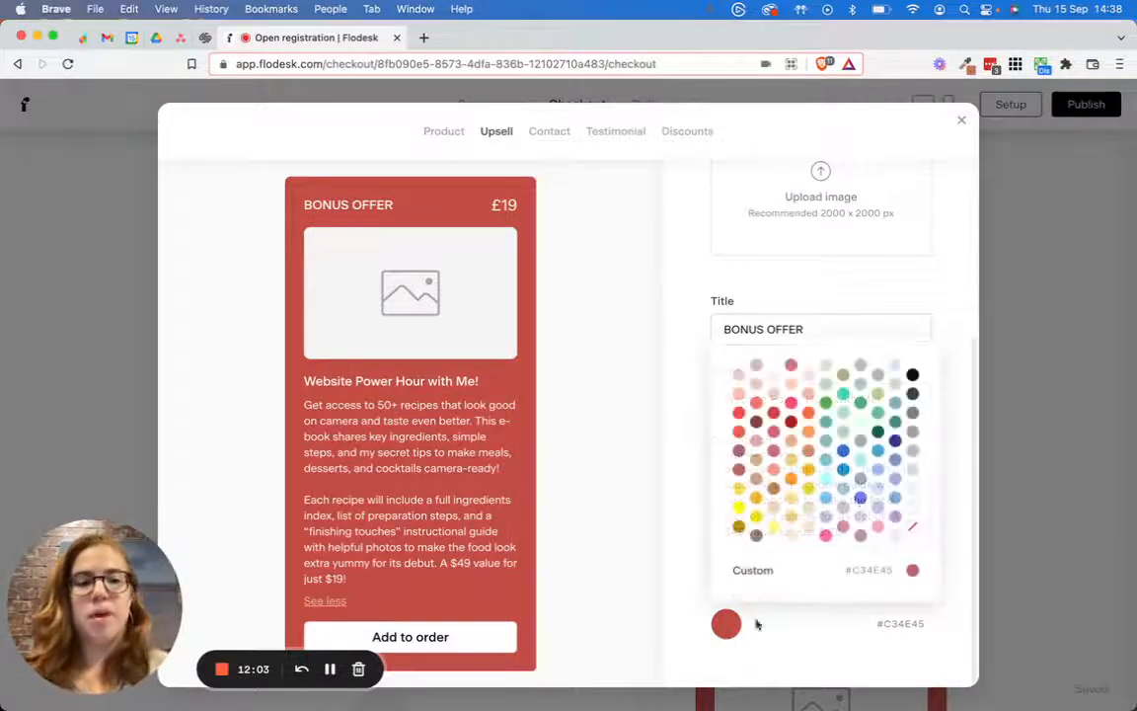
{"action": "double_click", "coordinate": [880, 571]}
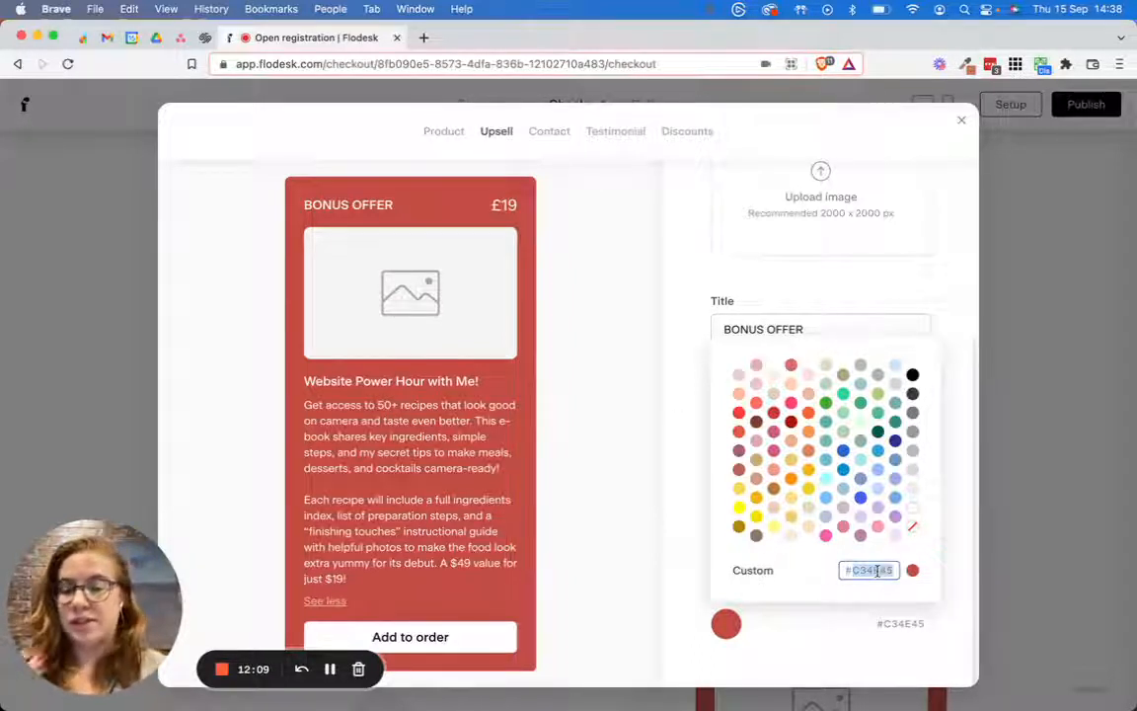
{"action": "type", "text": "51182"}
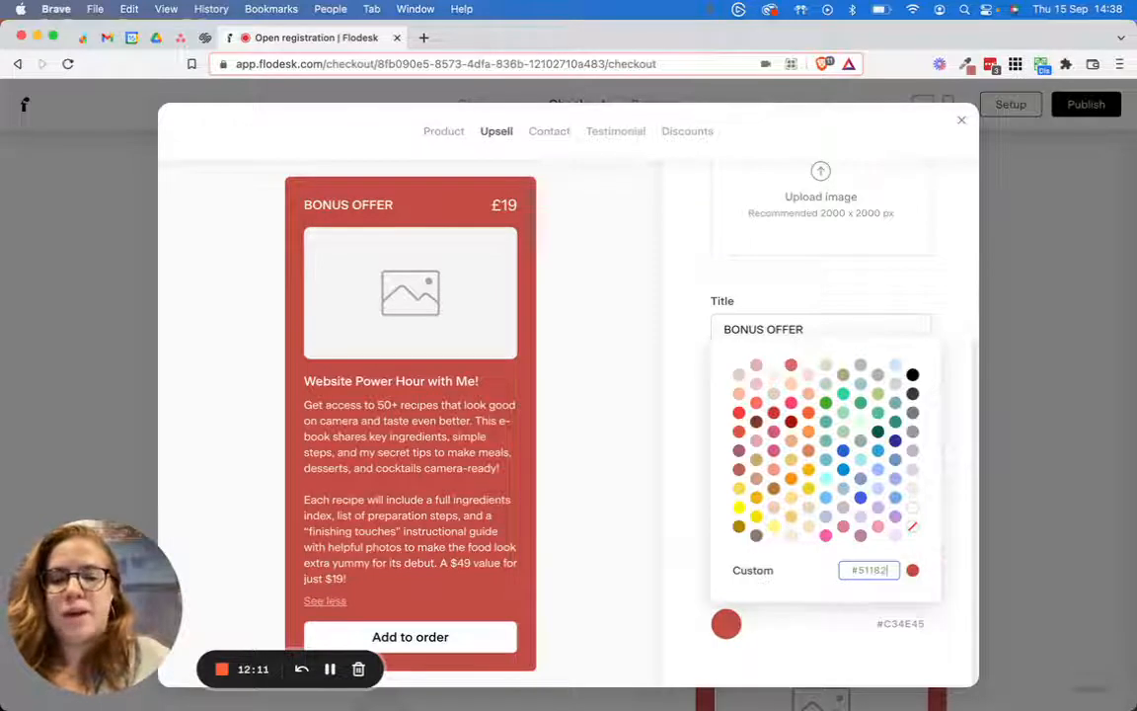
{"action": "type", "text": "8"}
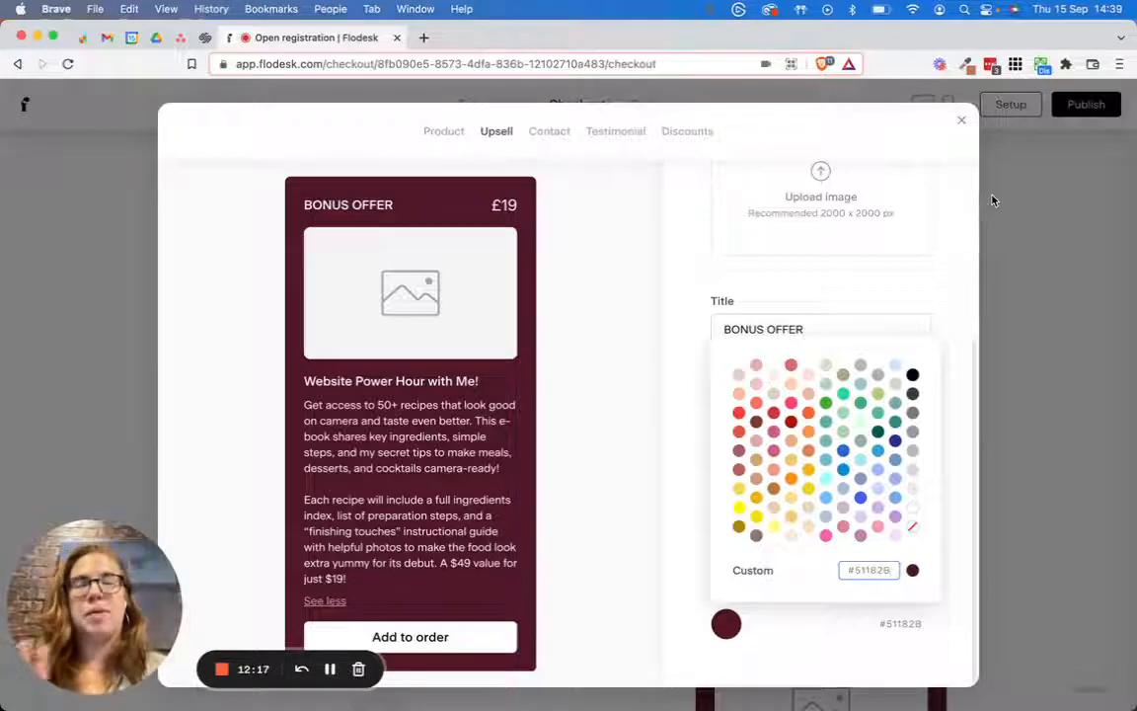
{"action": "left_click", "coordinate": [957, 200]}
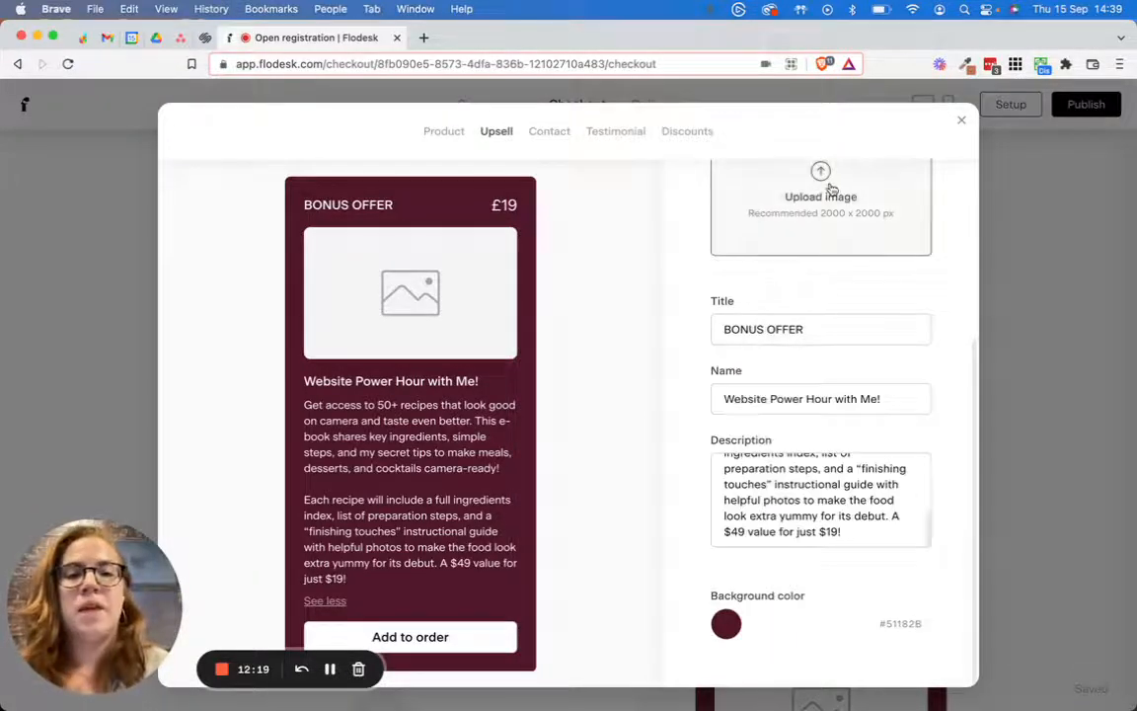
Start uploading an upsell image and go to the Professional Photos folder inside Photos & Videos.
{"action": "left_click", "coordinate": [831, 187]}
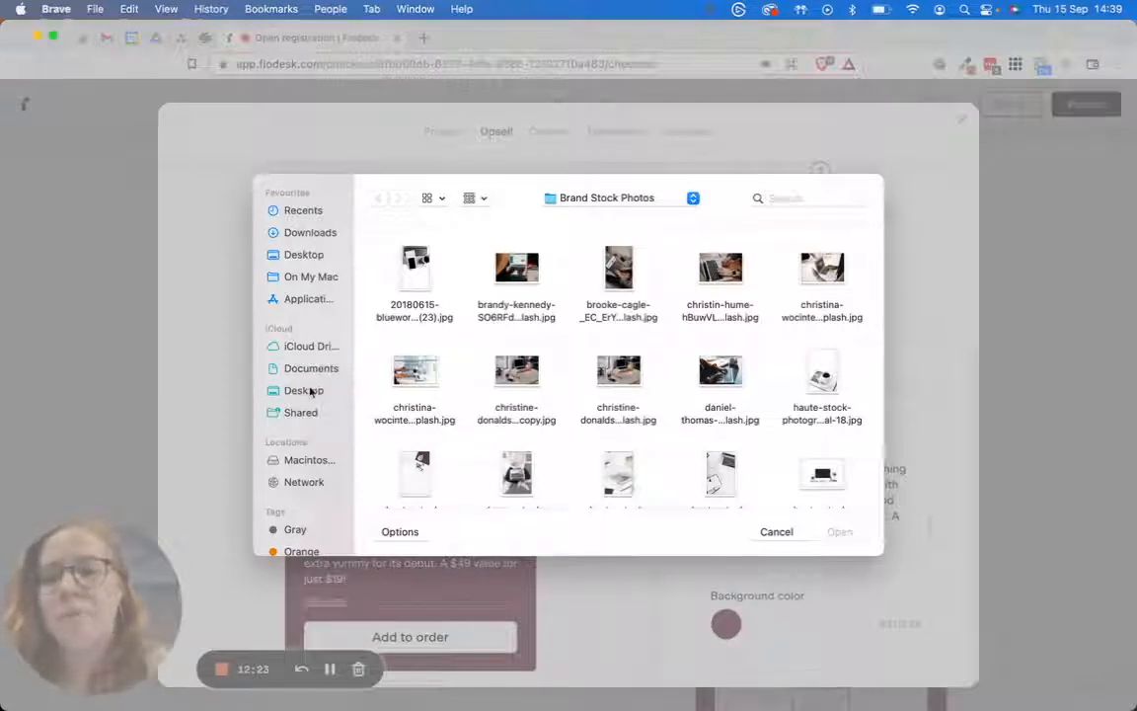
{"action": "left_click", "coordinate": [622, 197]}
{"action": "left_click", "coordinate": [609, 217]}
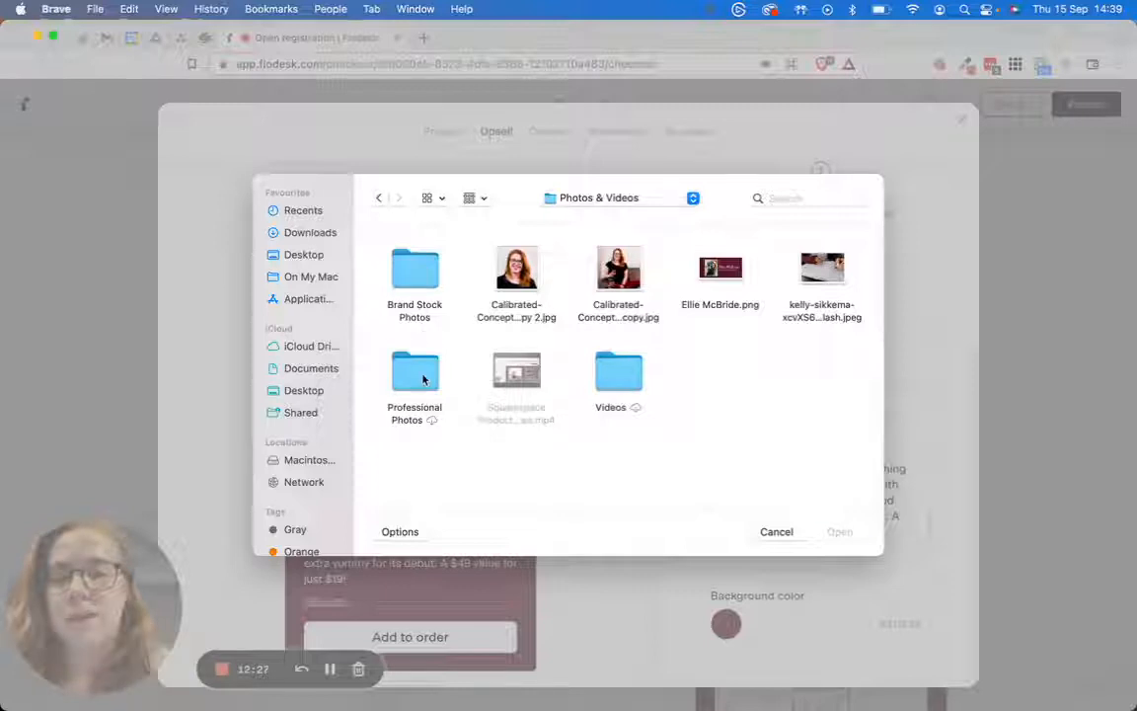
{"action": "double_click", "coordinate": [393, 376]}
Browse the Favourites, web and high-res photo folders for a suitable upsell image.
{"action": "double_click", "coordinate": [569, 282]}
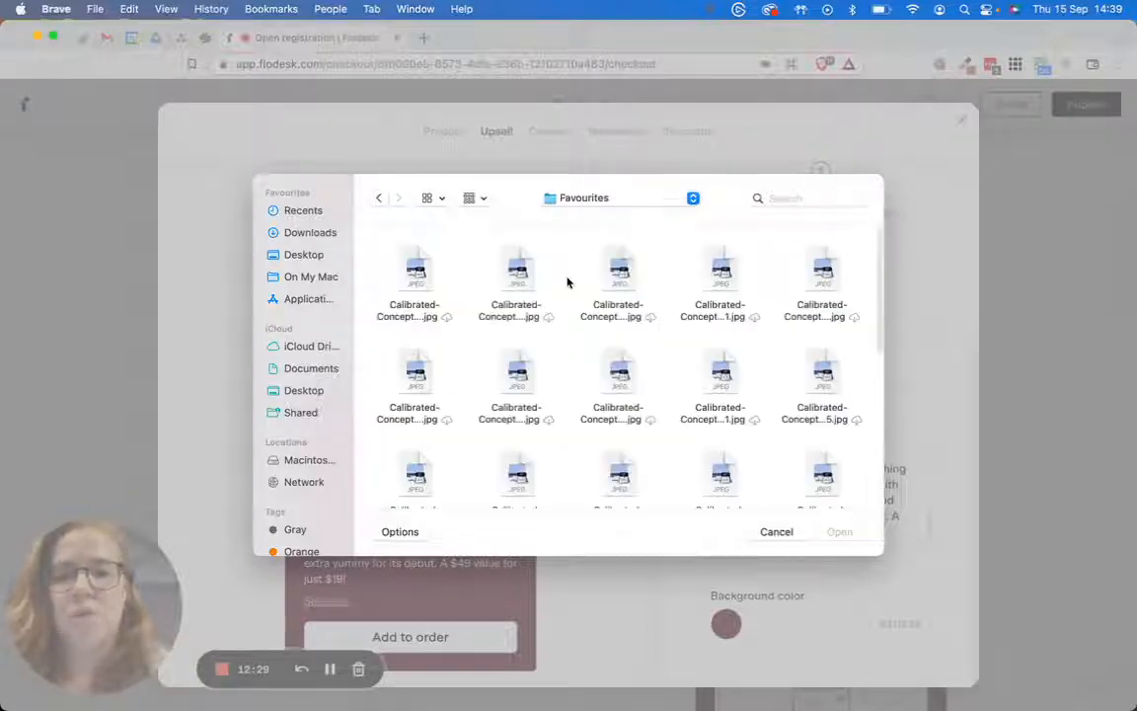
{"action": "scroll", "coordinate": [642, 306], "scroll_direction": "down", "scroll_amount": 2}
{"action": "left_click", "coordinate": [378, 197]}
{"action": "double_click", "coordinate": [482, 268]}
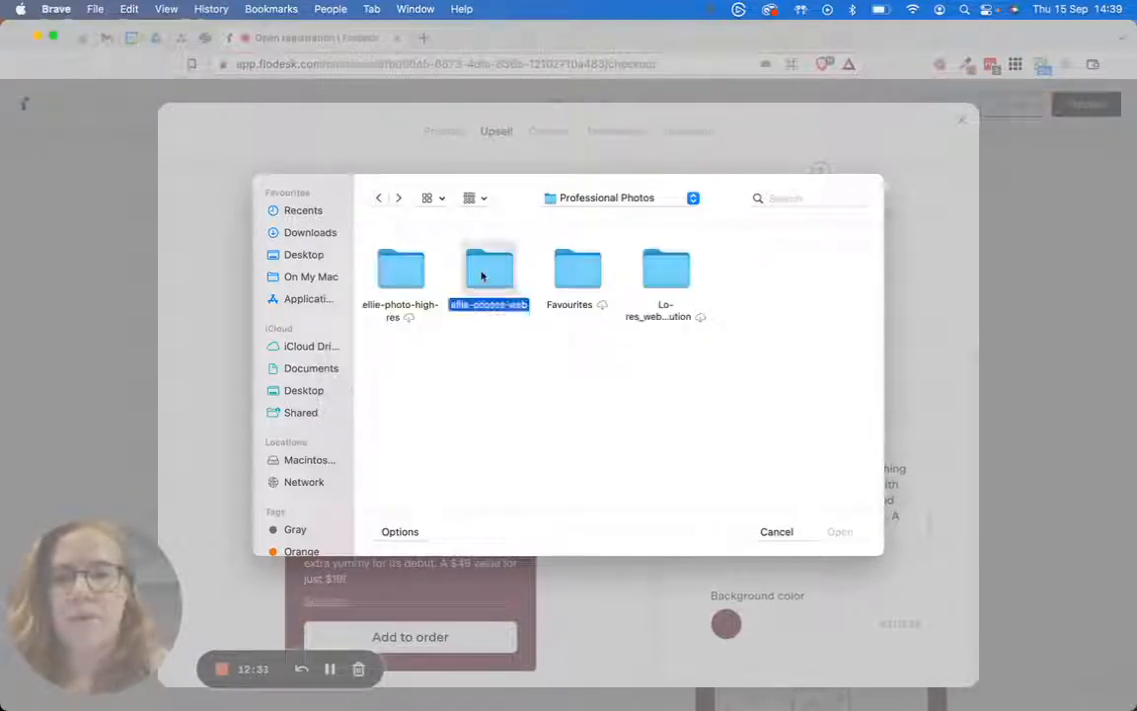
{"action": "scroll", "coordinate": [713, 371], "scroll_direction": "down", "scroll_amount": 1}
{"action": "scroll", "coordinate": [713, 370], "scroll_direction": "down", "scroll_amount": 3}
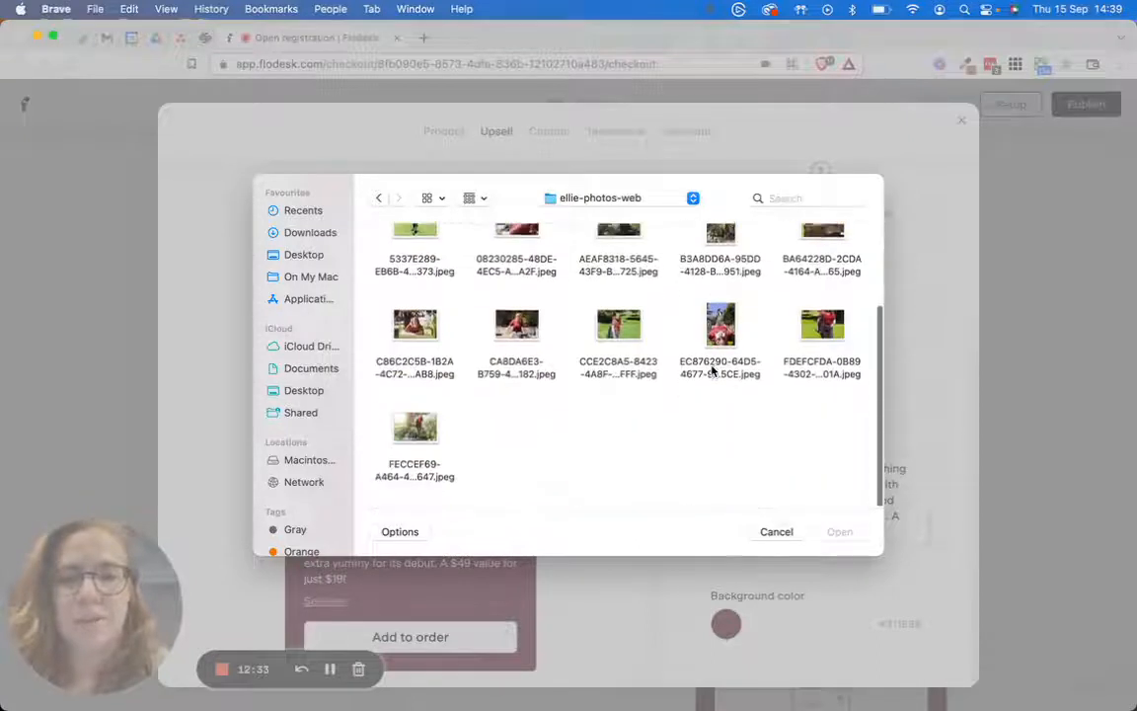
{"action": "left_click", "coordinate": [376, 199]}
{"action": "double_click", "coordinate": [411, 271]}
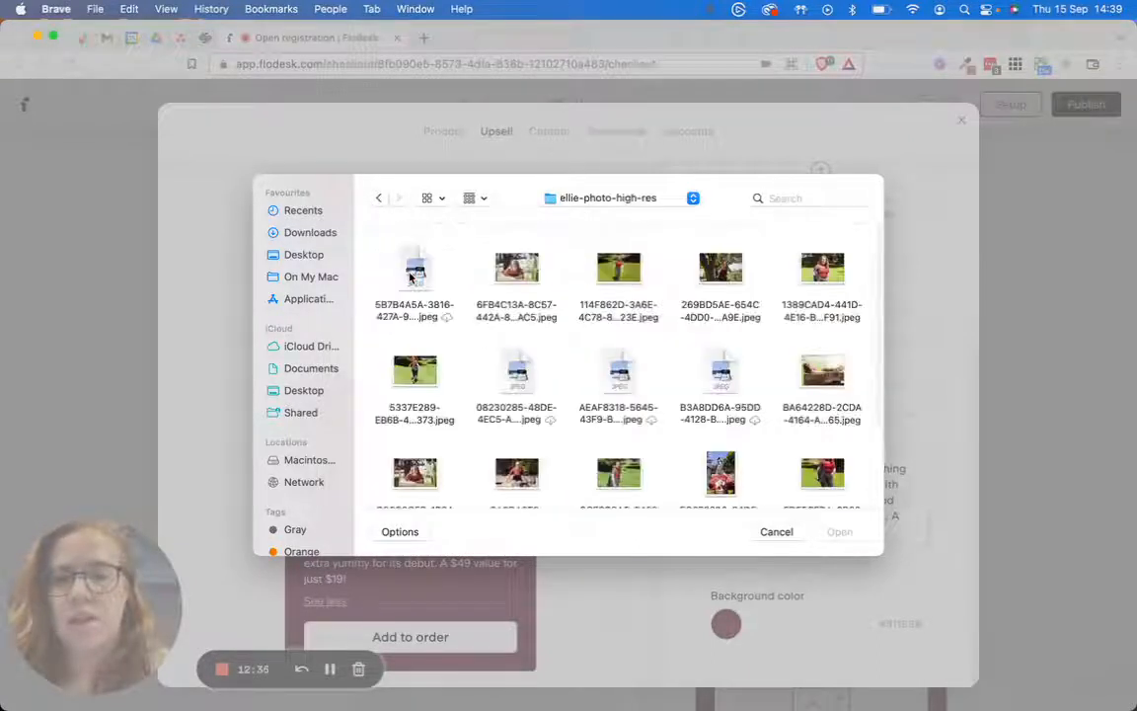
{"action": "left_click", "coordinate": [376, 199]}
Upload the Calibrated-Concept photo ending in 007 from the Lo-res website folder as the upsell image, framed to show the whole head.
{"action": "double_click", "coordinate": [663, 270]}
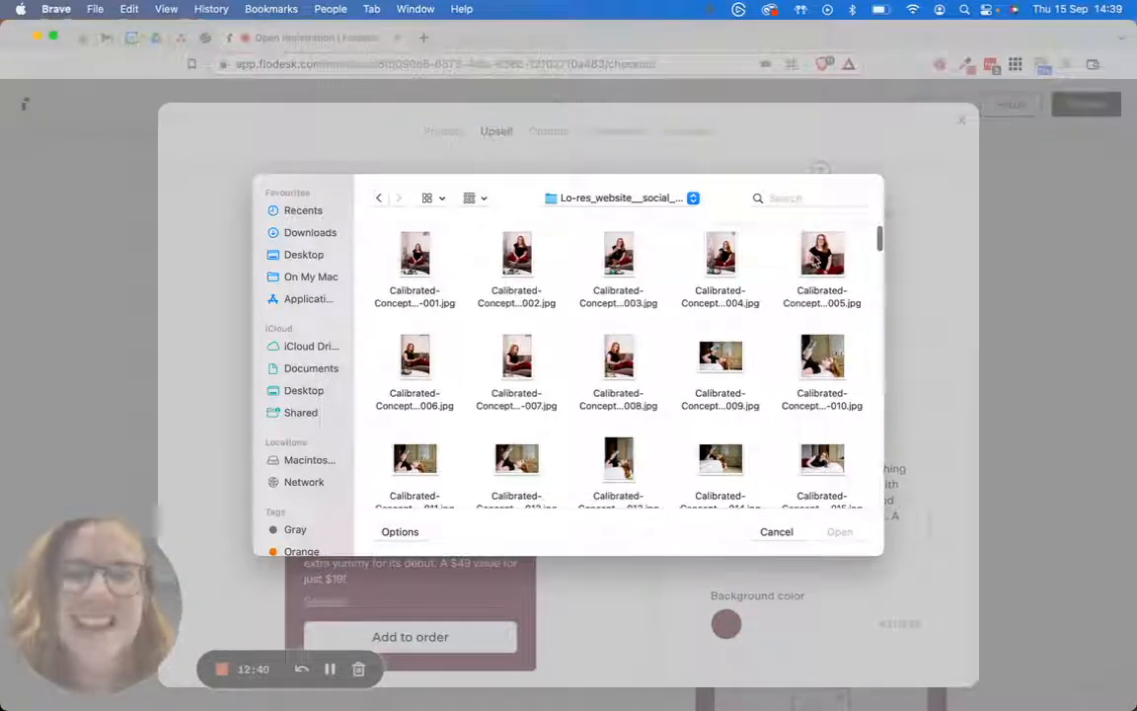
{"action": "left_click", "coordinate": [513, 358]}
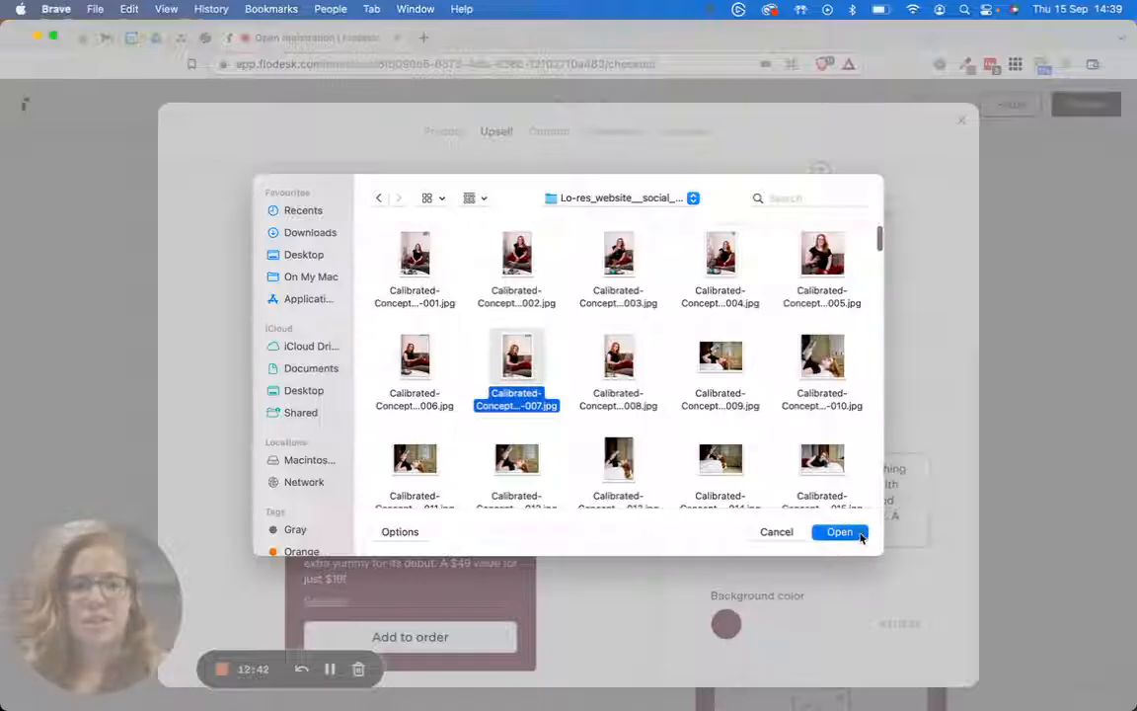
{"action": "left_click", "coordinate": [860, 532]}
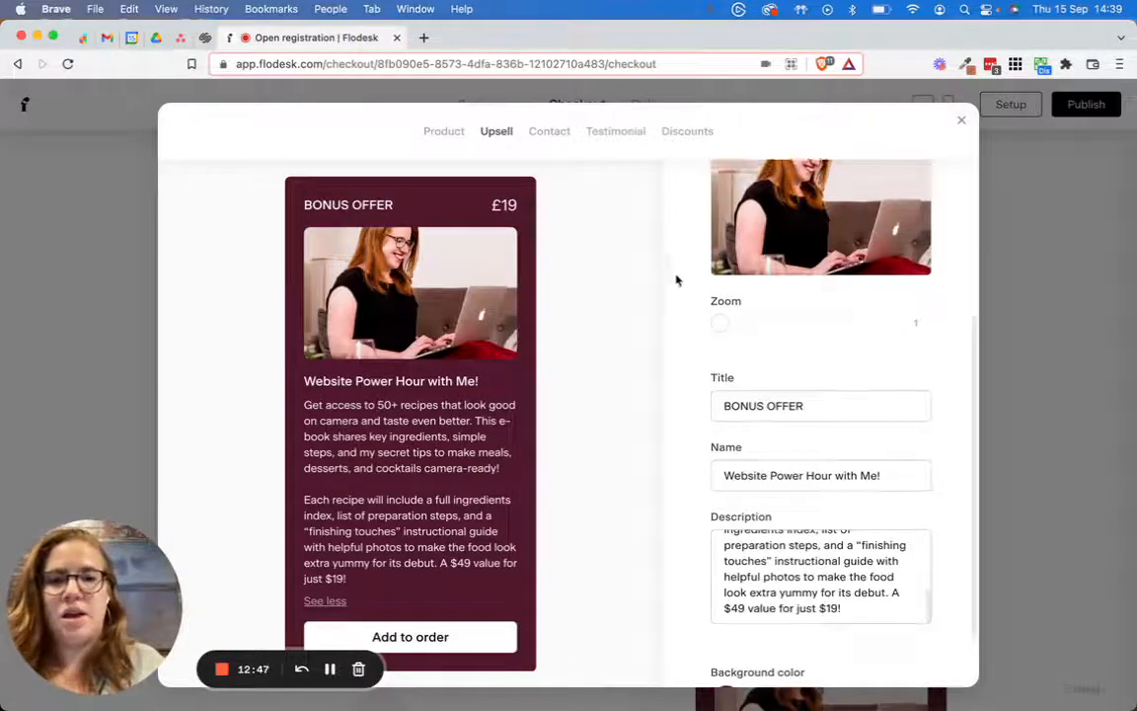
{"action": "scroll", "coordinate": [677, 280], "scroll_direction": "up", "scroll_amount": 2}
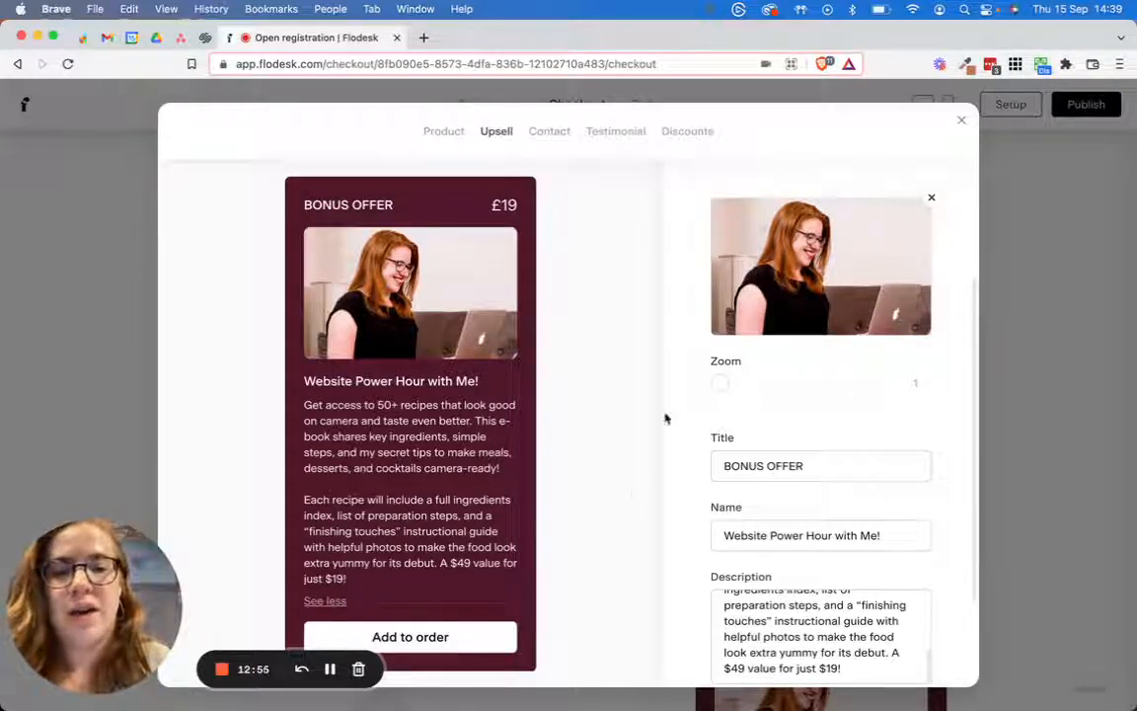
In the contact settings, turn off the Last name field and assign Newsletter as the opt-in segment.
{"action": "left_click", "coordinate": [548, 132]}
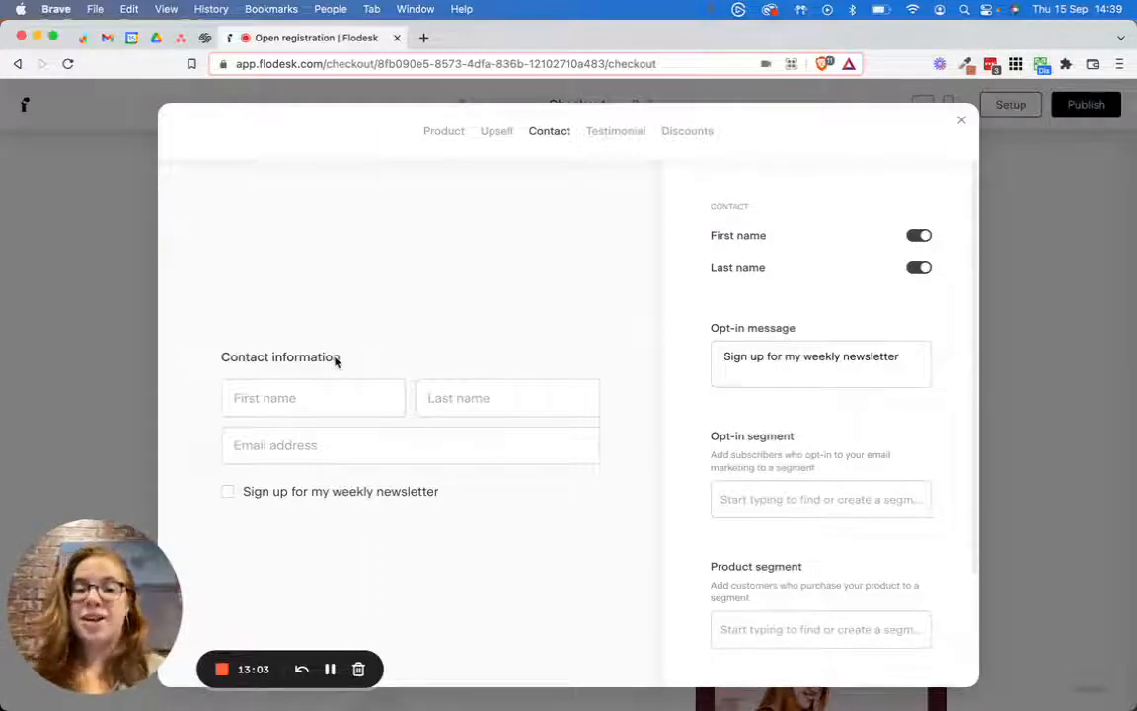
{"action": "left_click", "coordinate": [918, 267]}
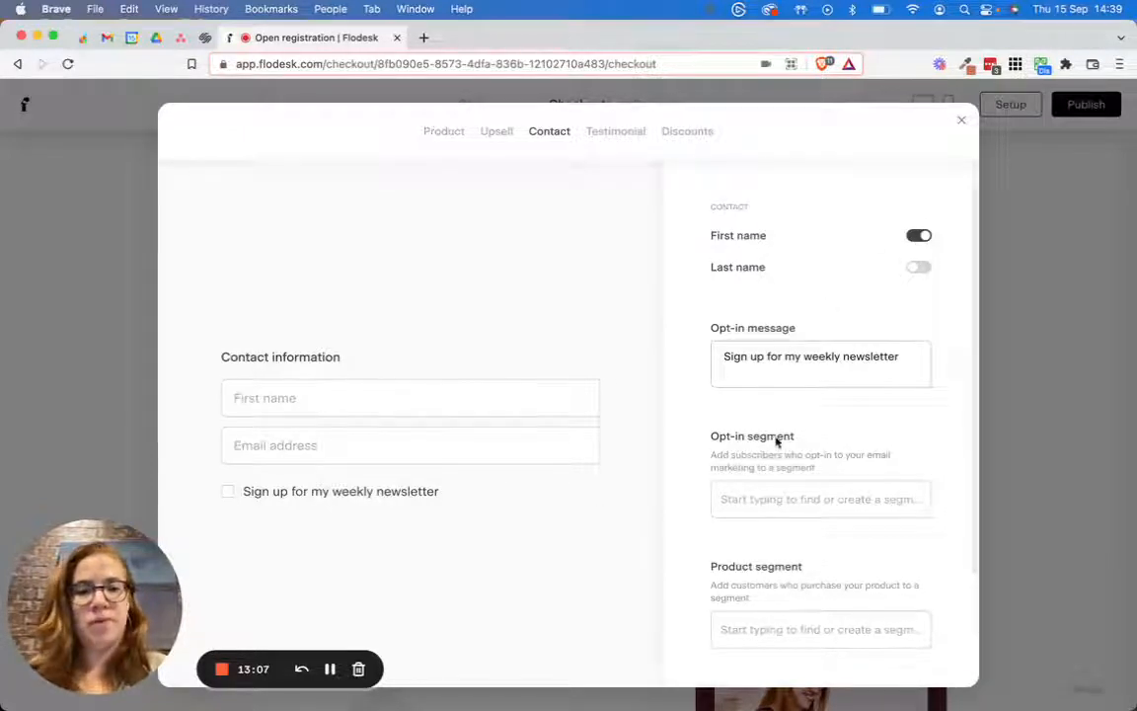
{"action": "scroll", "coordinate": [776, 437], "scroll_direction": "down", "scroll_amount": 2}
{"action": "scroll", "coordinate": [776, 418], "scroll_direction": "down", "scroll_amount": 3}
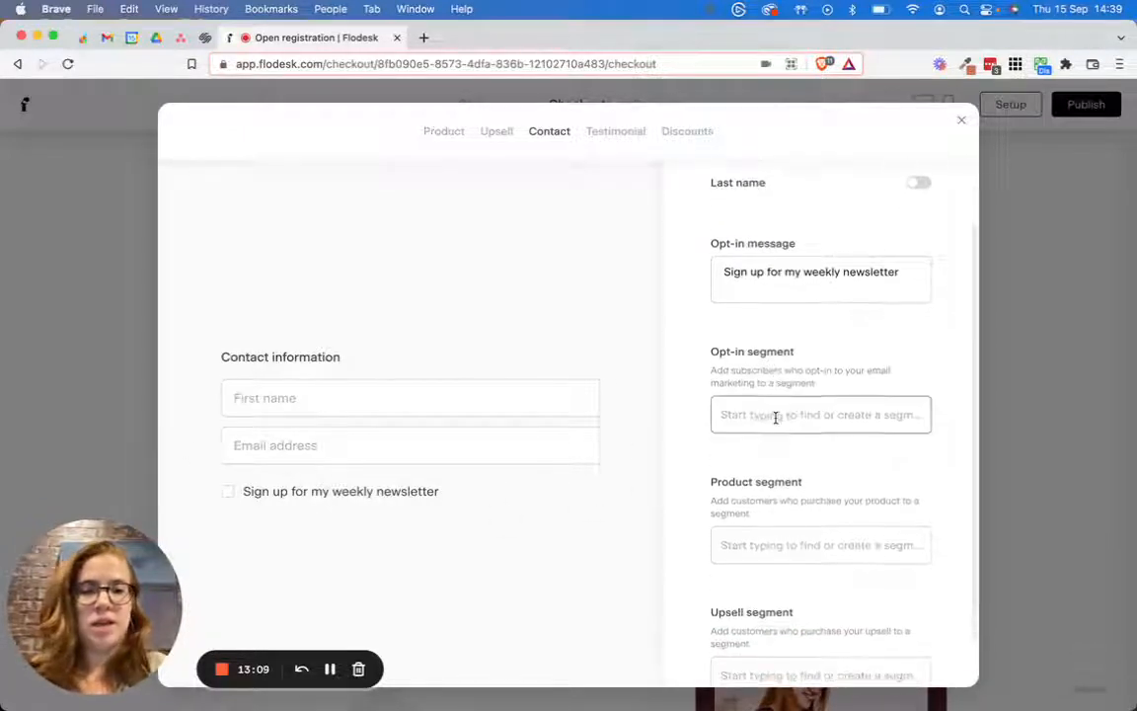
{"action": "left_click", "coordinate": [776, 418]}
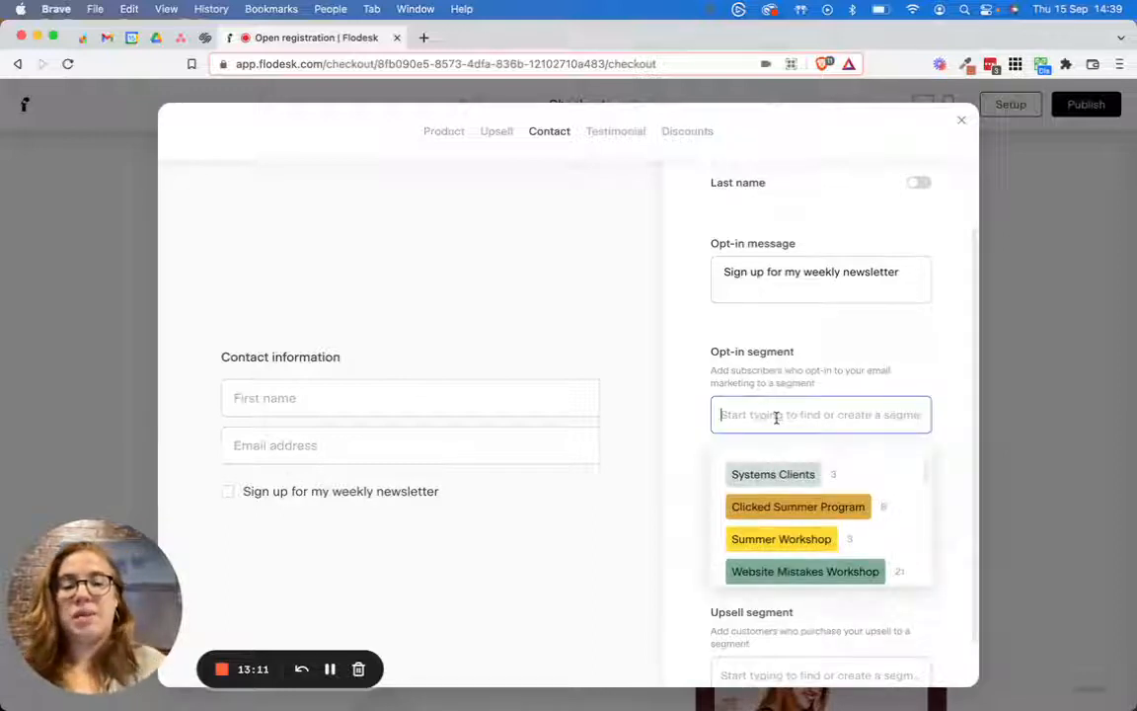
{"action": "type", "text": "new"}
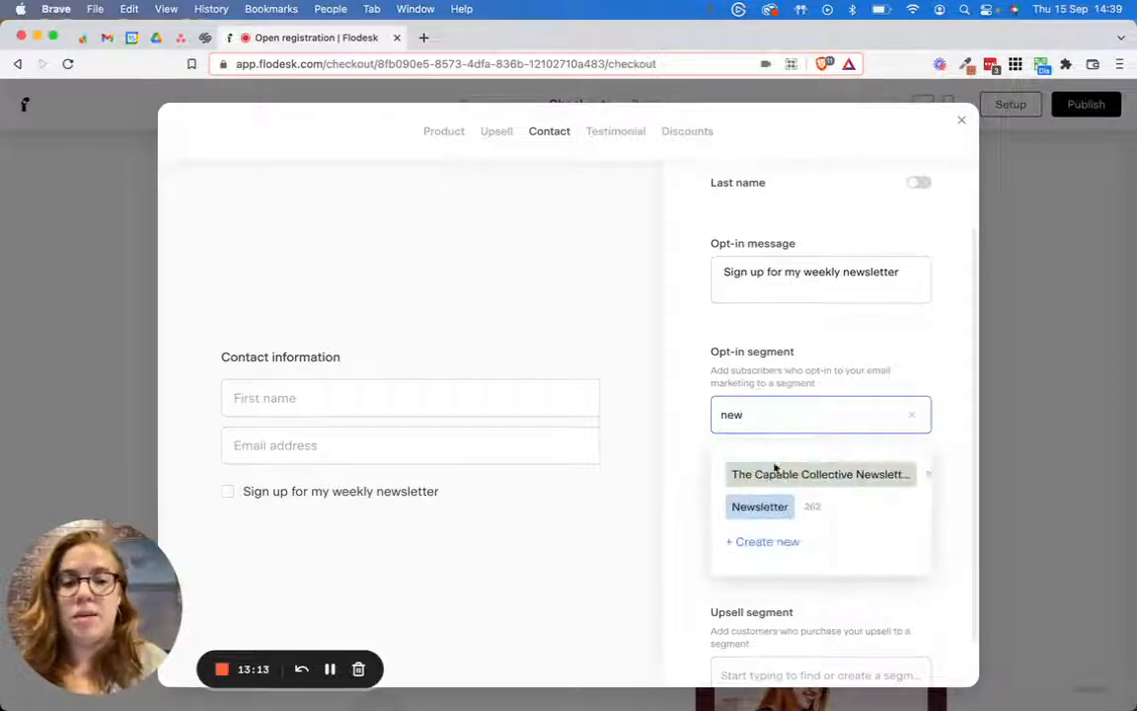
{"action": "left_click", "coordinate": [759, 505]}
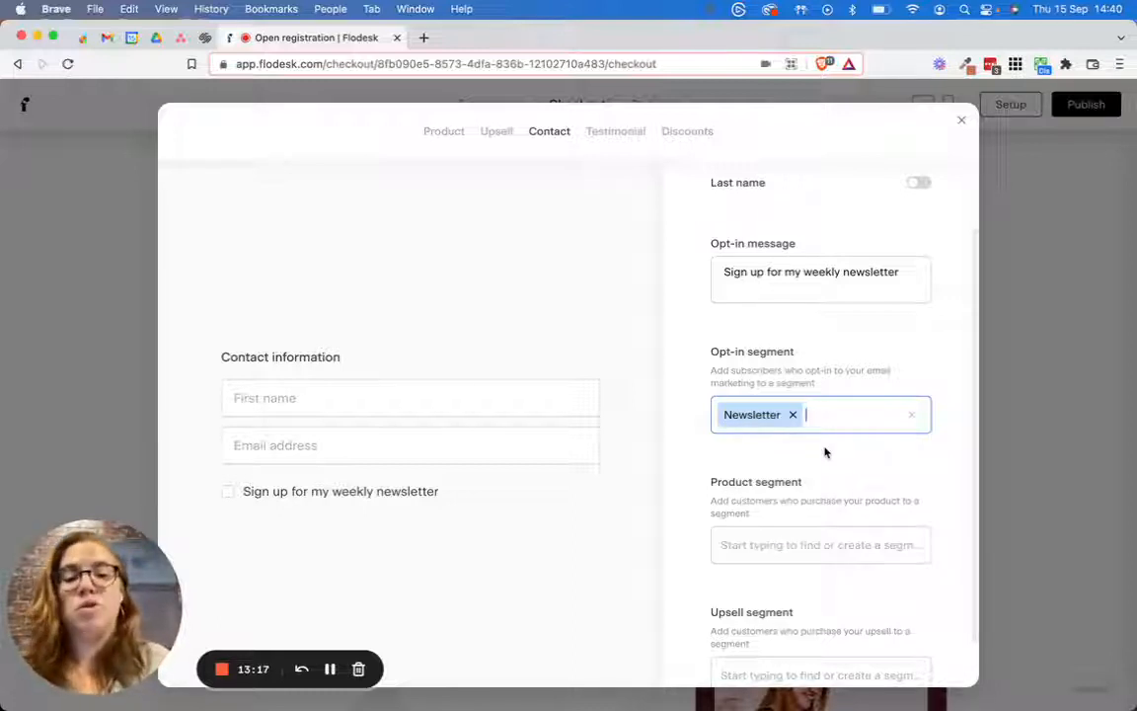
{"action": "type", "text": "P"}
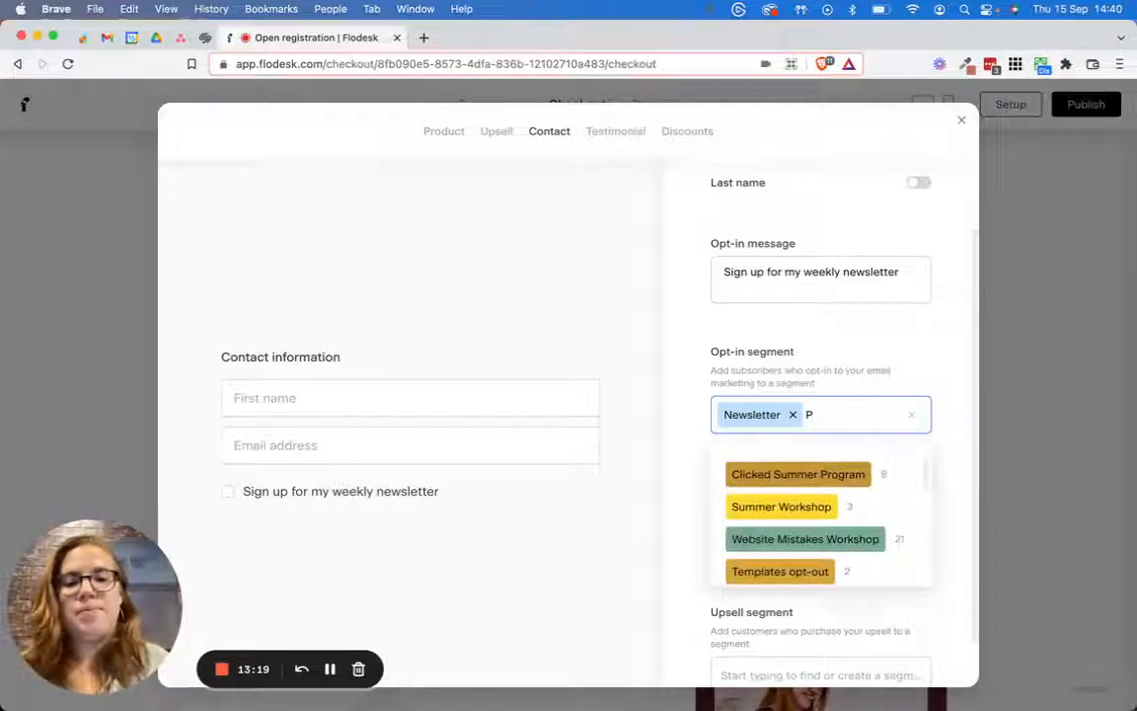
{"action": "left_click", "coordinate": [786, 505]}
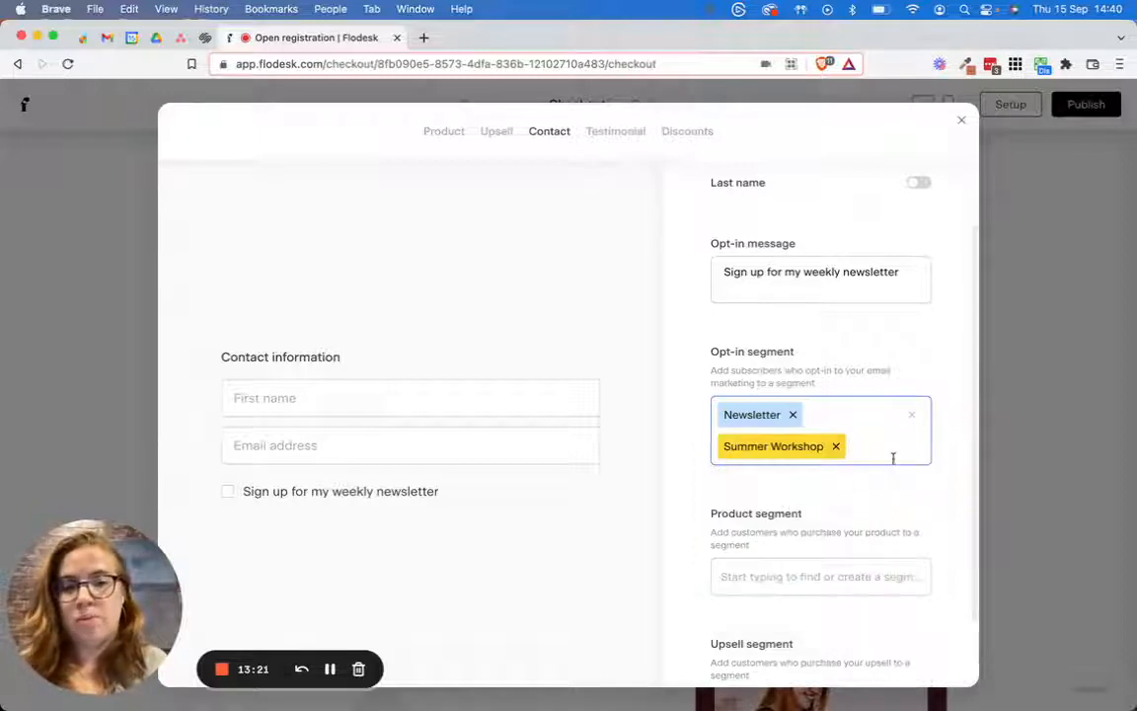
{"action": "scroll", "coordinate": [806, 534], "scroll_direction": "down", "scroll_amount": 2}
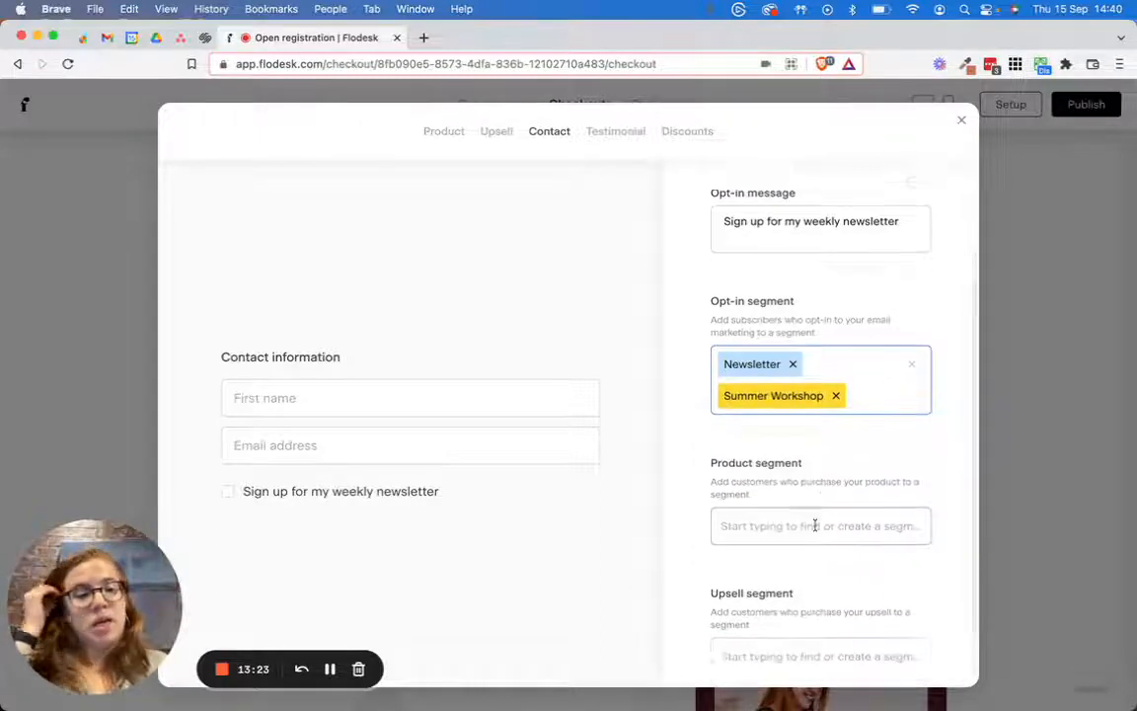
{"action": "left_click", "coordinate": [791, 481]}
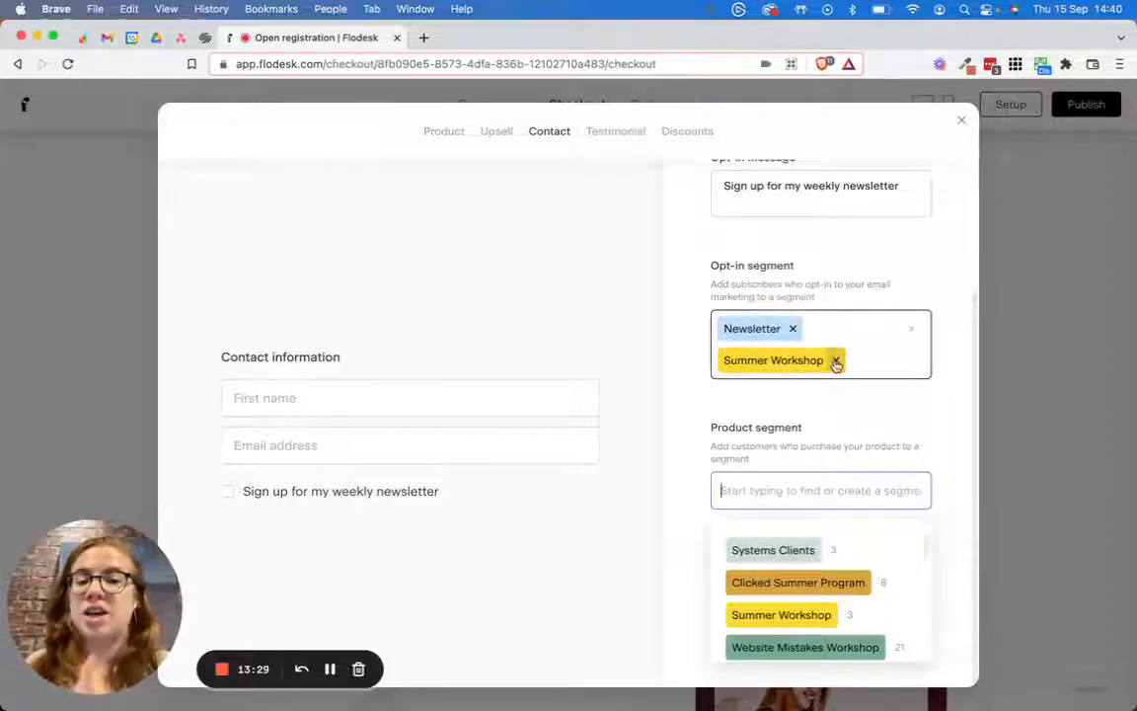
{"action": "left_click", "coordinate": [833, 360]}
Assign Summer Workshop as the product segment for customers who purchase the product.
{"action": "left_click", "coordinate": [781, 486]}
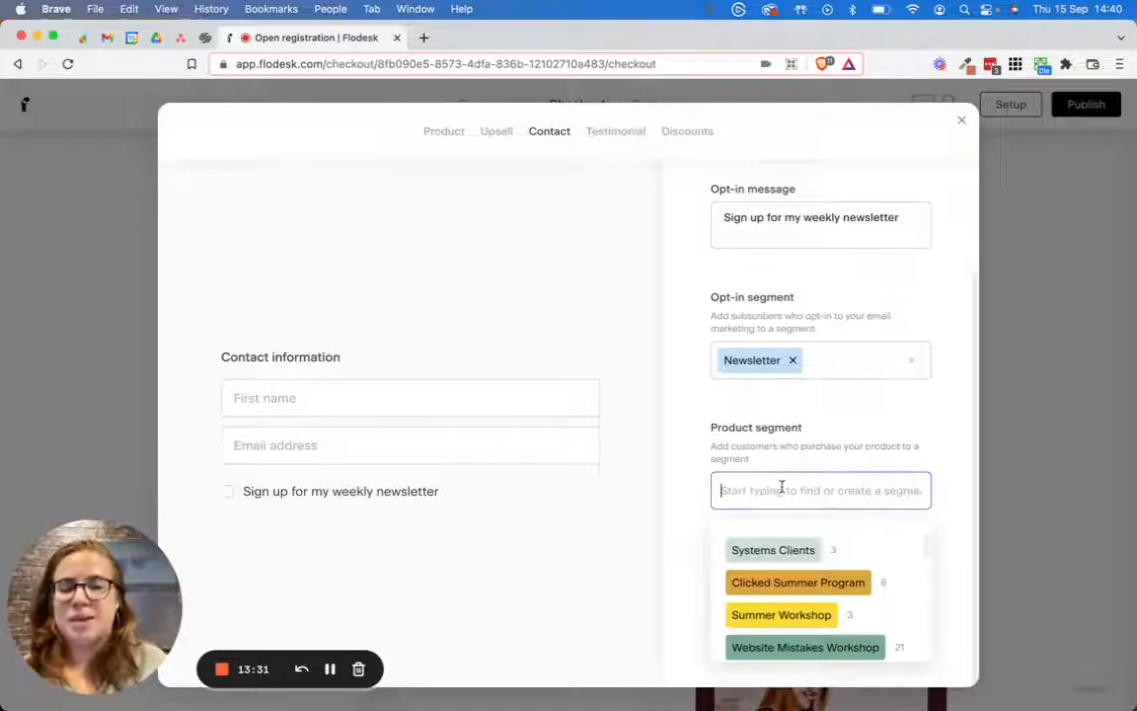
{"action": "left_click", "coordinate": [785, 615]}
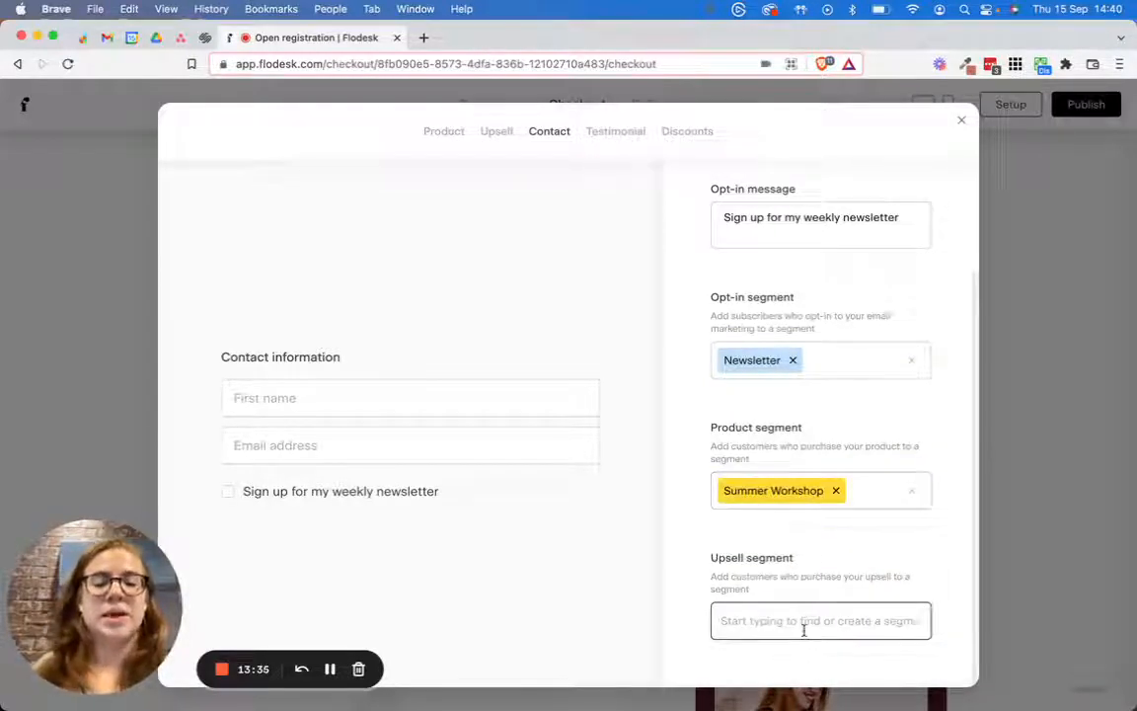
{"action": "left_click", "coordinate": [803, 630]}
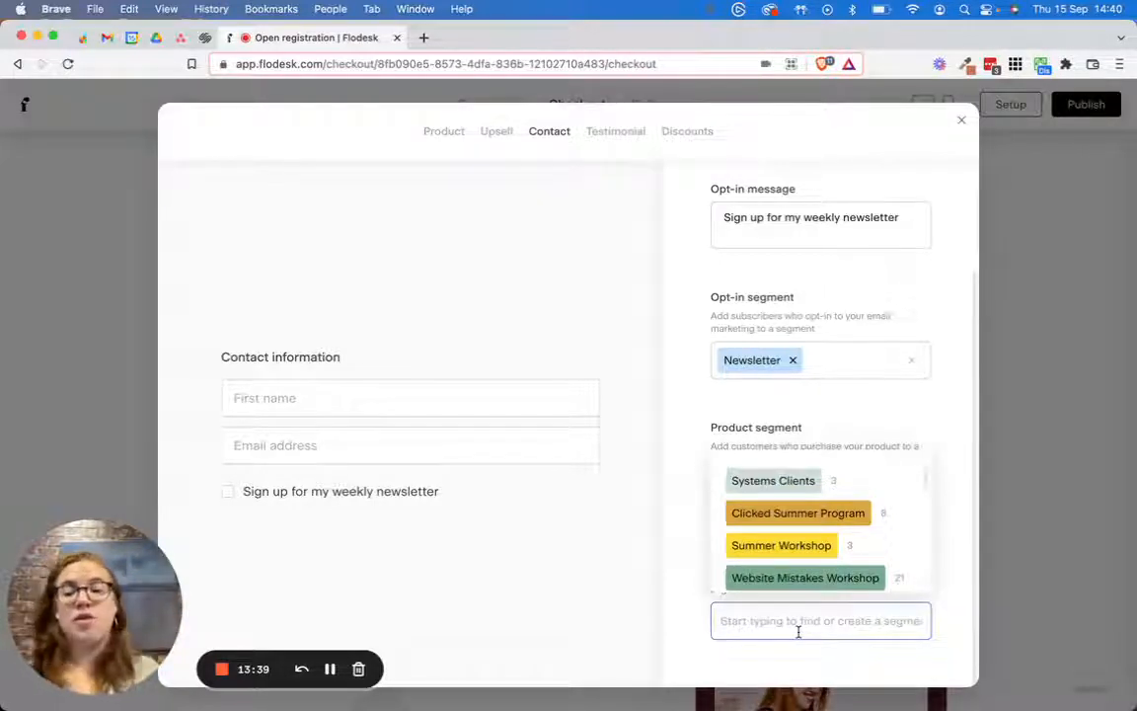
{"action": "type", "text": "power"}
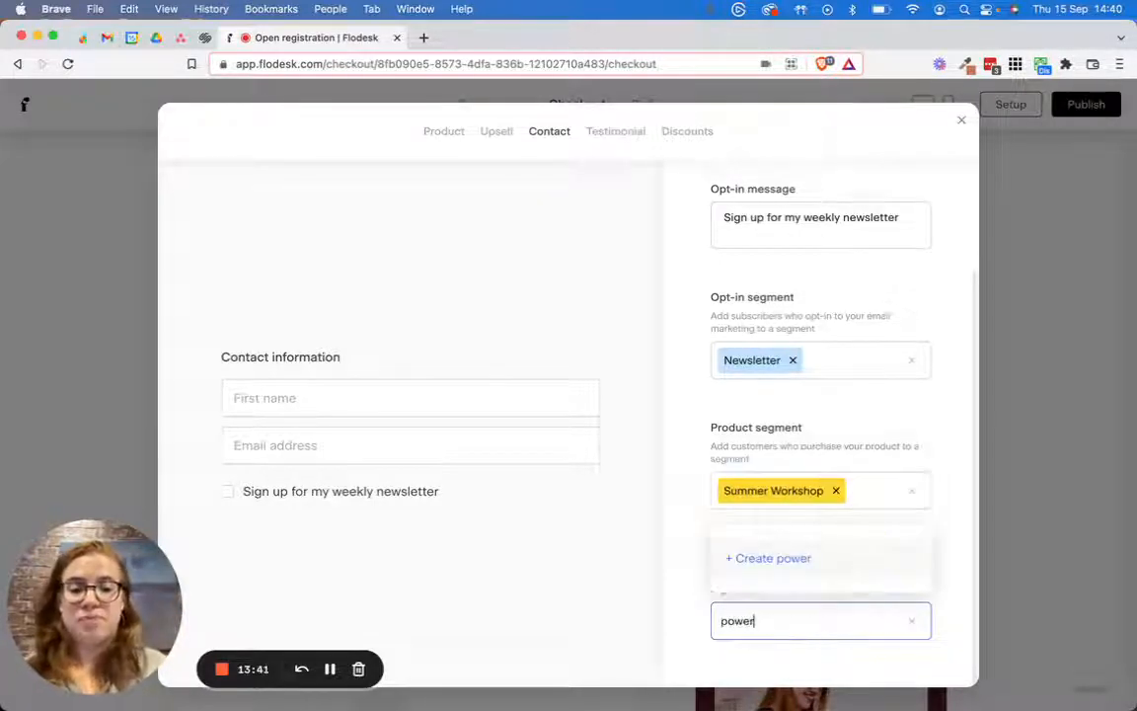
{"action": "type", "text": " Hour"}
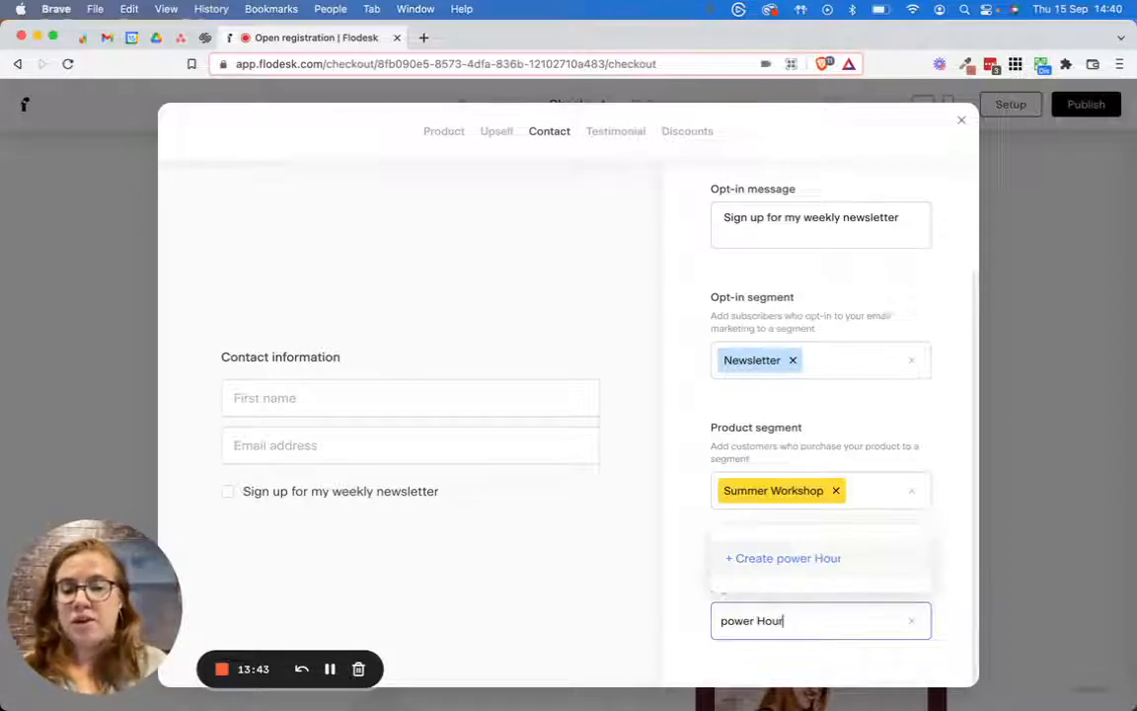
{"action": "key", "text": "BackSpace"}
{"action": "key", "text": "BackSpace"}
{"action": "key", "text": "BackSpace"}
{"action": "key", "text": "BackSpace"}
{"action": "key", "text": "BackSpace"}
{"action": "key", "text": "BackSpace"}
{"action": "key", "text": "BackSpace"}
{"action": "key", "text": "BackSpace"}
{"action": "key", "text": "BackSpace"}
{"action": "key", "text": "BackSpace"}
{"action": "type", "text": "P"}
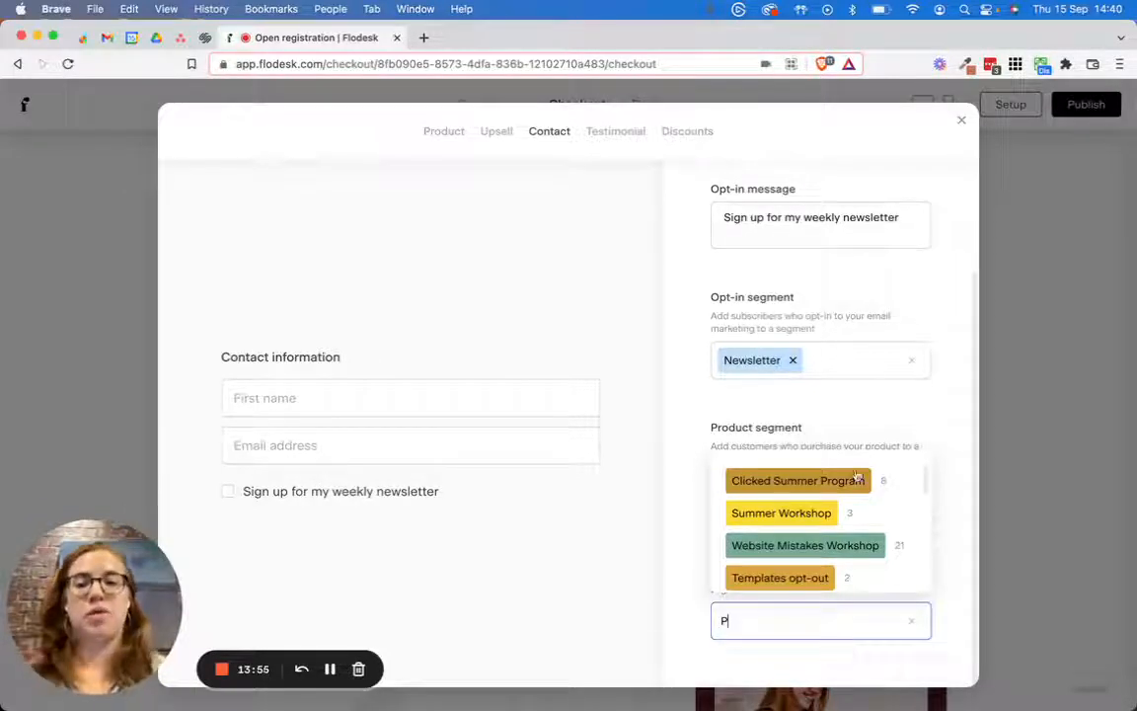
{"action": "left_click", "coordinate": [955, 484]}
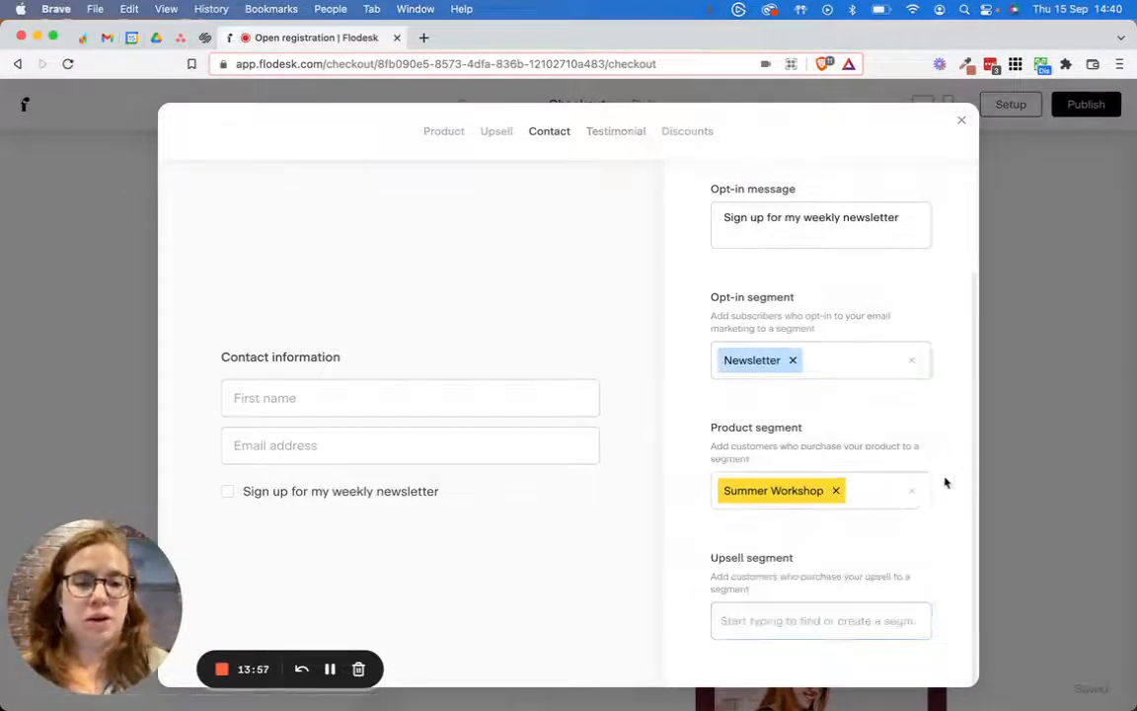
Upload the kaboompics photo of a woman working on a computer from the Brand Stock Photos folder as the testimonial image.
{"action": "left_click", "coordinate": [612, 133]}
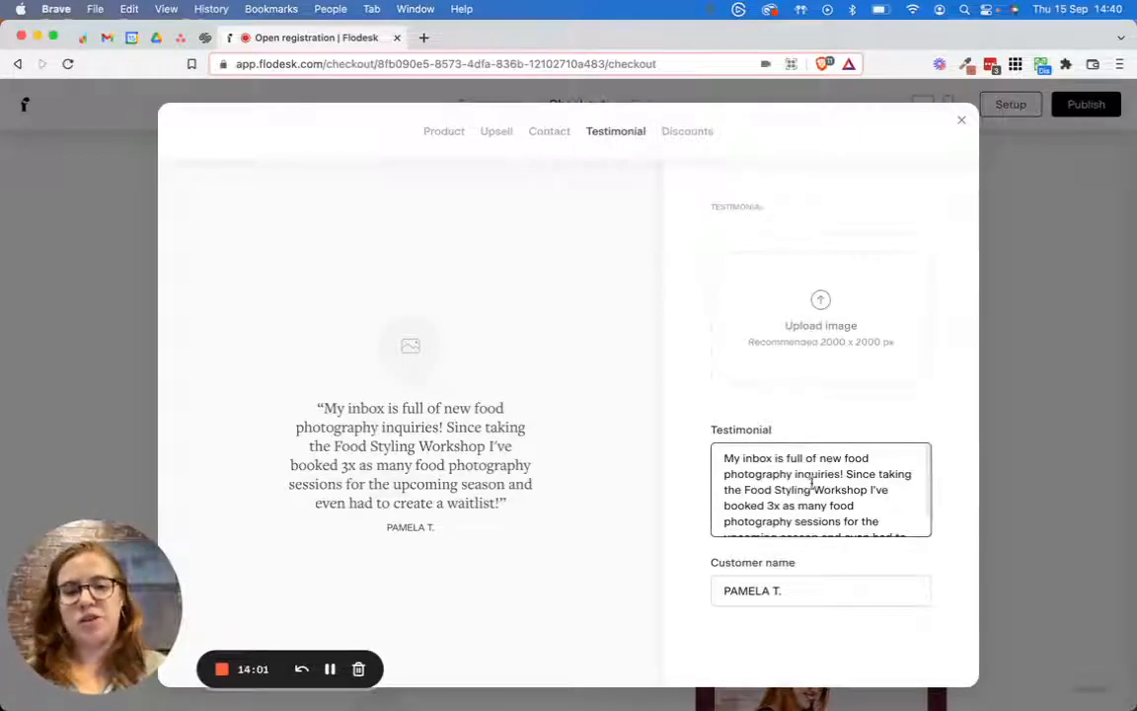
{"action": "scroll", "coordinate": [728, 450], "scroll_direction": "down", "scroll_amount": 2}
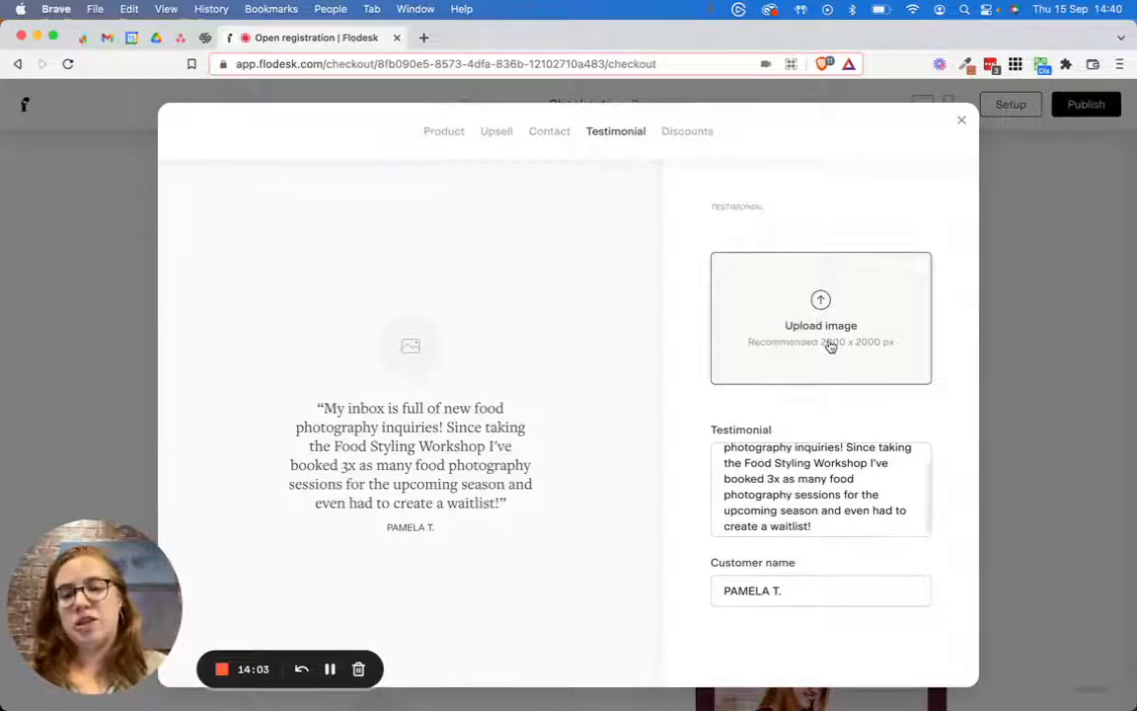
{"action": "left_click", "coordinate": [831, 347]}
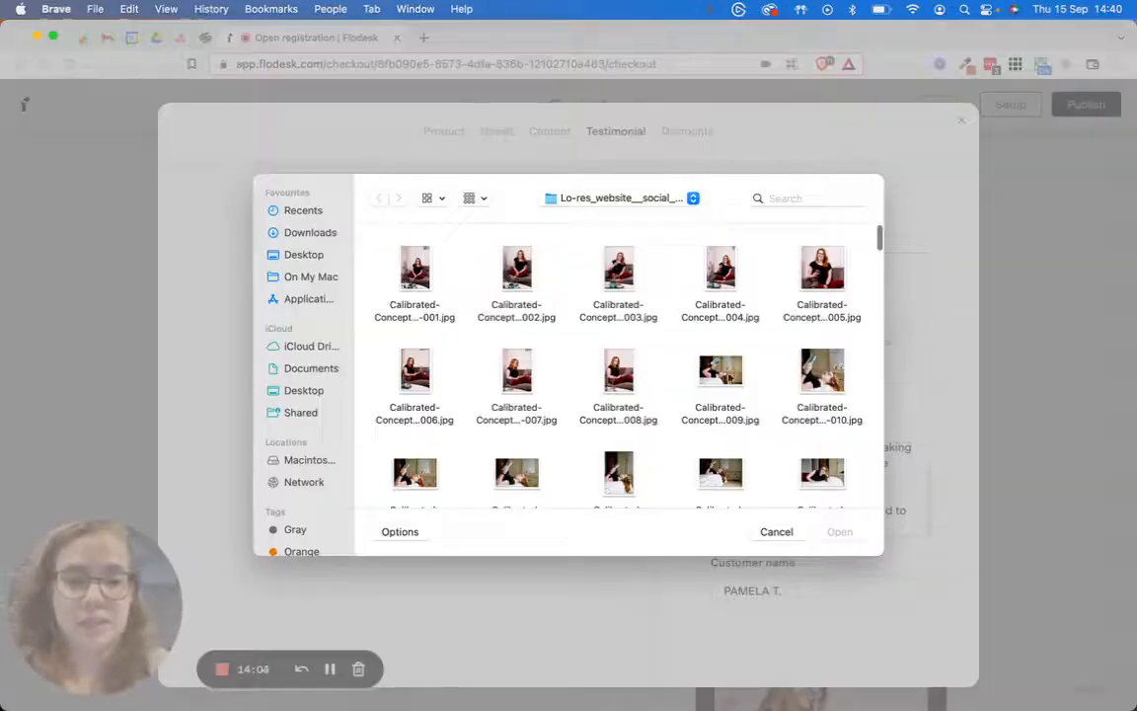
{"action": "left_click", "coordinate": [620, 197]}
{"action": "left_click", "coordinate": [604, 235]}
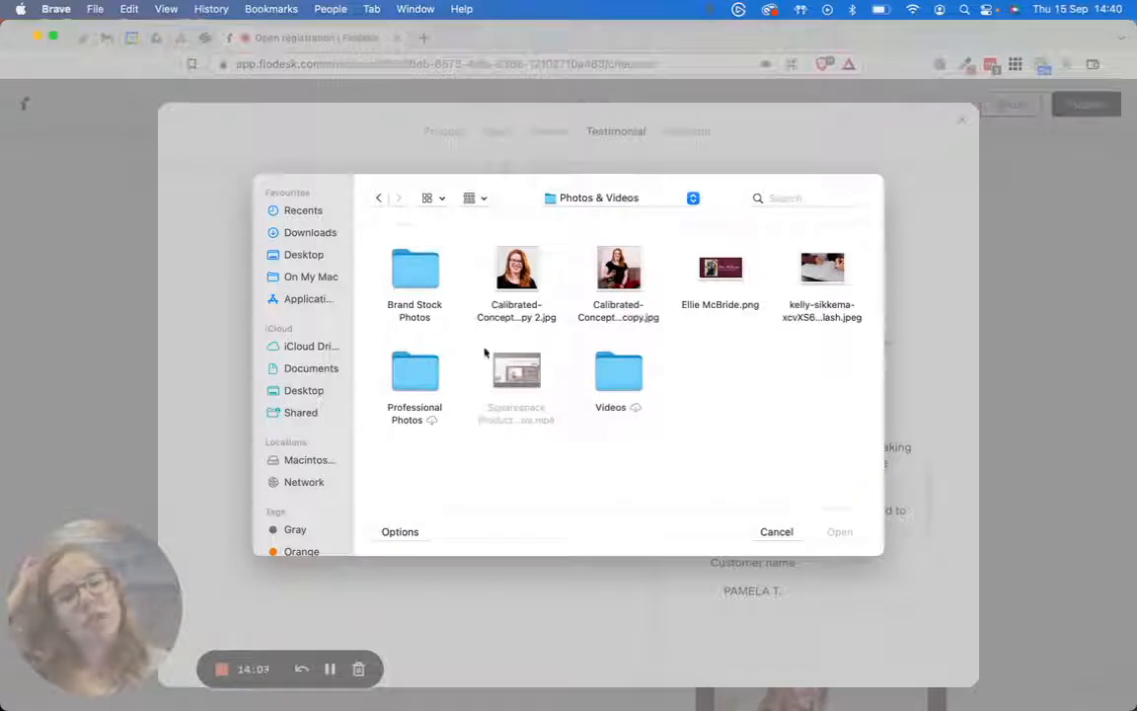
{"action": "double_click", "coordinate": [415, 272]}
{"action": "scroll", "coordinate": [771, 327], "scroll_direction": "down", "scroll_amount": 3}
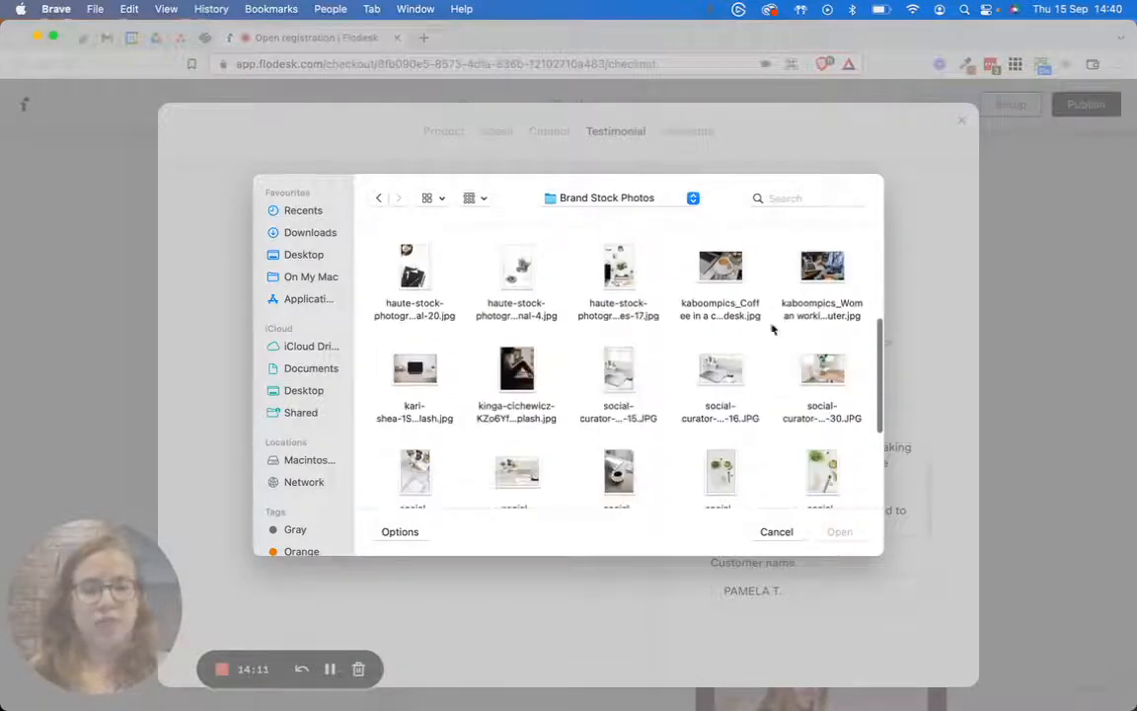
{"action": "left_click", "coordinate": [822, 272]}
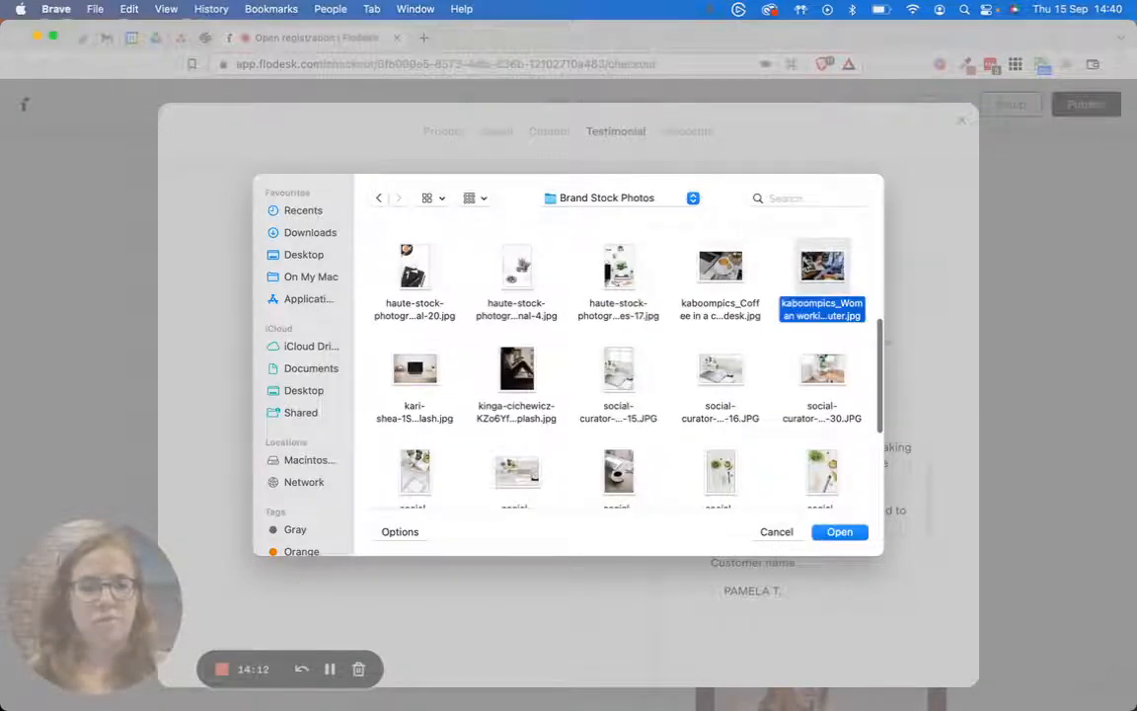
{"action": "left_click", "coordinate": [839, 531]}
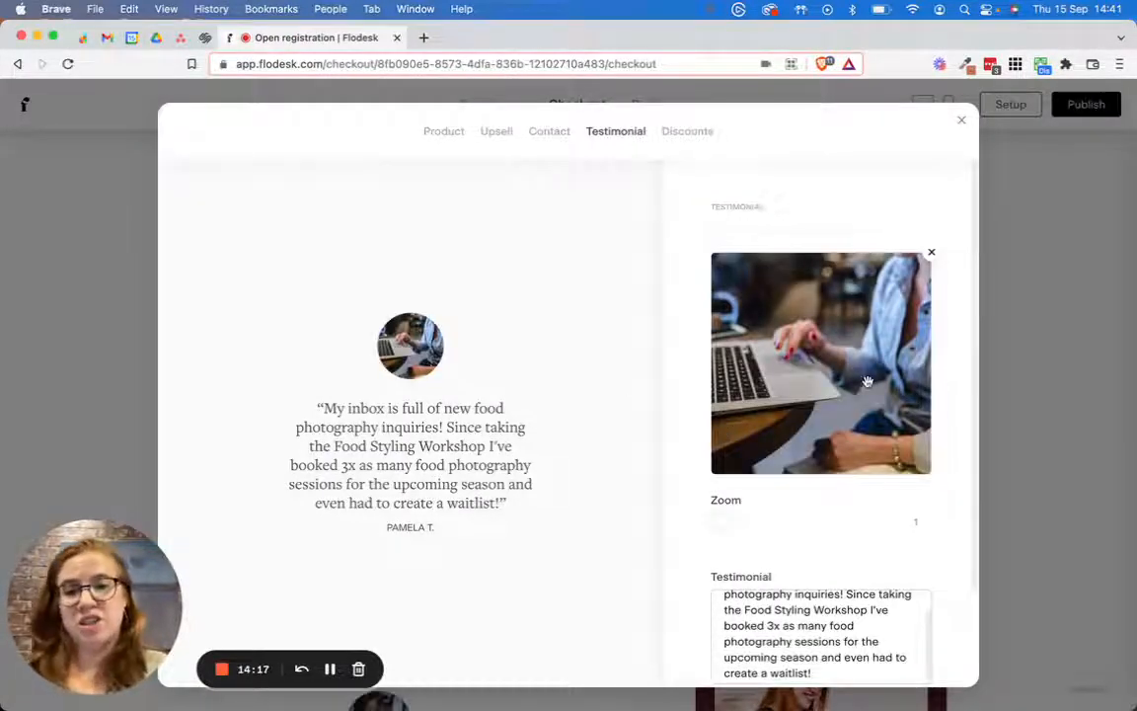
Adjust the testimonial image's zoom, ending at about 1.04.
{"action": "scroll", "coordinate": [733, 406], "scroll_direction": "down", "scroll_amount": 1}
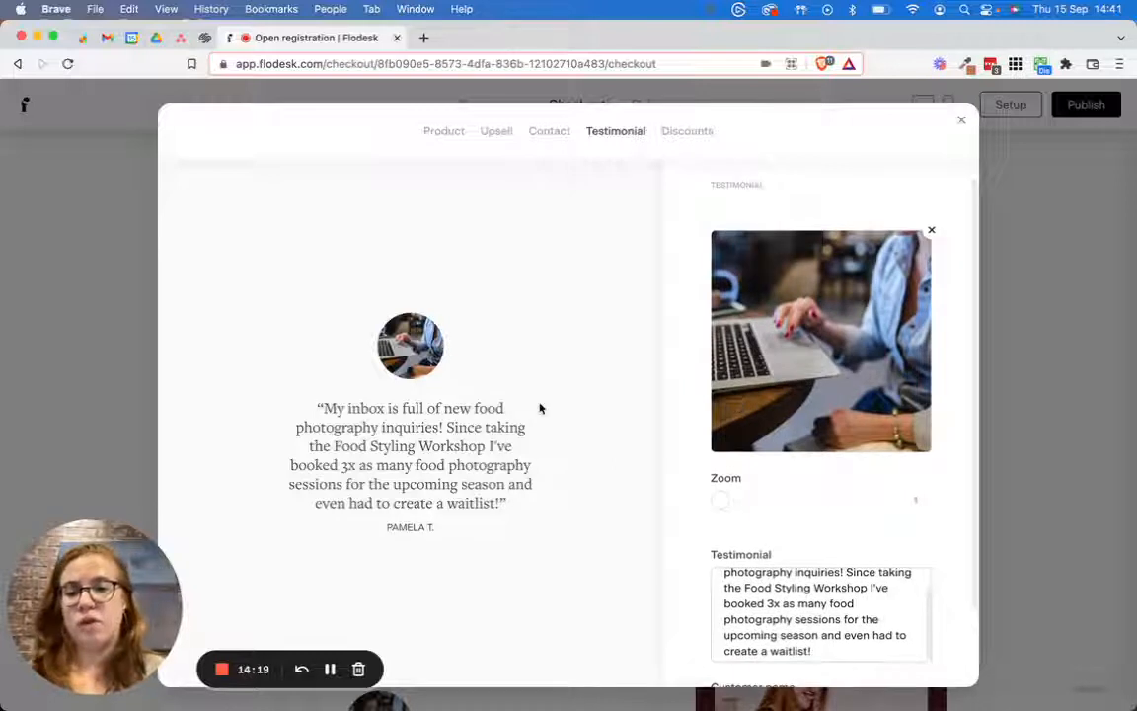
{"action": "scroll", "coordinate": [774, 391], "scroll_direction": "down", "scroll_amount": 3}
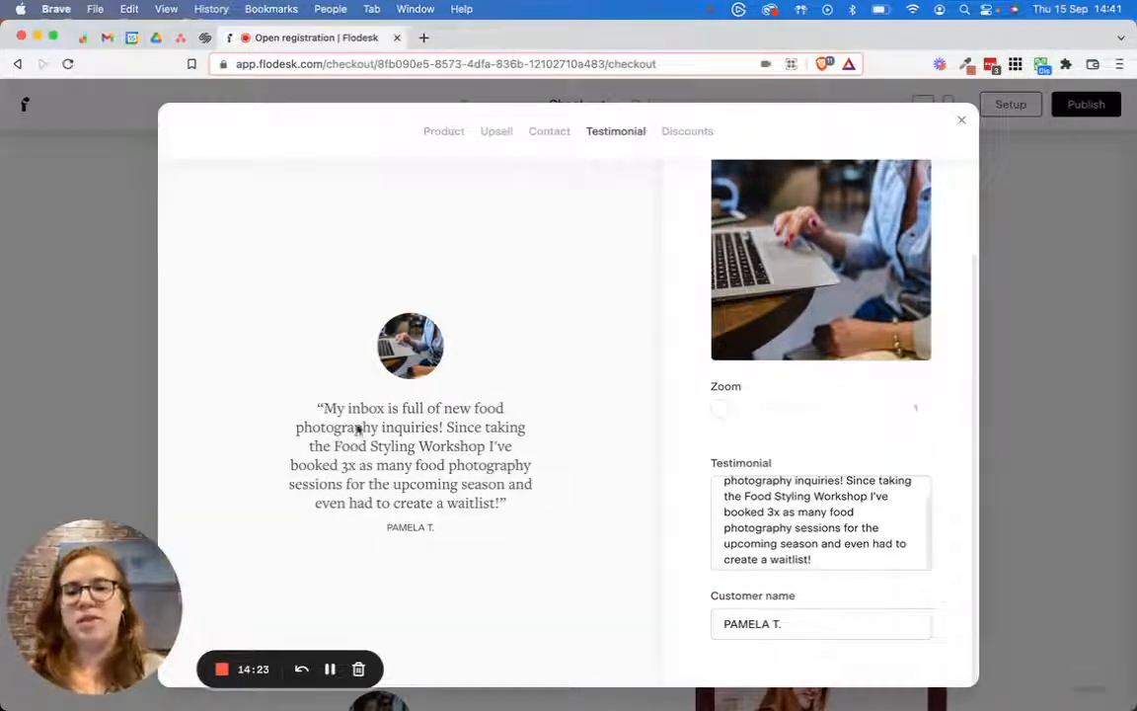
{"action": "left_click", "coordinate": [776, 411]}
{"action": "left_click_drag", "start_coordinate": [829, 414], "coordinate": [720, 405]}
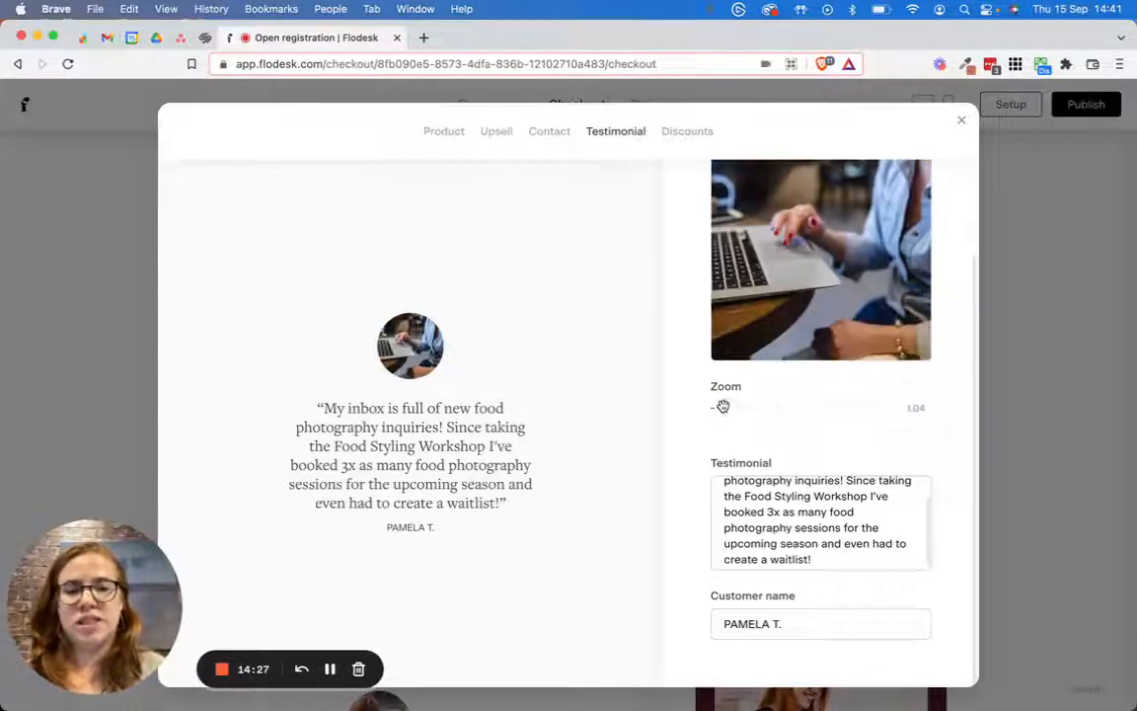
Start a new discount named Client Power Hour Discount with the discount code CLIENTSONLY.
{"action": "left_click", "coordinate": [697, 128]}
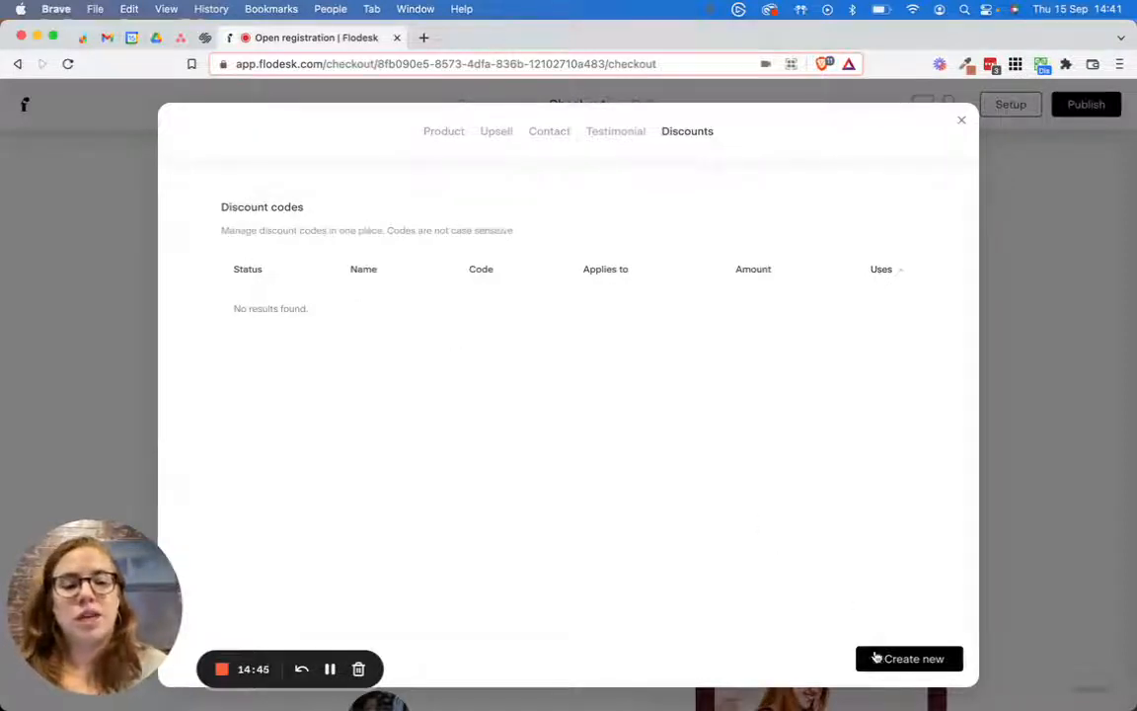
{"action": "left_click", "coordinate": [875, 657]}
{"action": "left_click", "coordinate": [456, 285]}
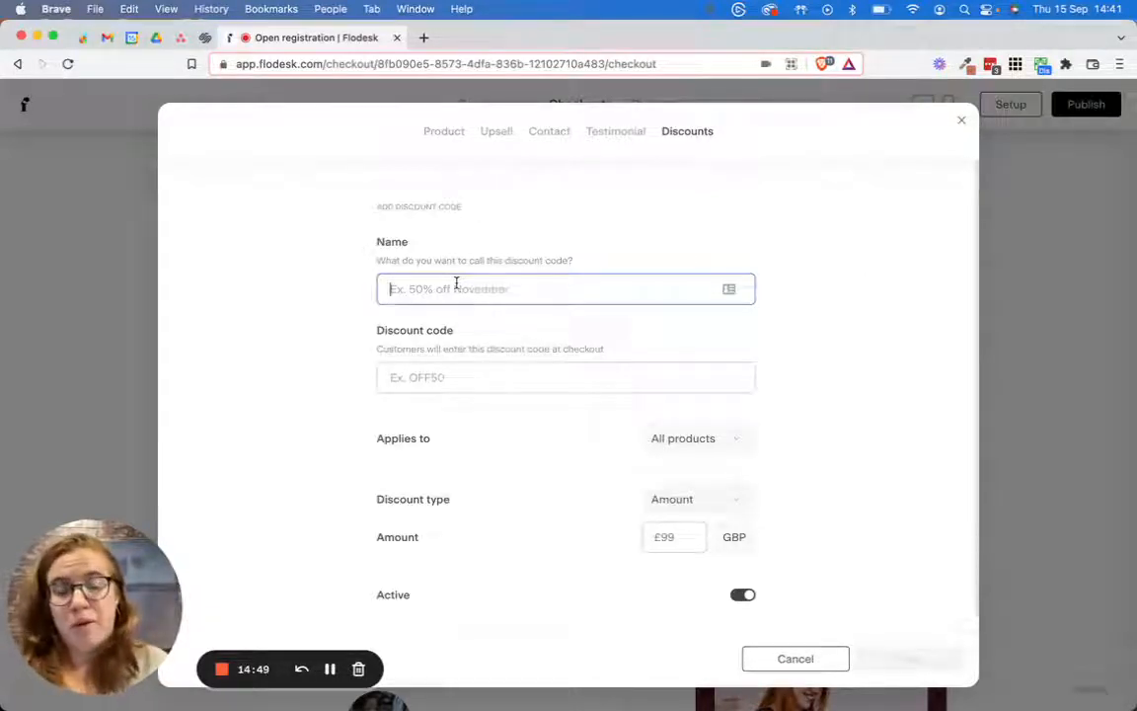
{"action": "type", "text": "Client "}
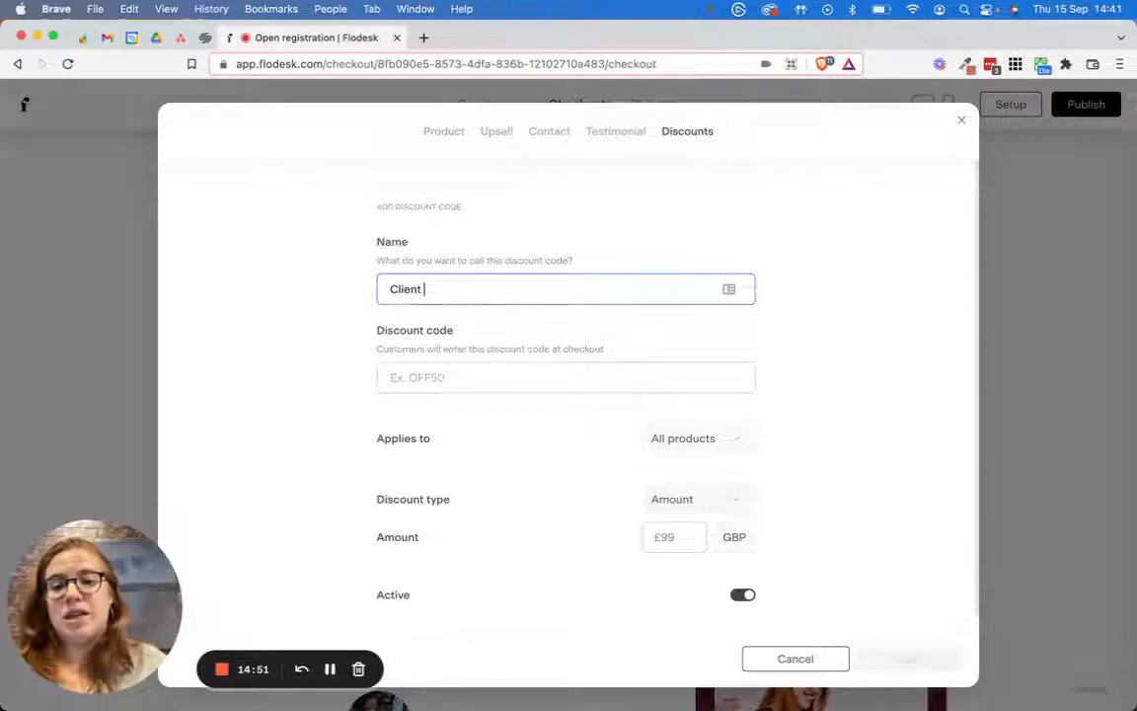
{"action": "type", "text": "Power Hour Dis"}
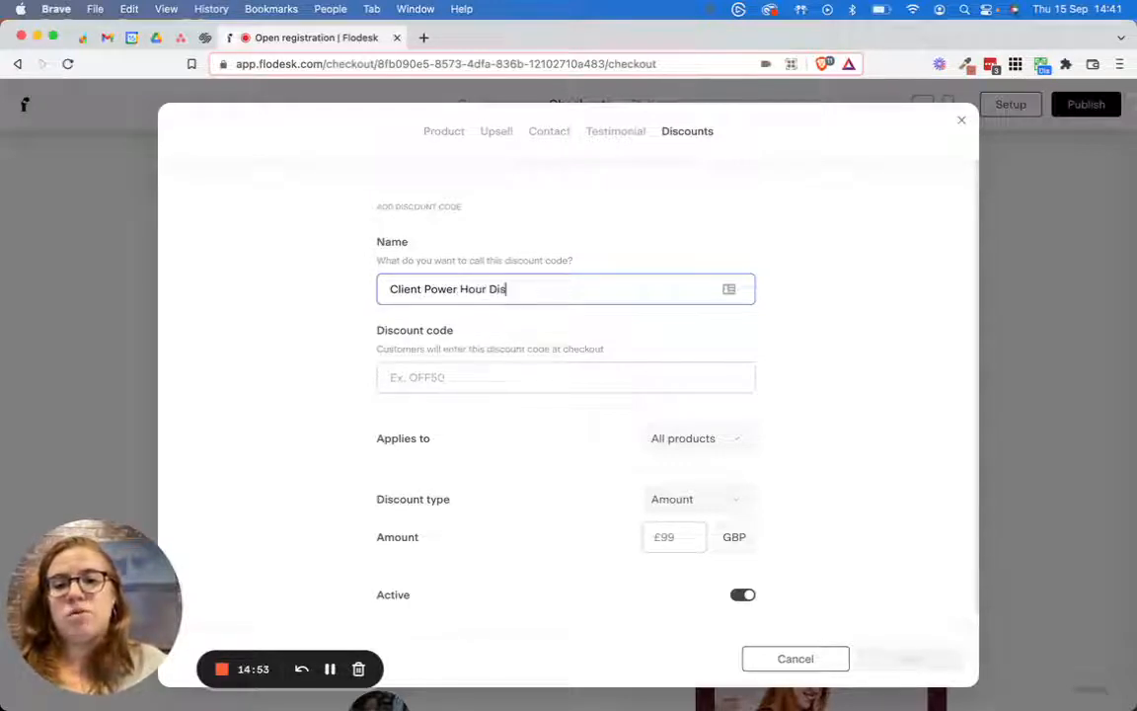
{"action": "type", "text": "count"}
{"action": "left_click", "coordinate": [443, 380]}
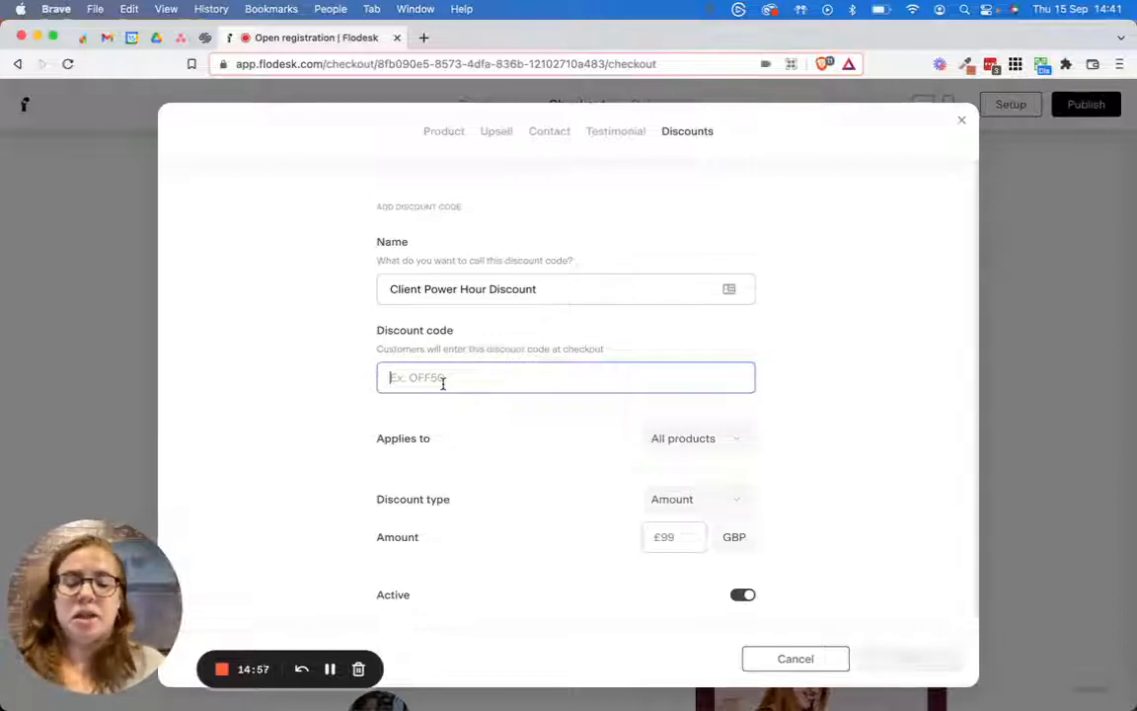
{"action": "type", "text": "CLIENTSONLY"}
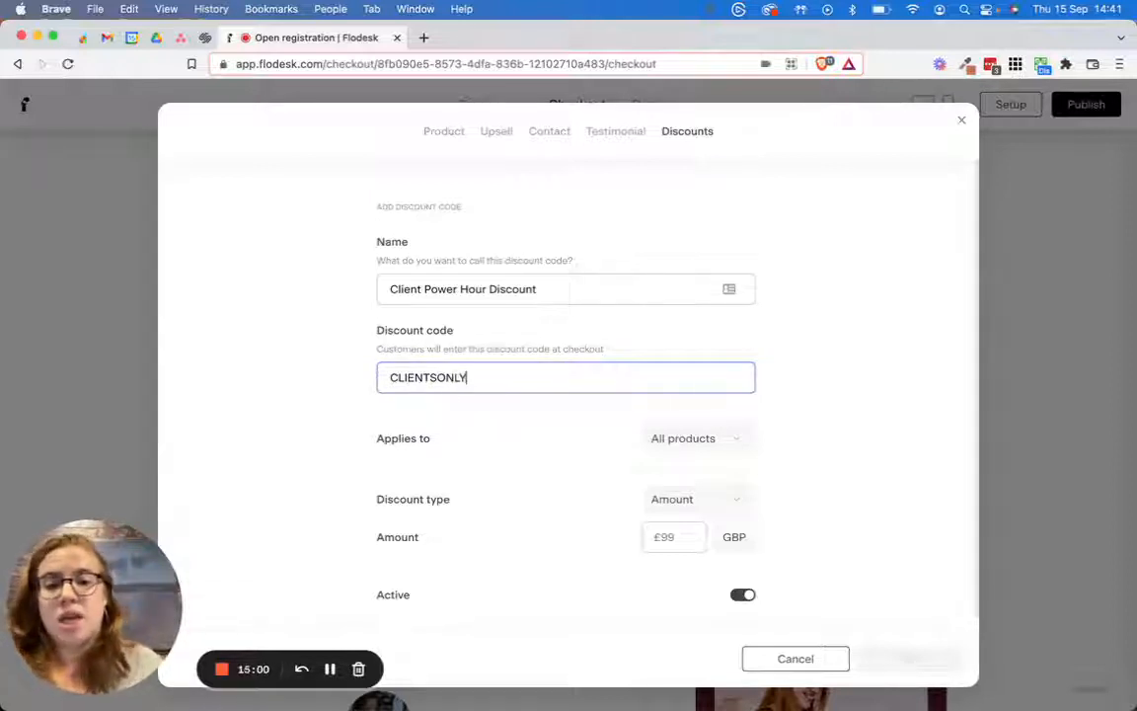
Try a percent discount type with an amount of 25.
{"action": "scroll", "coordinate": [658, 426], "scroll_direction": "down", "scroll_amount": 1}
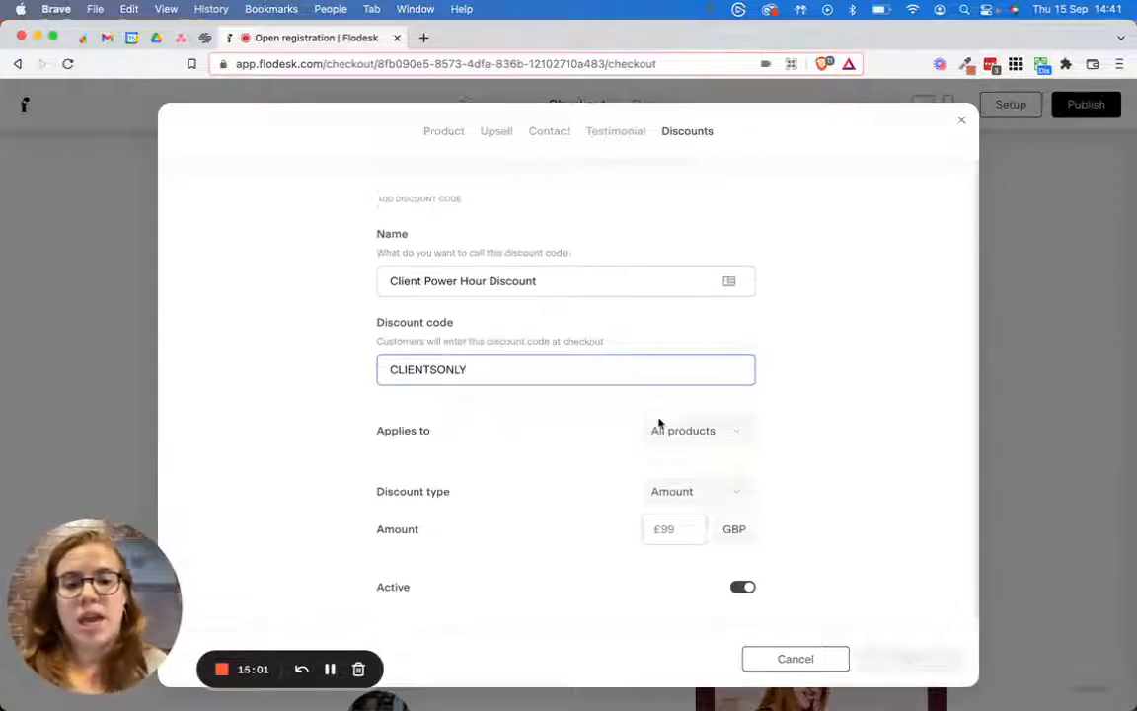
{"action": "left_click", "coordinate": [677, 485]}
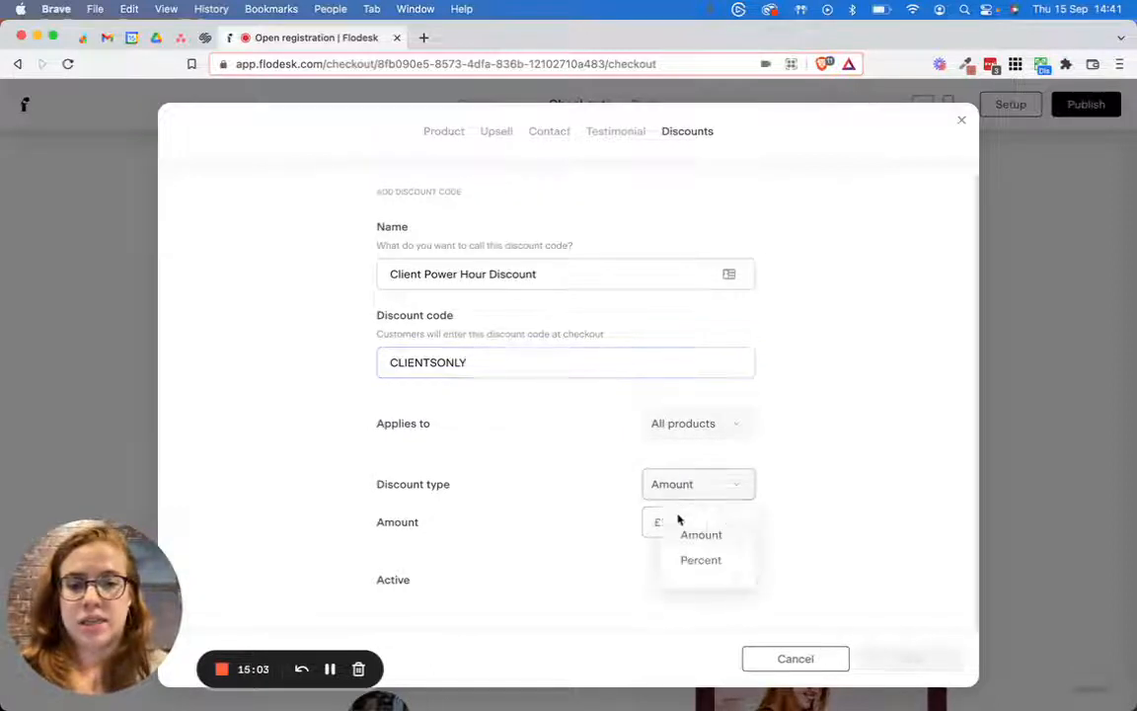
{"action": "left_click", "coordinate": [701, 559]}
{"action": "left_click", "coordinate": [667, 520]}
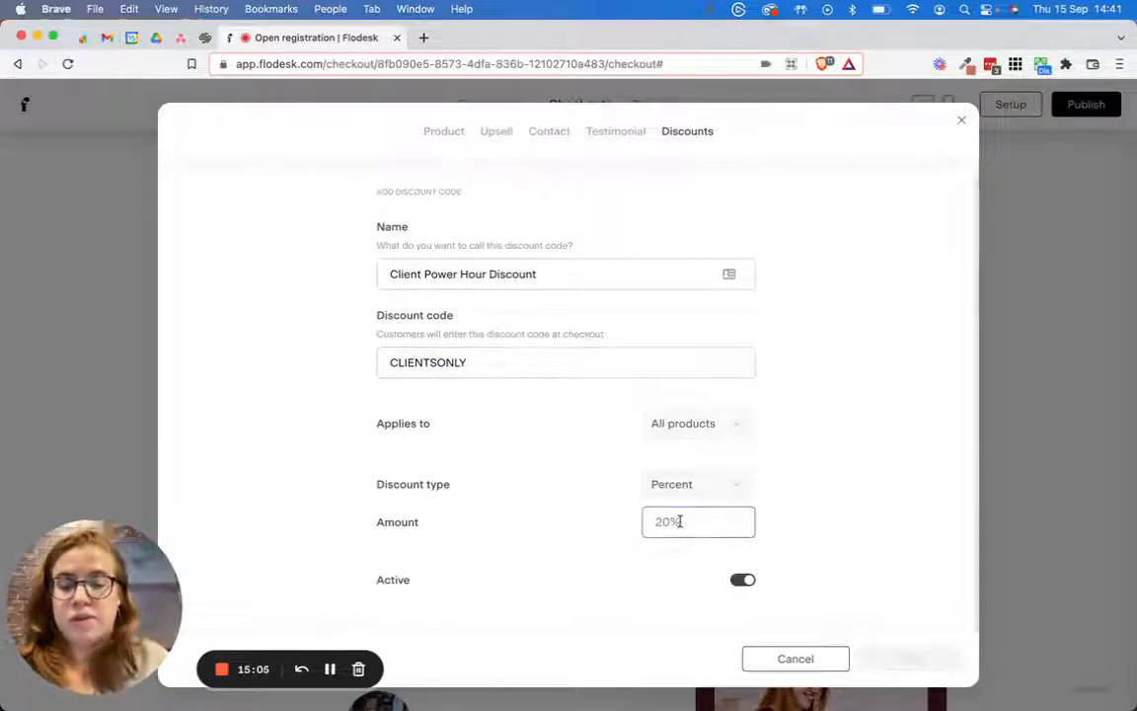
{"action": "type", "text": "25"}
Make the discount a fixed amount of £10 and save the discount code.
{"action": "left_click", "coordinate": [699, 486]}
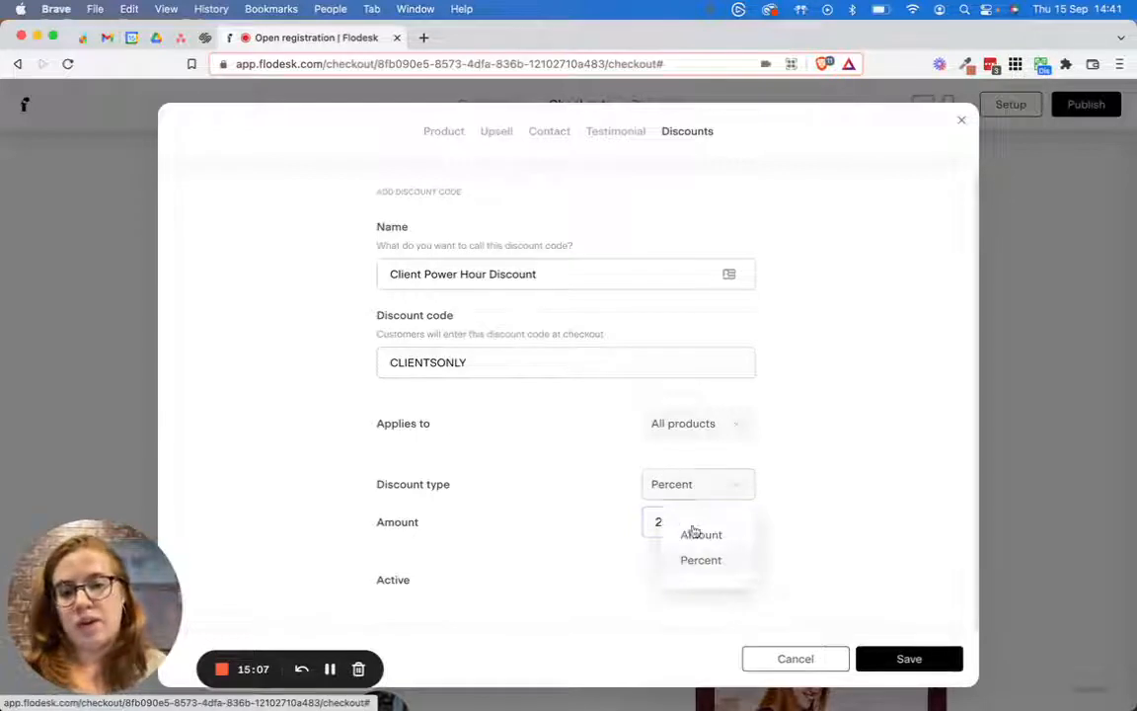
{"action": "left_click", "coordinate": [699, 535]}
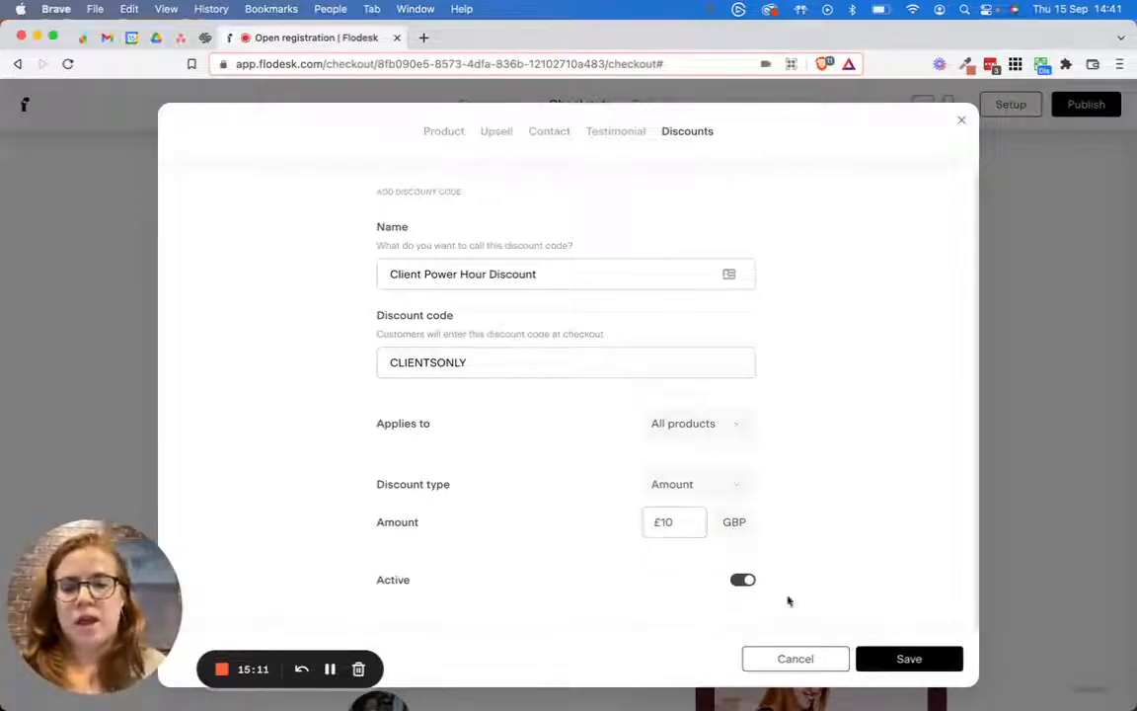
{"action": "left_click", "coordinate": [913, 658]}
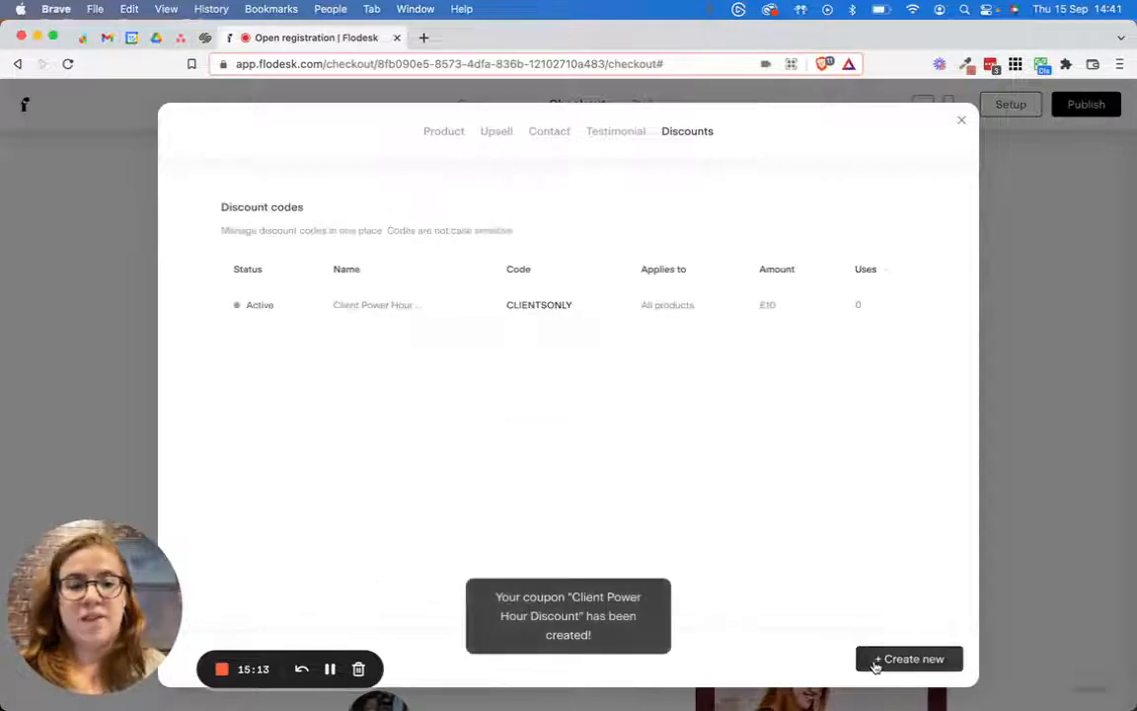
{"action": "left_click", "coordinate": [877, 659]}
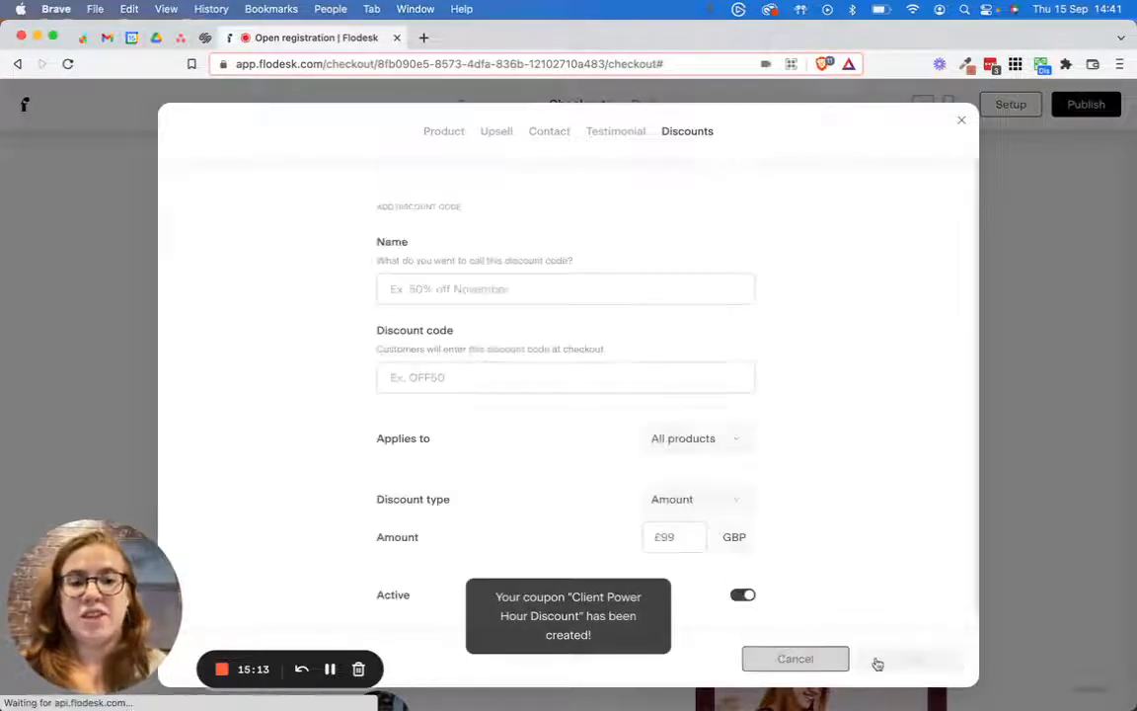
{"action": "left_click", "coordinate": [816, 663]}
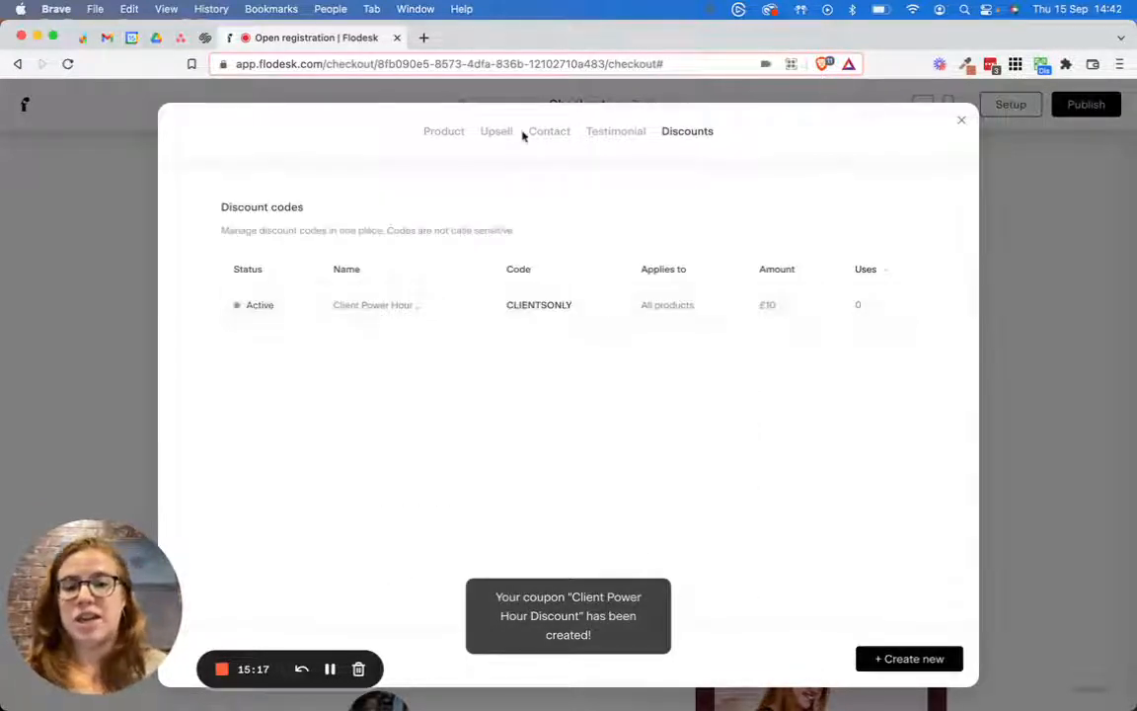
Set the upsell offer's background color to #51182B and close the setup dialog.
{"action": "left_click", "coordinate": [606, 137]}
{"action": "left_click", "coordinate": [538, 136]}
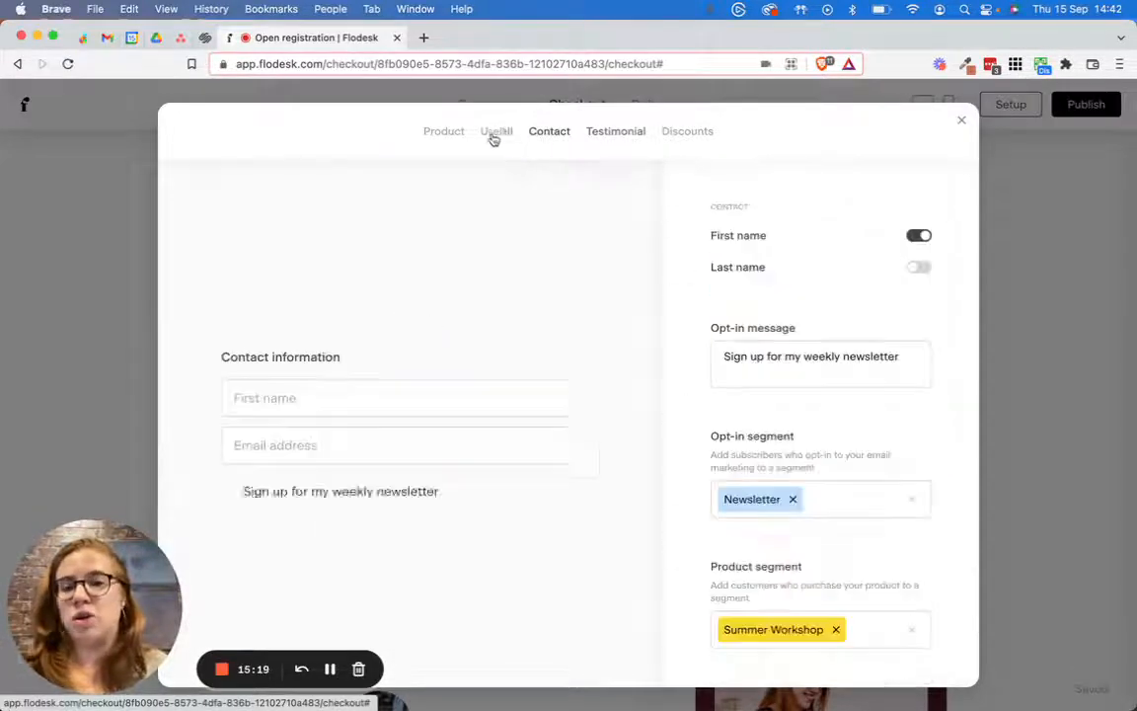
{"action": "left_click", "coordinate": [494, 139]}
{"action": "left_click", "coordinate": [424, 132]}
{"action": "left_click", "coordinate": [497, 133]}
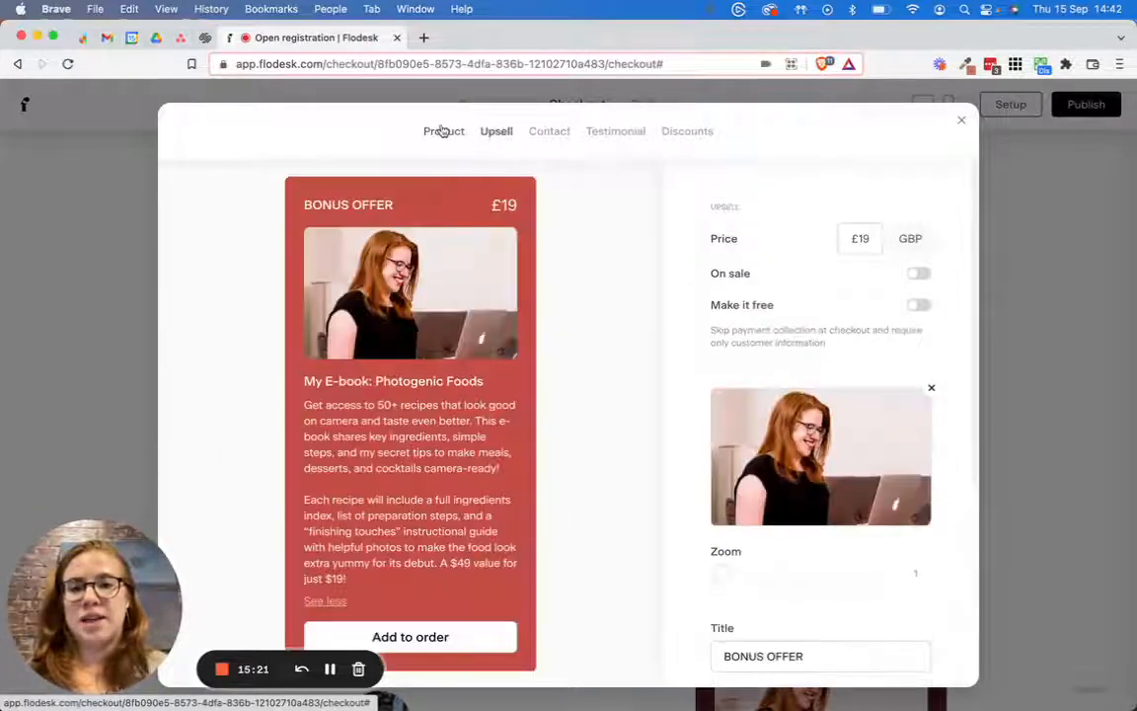
{"action": "scroll", "coordinate": [685, 350], "scroll_direction": "down", "scroll_amount": 5}
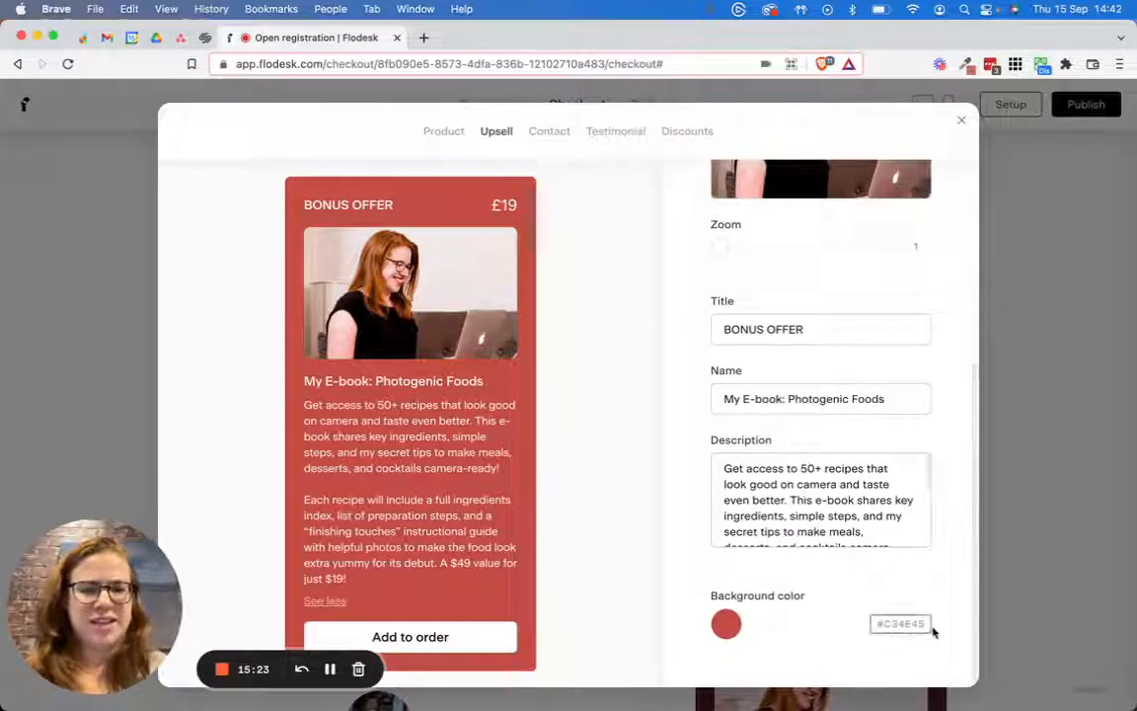
{"action": "left_click", "coordinate": [922, 624]}
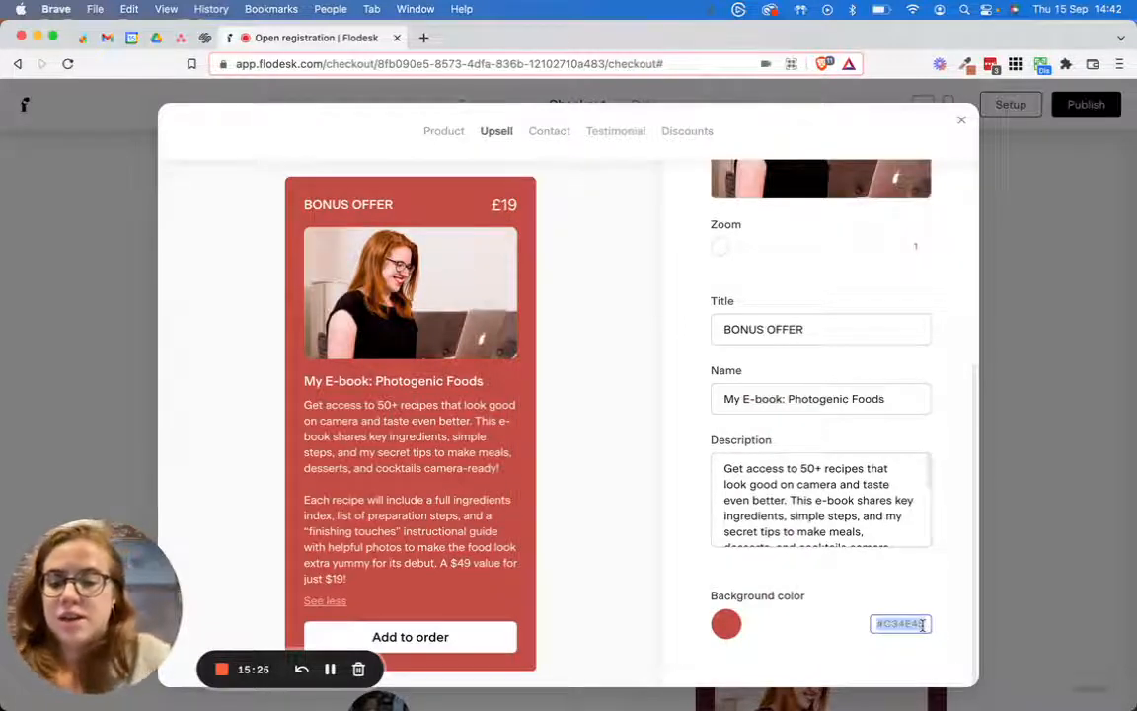
{"action": "type", "text": "#51182B"}
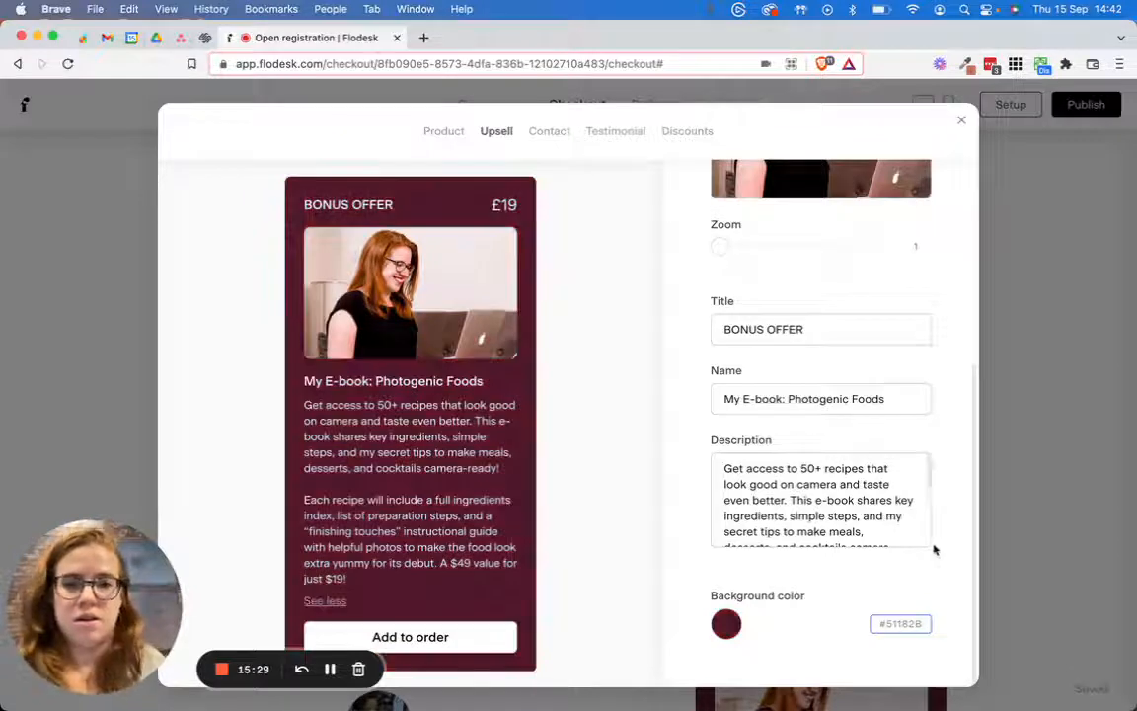
{"action": "scroll", "coordinate": [928, 533], "scroll_direction": "down", "scroll_amount": 3}
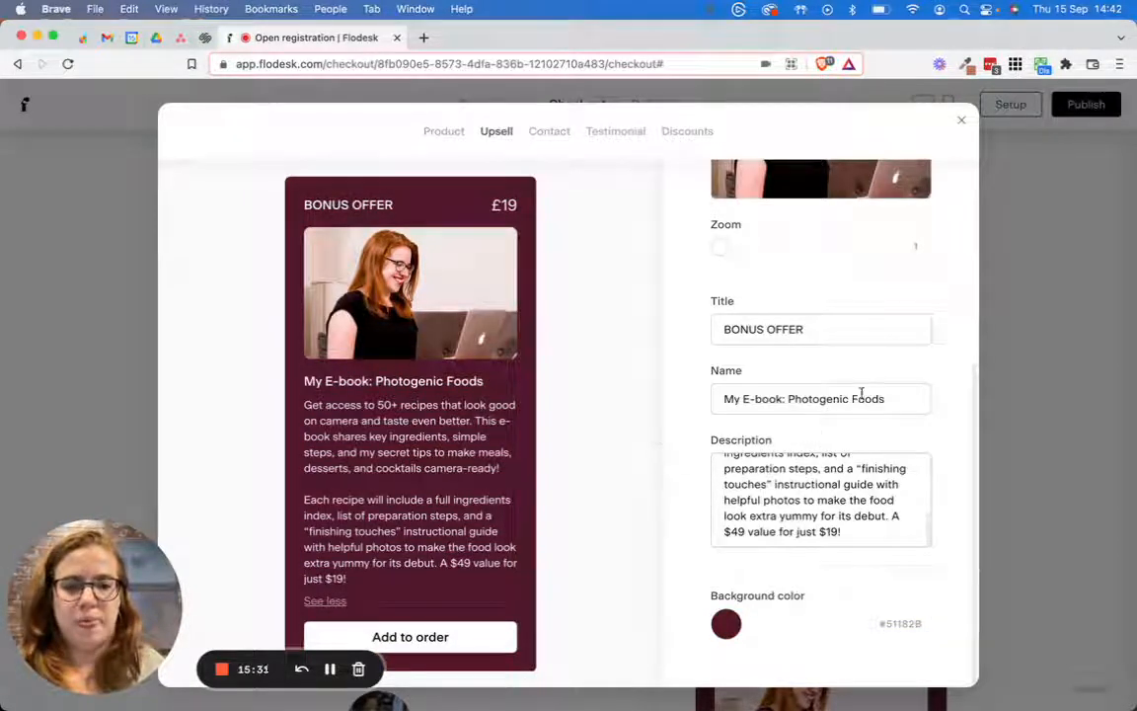
{"action": "left_click", "coordinate": [964, 123]}
Review the checkout page's order form and bonus offer, and look through the sales page down to its end.
{"action": "scroll", "coordinate": [796, 399], "scroll_direction": "down", "scroll_amount": 5}
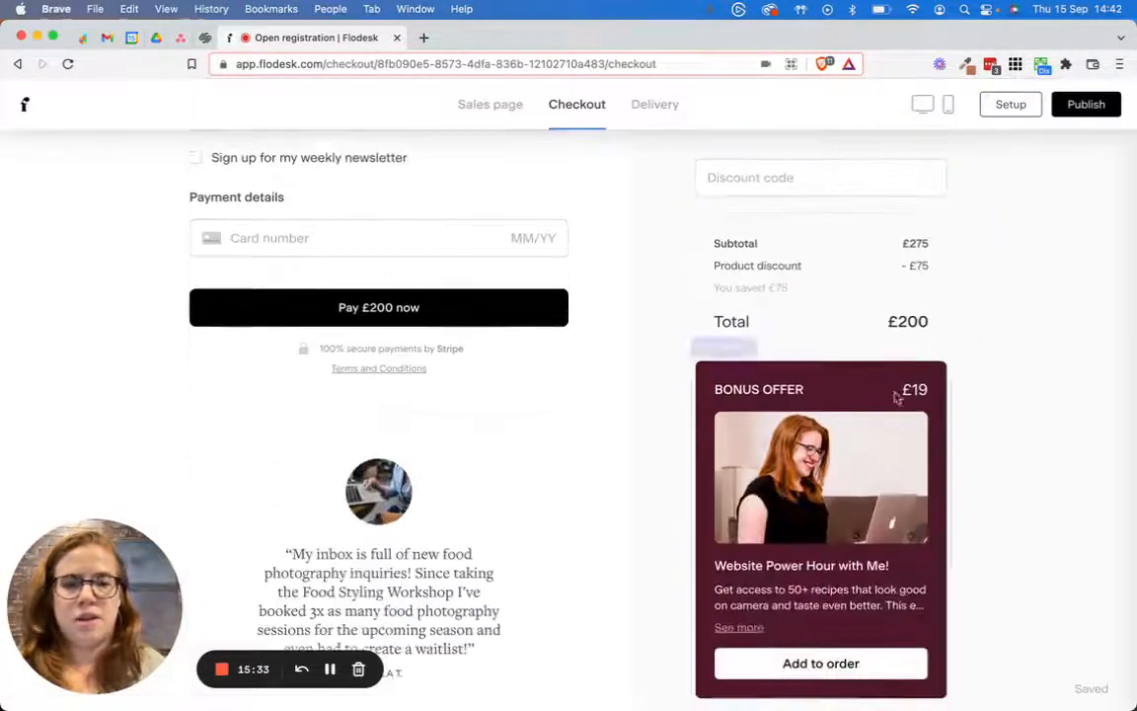
{"action": "scroll", "coordinate": [547, 323], "scroll_direction": "up", "scroll_amount": 5}
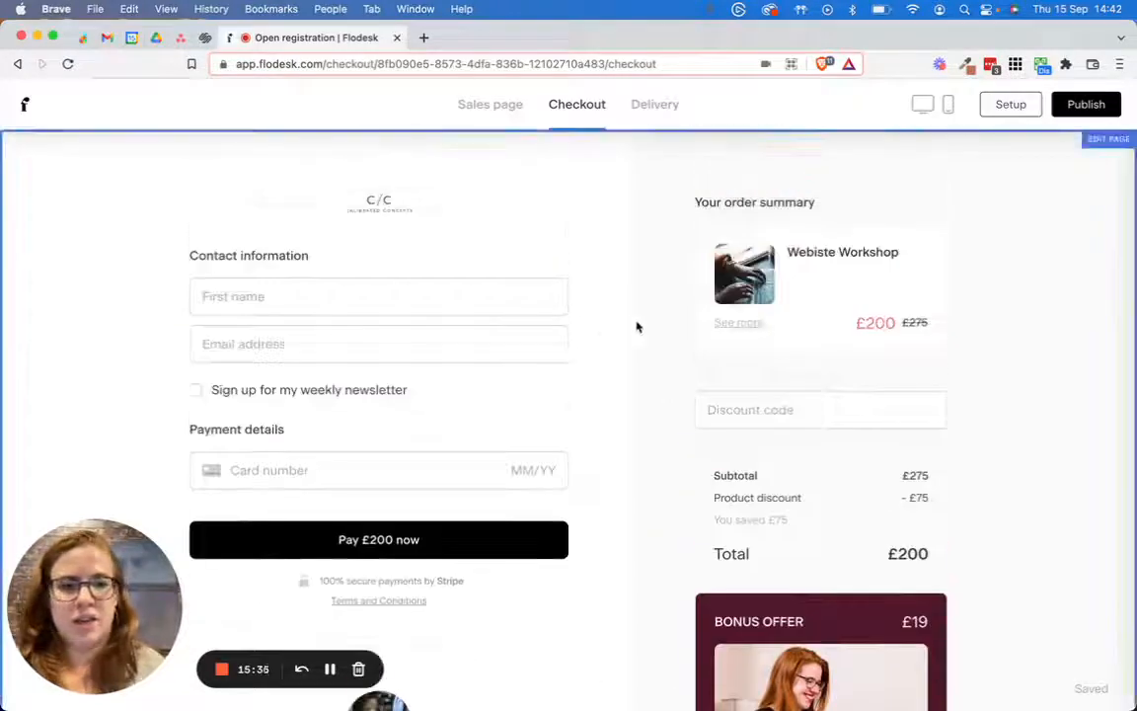
{"action": "scroll", "coordinate": [637, 324], "scroll_direction": "down", "scroll_amount": 5}
{"action": "scroll", "coordinate": [782, 452], "scroll_direction": "up", "scroll_amount": 5}
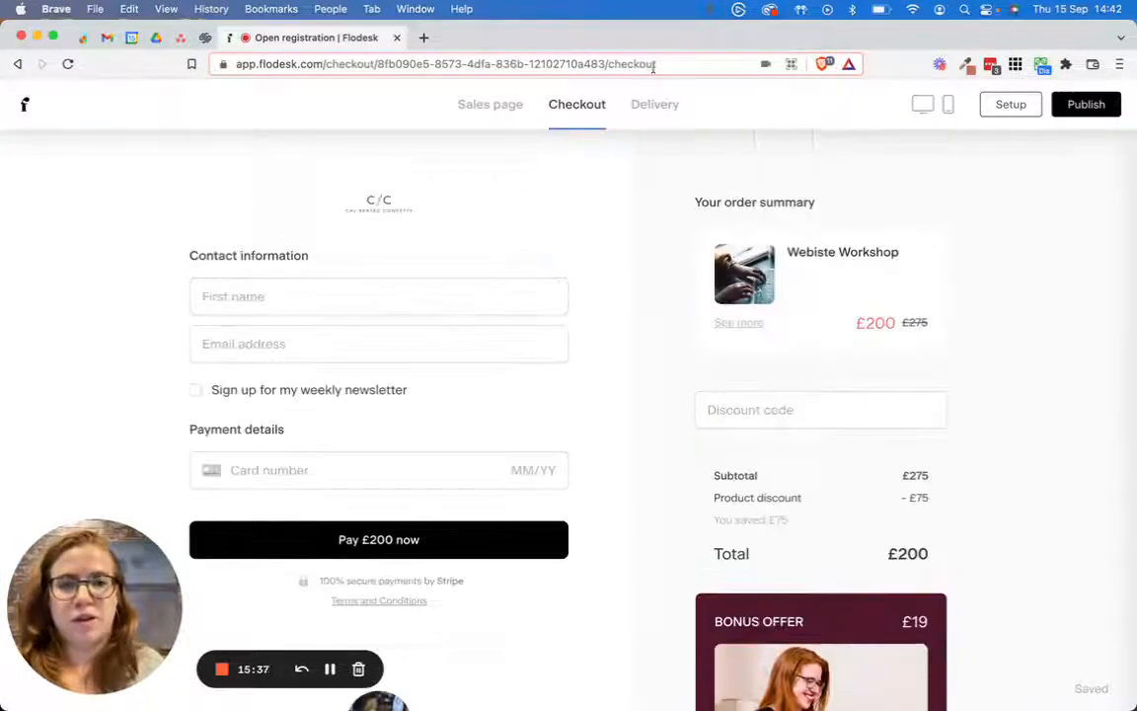
{"action": "left_click", "coordinate": [650, 107]}
{"action": "left_click", "coordinate": [581, 104]}
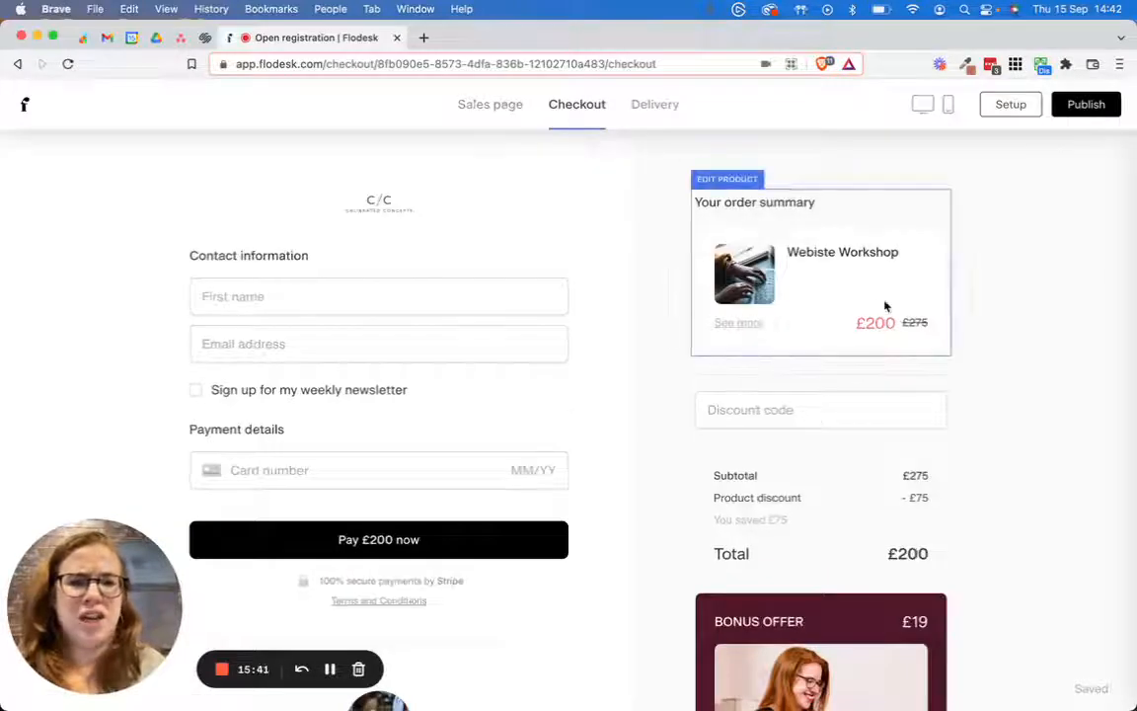
{"action": "left_click", "coordinate": [474, 111]}
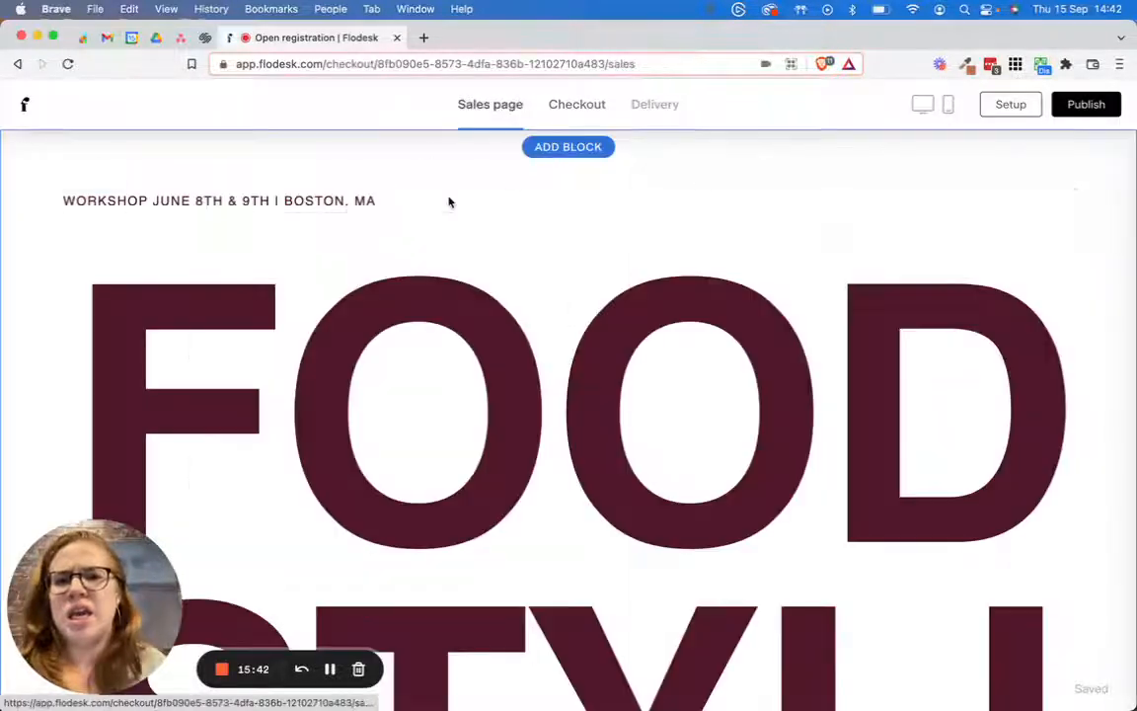
{"action": "scroll", "coordinate": [431, 289], "scroll_direction": "down", "scroll_amount": 20}
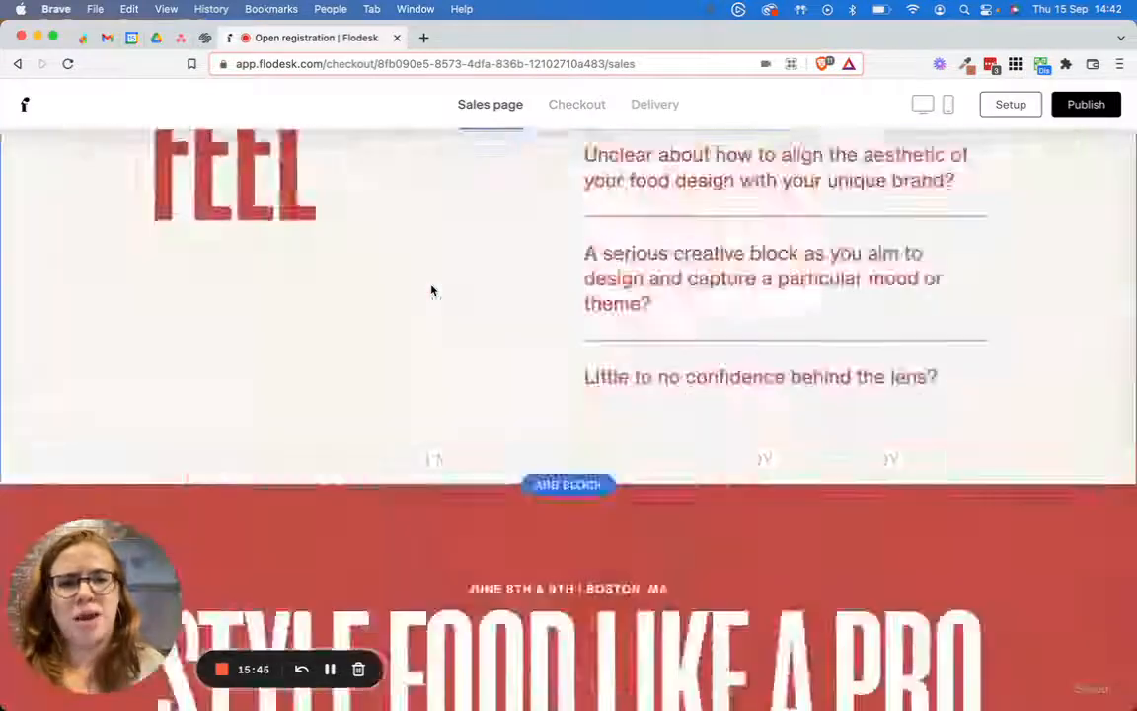
{"action": "scroll", "coordinate": [432, 289], "scroll_direction": "down", "scroll_amount": 20}
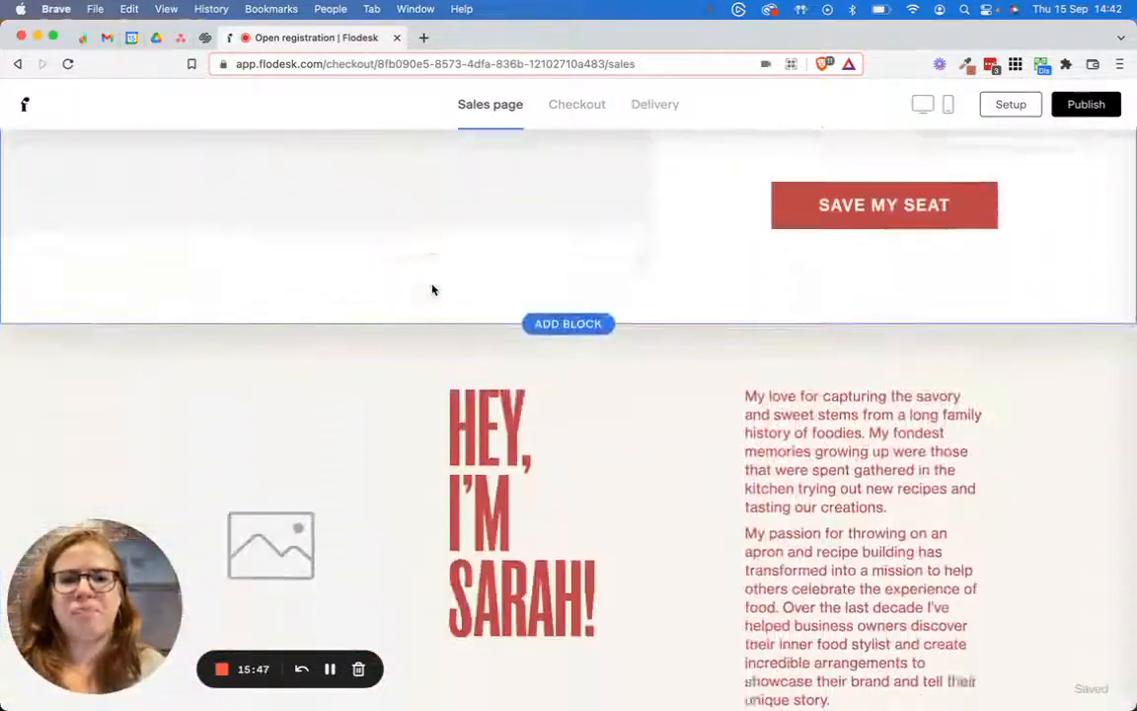
{"action": "scroll", "coordinate": [432, 289], "scroll_direction": "down", "scroll_amount": 20}
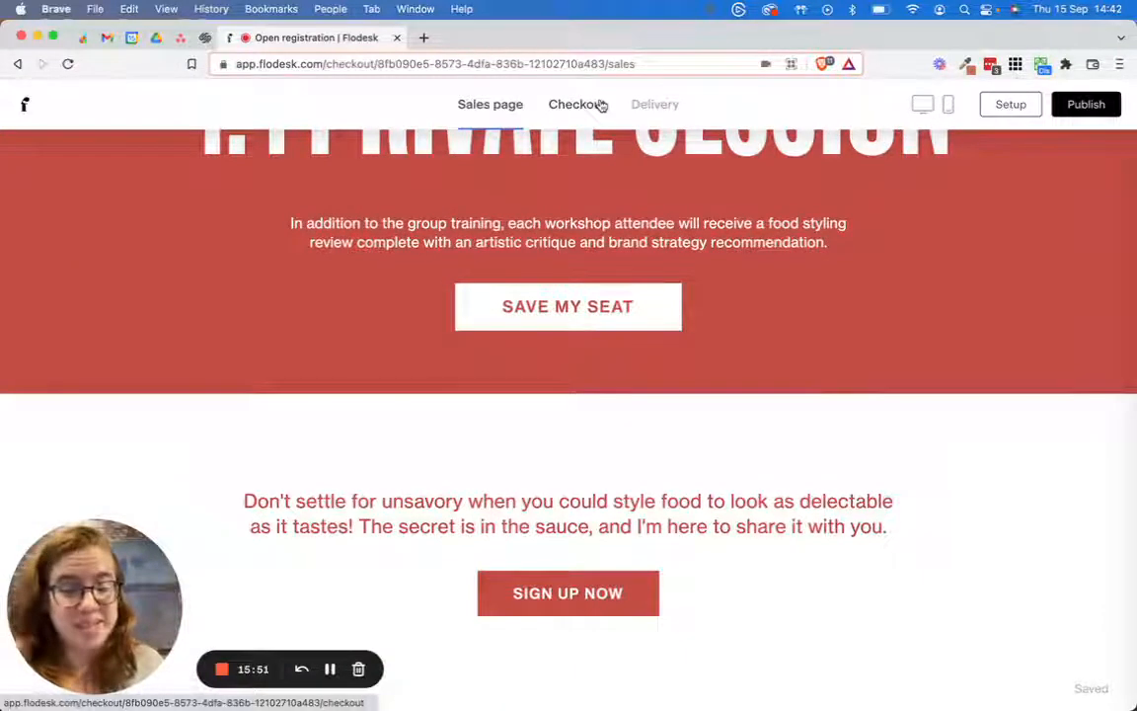
Look through the Delivery page's receipt, next steps and download blocks, and revisit the sales page's intro and testimonials.
{"action": "left_click", "coordinate": [672, 106]}
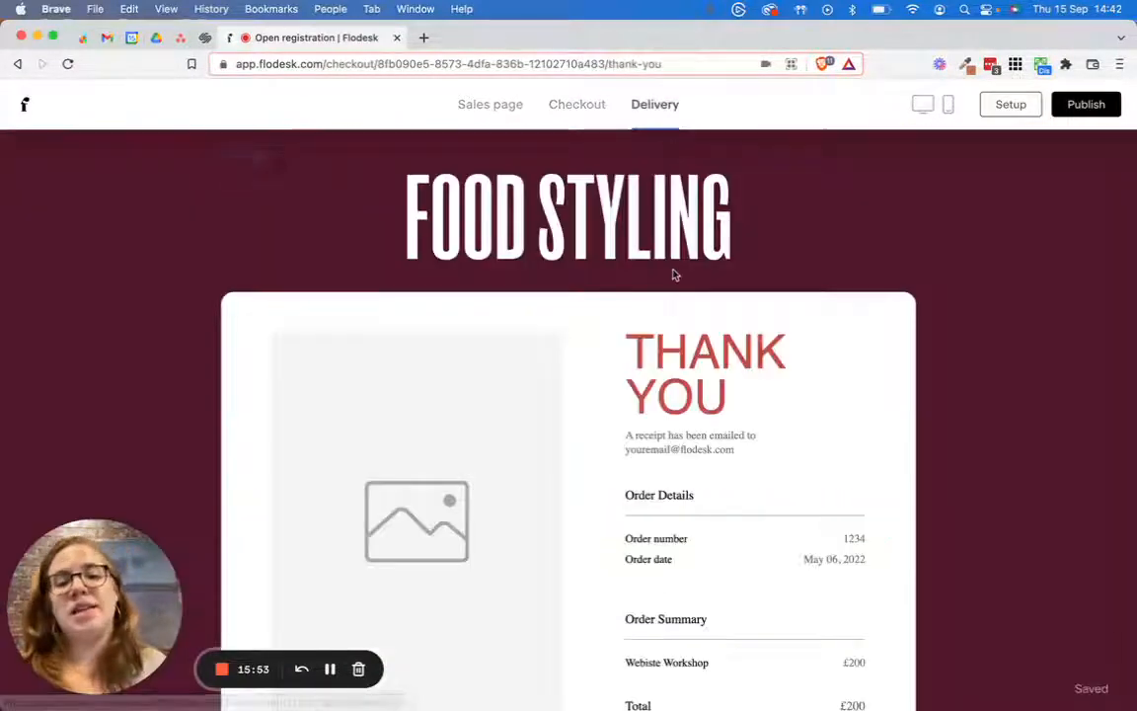
{"action": "scroll", "coordinate": [682, 276], "scroll_direction": "down", "scroll_amount": 5}
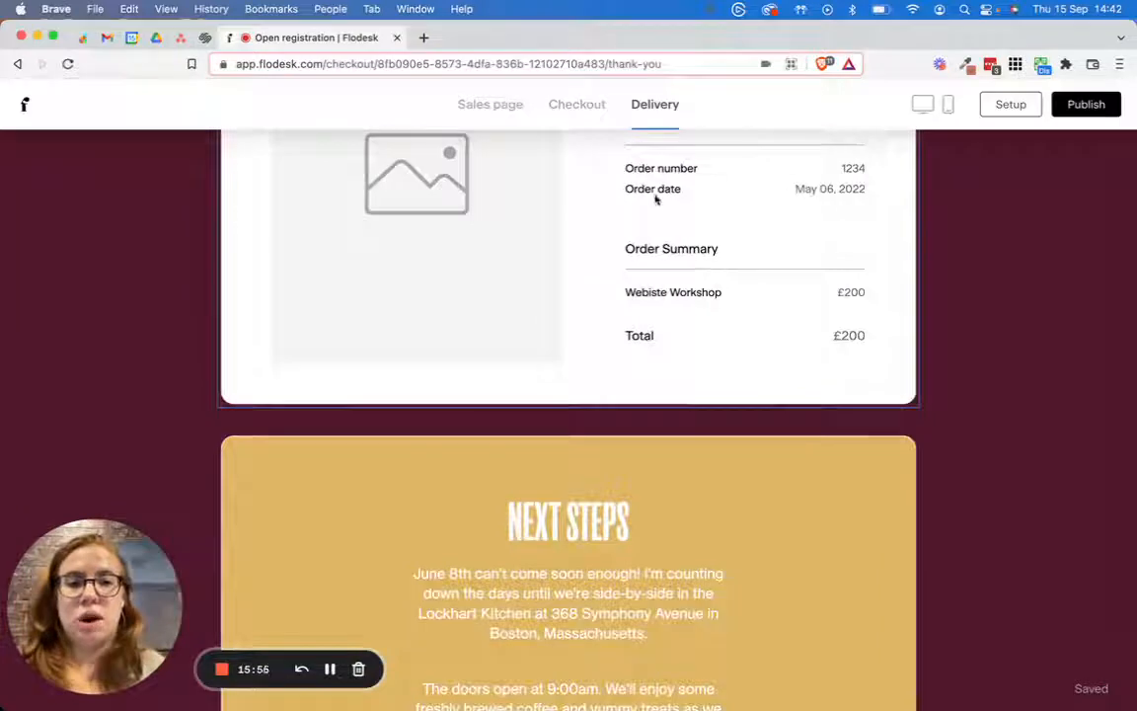
{"action": "scroll", "coordinate": [632, 359], "scroll_direction": "down", "scroll_amount": 9}
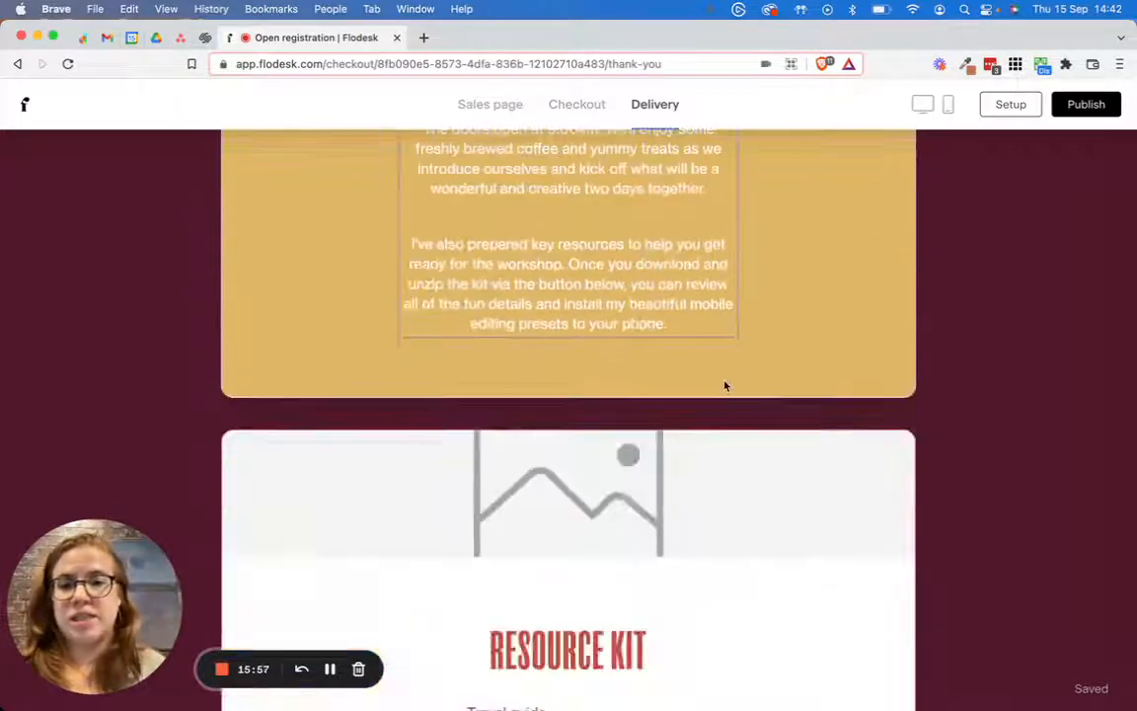
{"action": "scroll", "coordinate": [681, 454], "scroll_direction": "down", "scroll_amount": 11}
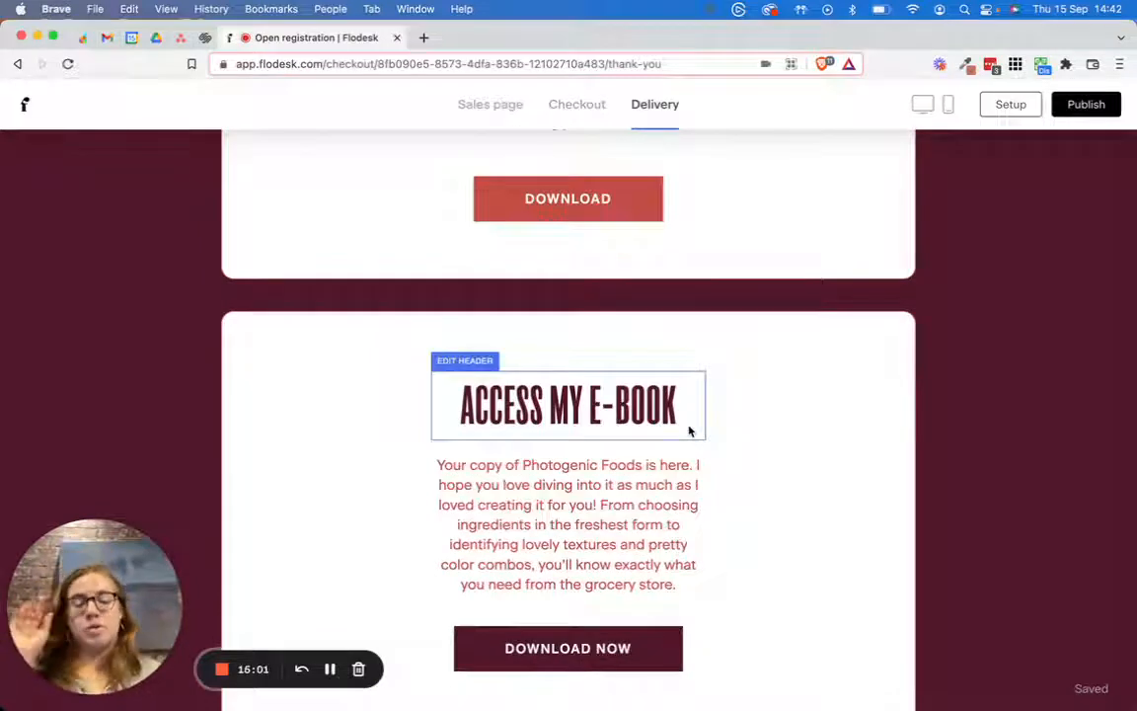
{"action": "scroll", "coordinate": [671, 247], "scroll_direction": "up", "scroll_amount": 1}
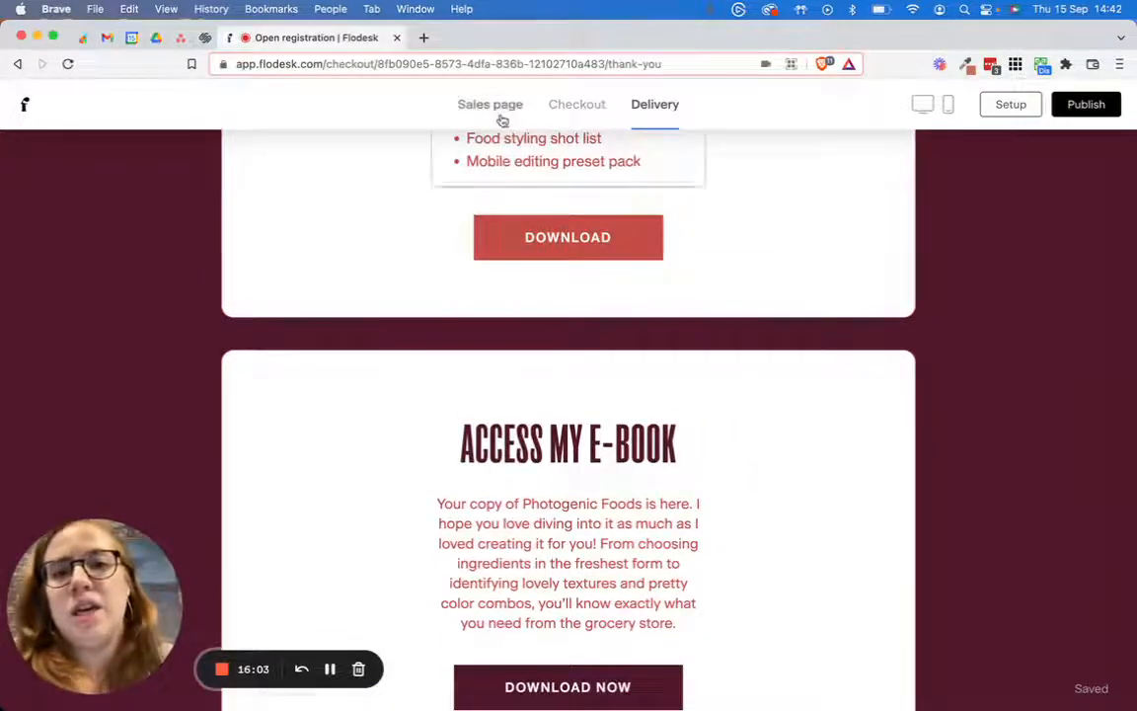
{"action": "left_click", "coordinate": [499, 110]}
{"action": "scroll", "coordinate": [655, 255], "scroll_direction": "down", "scroll_amount": 5}
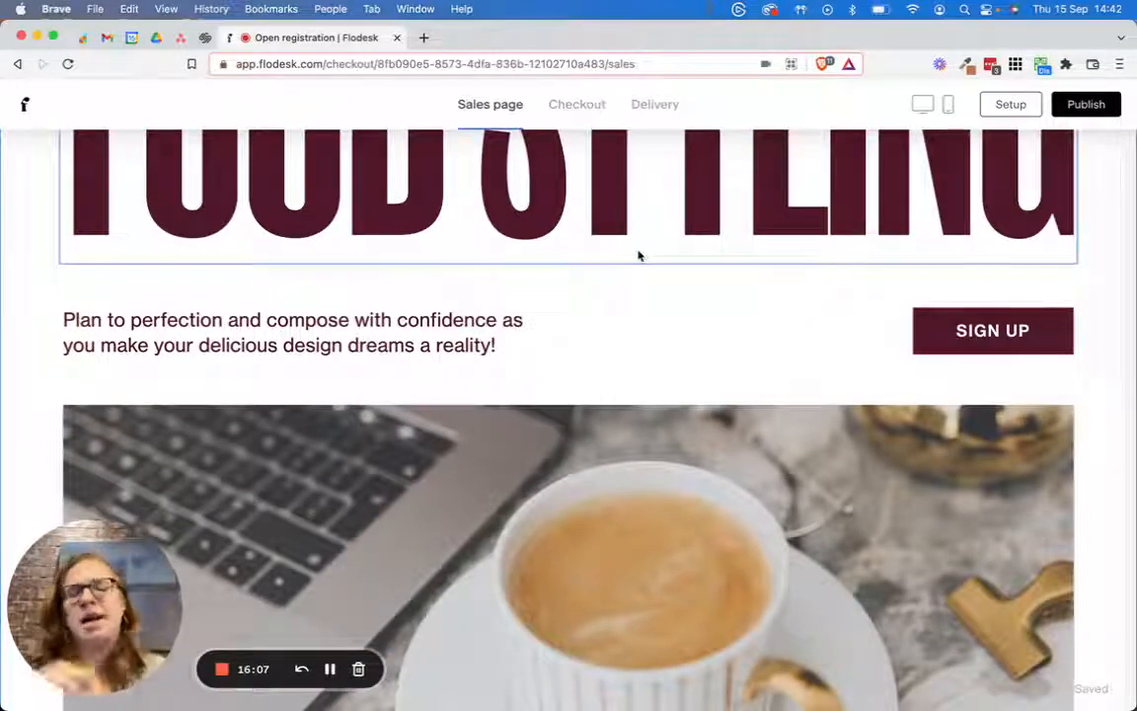
{"action": "scroll", "coordinate": [632, 264], "scroll_direction": "down", "scroll_amount": 10}
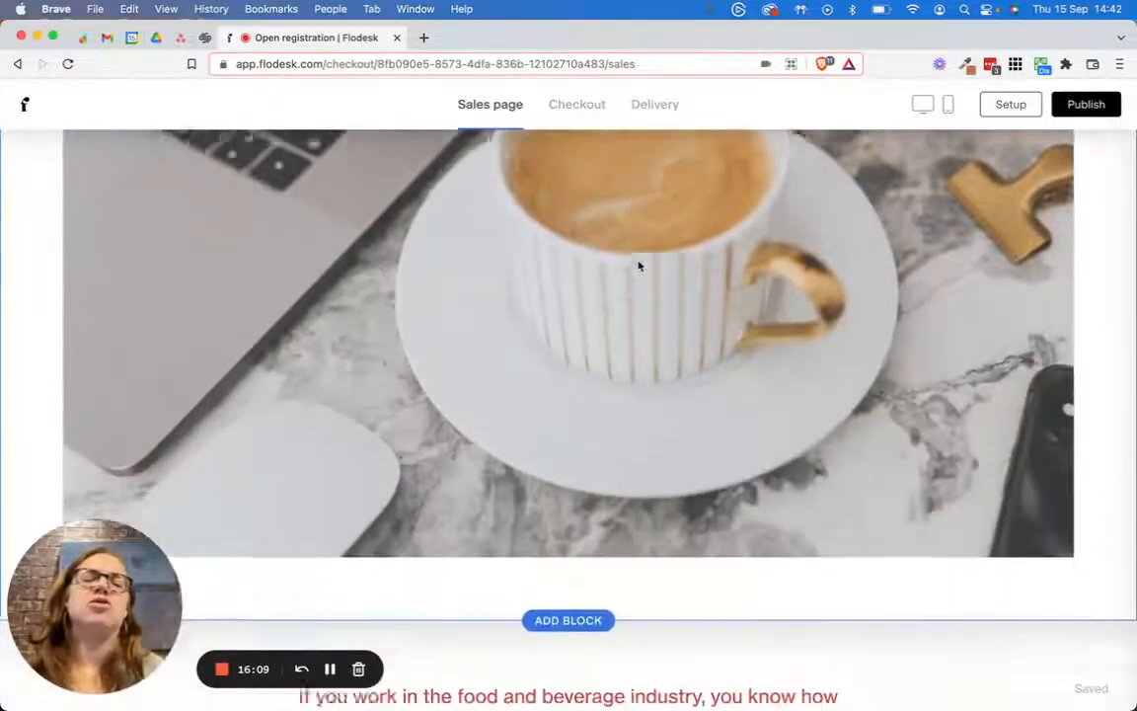
{"action": "scroll", "coordinate": [638, 266], "scroll_direction": "down", "scroll_amount": 5}
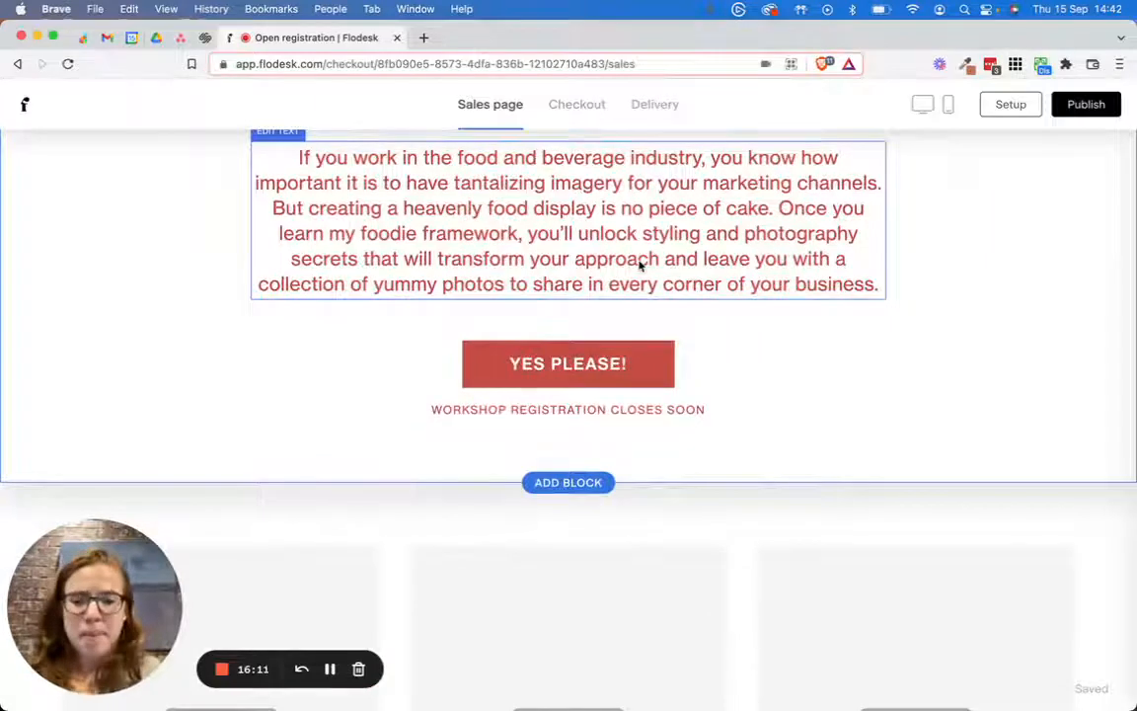
{"action": "scroll", "coordinate": [637, 256], "scroll_direction": "down", "scroll_amount": 10}
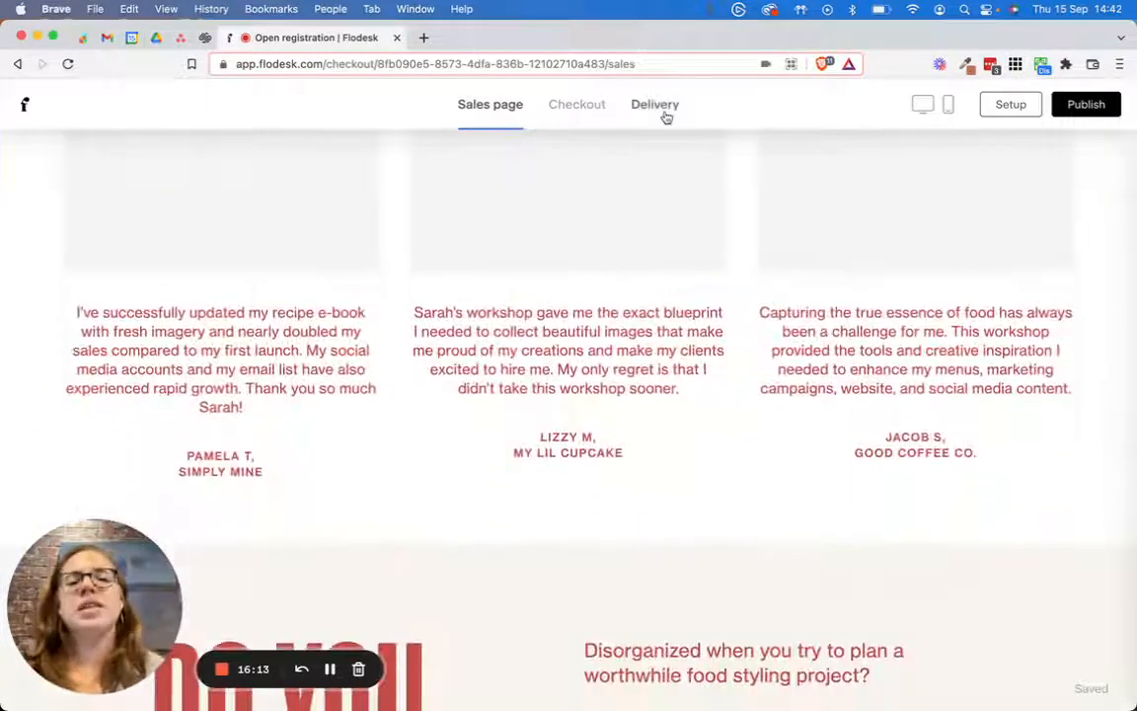
Show the button in the Delivery page's Next Steps block.
{"action": "left_click", "coordinate": [664, 110]}
{"action": "scroll", "coordinate": [681, 385], "scroll_direction": "down", "scroll_amount": 5}
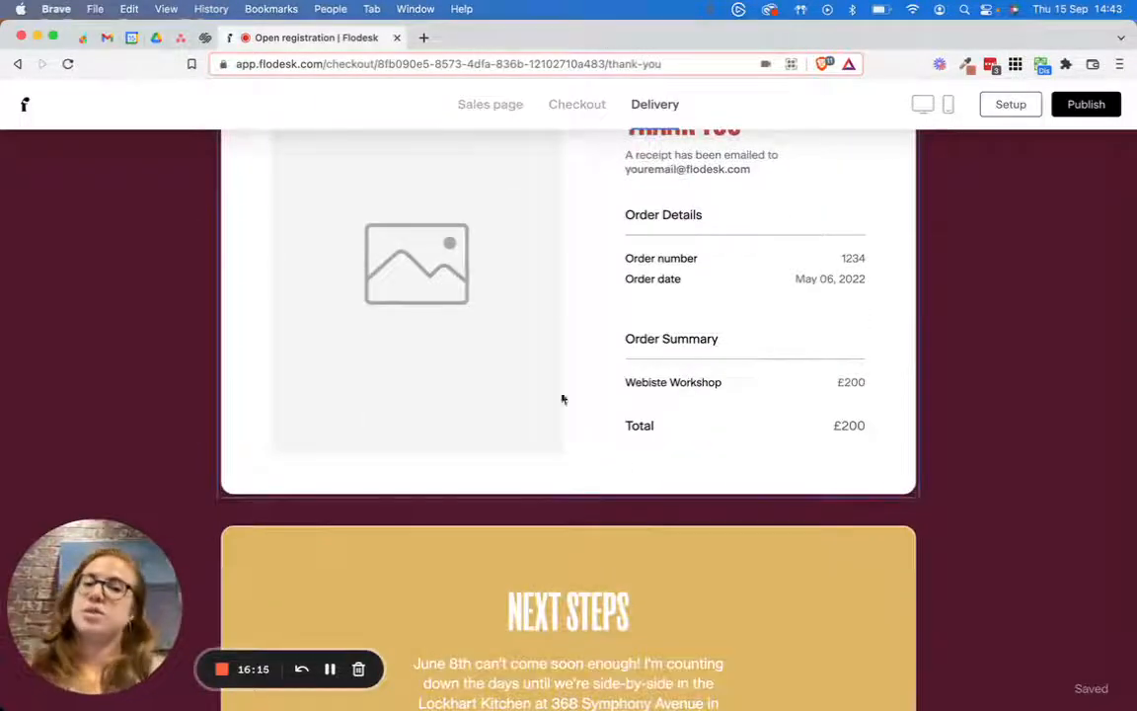
{"action": "scroll", "coordinate": [665, 258], "scroll_direction": "down", "scroll_amount": 1}
{"action": "scroll", "coordinate": [668, 259], "scroll_direction": "up", "scroll_amount": 4}
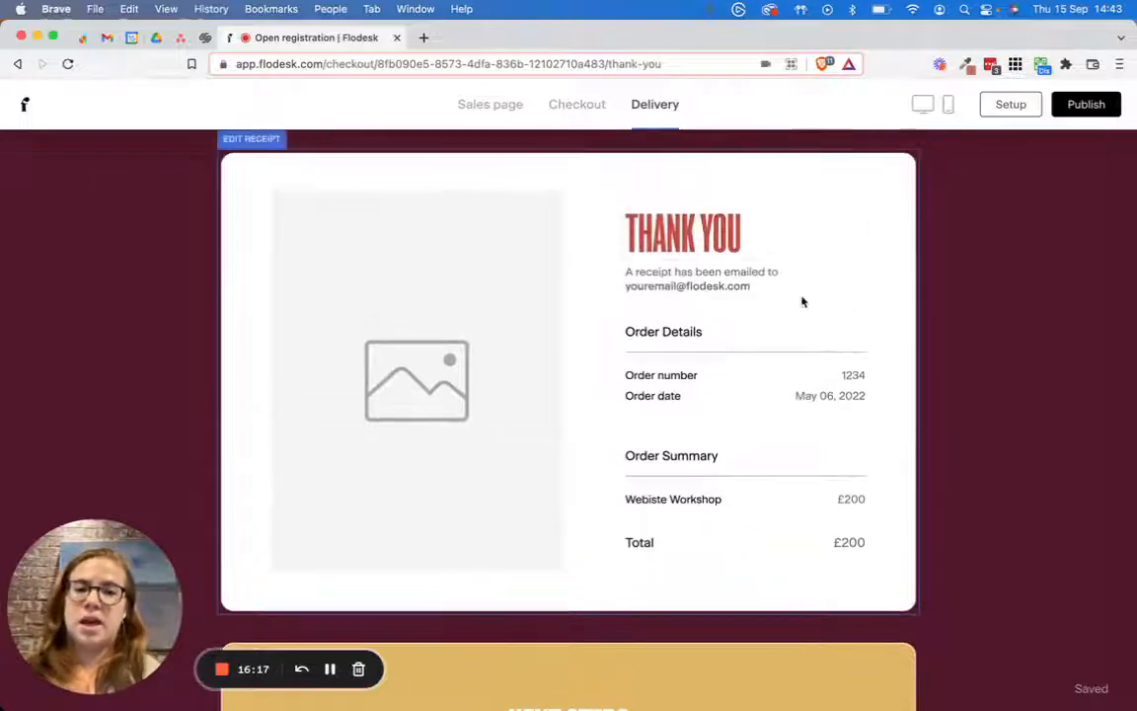
{"action": "scroll", "coordinate": [796, 299], "scroll_direction": "down", "scroll_amount": 11}
{"action": "scroll", "coordinate": [729, 331], "scroll_direction": "up", "scroll_amount": 2}
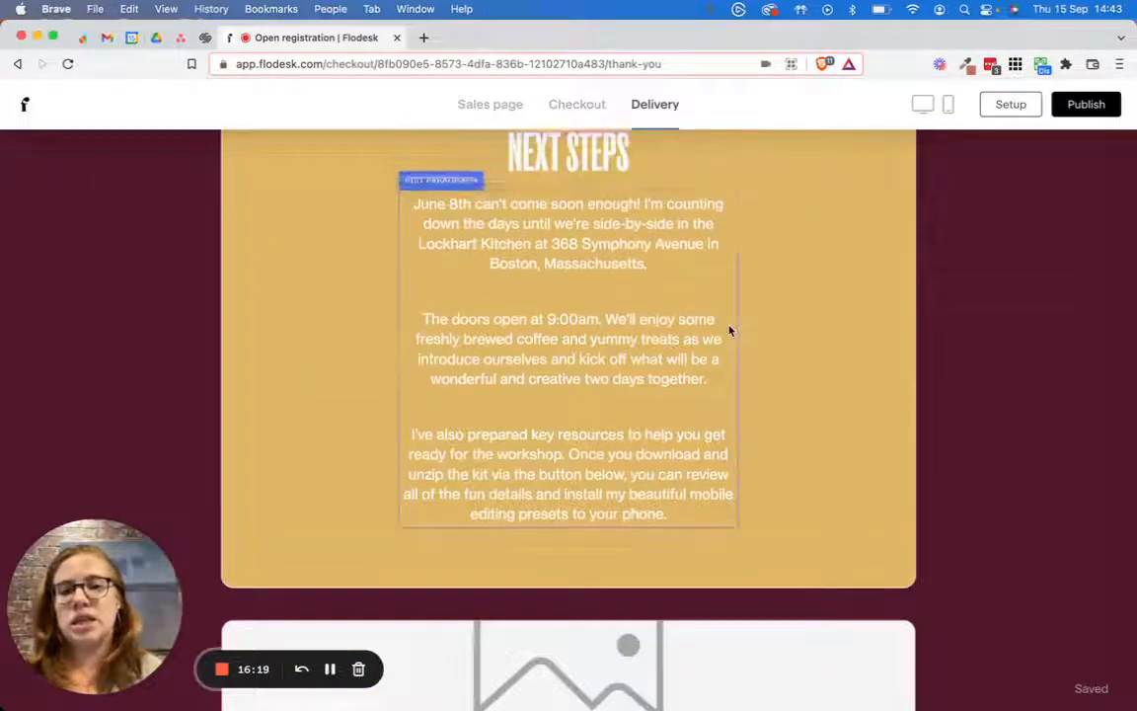
{"action": "left_click", "coordinate": [840, 293]}
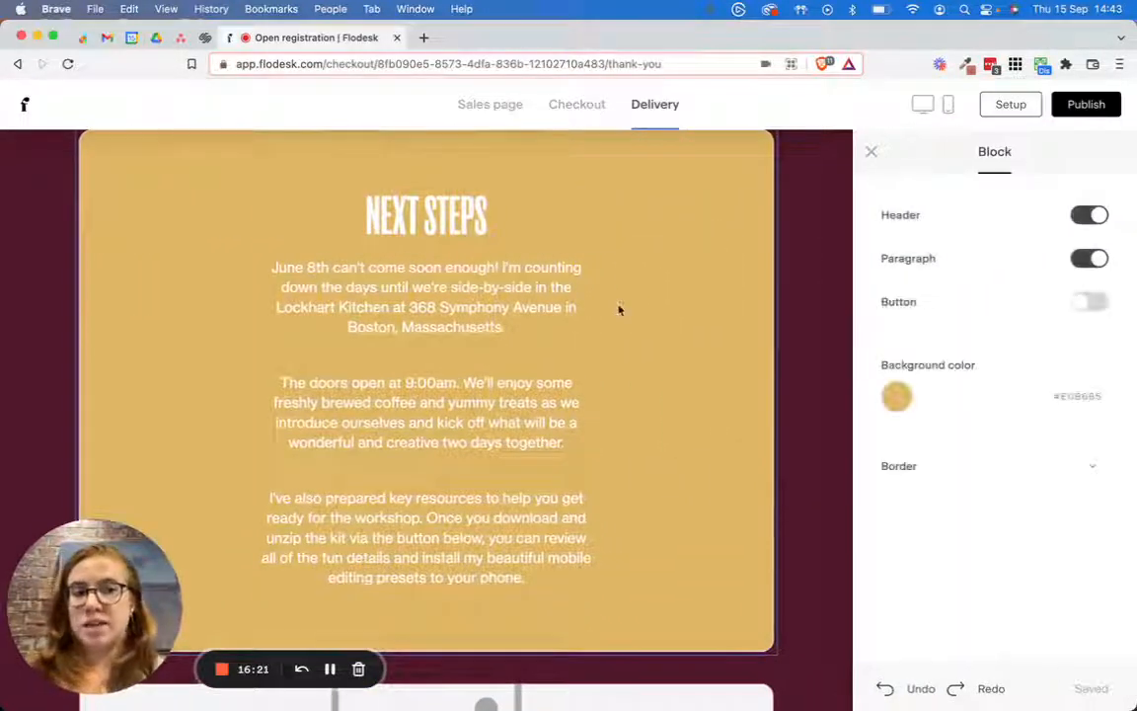
{"action": "left_click", "coordinate": [1095, 302]}
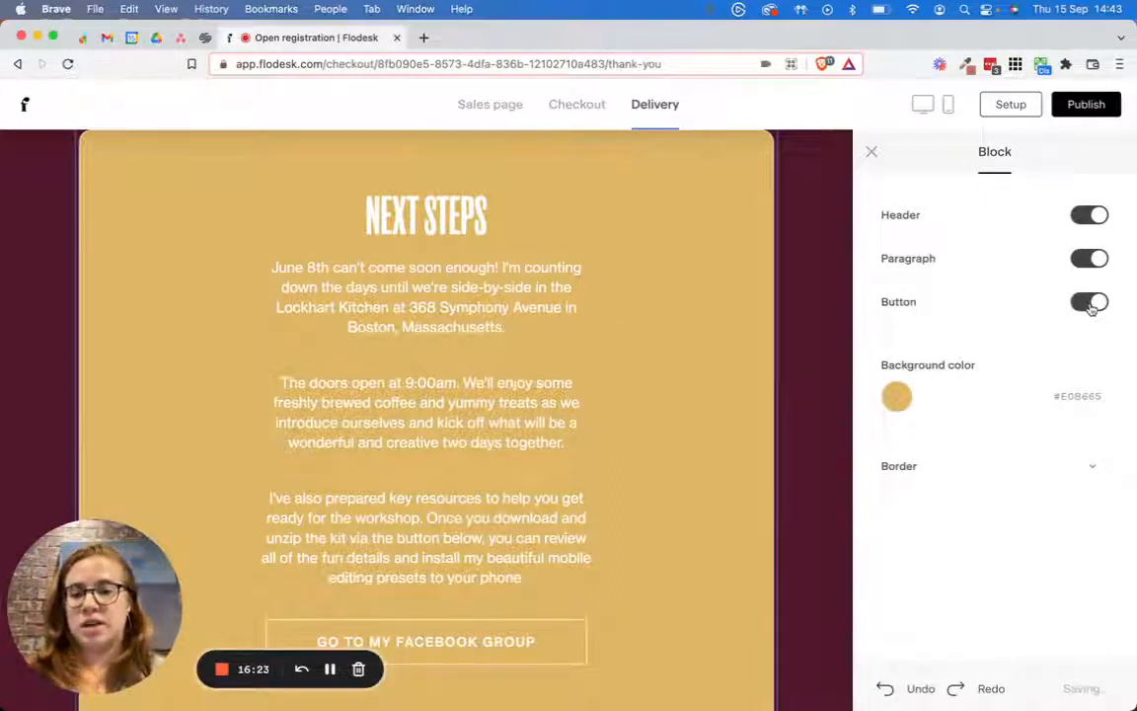
{"action": "left_click", "coordinate": [1094, 303]}
{"action": "left_click", "coordinate": [1092, 306]}
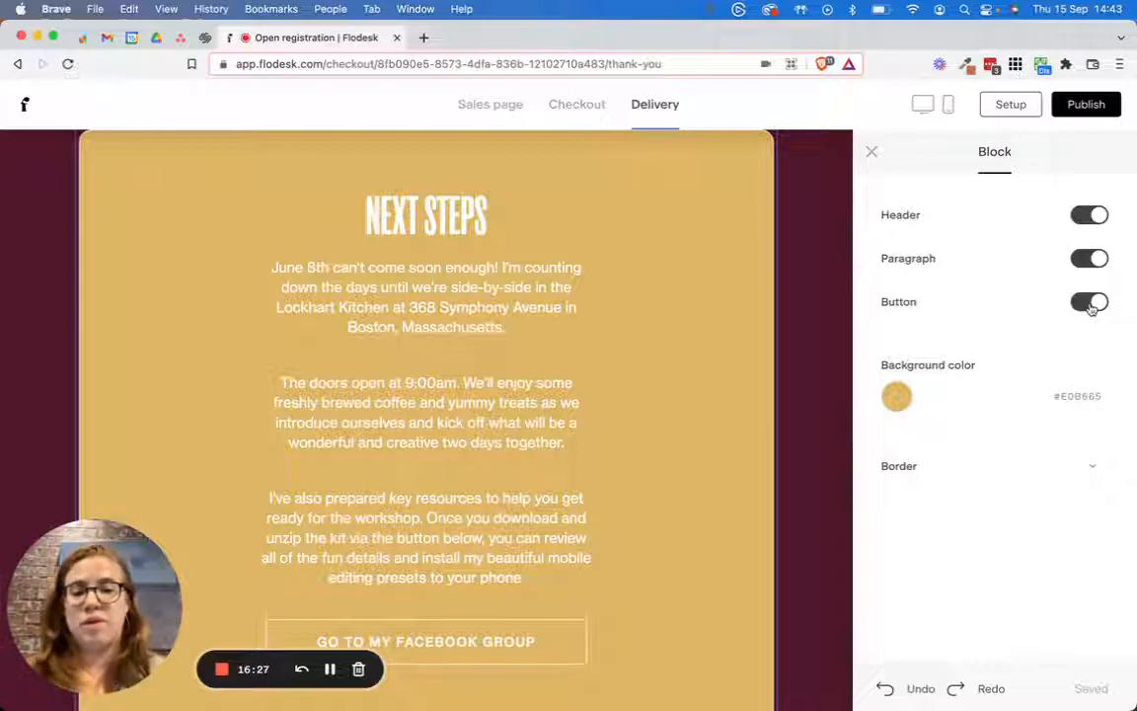
Hide the image in the Delivery page's Resource Kit block.
{"action": "scroll", "coordinate": [573, 341], "scroll_direction": "down", "scroll_amount": 10}
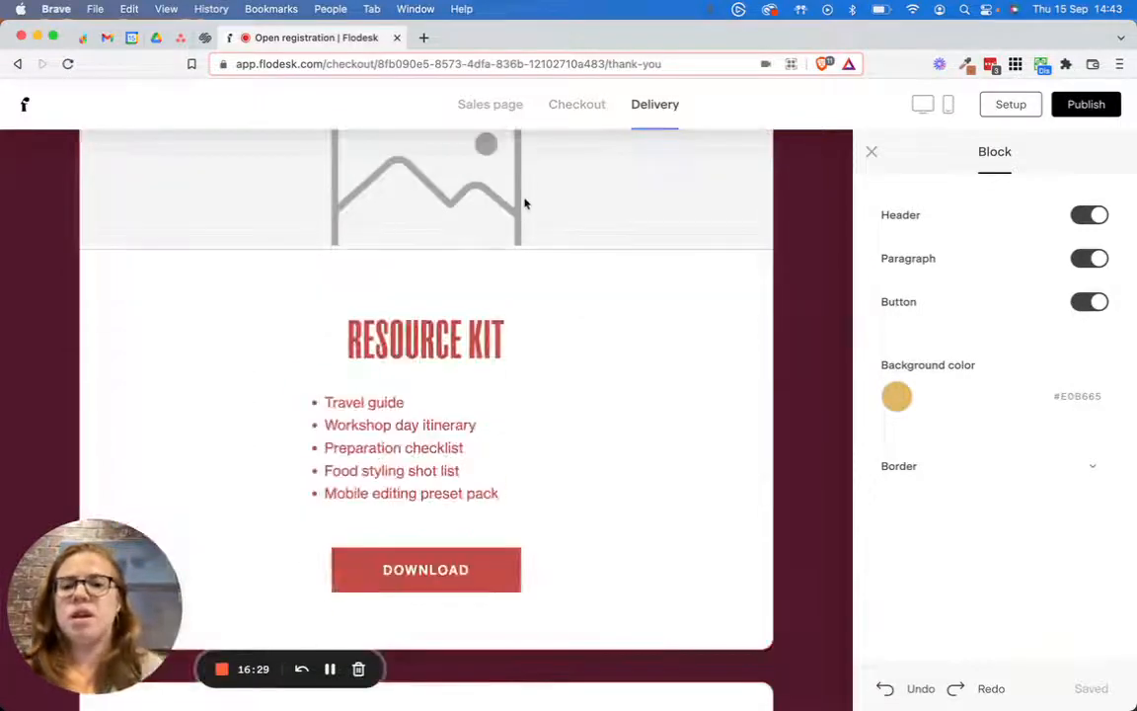
{"action": "left_click", "coordinate": [535, 202]}
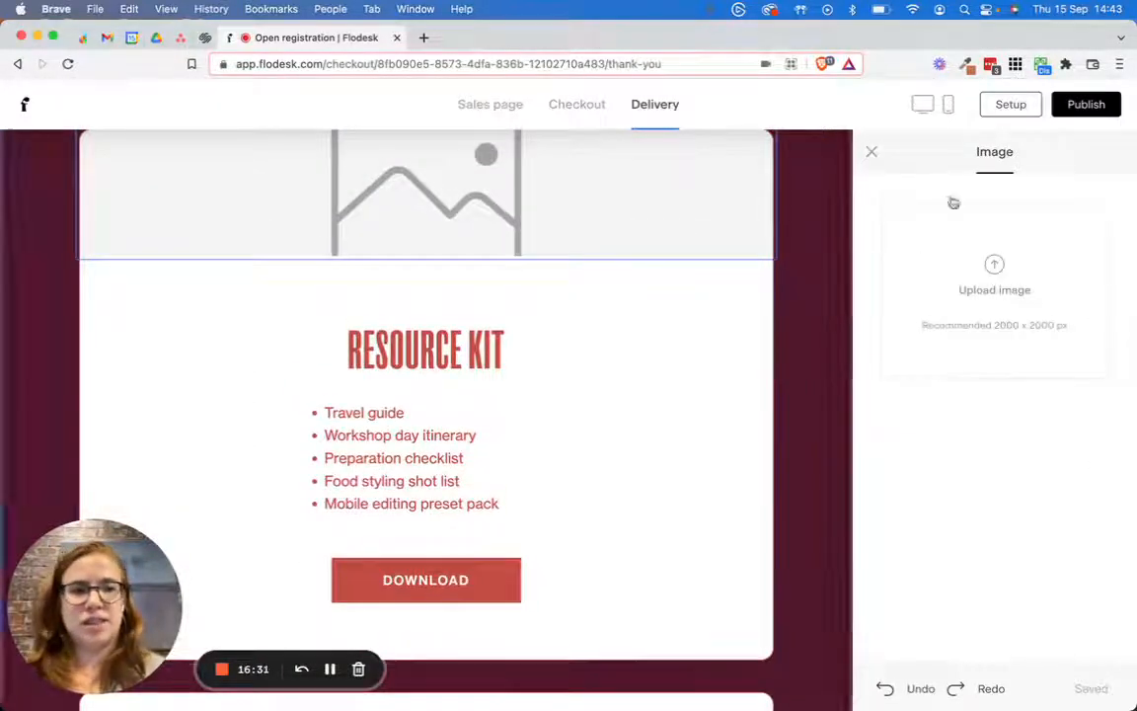
{"action": "left_click", "coordinate": [606, 442]}
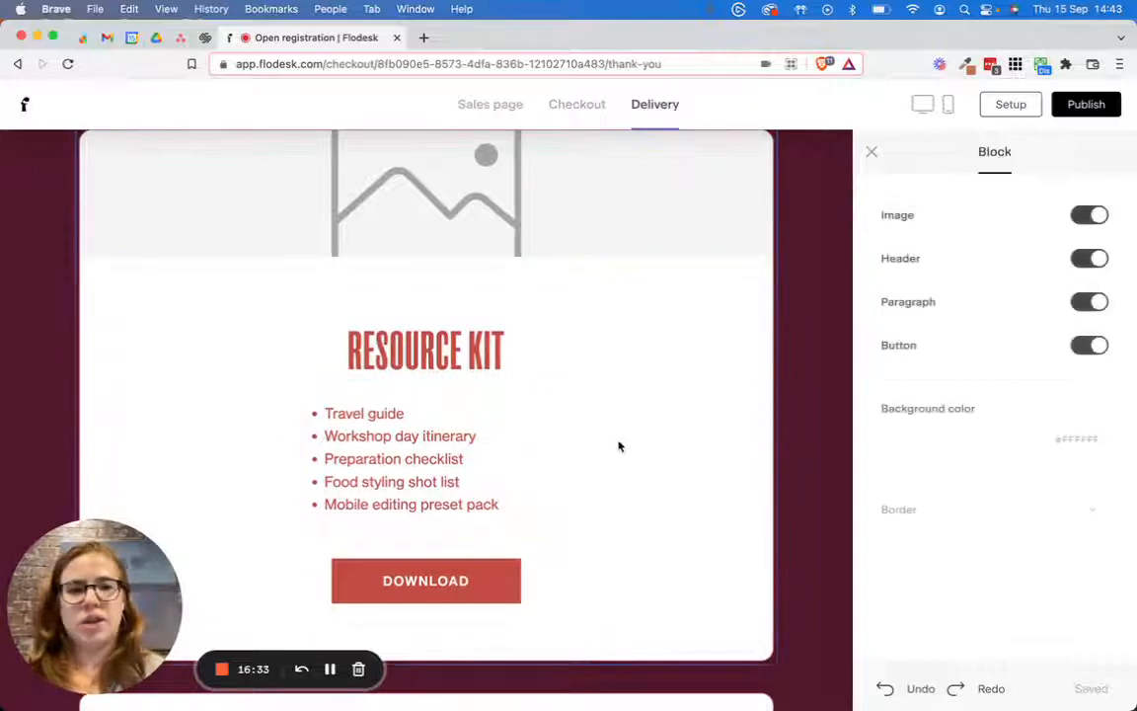
{"action": "left_click", "coordinate": [1090, 215]}
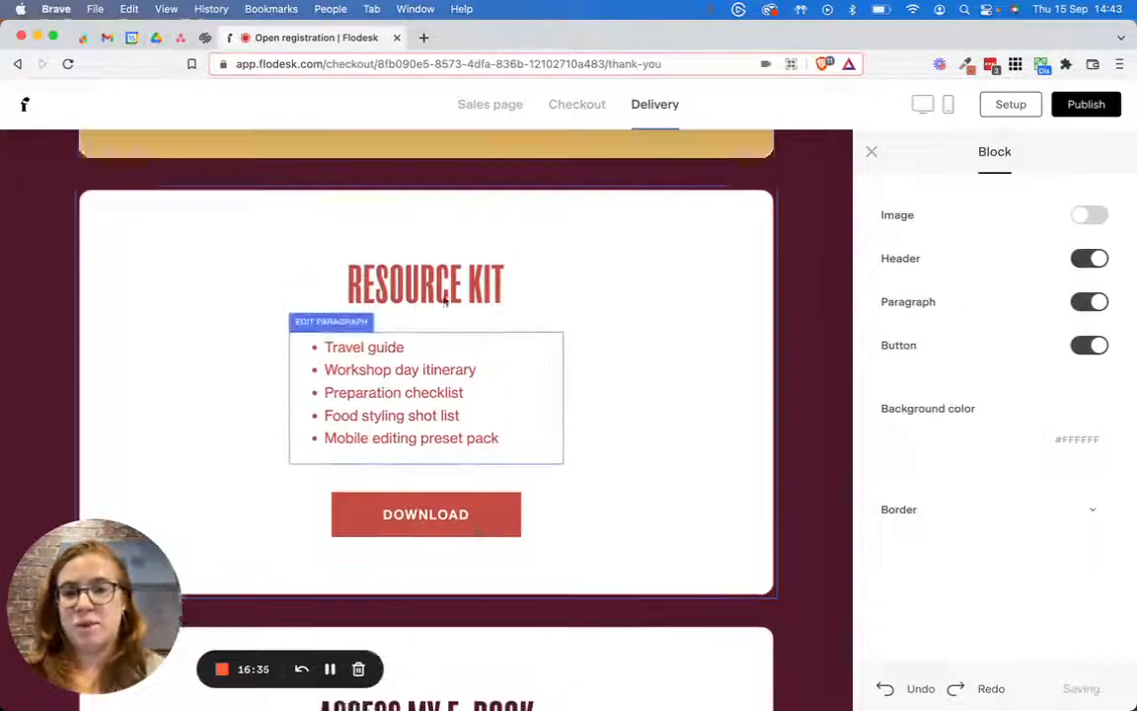
Review the Resource Kit block's paragraph font and its Download button's style, font and file download link settings.
{"action": "left_click", "coordinate": [424, 426]}
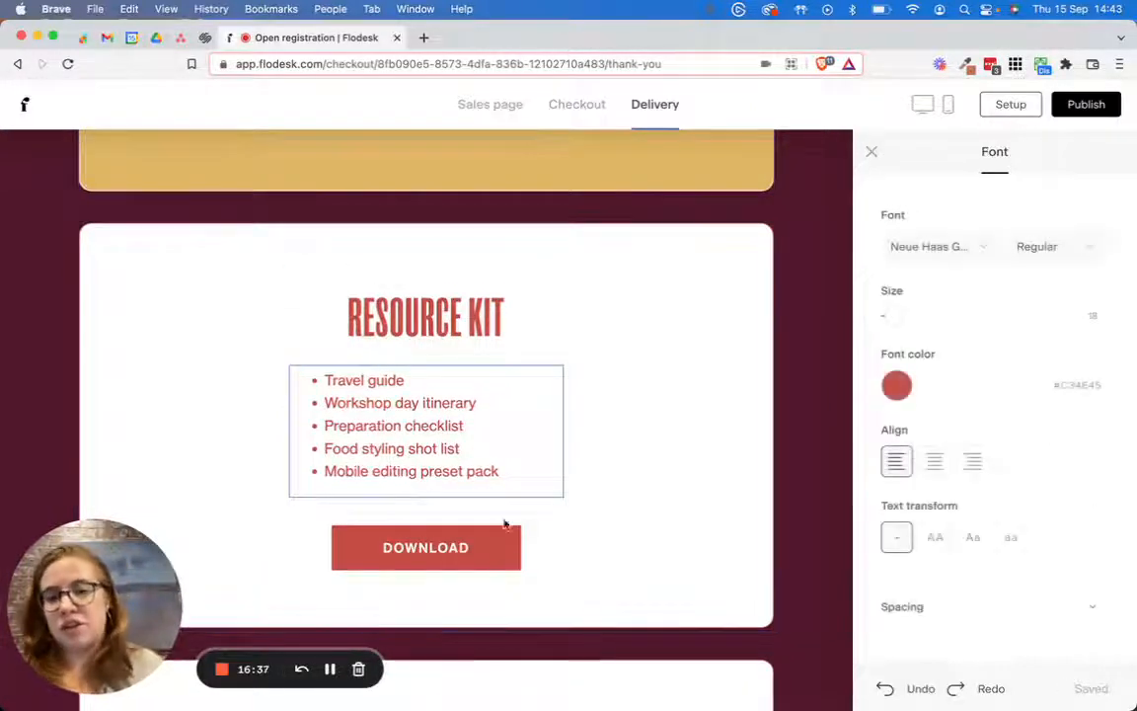
{"action": "left_click", "coordinate": [505, 567]}
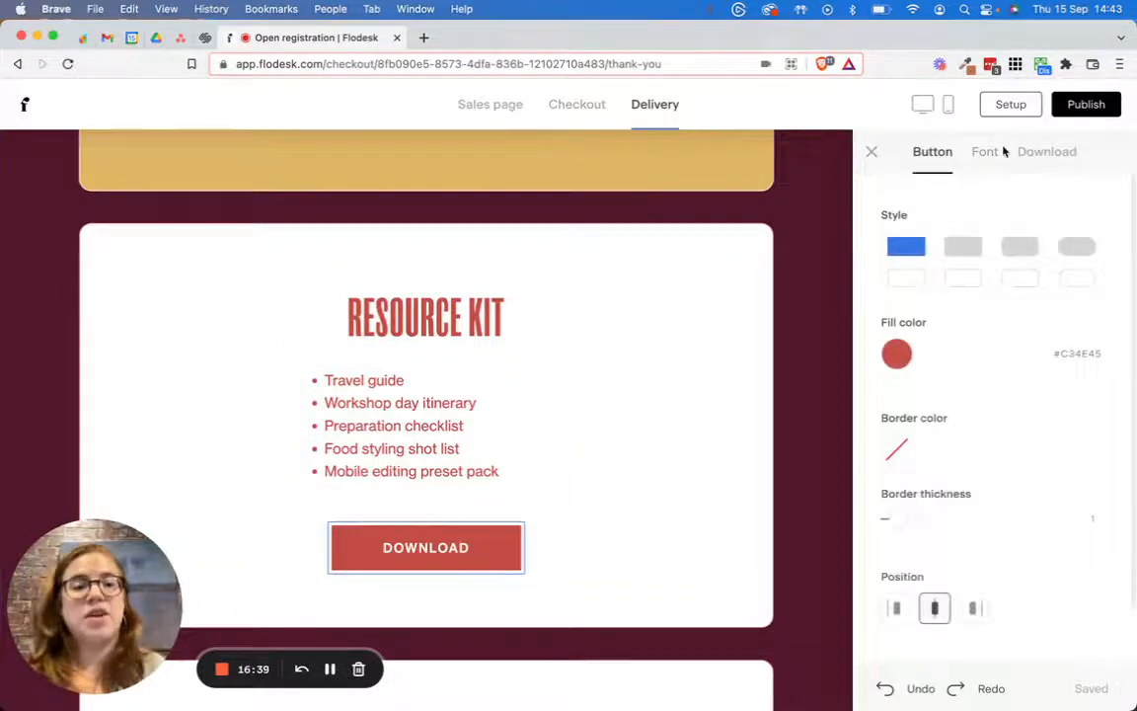
{"action": "scroll", "coordinate": [992, 296], "scroll_direction": "down", "scroll_amount": 2}
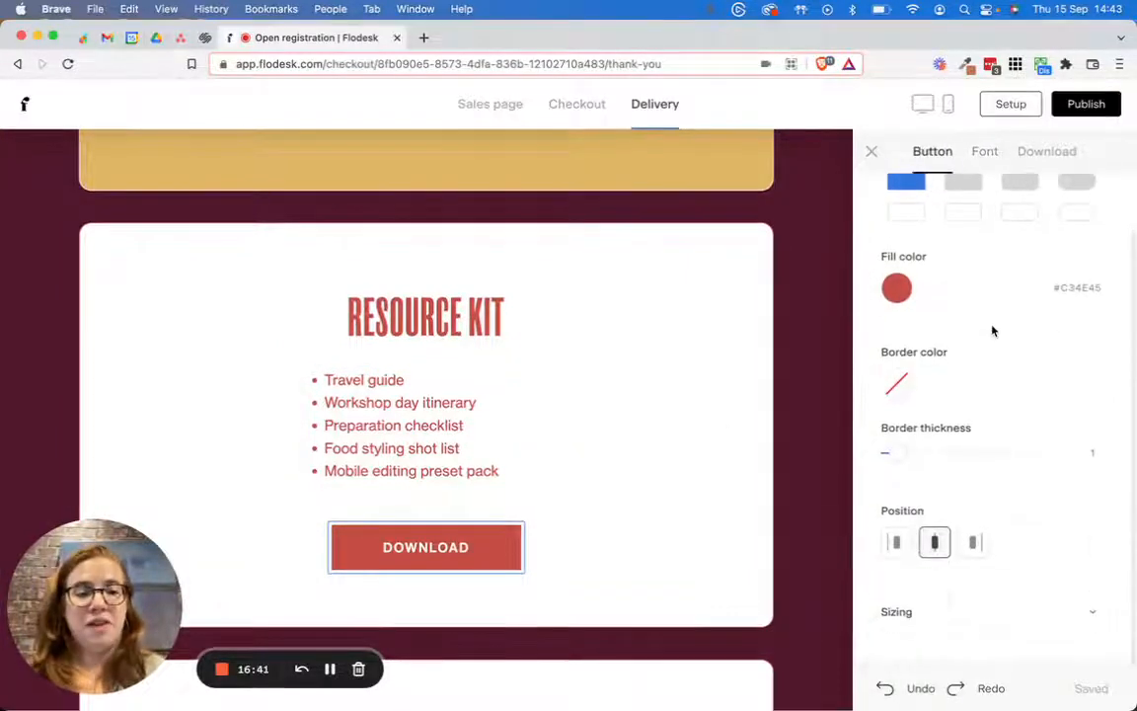
{"action": "left_click", "coordinate": [985, 152]}
{"action": "left_click", "coordinate": [1029, 154]}
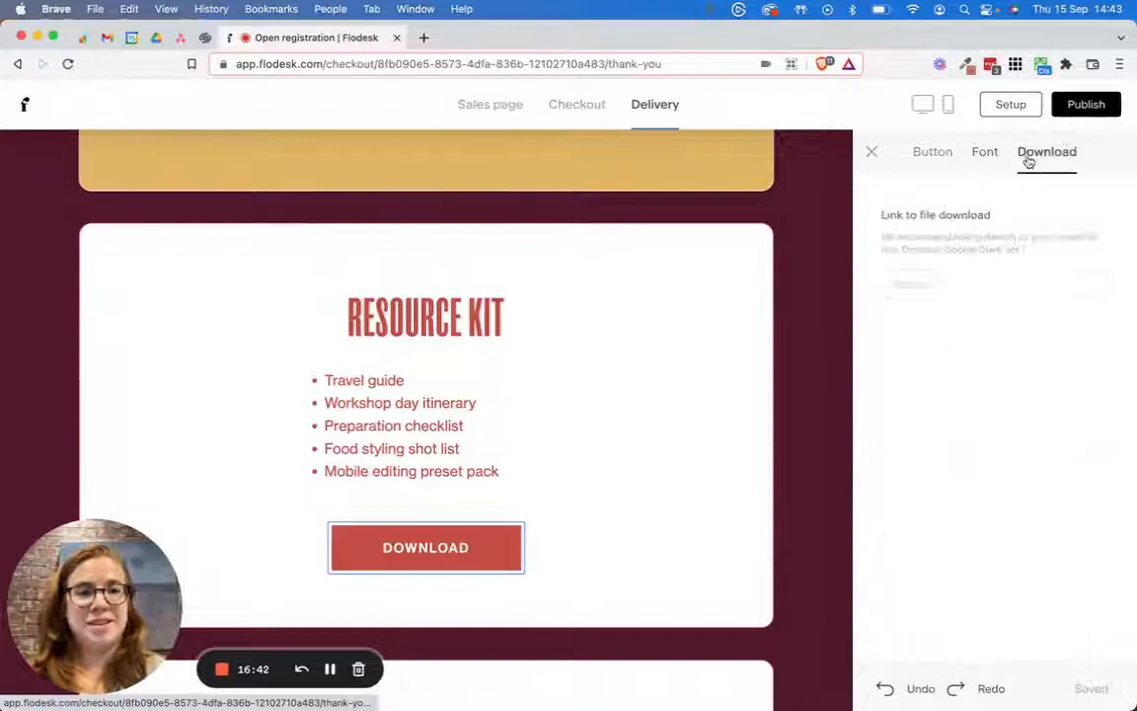
{"action": "left_click", "coordinate": [946, 288]}
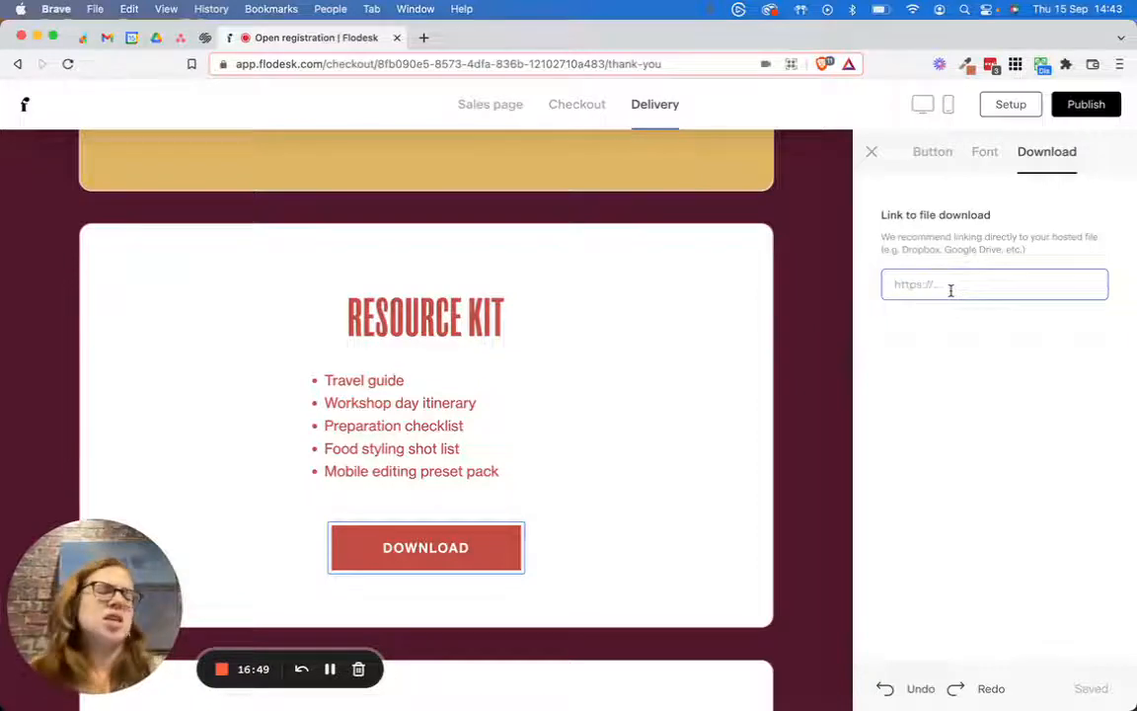
Look through the Resource Kit, Access My E-Book and Bonus Video blocks on the Delivery page, comparing their content and block options.
{"action": "scroll", "coordinate": [474, 338], "scroll_direction": "down", "scroll_amount": 10}
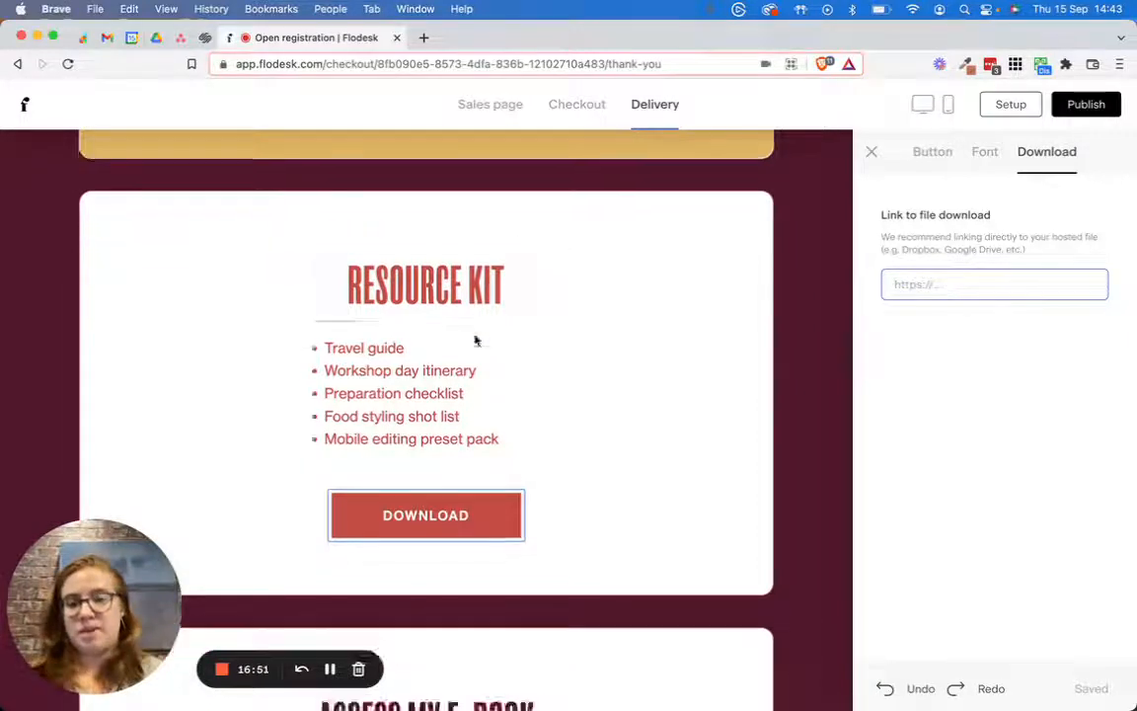
{"action": "left_click", "coordinate": [635, 323]}
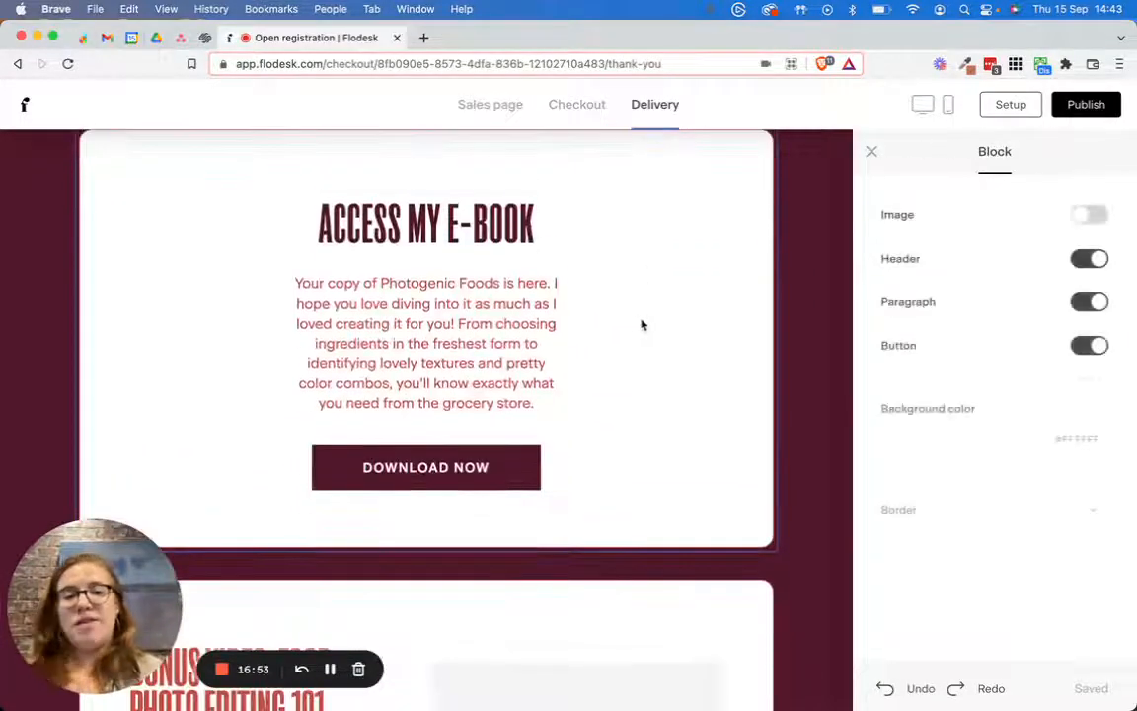
{"action": "scroll", "coordinate": [639, 324], "scroll_direction": "up", "scroll_amount": 5}
{"action": "scroll", "coordinate": [642, 324], "scroll_direction": "down", "scroll_amount": 5}
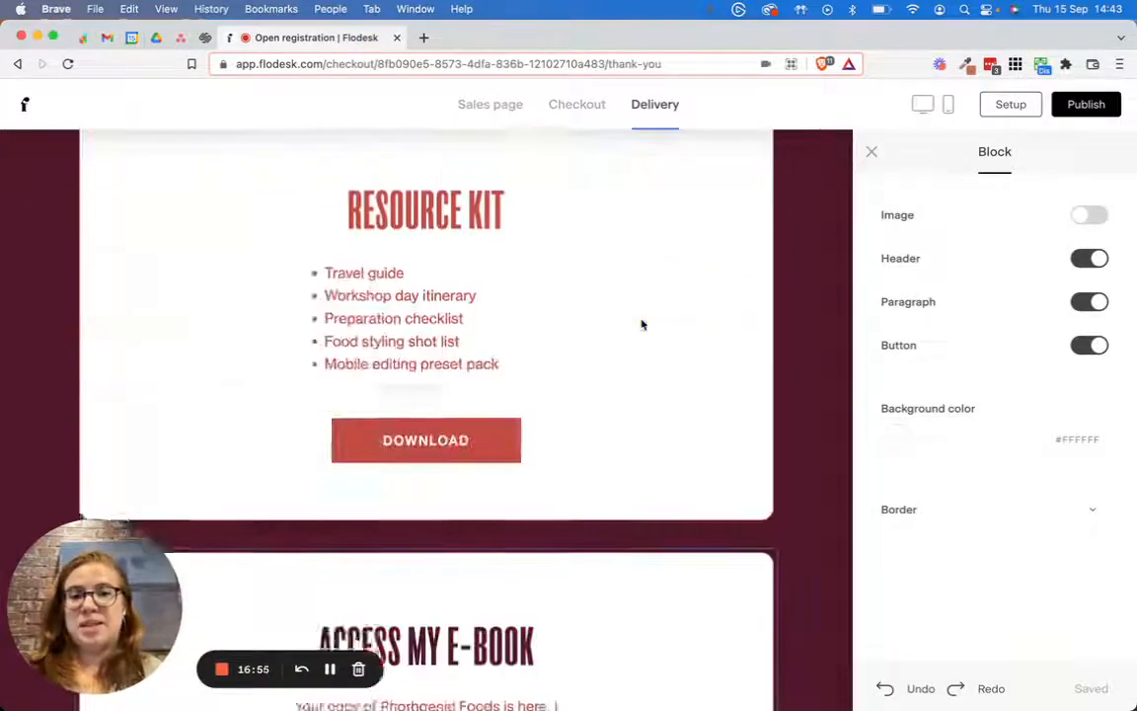
{"action": "scroll", "coordinate": [646, 325], "scroll_direction": "up", "scroll_amount": 3}
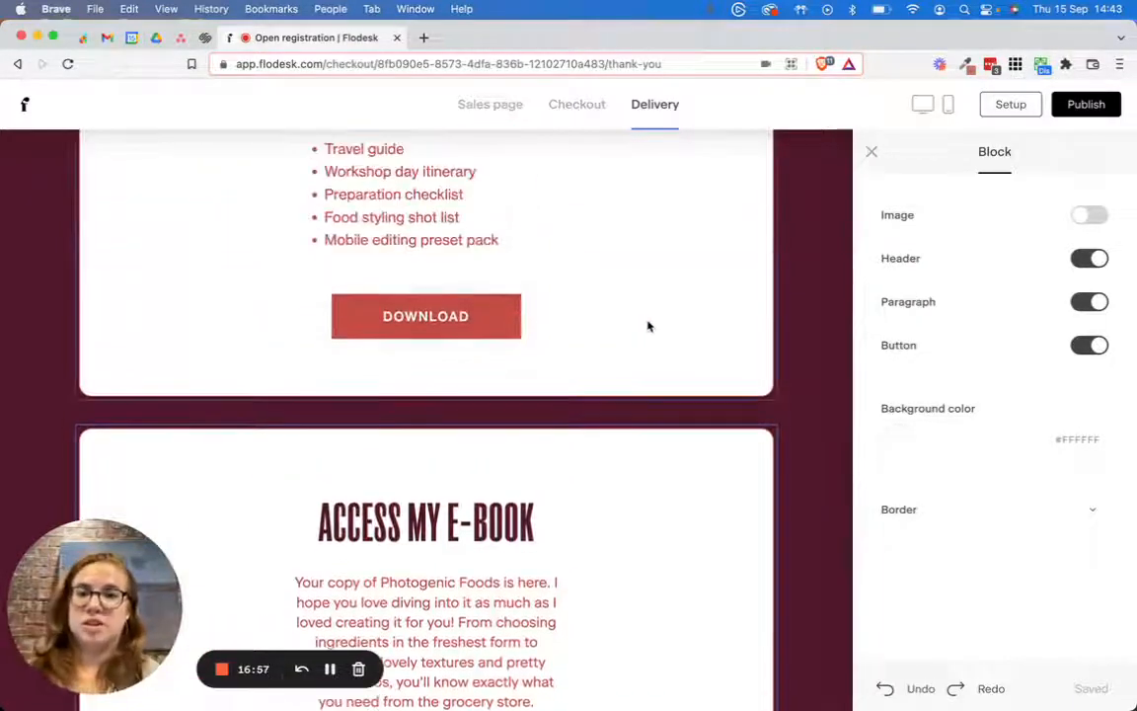
{"action": "scroll", "coordinate": [628, 338], "scroll_direction": "down", "scroll_amount": 4}
{"action": "scroll", "coordinate": [626, 340], "scroll_direction": "down", "scroll_amount": 5}
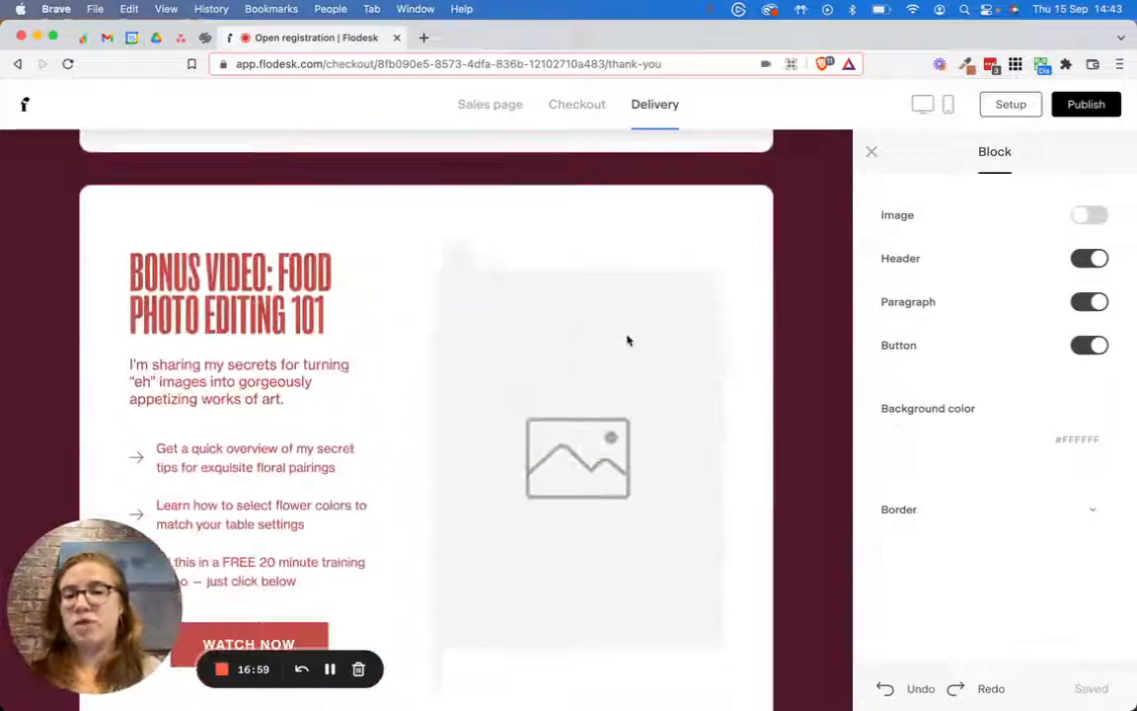
{"action": "scroll", "coordinate": [627, 337], "scroll_direction": "up", "scroll_amount": 2}
{"action": "scroll", "coordinate": [627, 336], "scroll_direction": "down", "scroll_amount": 2}
{"action": "scroll", "coordinate": [626, 332], "scroll_direction": "up", "scroll_amount": 2}
{"action": "scroll", "coordinate": [627, 330], "scroll_direction": "up", "scroll_amount": 5}
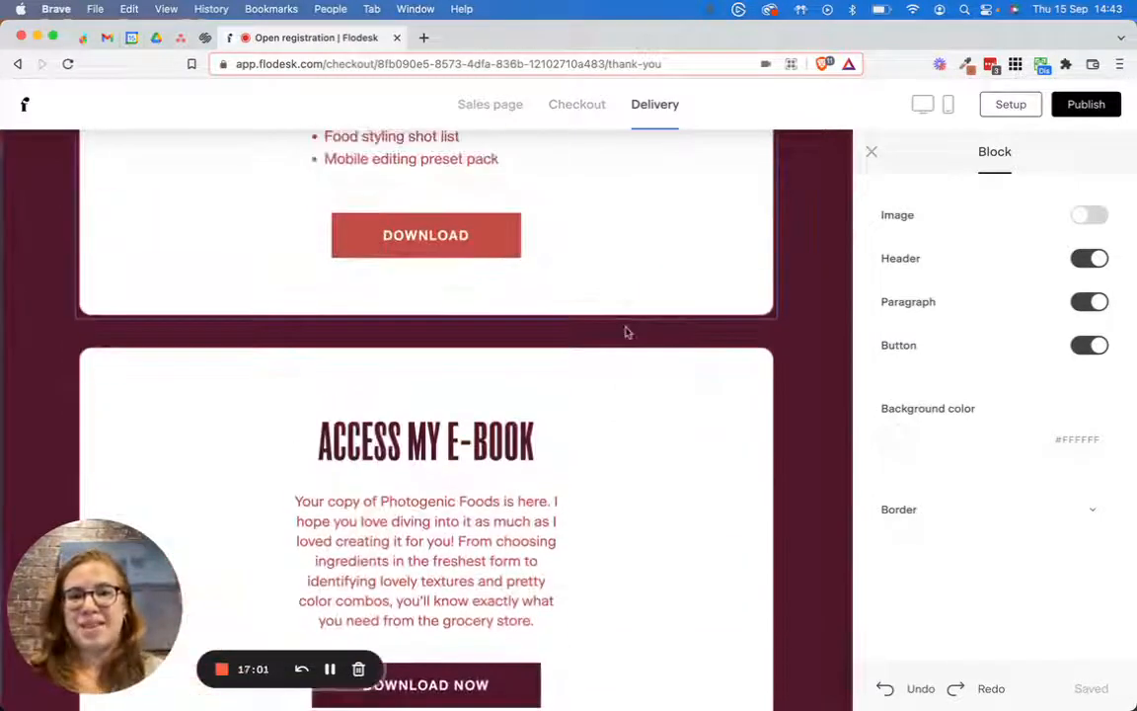
{"action": "scroll", "coordinate": [647, 381], "scroll_direction": "down", "scroll_amount": 1}
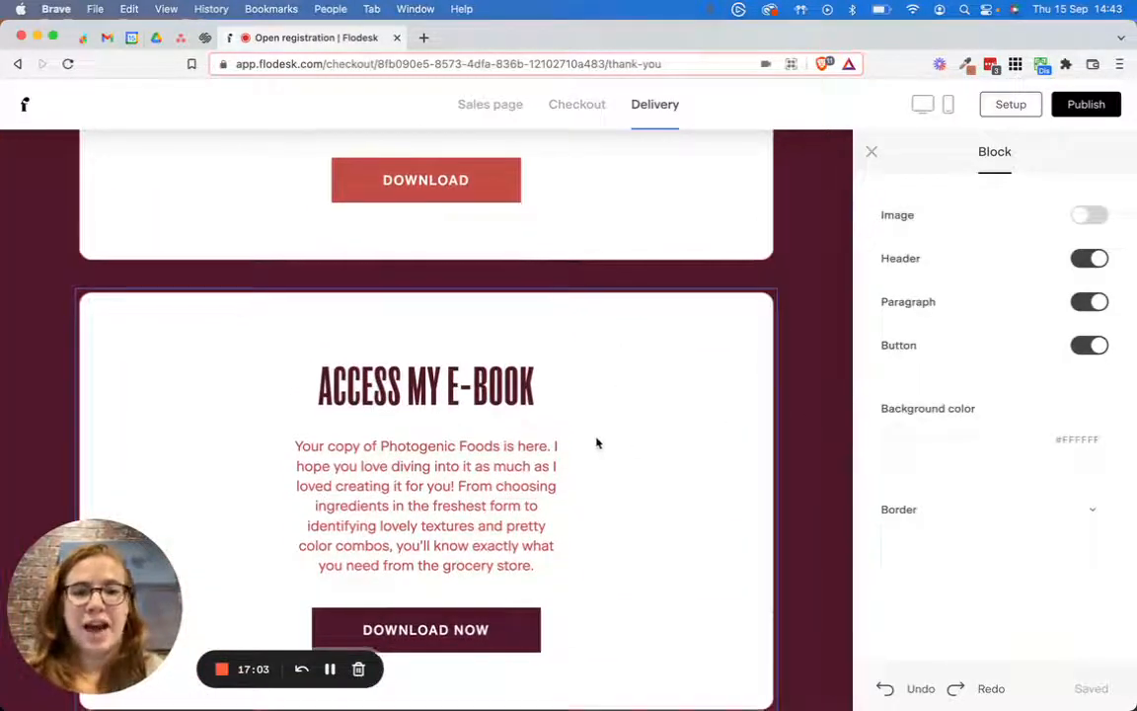
{"action": "scroll", "coordinate": [596, 444], "scroll_direction": "down", "scroll_amount": 5}
{"action": "scroll", "coordinate": [597, 444], "scroll_direction": "up", "scroll_amount": 2}
{"action": "scroll", "coordinate": [598, 440], "scroll_direction": "down", "scroll_amount": 3}
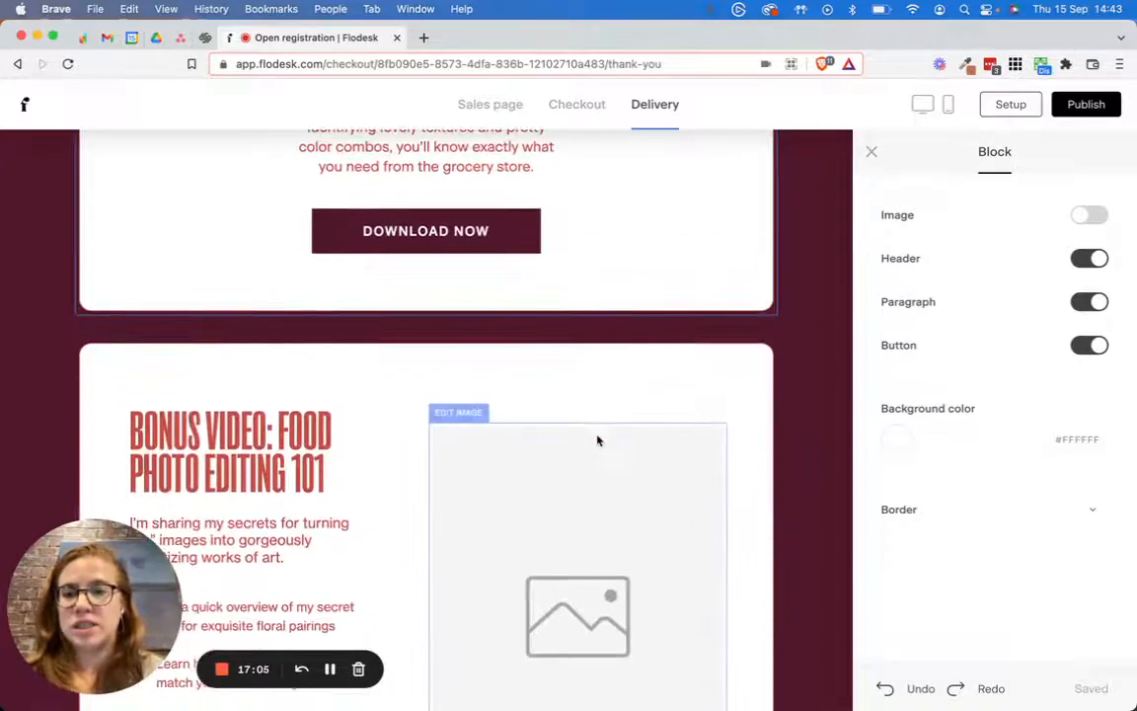
{"action": "scroll", "coordinate": [542, 386], "scroll_direction": "down", "scroll_amount": 4}
{"action": "scroll", "coordinate": [543, 386], "scroll_direction": "up", "scroll_amount": 10}
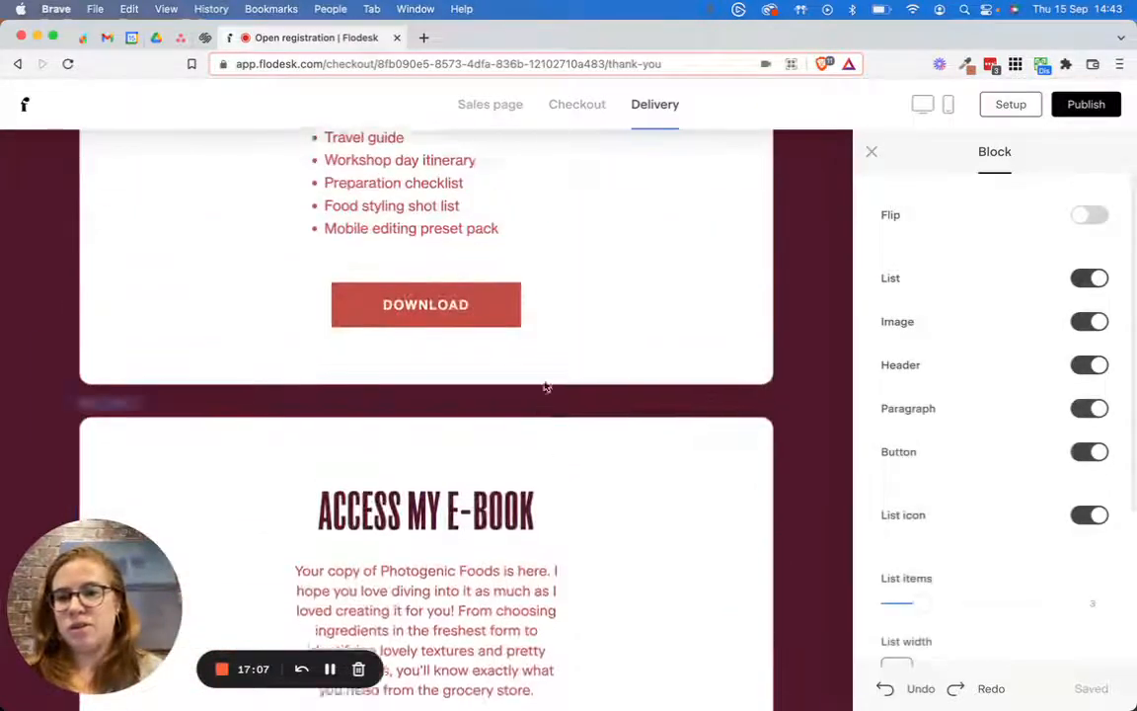
{"action": "scroll", "coordinate": [602, 402], "scroll_direction": "down", "scroll_amount": 6}
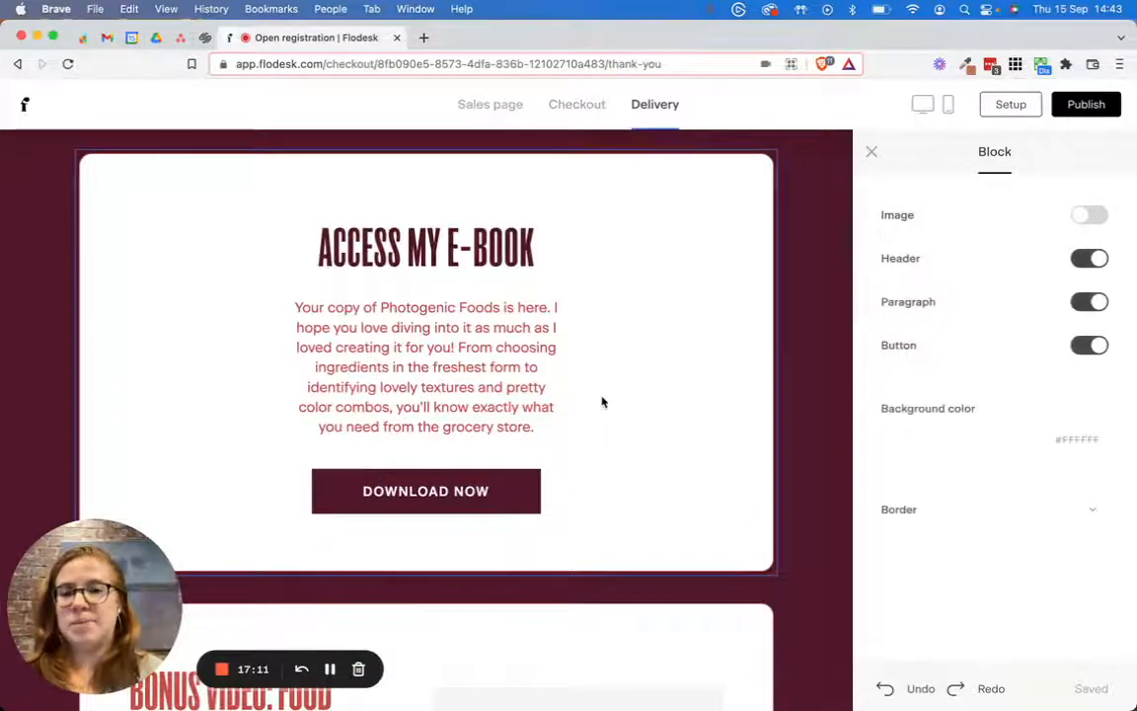
Examine the Bonus Video block's header font, list and layout options on the Delivery page.
{"action": "scroll", "coordinate": [601, 399], "scroll_direction": "down", "scroll_amount": 4}
{"action": "left_click", "coordinate": [610, 406]}
{"action": "left_click", "coordinate": [221, 352]}
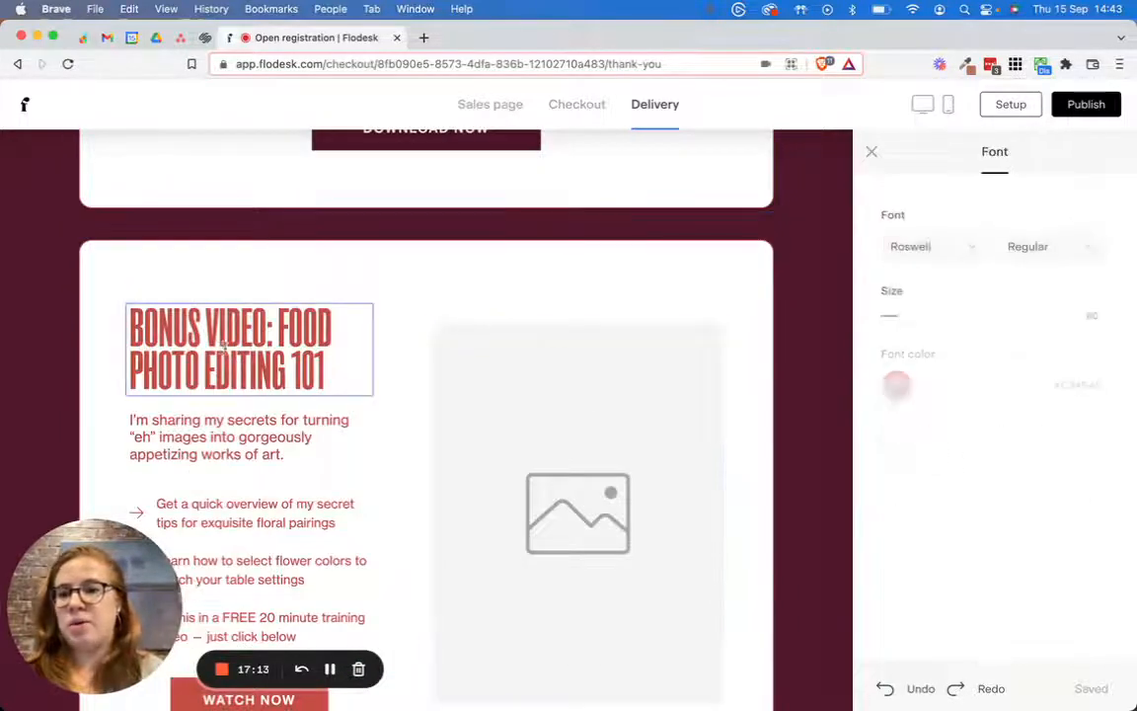
{"action": "left_click", "coordinate": [414, 299]}
{"action": "scroll", "coordinate": [409, 310], "scroll_direction": "down", "scroll_amount": 3}
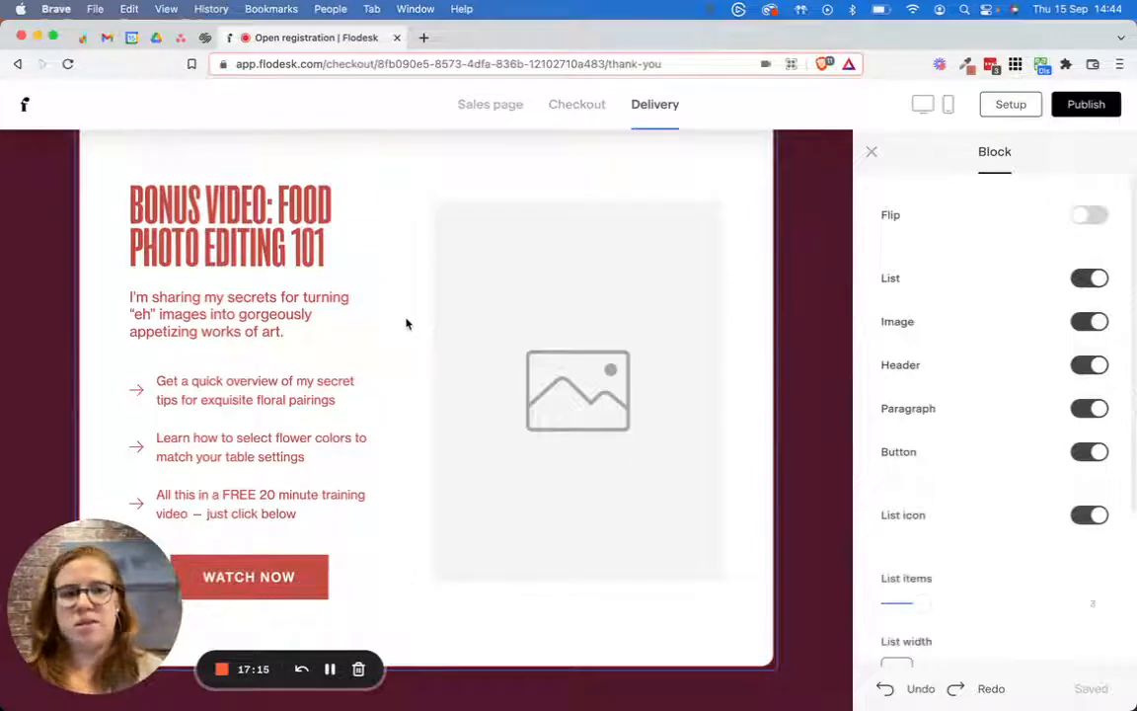
{"action": "scroll", "coordinate": [972, 281], "scroll_direction": "down", "scroll_amount": 3}
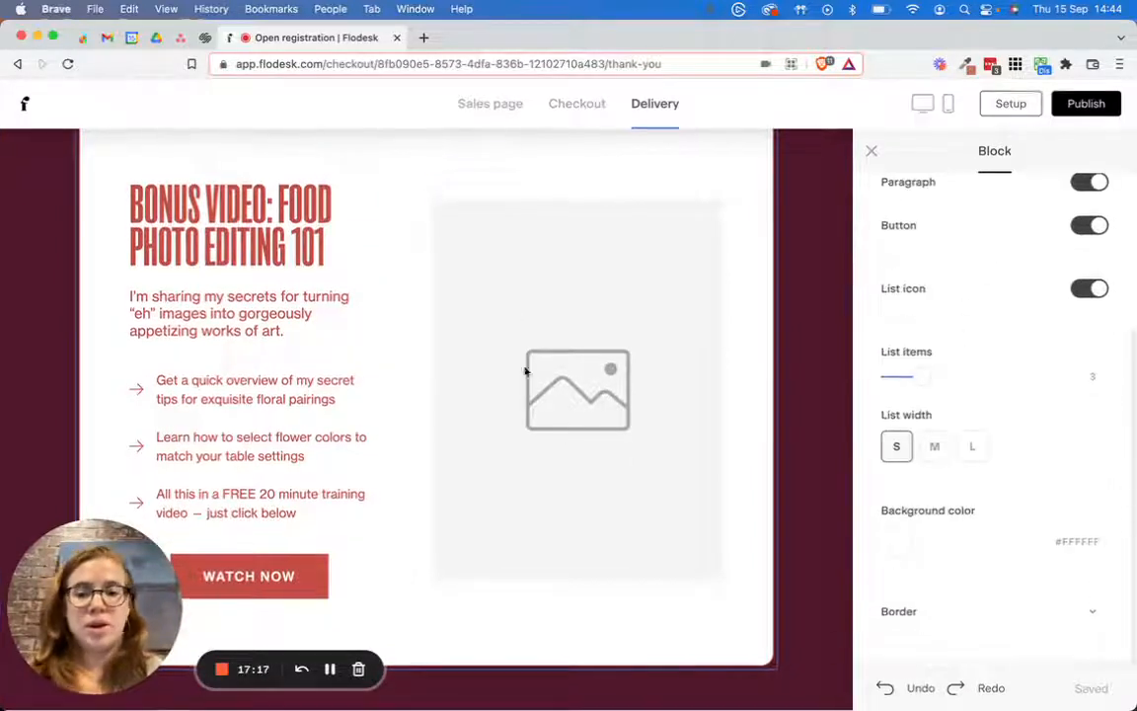
In the Delivery page's page settings, turn the Instructions and Logo sections off and back on.
{"action": "scroll", "coordinate": [395, 381], "scroll_direction": "up", "scroll_amount": 15}
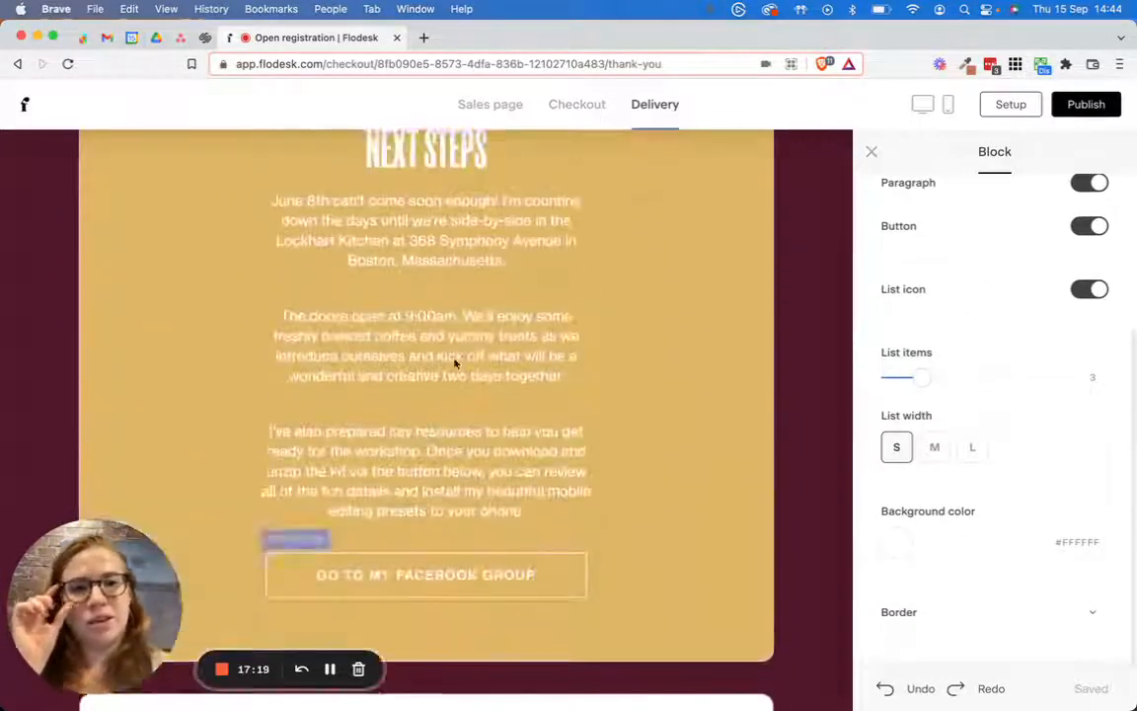
{"action": "scroll", "coordinate": [698, 195], "scroll_direction": "up", "scroll_amount": 3}
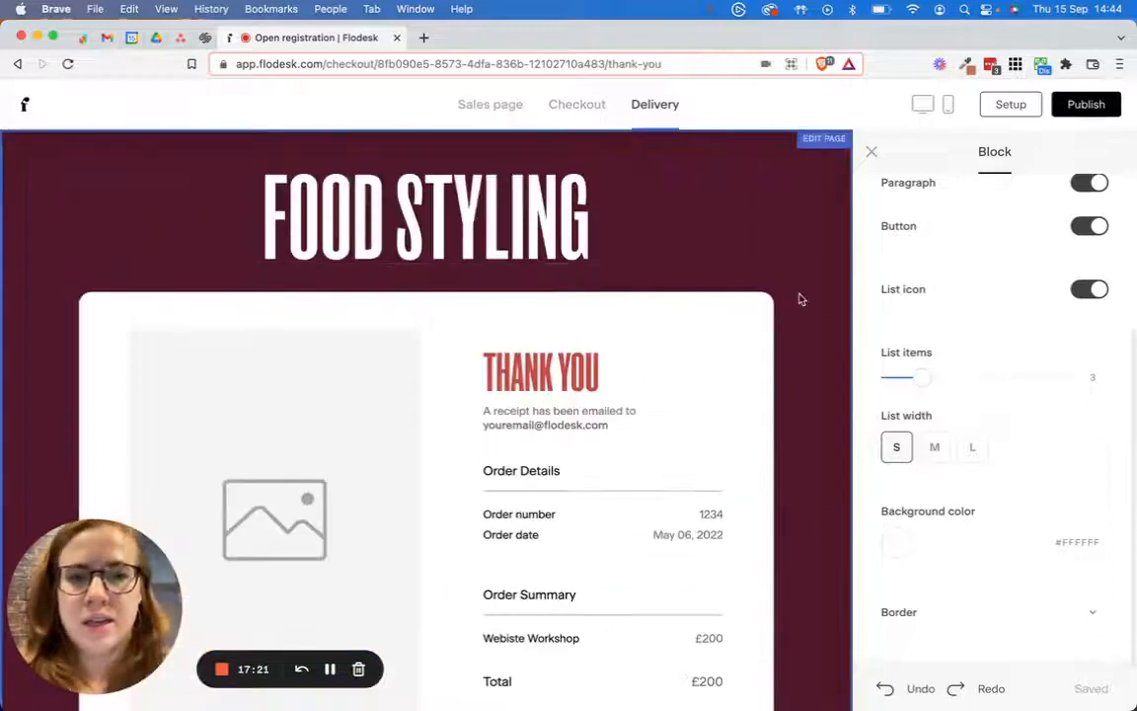
{"action": "left_click", "coordinate": [802, 297]}
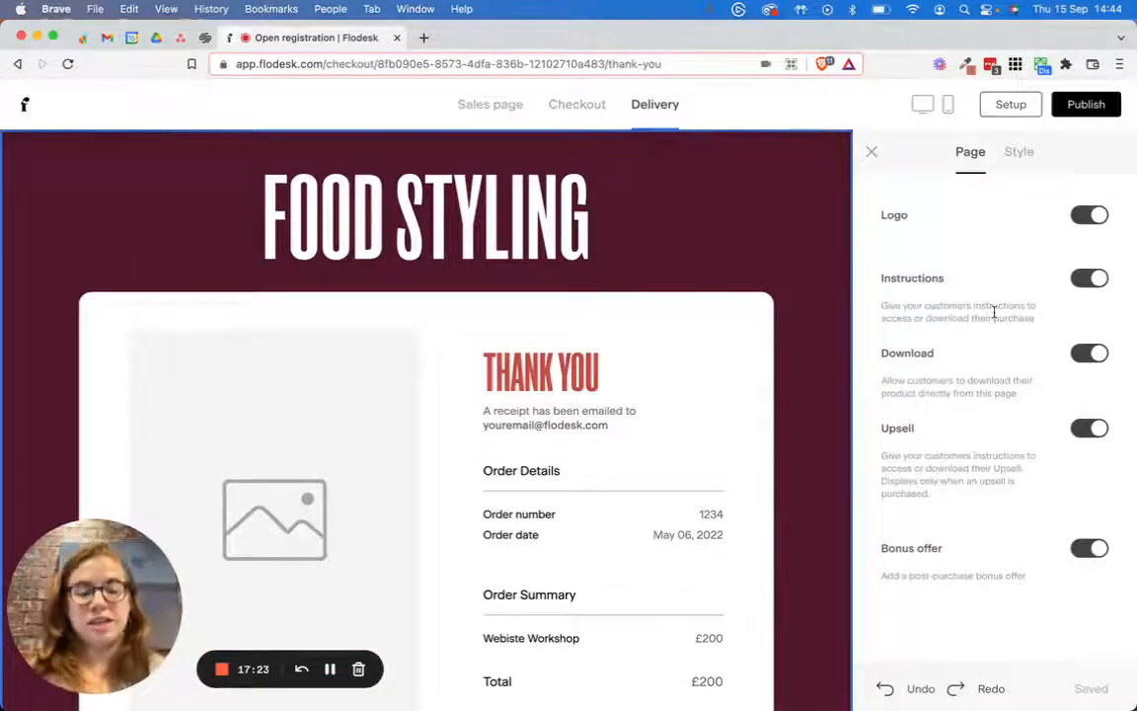
{"action": "scroll", "coordinate": [665, 417], "scroll_direction": "down", "scroll_amount": 2}
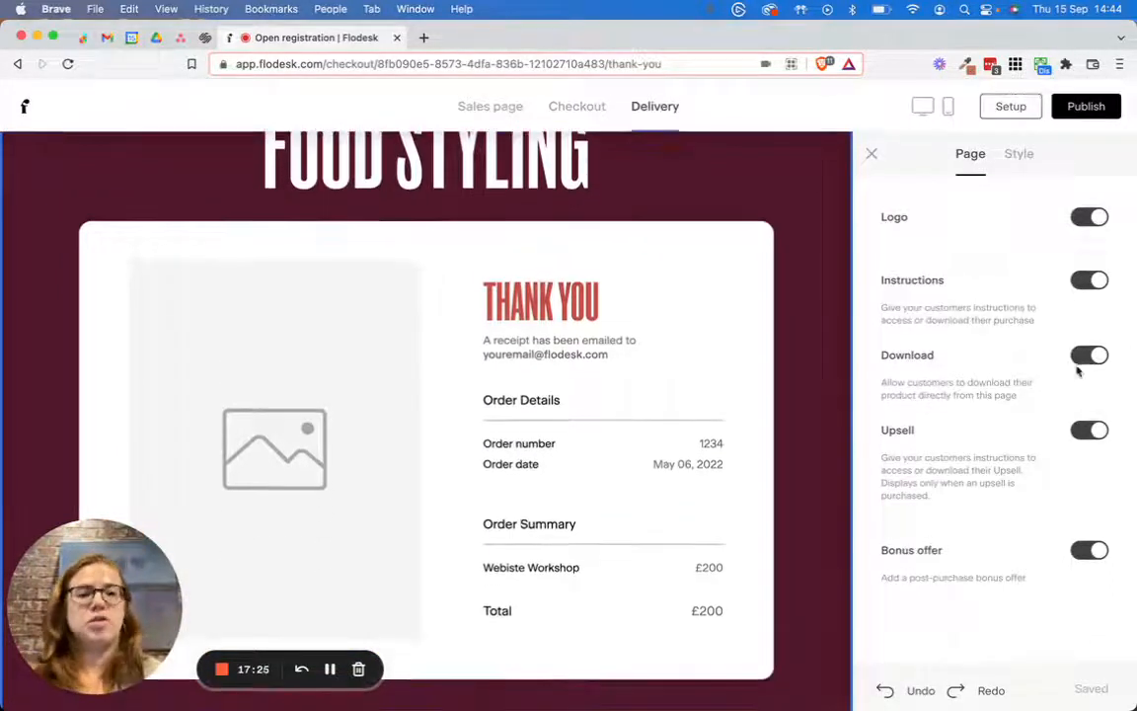
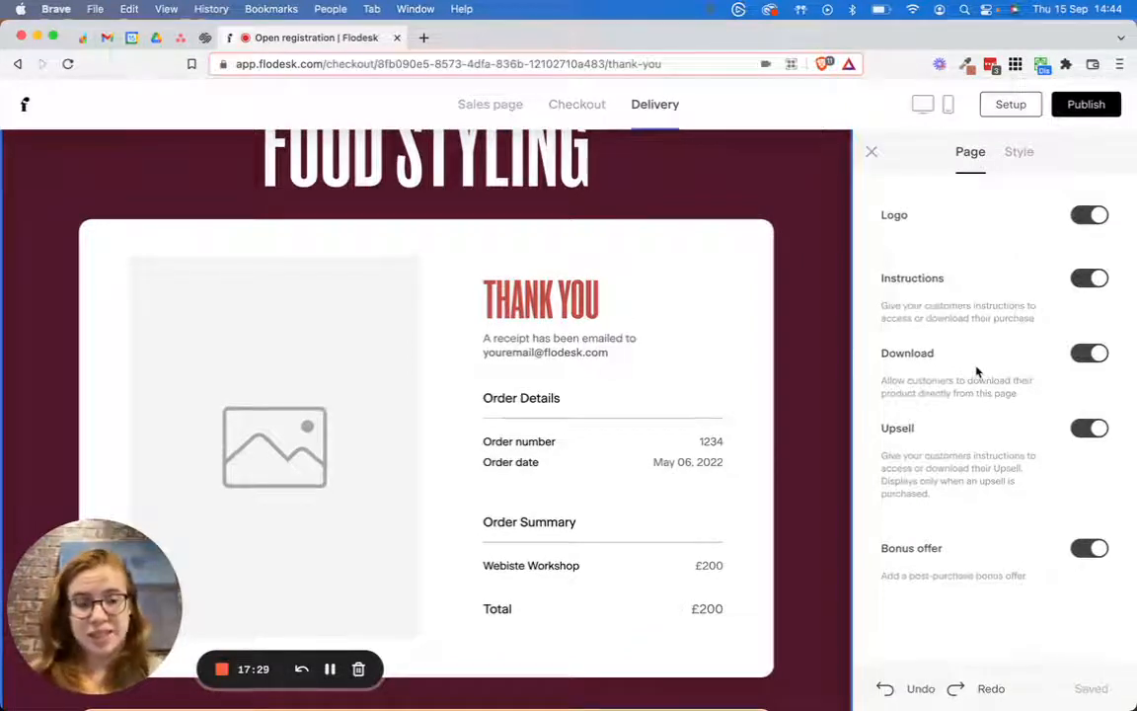
{"action": "left_click", "coordinate": [1090, 279]}
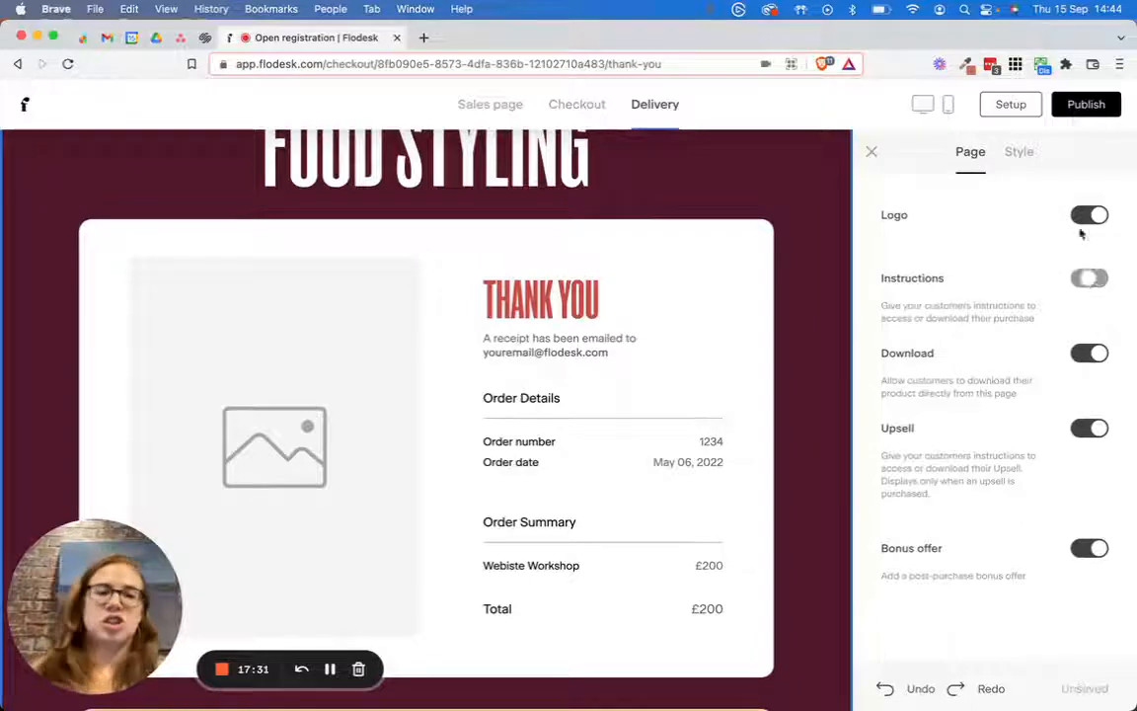
{"action": "left_click", "coordinate": [1090, 215]}
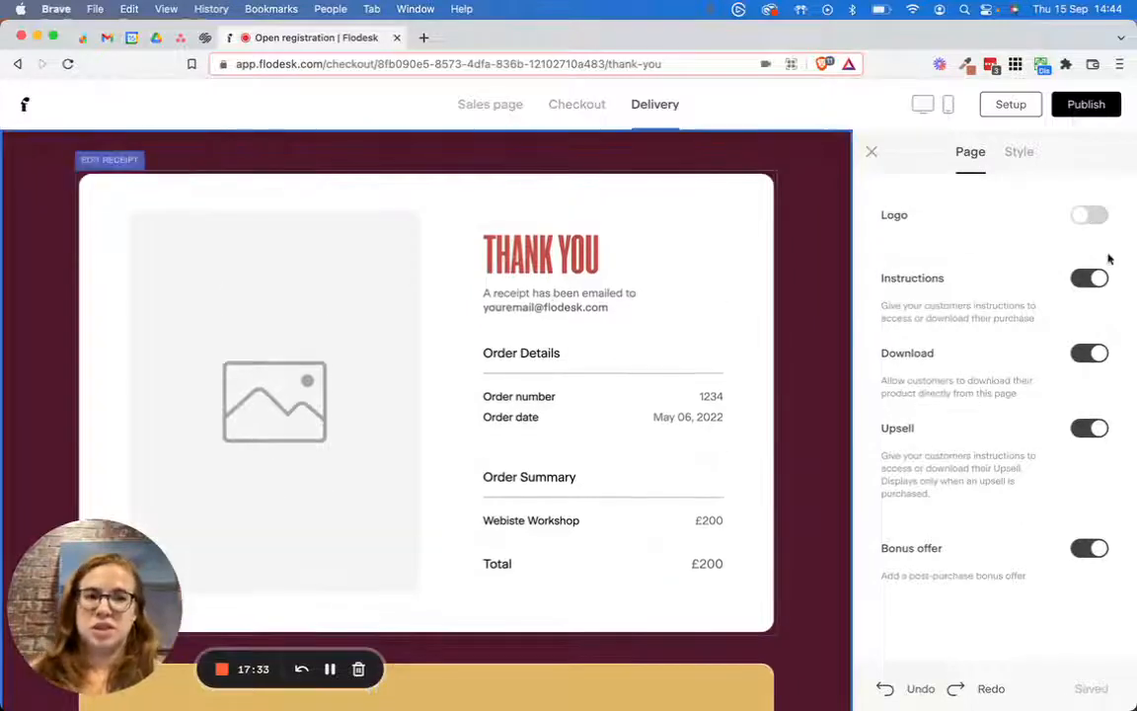
{"action": "left_click", "coordinate": [1091, 215]}
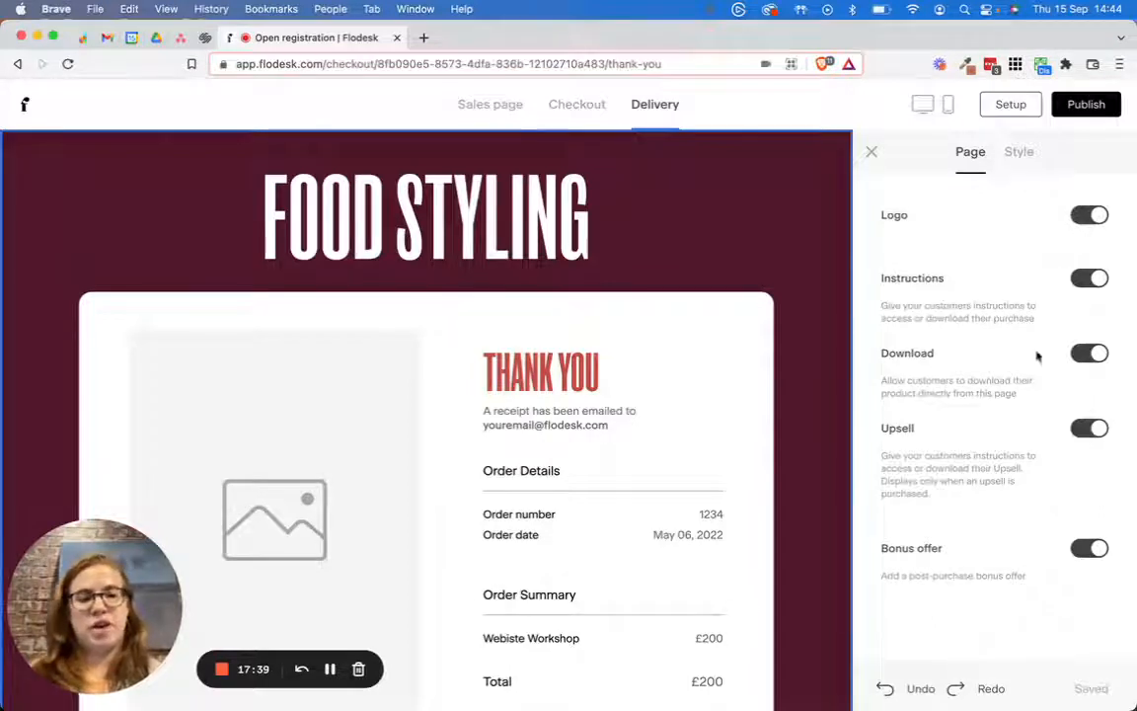
Turn the Delivery page's Upsell and Bonus offer sections off and back on.
{"action": "left_click", "coordinate": [1098, 432]}
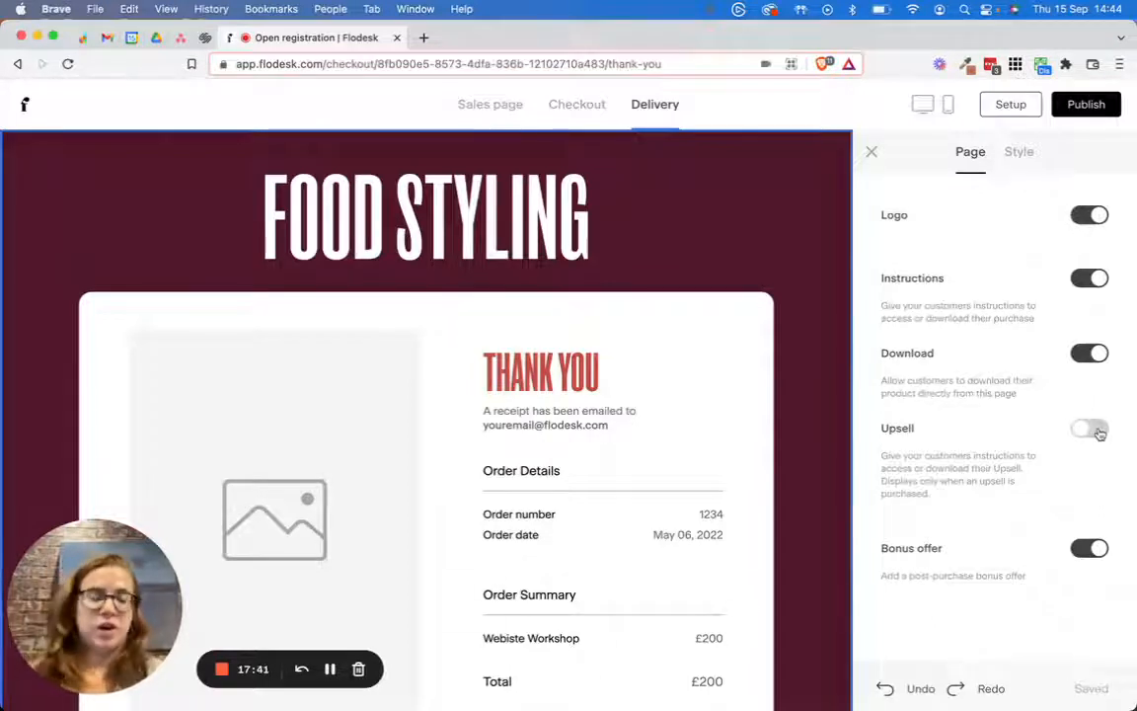
{"action": "left_click", "coordinate": [1095, 431]}
{"action": "left_click", "coordinate": [1086, 548]}
{"action": "scroll", "coordinate": [676, 427], "scroll_direction": "down", "scroll_amount": 15}
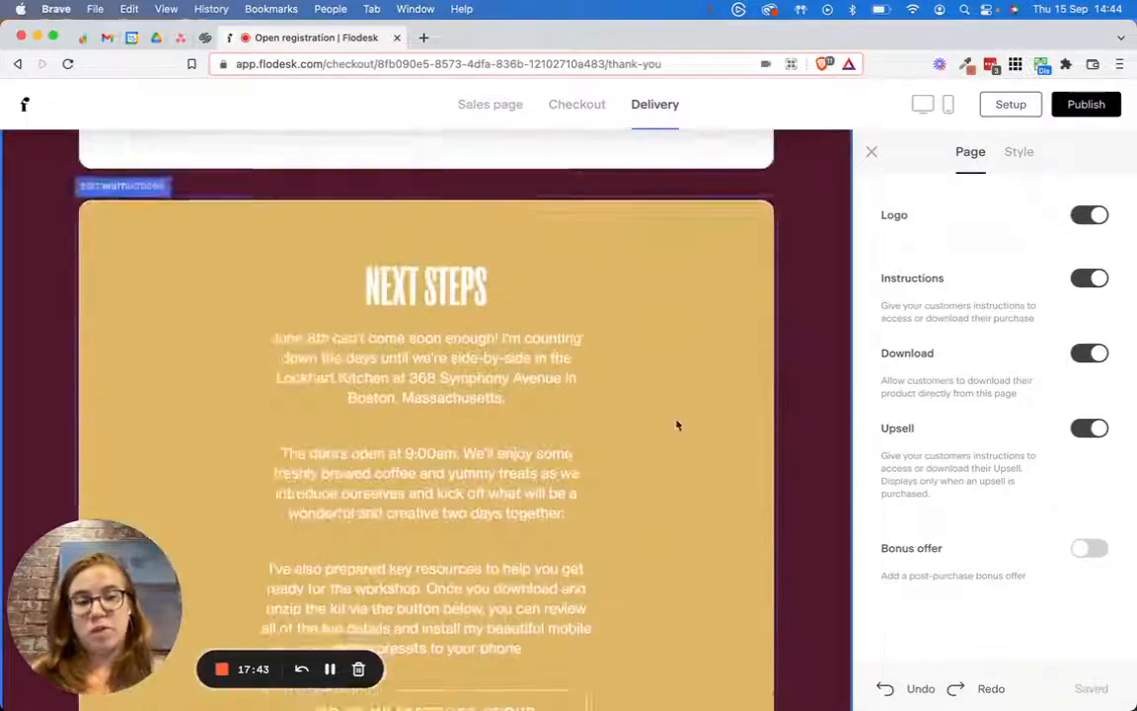
{"action": "left_click", "coordinate": [1089, 548]}
Look over the Delivery page from the Bonus Video block back up to the receipt and Next Steps blocks.
{"action": "scroll", "coordinate": [511, 457], "scroll_direction": "down", "scroll_amount": 5}
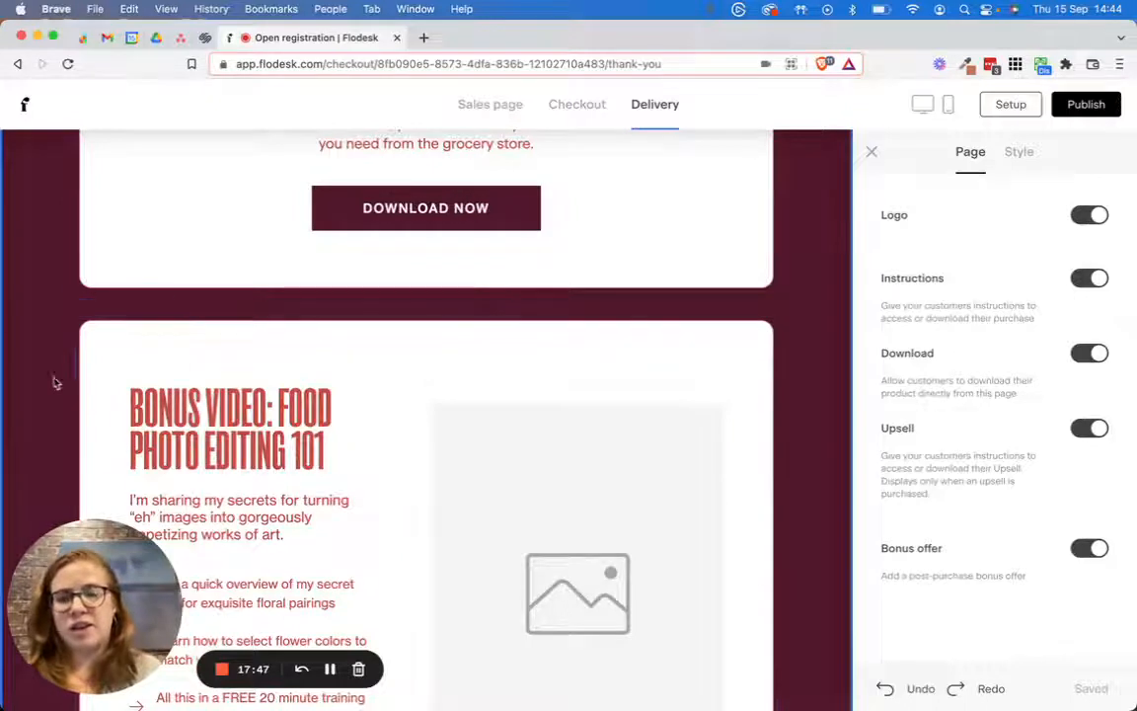
{"action": "scroll", "coordinate": [70, 306], "scroll_direction": "down", "scroll_amount": 1}
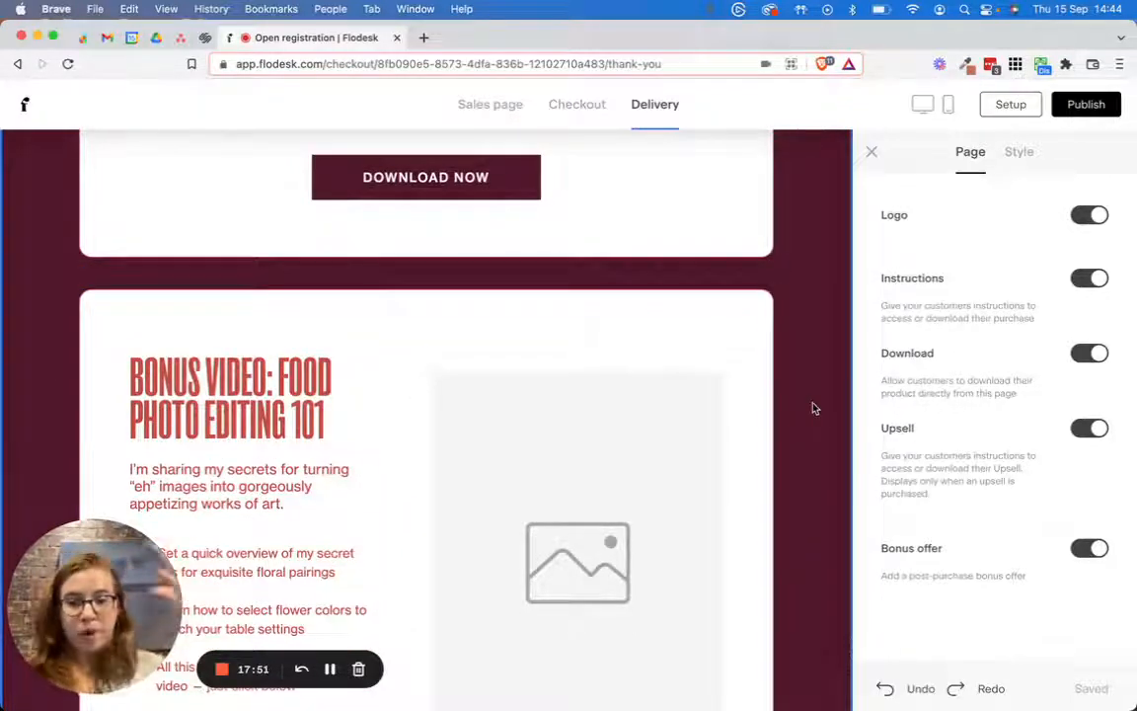
{"action": "scroll", "coordinate": [816, 407], "scroll_direction": "down", "scroll_amount": 1}
{"action": "scroll", "coordinate": [817, 407], "scroll_direction": "up", "scroll_amount": 15}
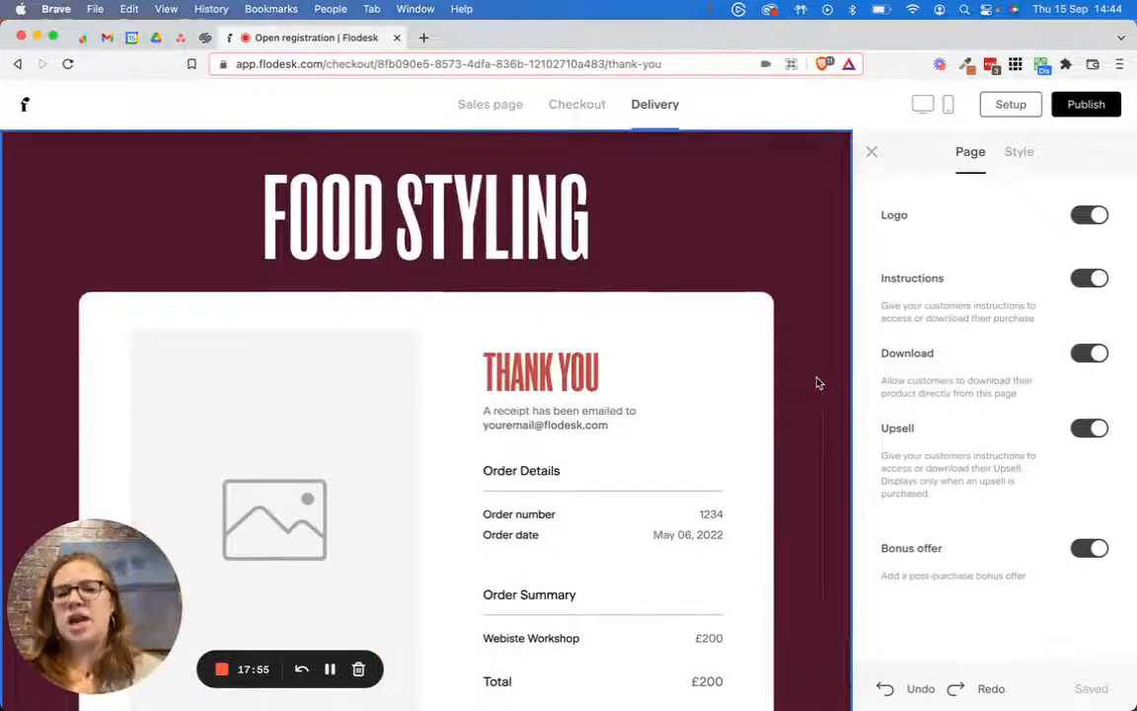
{"action": "scroll", "coordinate": [744, 378], "scroll_direction": "down", "scroll_amount": 3}
{"action": "scroll", "coordinate": [723, 378], "scroll_direction": "down", "scroll_amount": 2}
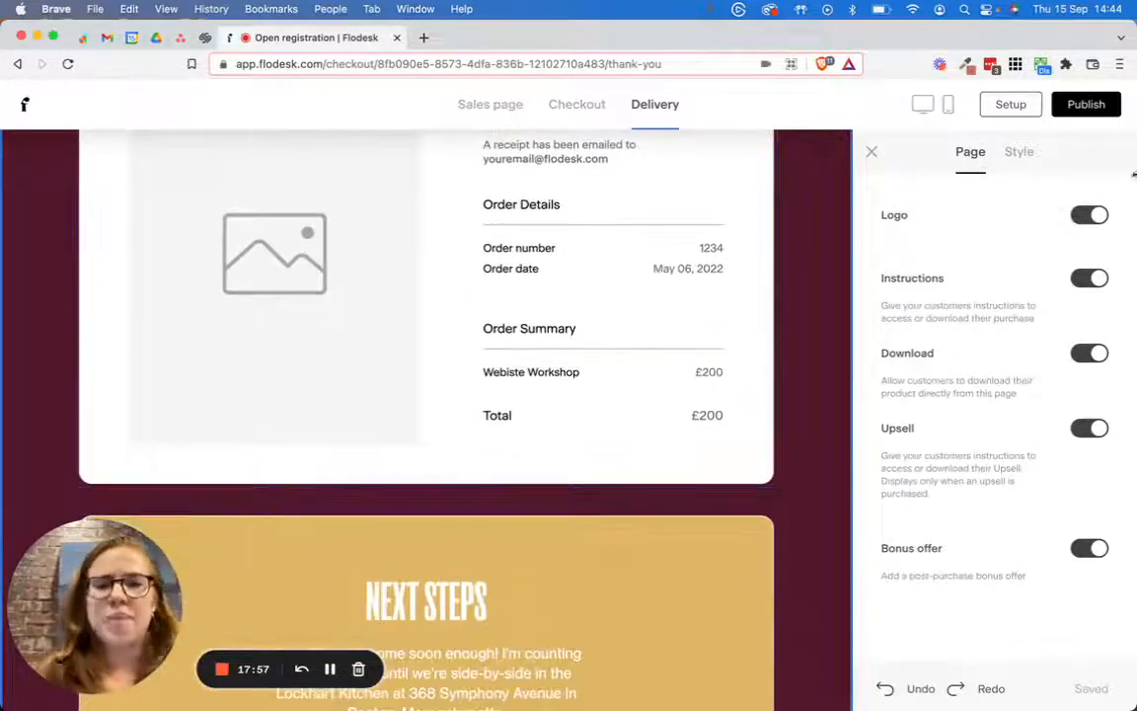
Start publishing the checkout, connect it with Stripe to accept payments, and check the account's Stripe setup.
{"action": "left_click", "coordinate": [1082, 105]}
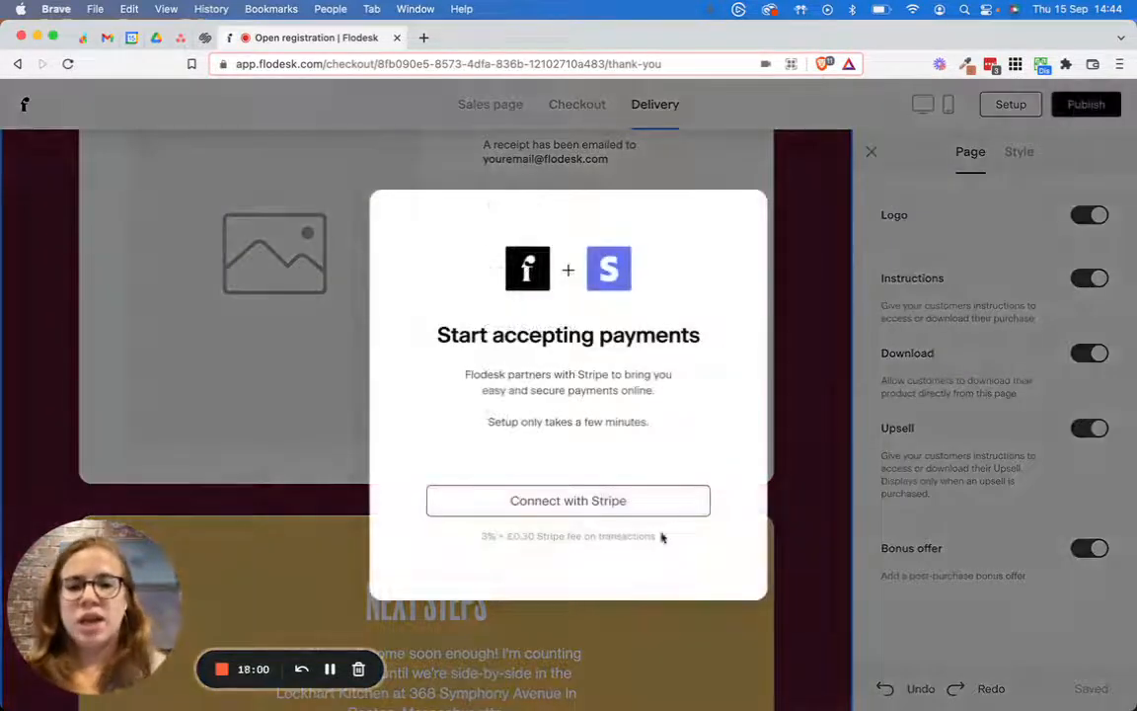
{"action": "left_click", "coordinate": [638, 503]}
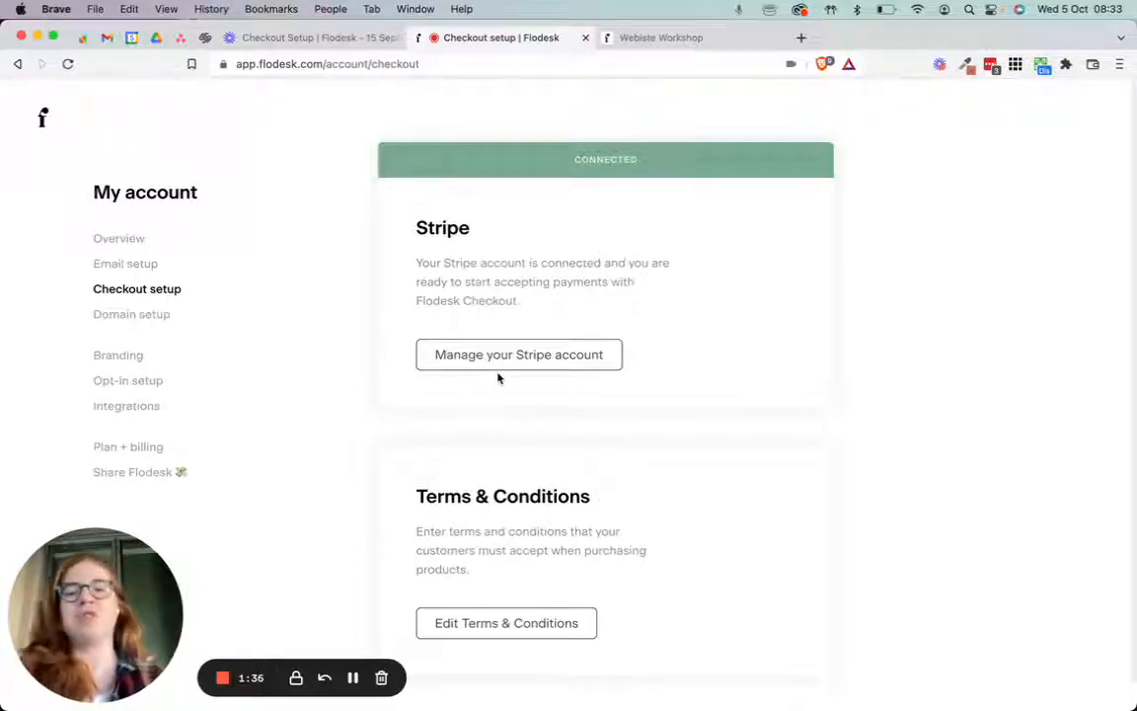
{"action": "left_click", "coordinate": [565, 372]}
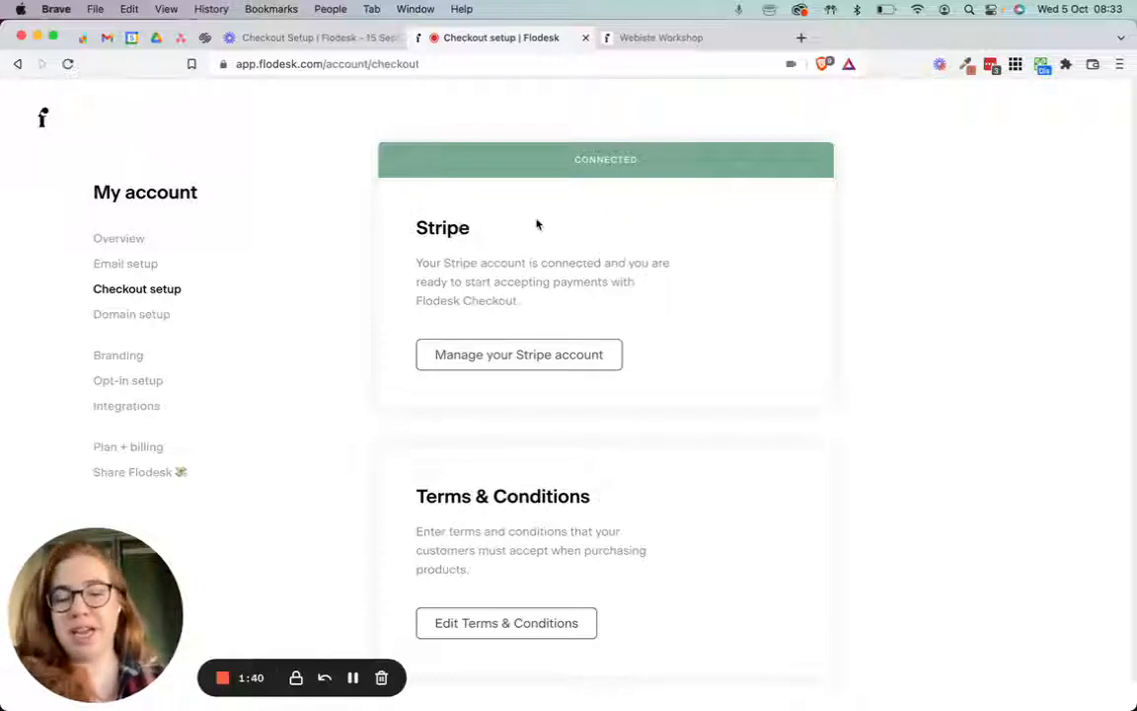
Open the checkout's Terms & Conditions for editing, read through the template text and save it.
{"action": "scroll", "coordinate": [612, 493], "scroll_direction": "down", "scroll_amount": 1}
{"action": "left_click", "coordinate": [548, 595]}
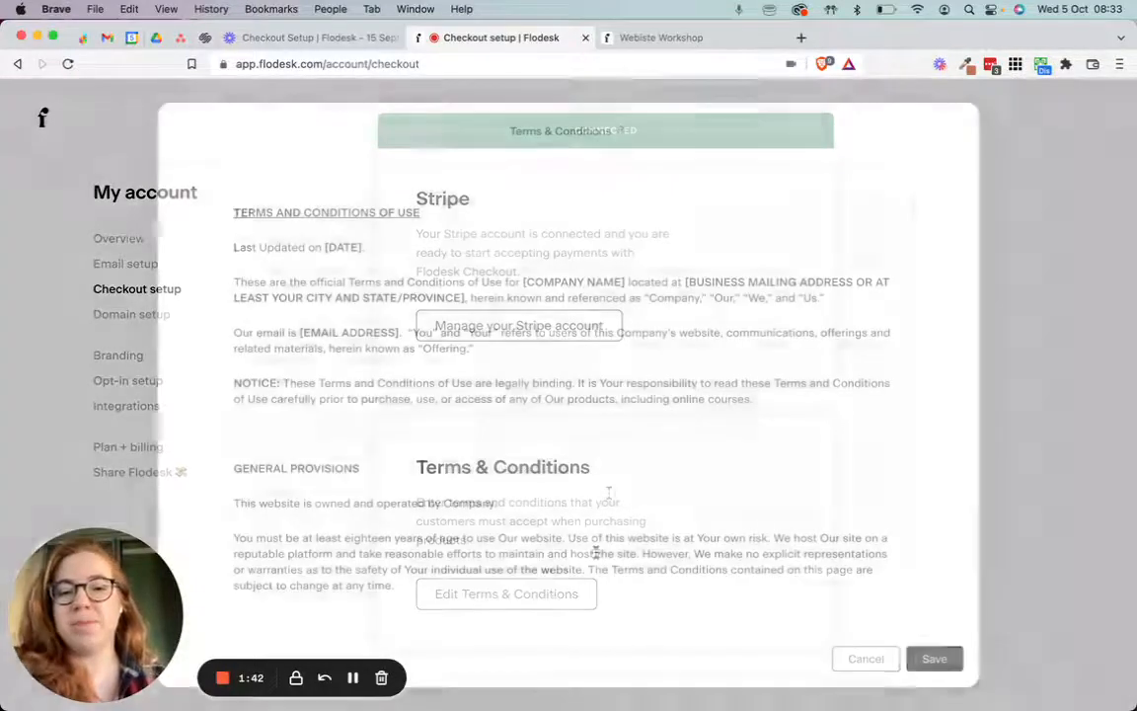
{"action": "scroll", "coordinate": [491, 309], "scroll_direction": "down", "scroll_amount": 5}
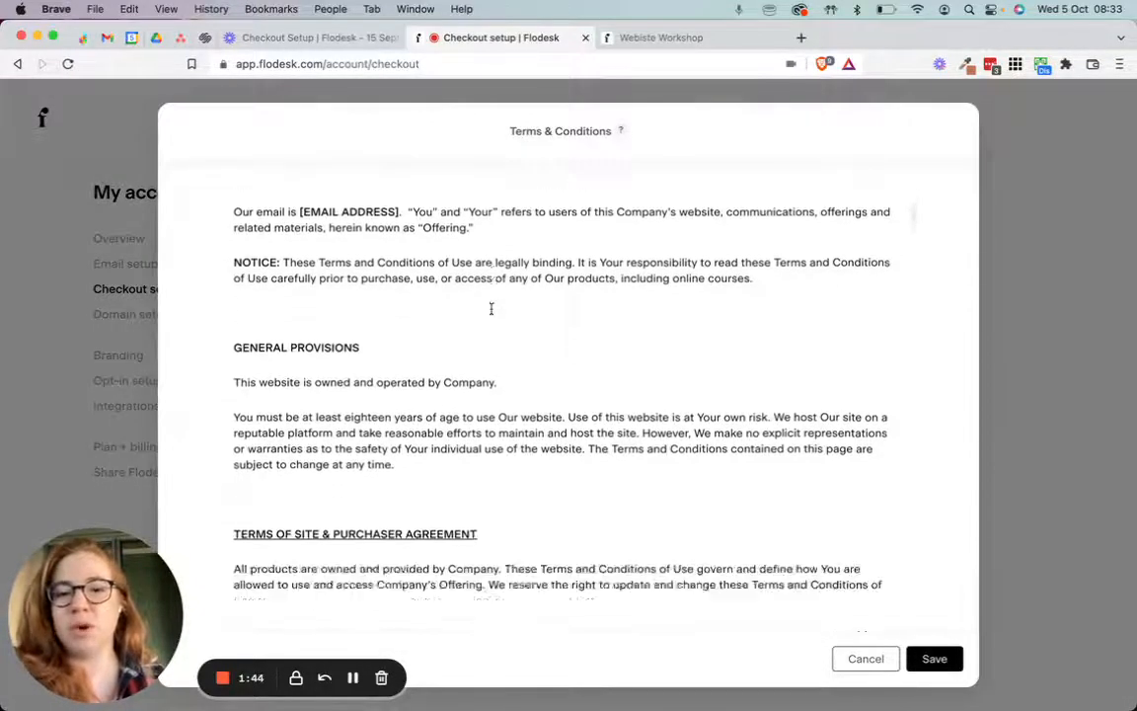
{"action": "scroll", "coordinate": [490, 309], "scroll_direction": "down", "scroll_amount": 3}
{"action": "scroll", "coordinate": [491, 309], "scroll_direction": "down", "scroll_amount": 10}
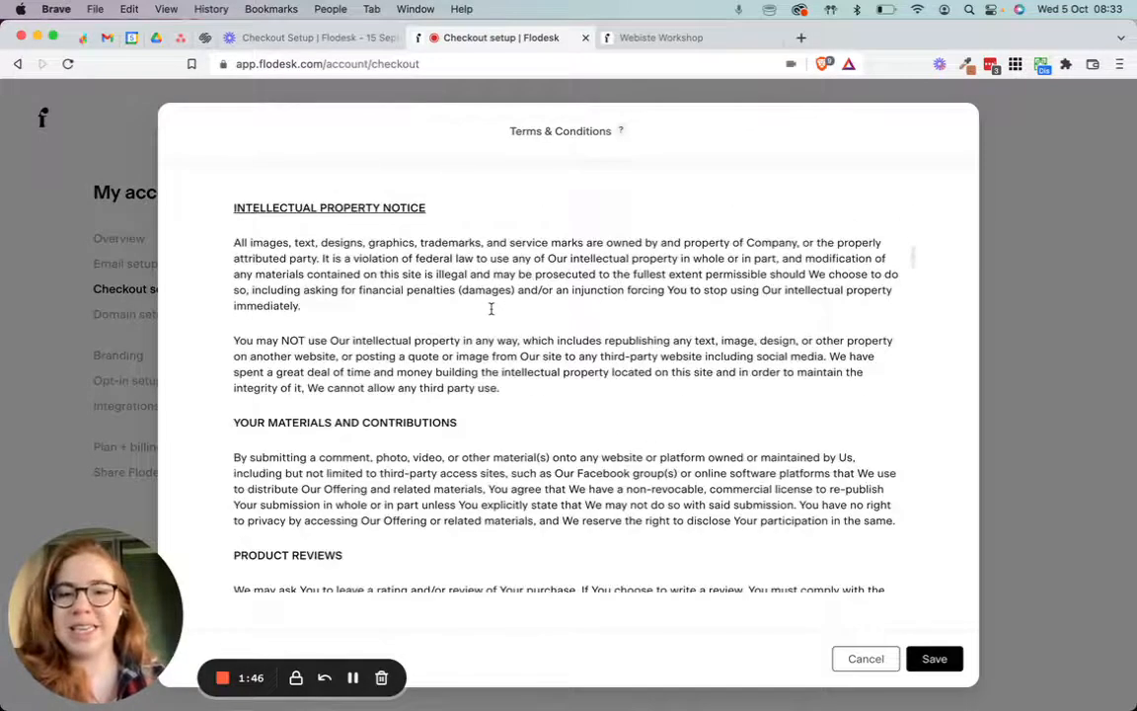
{"action": "scroll", "coordinate": [487, 307], "scroll_direction": "down", "scroll_amount": 10}
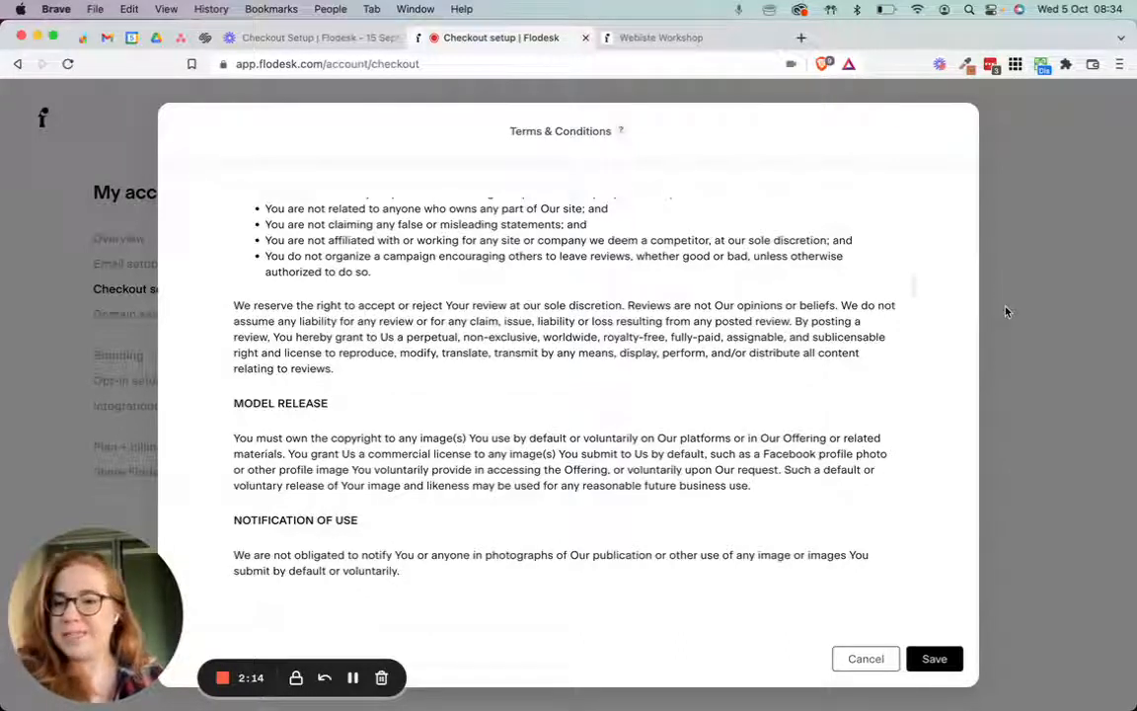
{"action": "left_click", "coordinate": [913, 657]}
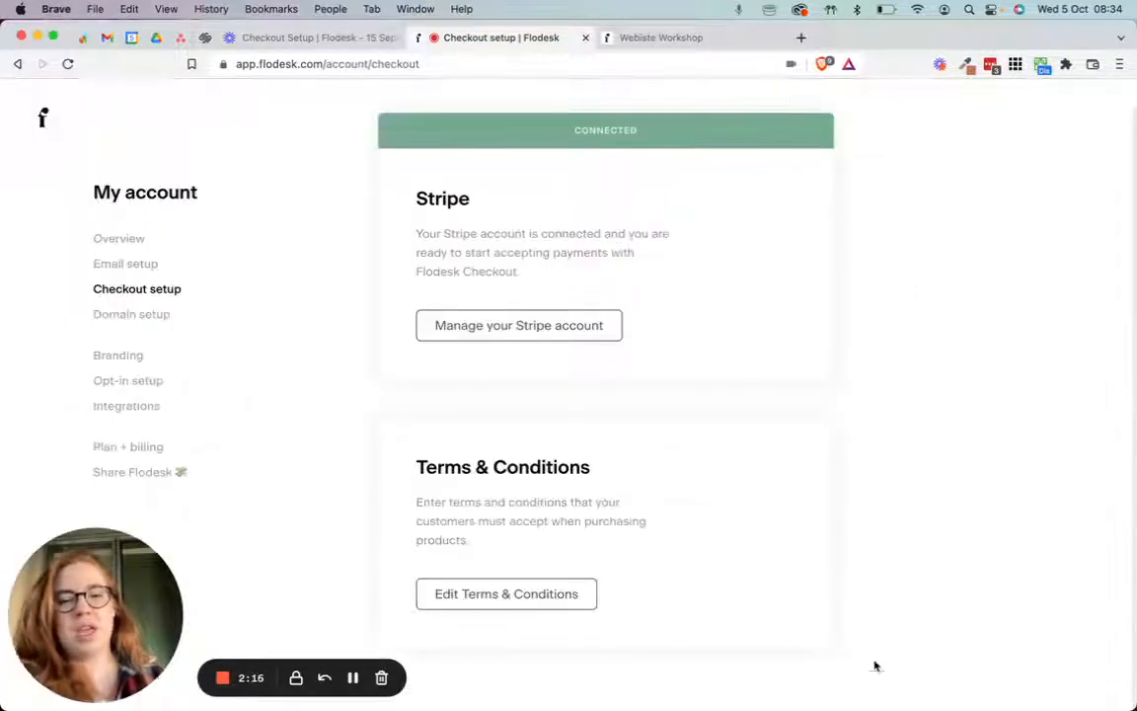
Leave the account settings and reopen the "Open registration" checkout for editing from the list of checkouts.
{"action": "left_click", "coordinate": [42, 119]}
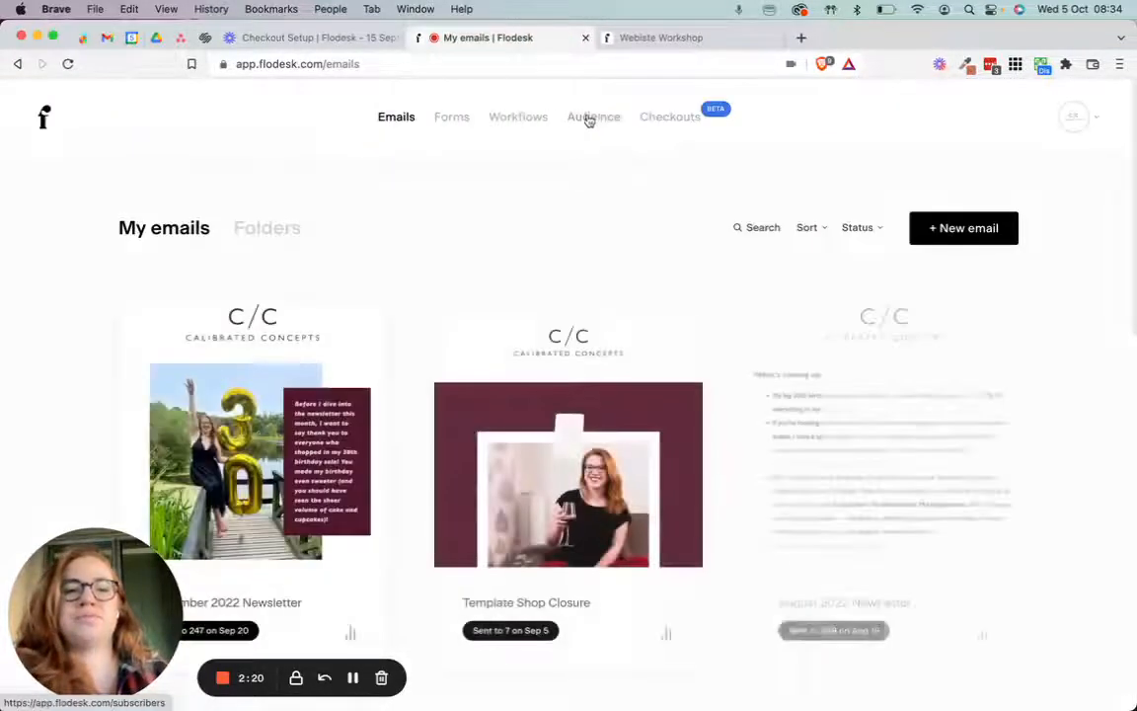
{"action": "left_click", "coordinate": [647, 130]}
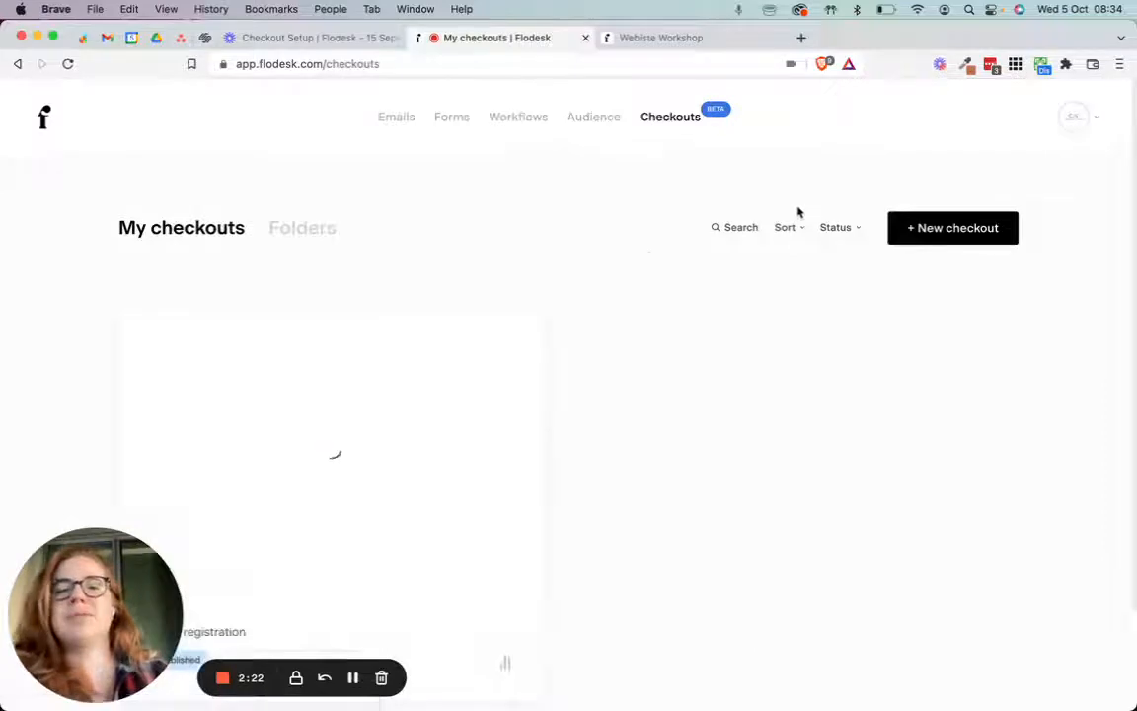
{"action": "scroll", "coordinate": [426, 446], "scroll_direction": "down", "scroll_amount": 2}
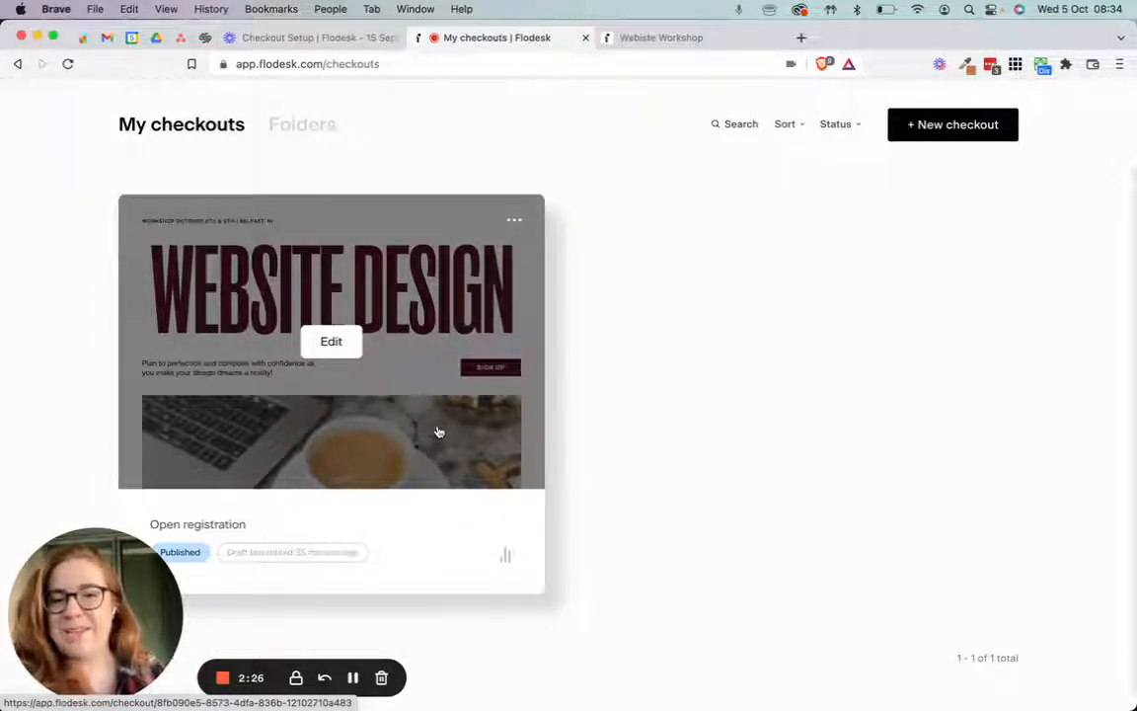
{"action": "left_click", "coordinate": [332, 342]}
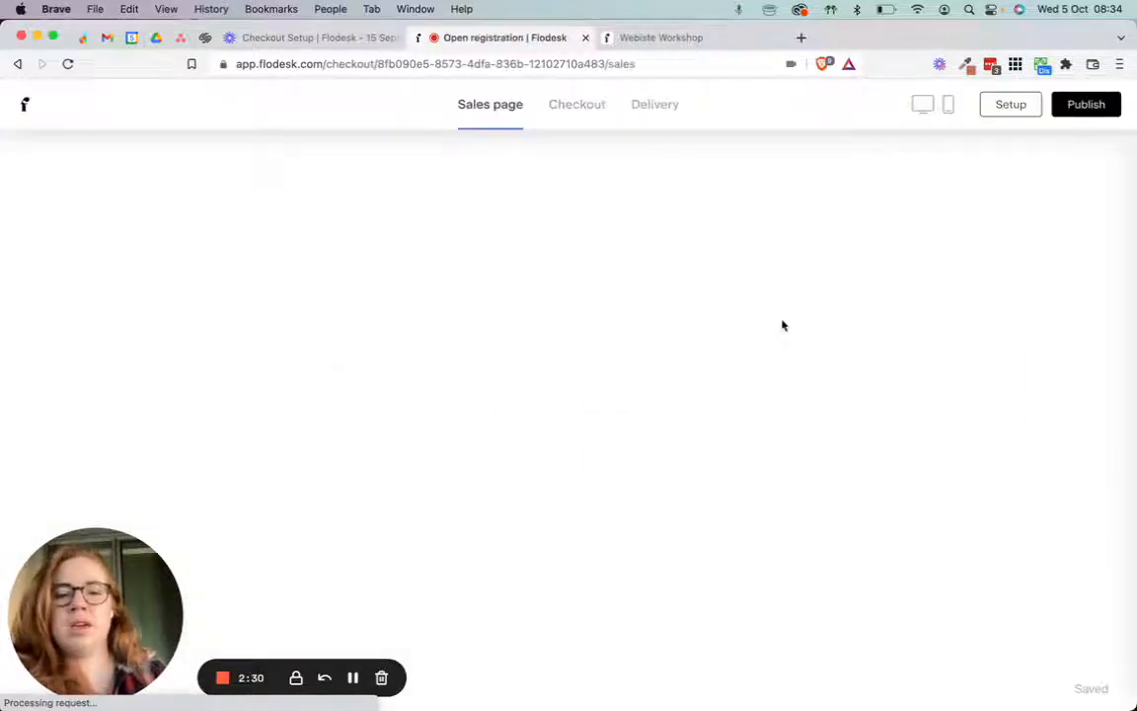
Look over the Sales page down to its pricing section, and the Checkout page's payment form, testimonial and bonus offer.
{"action": "scroll", "coordinate": [443, 319], "scroll_direction": "down", "scroll_amount": 15}
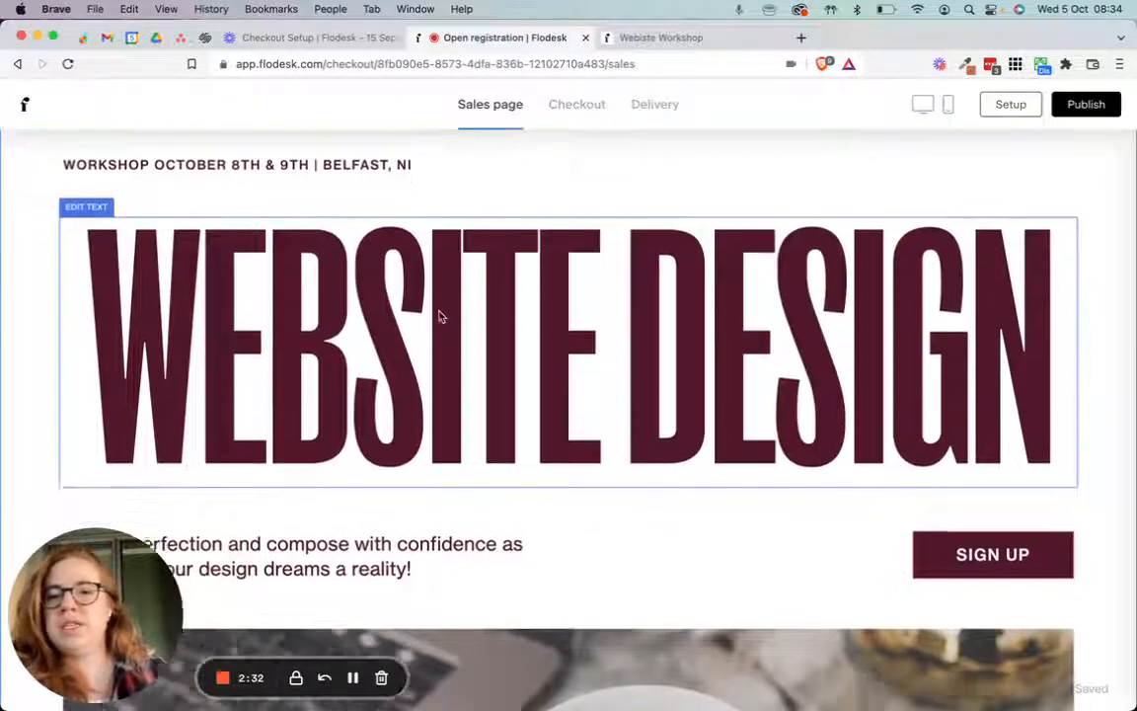
{"action": "scroll", "coordinate": [442, 319], "scroll_direction": "down", "scroll_amount": 12}
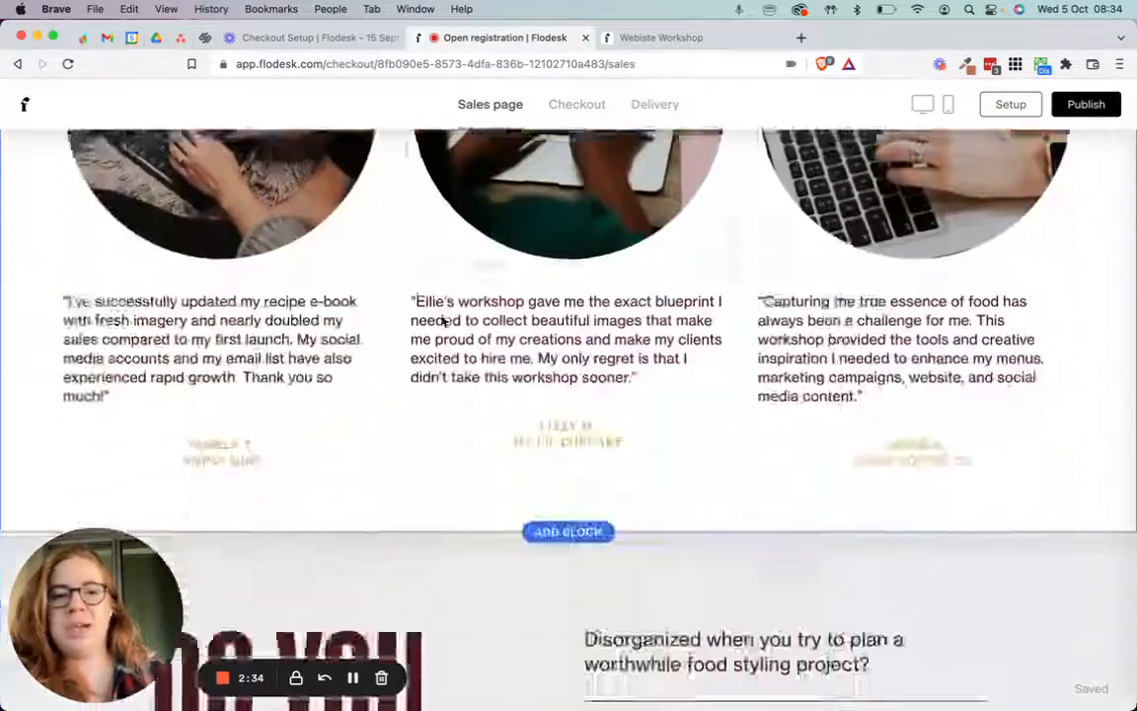
{"action": "scroll", "coordinate": [442, 326], "scroll_direction": "down", "scroll_amount": 8}
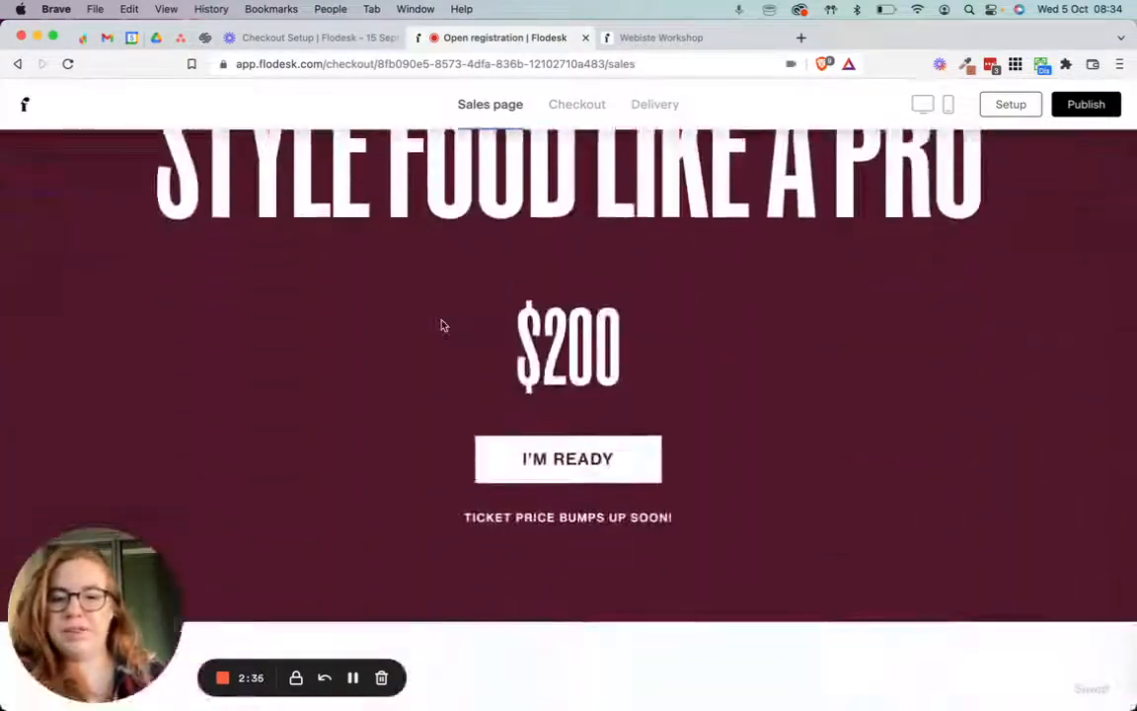
{"action": "left_click", "coordinate": [579, 105]}
{"action": "scroll", "coordinate": [620, 324], "scroll_direction": "down", "scroll_amount": 1}
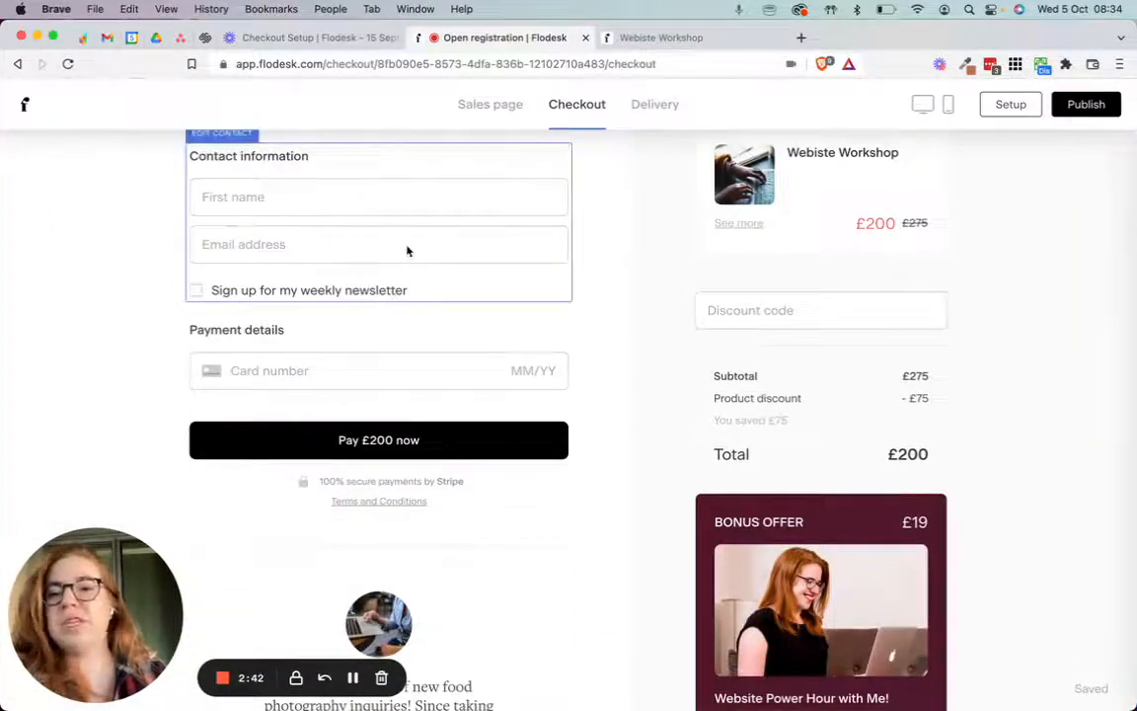
{"action": "scroll", "coordinate": [352, 363], "scroll_direction": "down", "scroll_amount": 2}
{"action": "scroll", "coordinate": [356, 363], "scroll_direction": "down", "scroll_amount": 4}
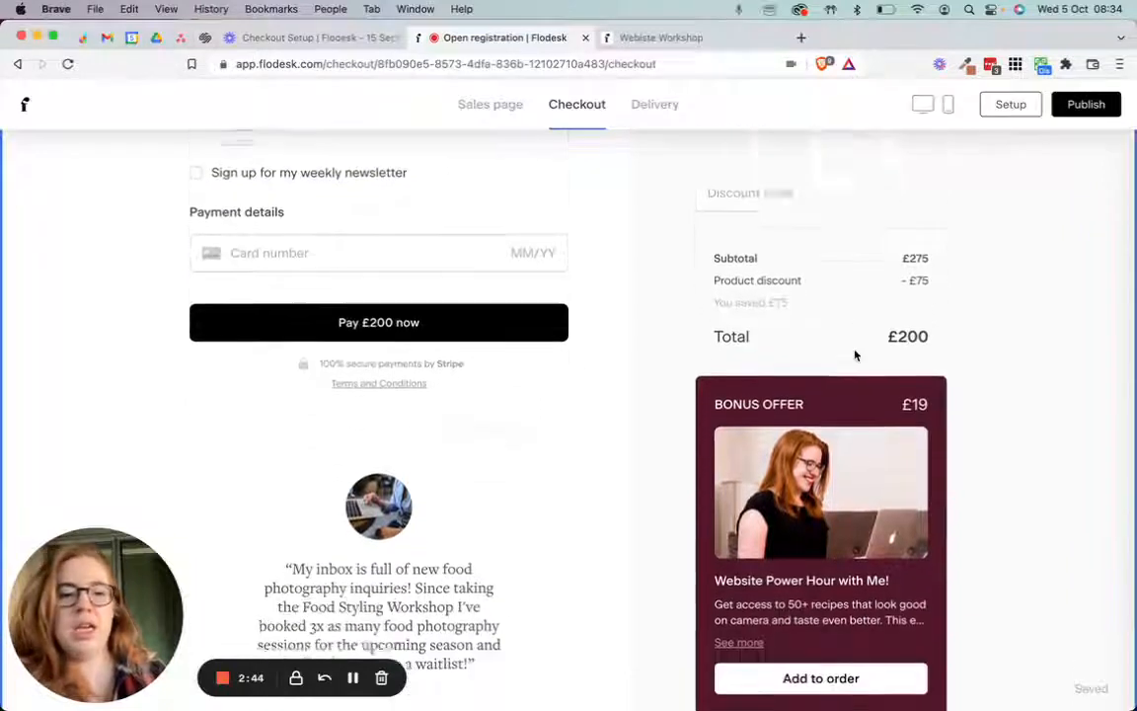
{"action": "scroll", "coordinate": [661, 515], "scroll_direction": "up", "scroll_amount": 9}
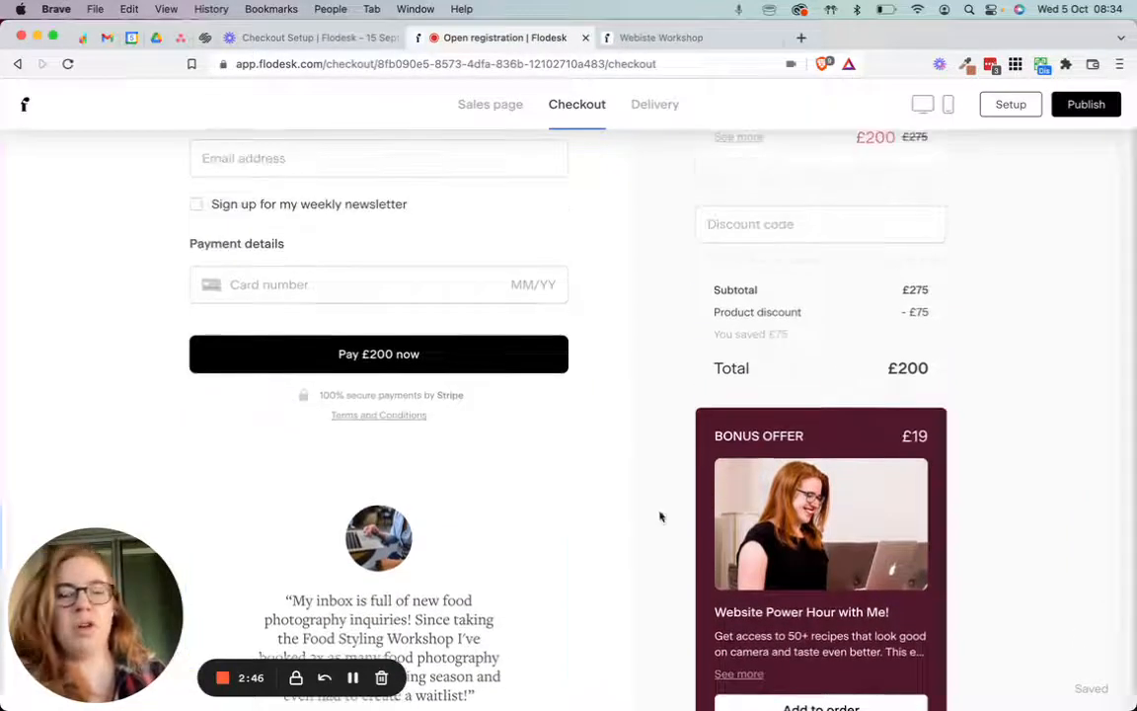
Replace the Food Styling logo on the Delivery page with "CC - Full - White copy.png" from the Logos folder.
{"action": "left_click", "coordinate": [646, 111]}
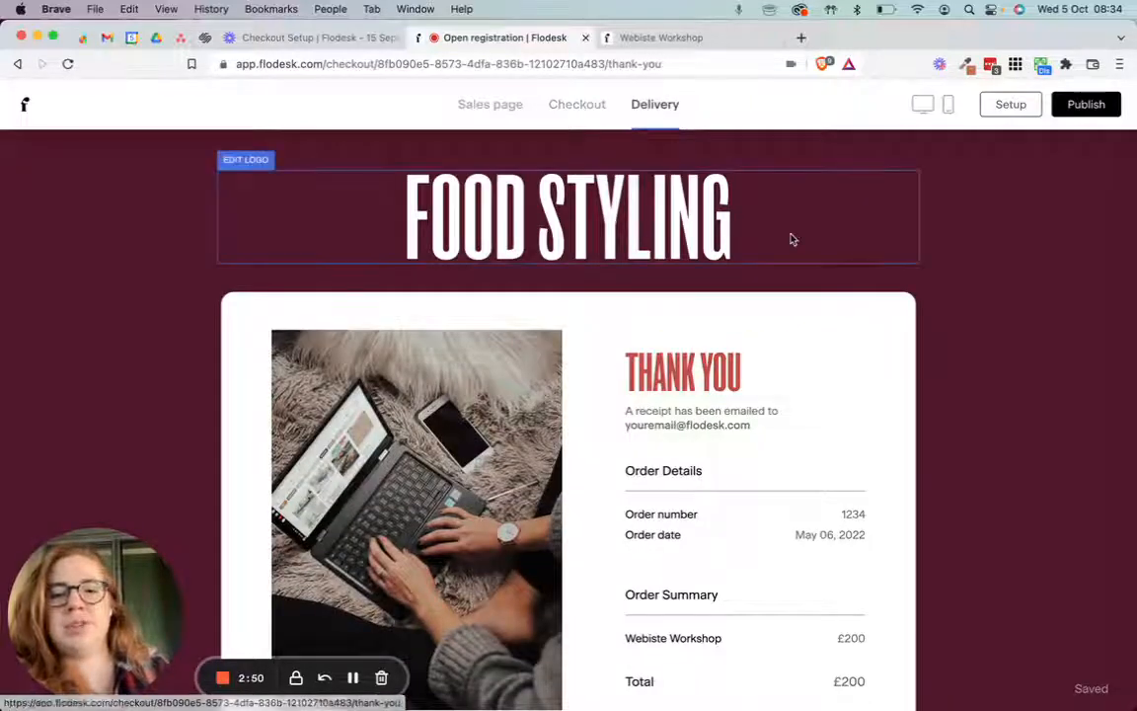
{"action": "left_click", "coordinate": [472, 195]}
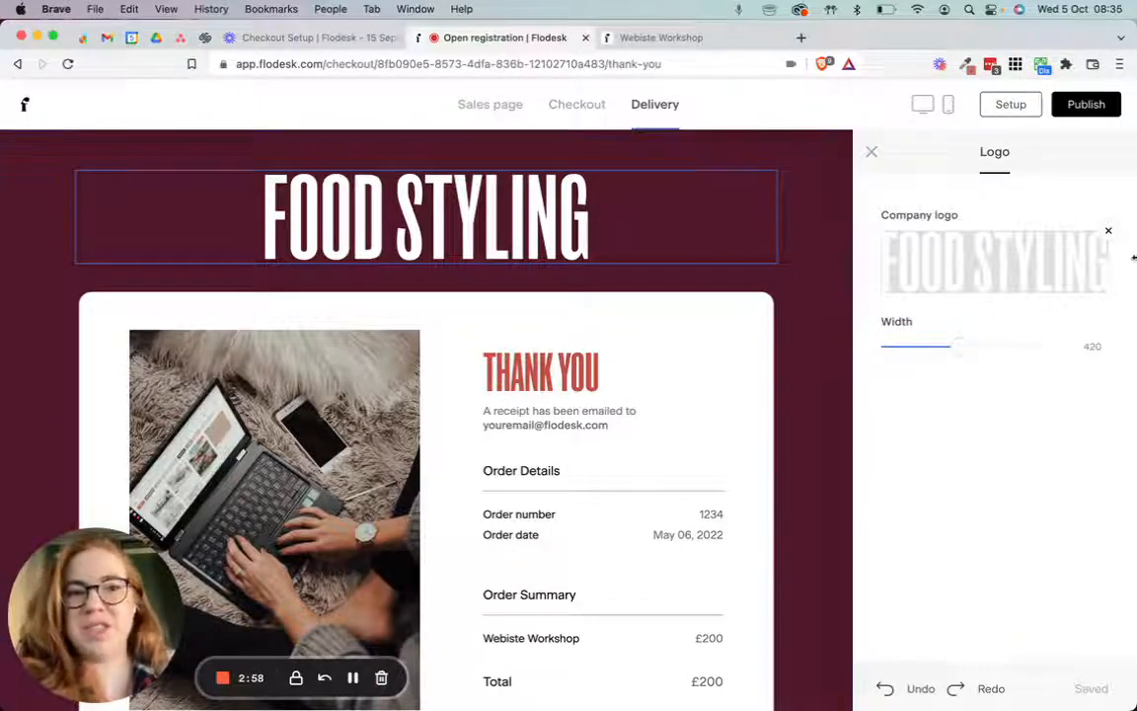
{"action": "left_click", "coordinate": [1107, 234]}
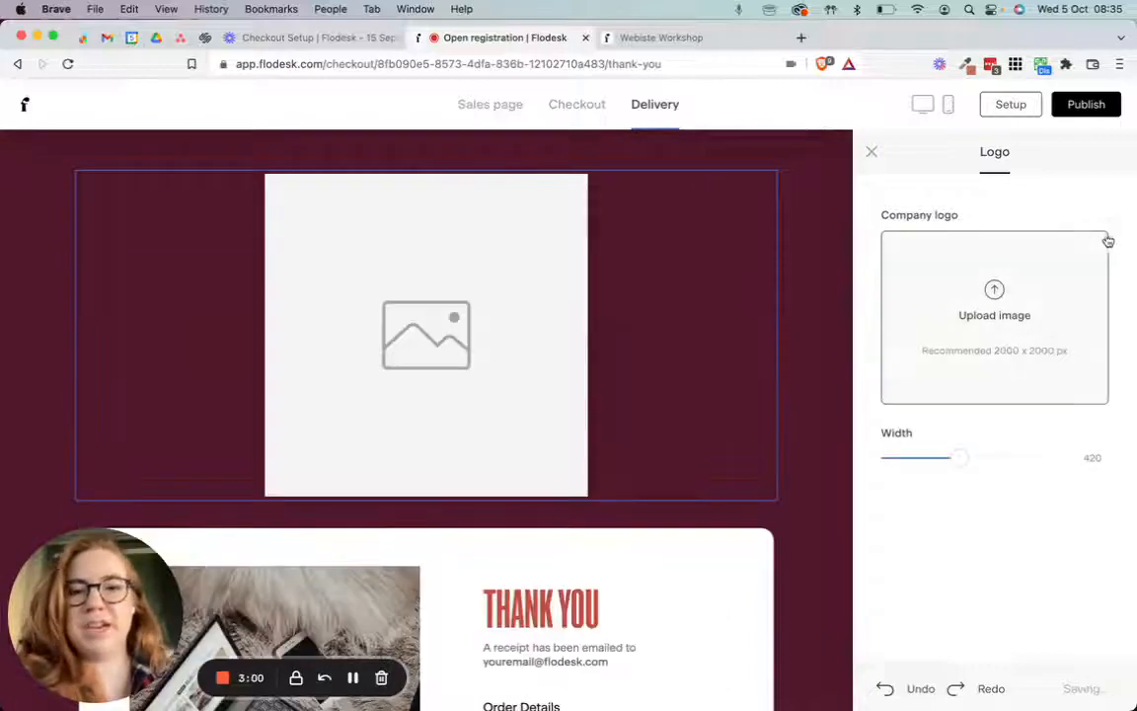
{"action": "left_click", "coordinate": [995, 291]}
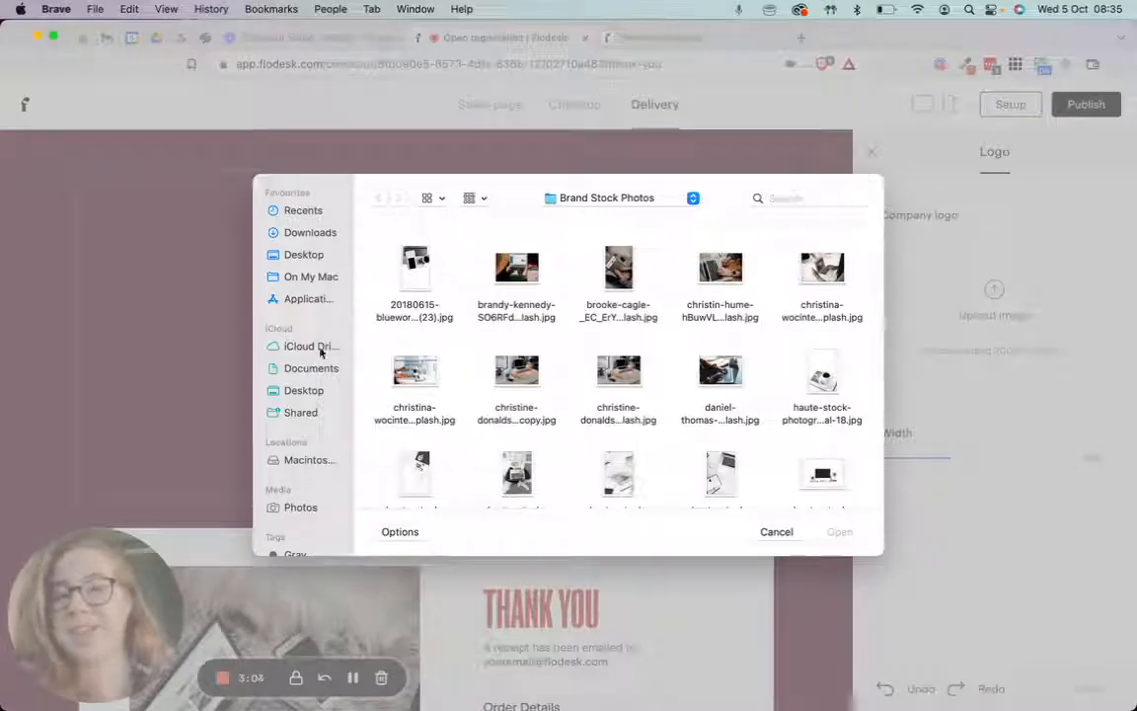
{"action": "left_click", "coordinate": [310, 373]}
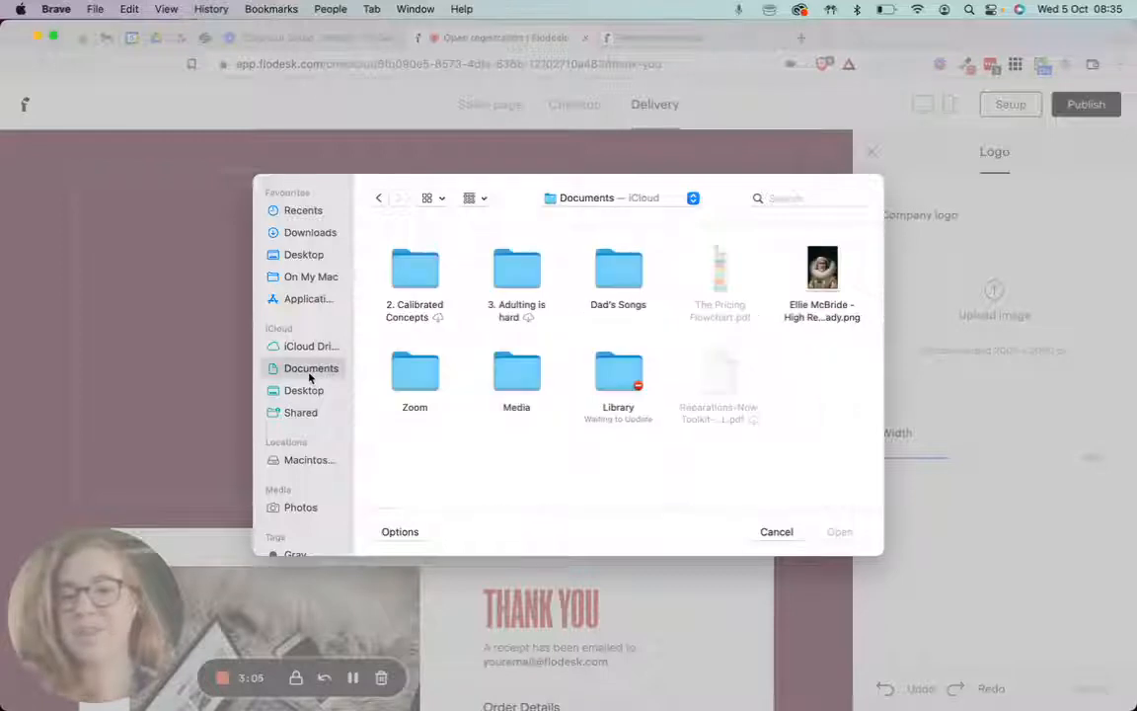
{"action": "double_click", "coordinate": [405, 275]}
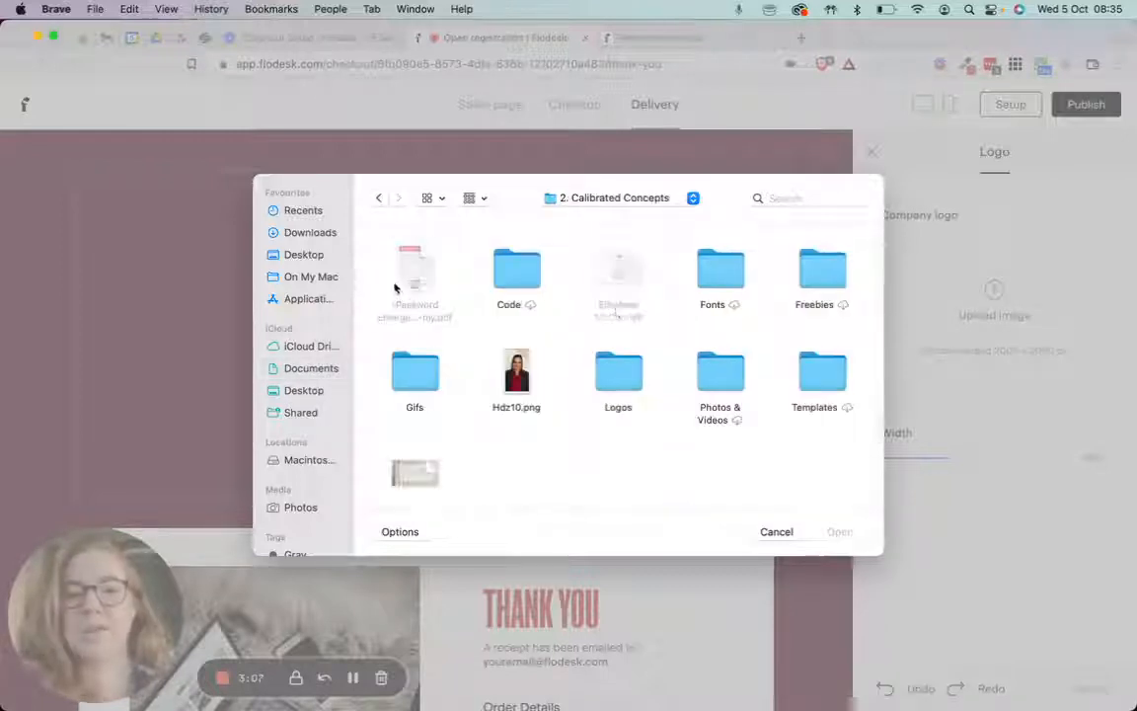
{"action": "double_click", "coordinate": [618, 373]}
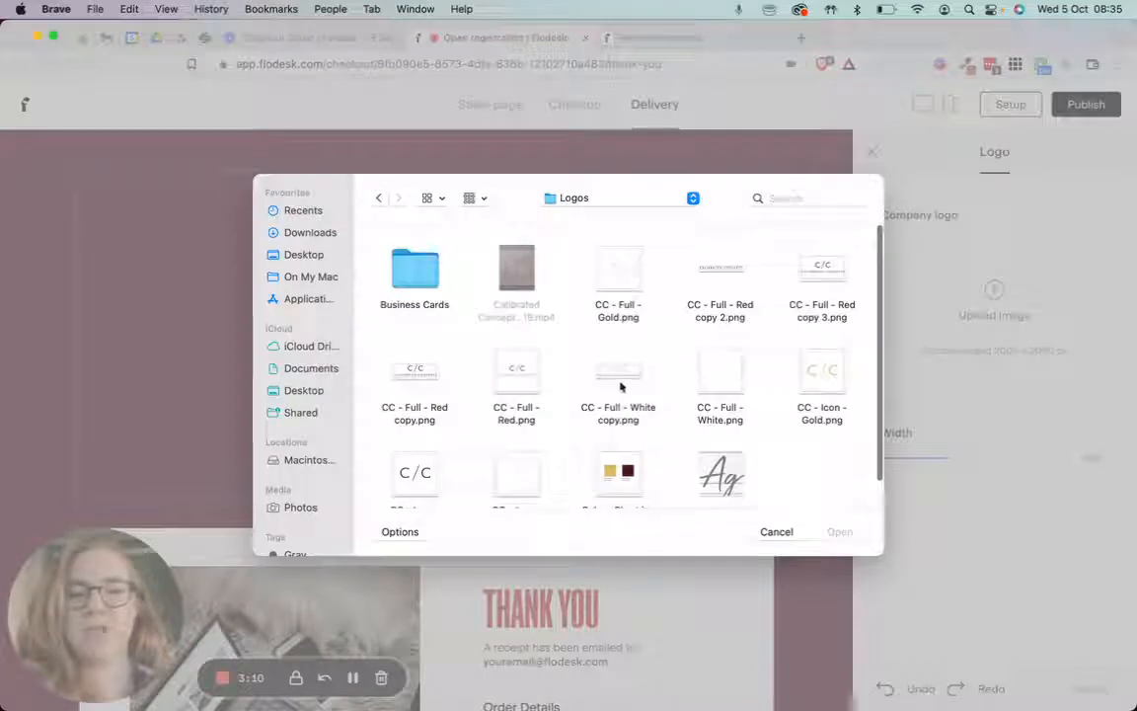
{"action": "scroll", "coordinate": [615, 378], "scroll_direction": "down", "scroll_amount": 2}
{"action": "double_click", "coordinate": [619, 332]}
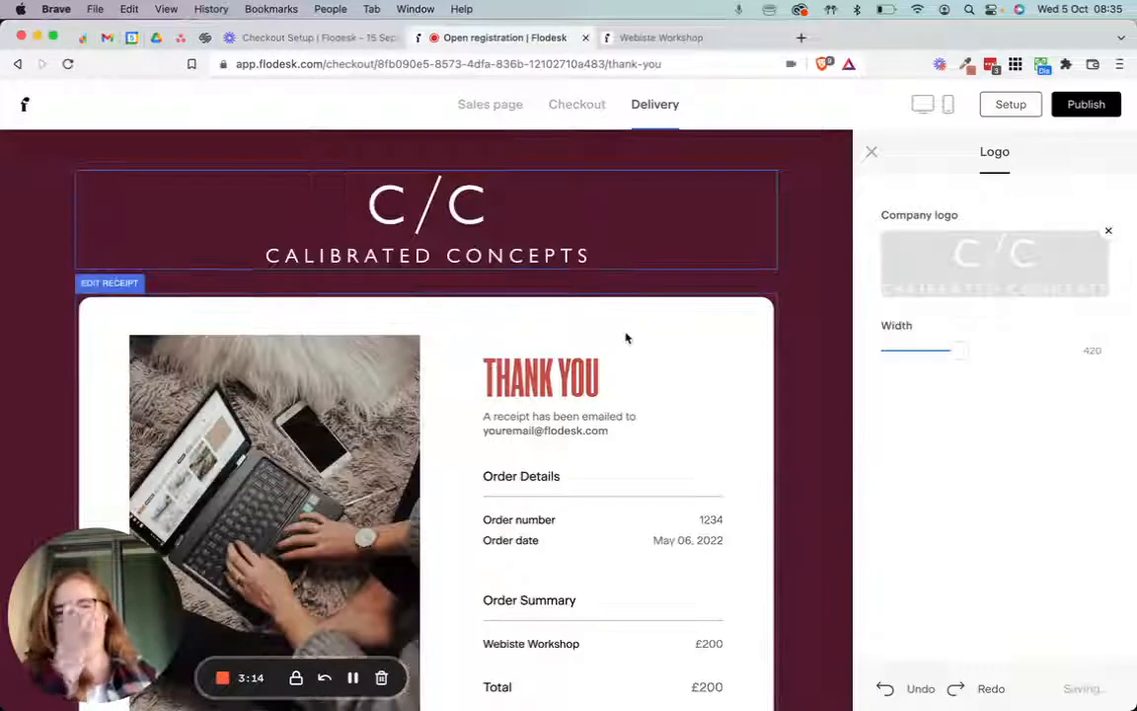
Change the font color of the e-book block's description on the Delivery page to the dark burgundy brand color.
{"action": "scroll", "coordinate": [803, 313], "scroll_direction": "down", "scroll_amount": 8}
{"action": "scroll", "coordinate": [803, 313], "scroll_direction": "down", "scroll_amount": 10}
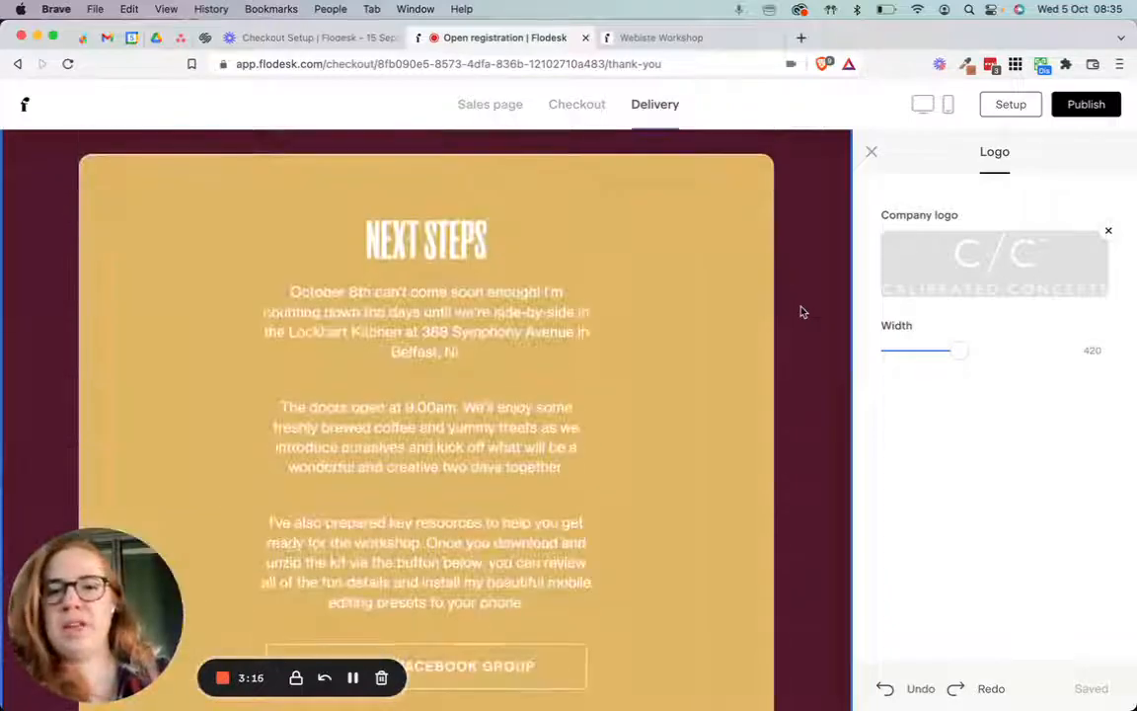
{"action": "scroll", "coordinate": [640, 448], "scroll_direction": "down", "scroll_amount": 10}
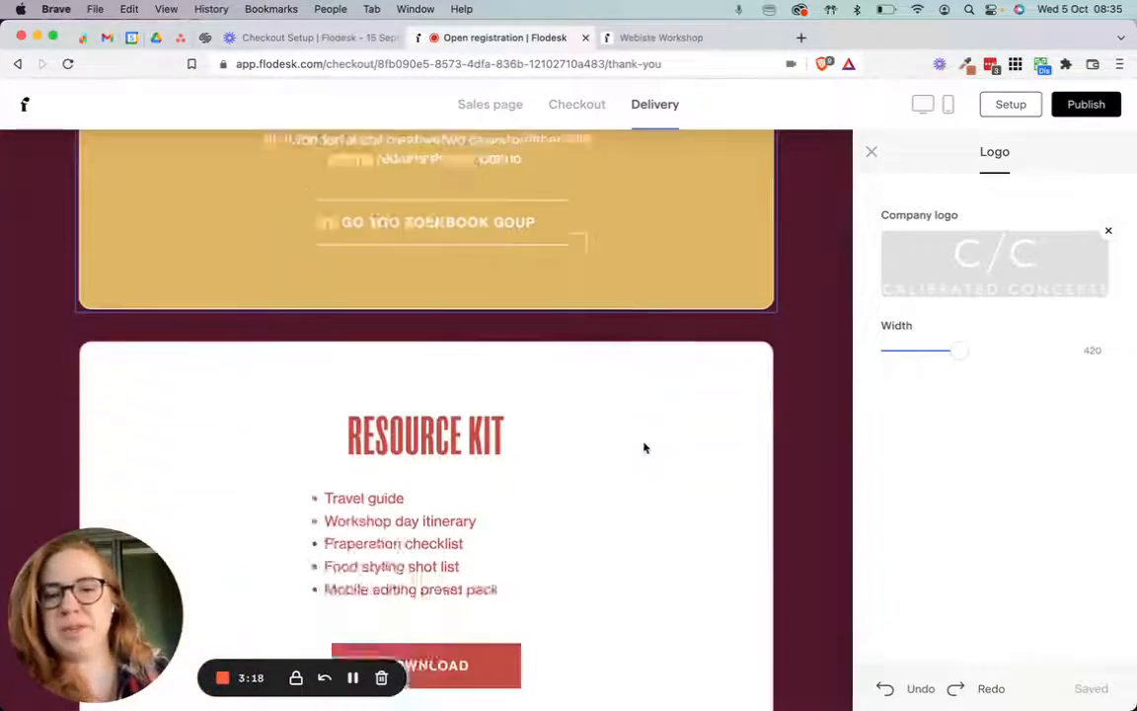
{"action": "left_click", "coordinate": [444, 273]}
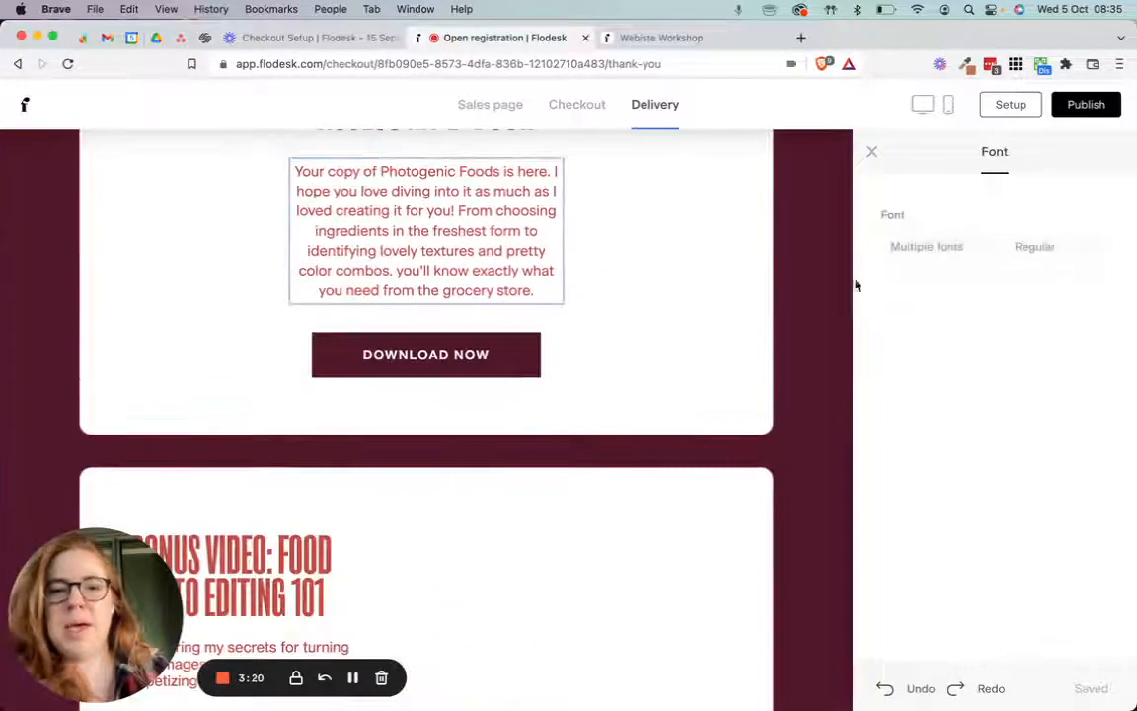
{"action": "left_click", "coordinate": [896, 385]}
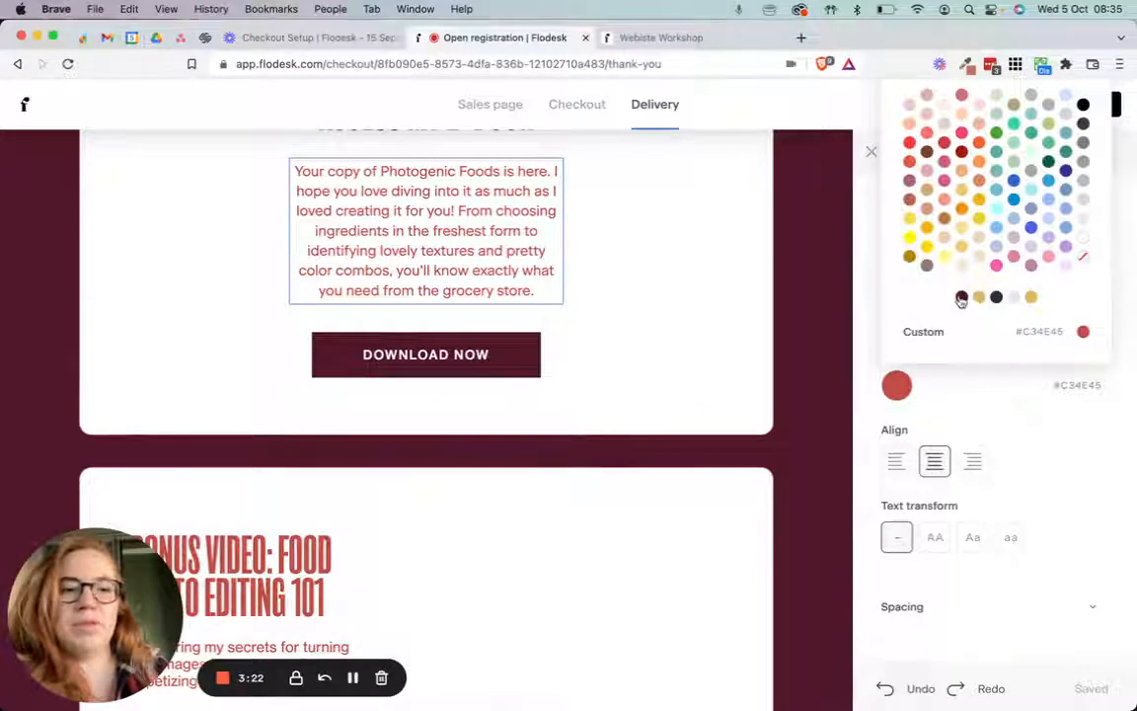
{"action": "left_click", "coordinate": [960, 297]}
Set the font color of the Resource Kit block's bullet list and heading to the dark burgundy brand color.
{"action": "scroll", "coordinate": [470, 283], "scroll_direction": "up", "scroll_amount": 5}
{"action": "left_click", "coordinate": [469, 282]}
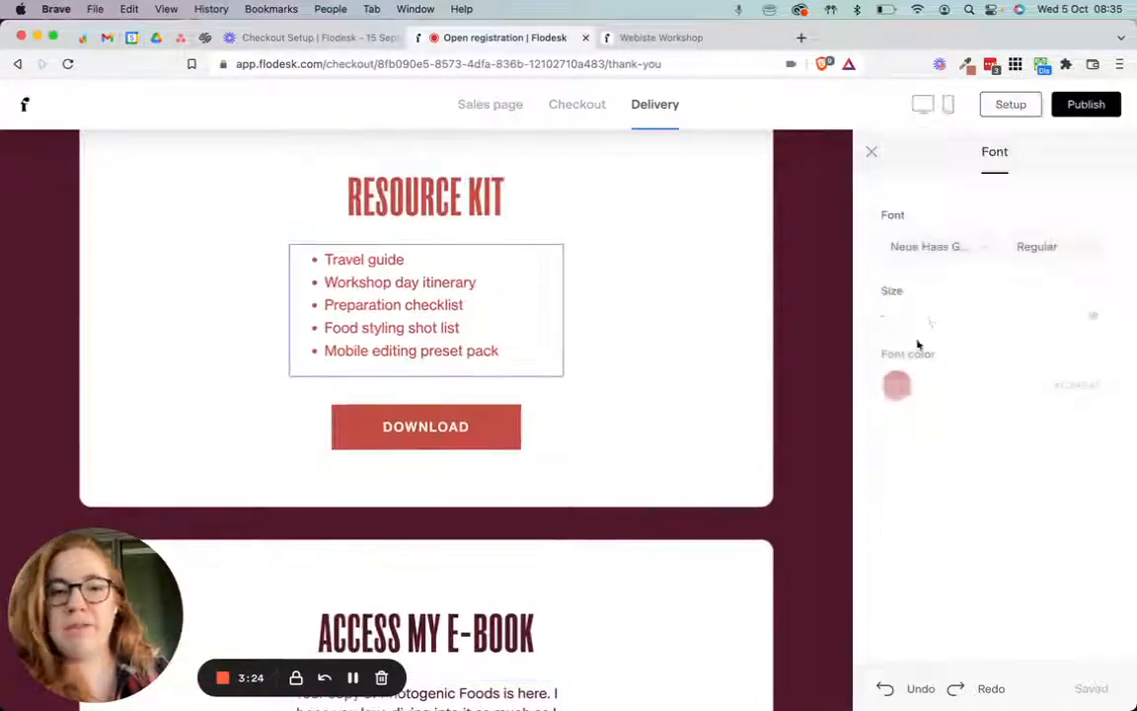
{"action": "left_click", "coordinate": [896, 387]}
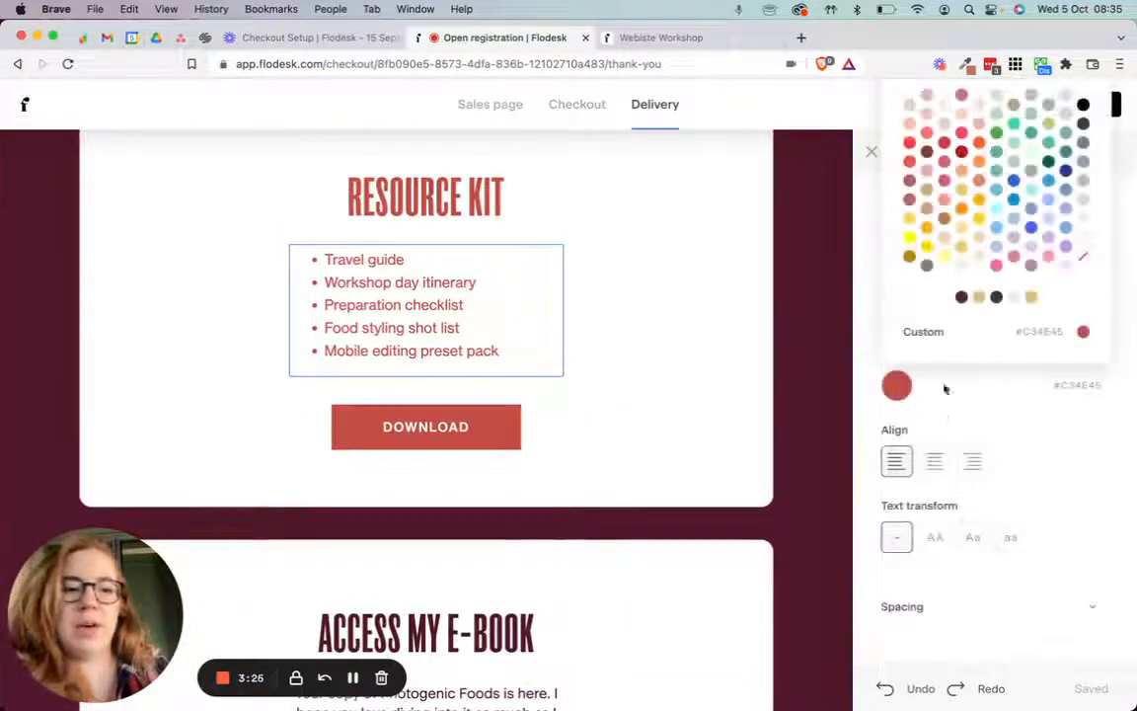
{"action": "left_click", "coordinate": [338, 193]}
{"action": "left_click", "coordinate": [894, 387]}
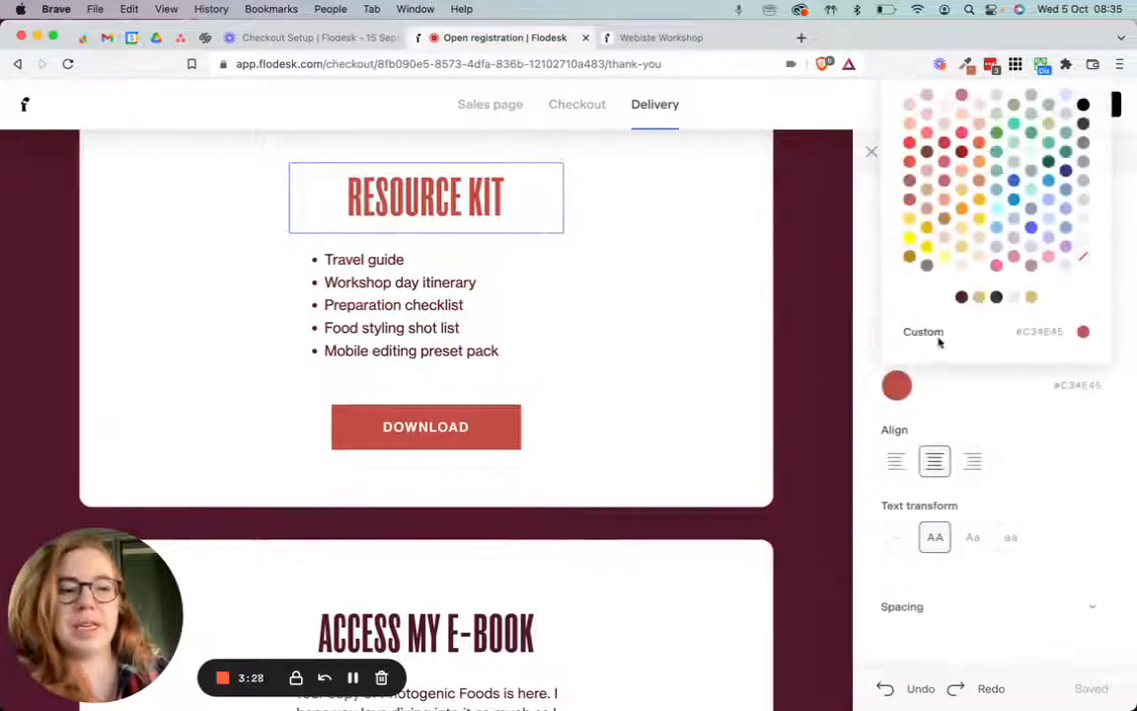
{"action": "left_click", "coordinate": [960, 297]}
Fill the Resource Kit block's Download button with the dark burgundy brand color and look over the e-book and Bonus Video blocks.
{"action": "left_click", "coordinate": [521, 445]}
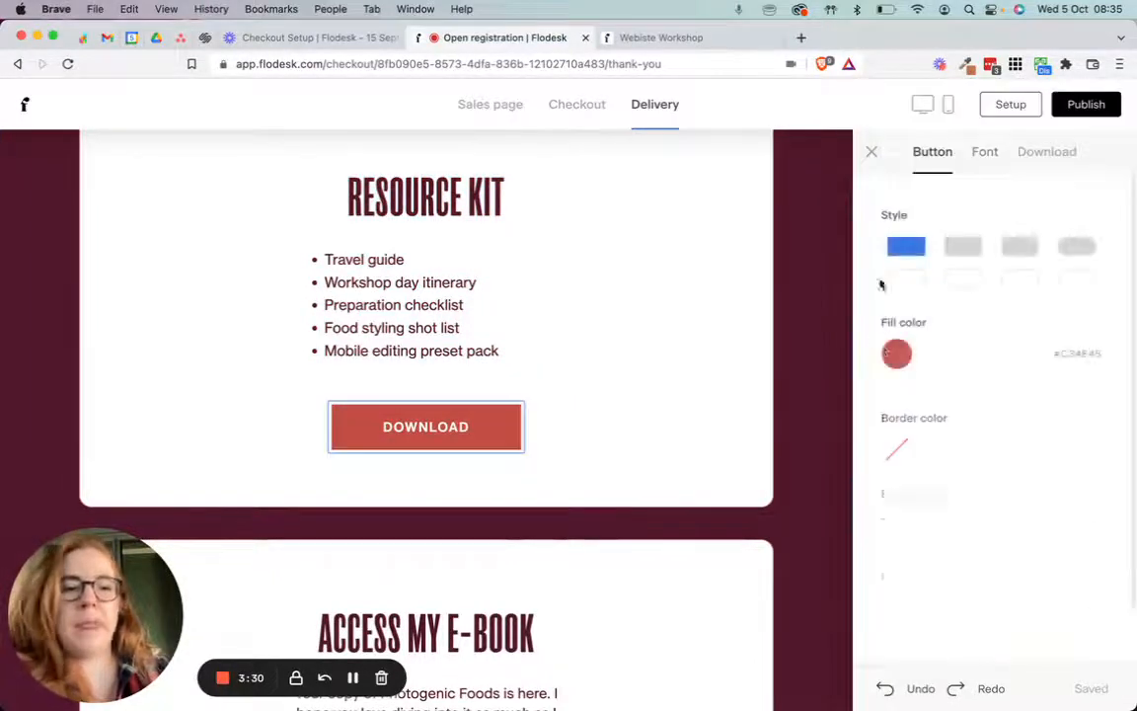
{"action": "left_click", "coordinate": [896, 353]}
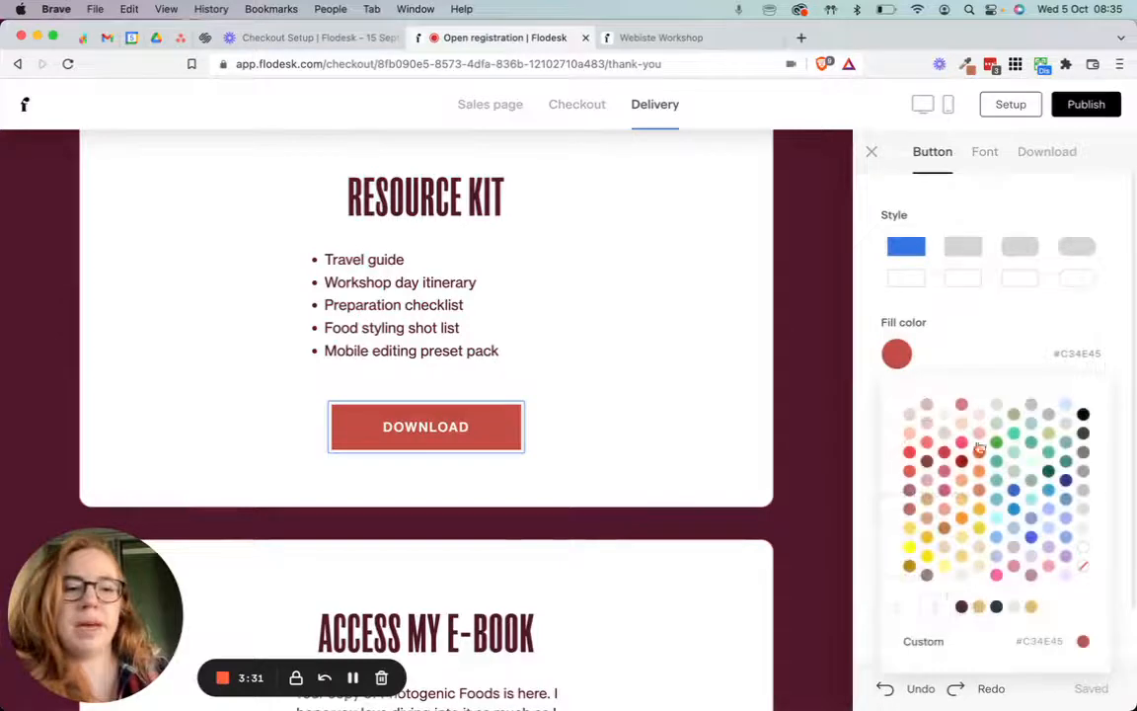
{"action": "left_click", "coordinate": [962, 606]}
{"action": "scroll", "coordinate": [583, 462], "scroll_direction": "down", "scroll_amount": 5}
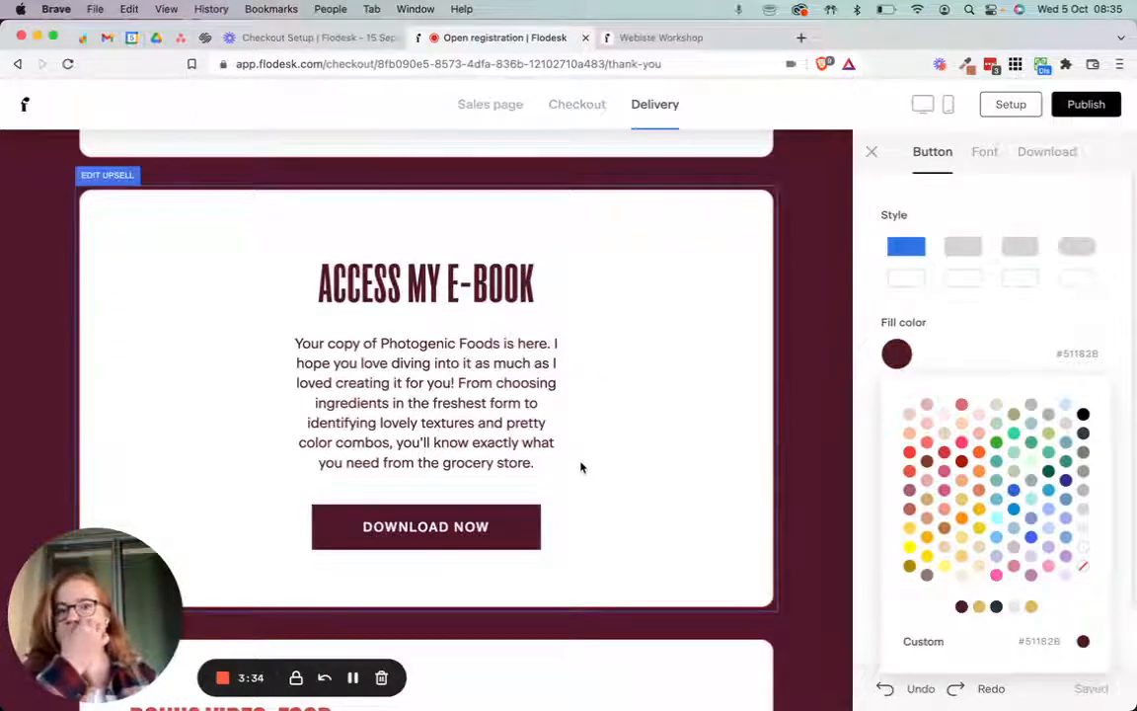
{"action": "scroll", "coordinate": [622, 430], "scroll_direction": "down", "scroll_amount": 10}
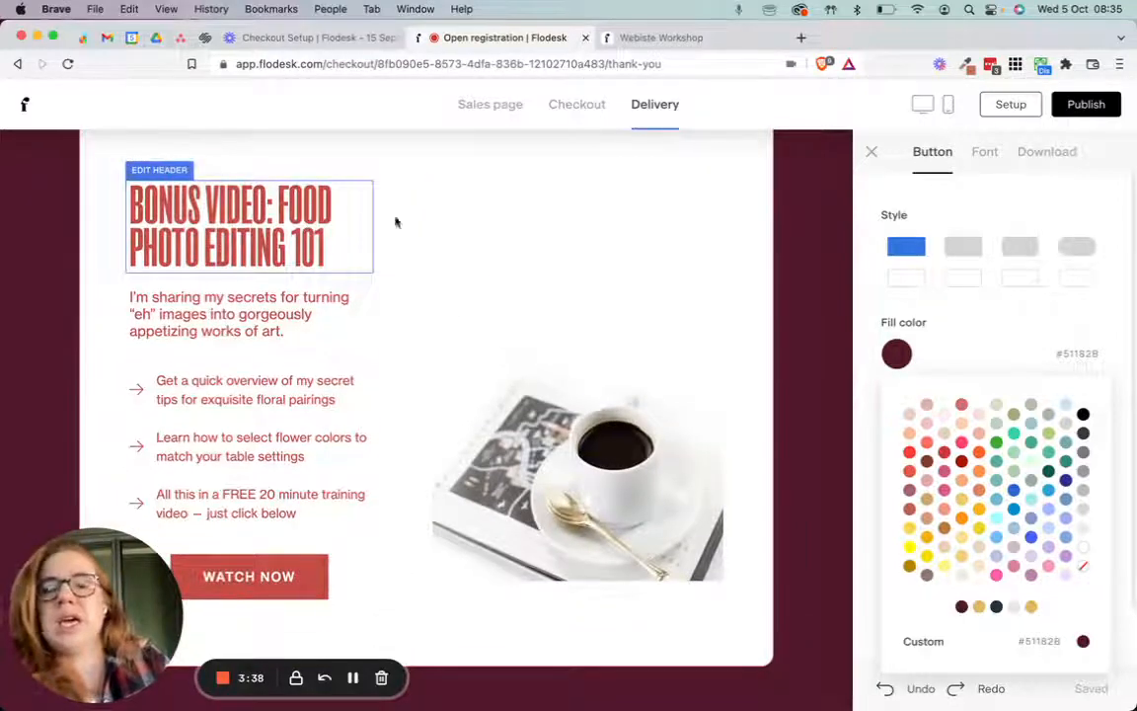
{"action": "scroll", "coordinate": [599, 240], "scroll_direction": "up", "scroll_amount": 3}
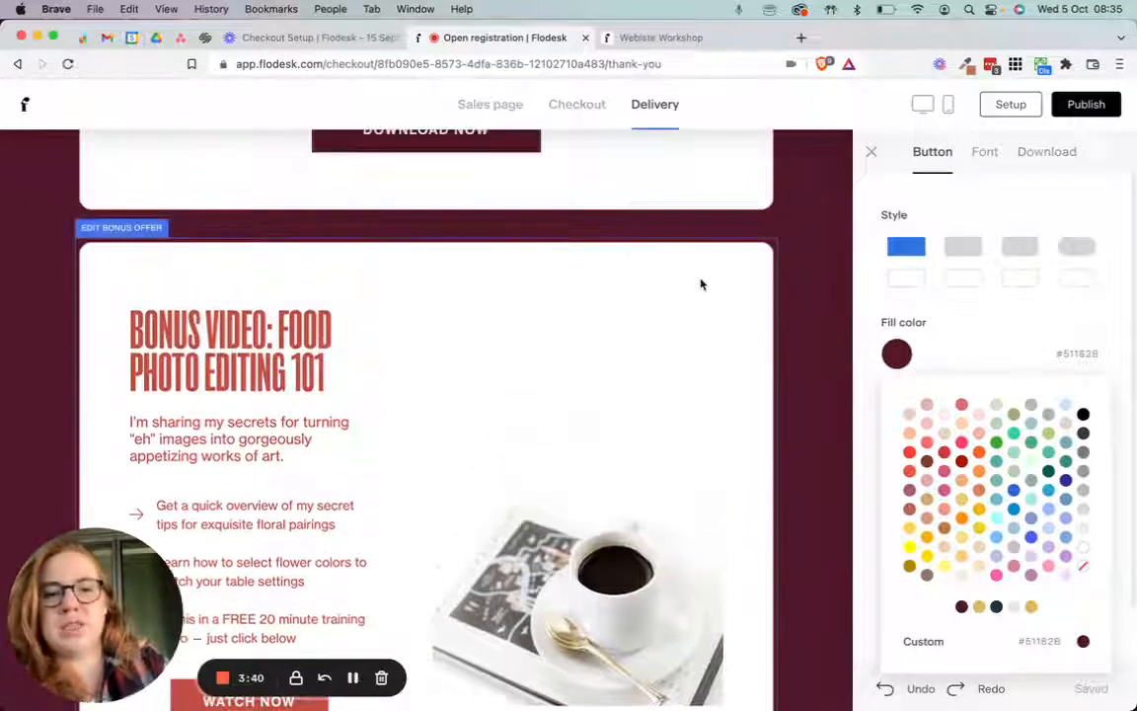
Try the flipped layout on the Bonus Video block, restore the original layout and look over the block's other options.
{"action": "left_click", "coordinate": [701, 285]}
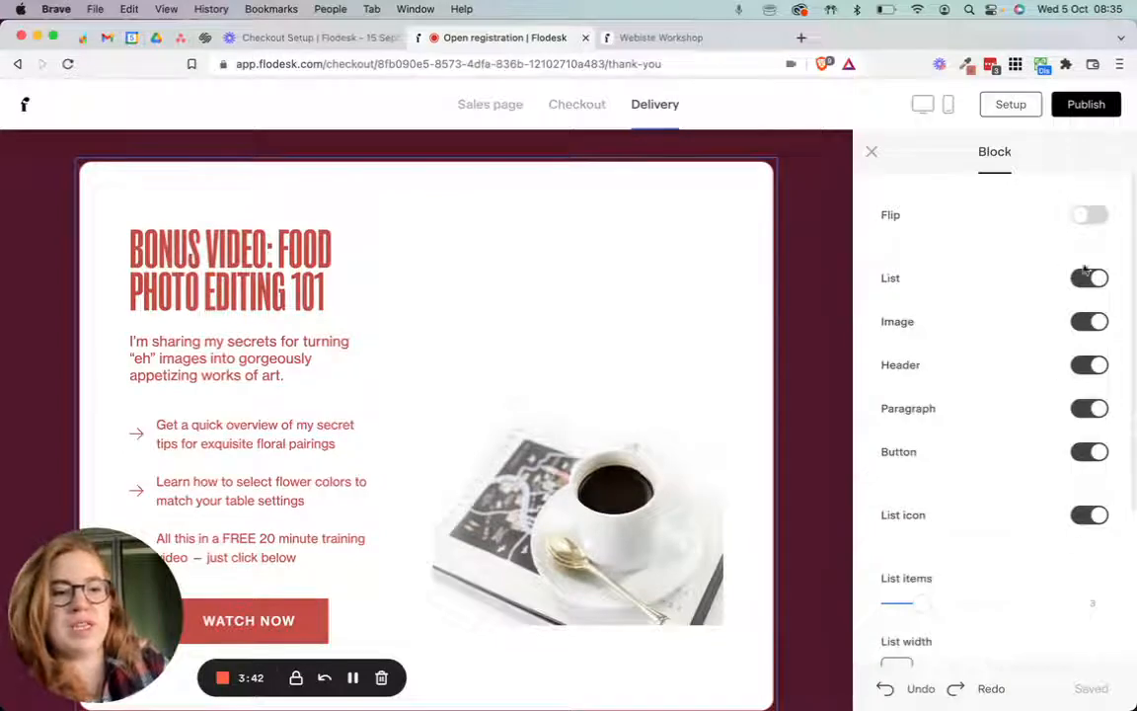
{"action": "left_click", "coordinate": [1092, 215]}
{"action": "left_click", "coordinate": [1092, 215]}
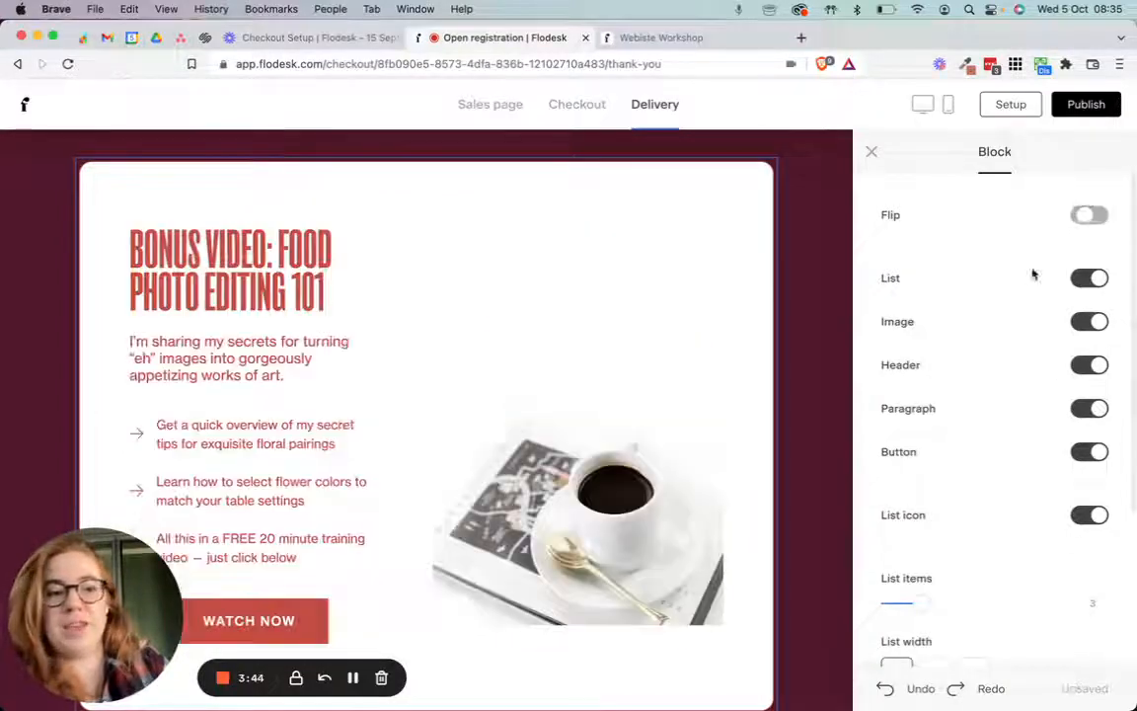
{"action": "scroll", "coordinate": [1032, 286], "scroll_direction": "down", "scroll_amount": 5}
{"action": "scroll", "coordinate": [498, 343], "scroll_direction": "up", "scroll_amount": 15}
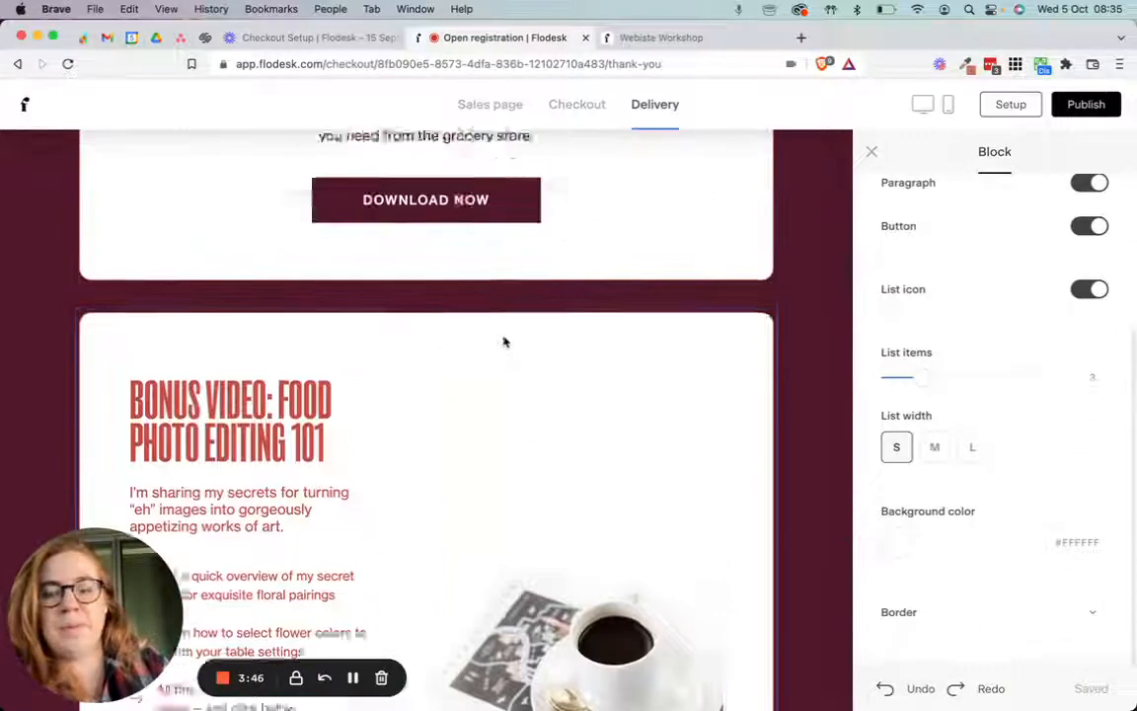
{"action": "scroll", "coordinate": [931, 293], "scroll_direction": "up", "scroll_amount": 5}
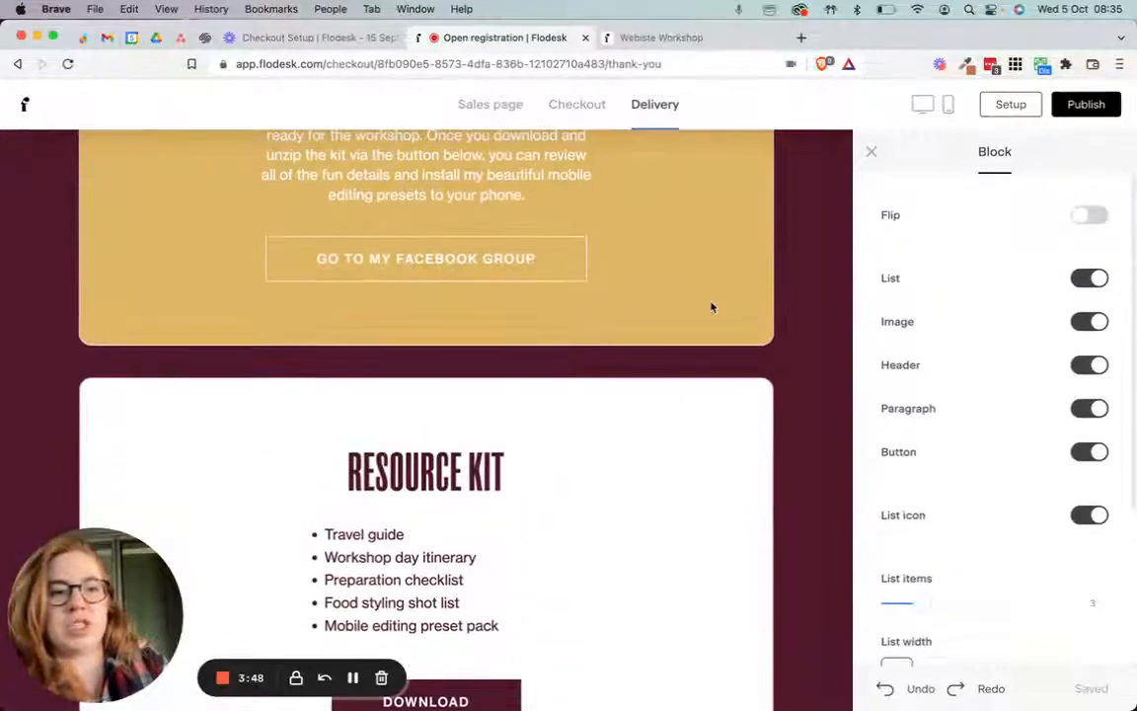
Look over the Delivery page's section options and the Next Steps block's settings.
{"action": "left_click", "coordinate": [782, 285]}
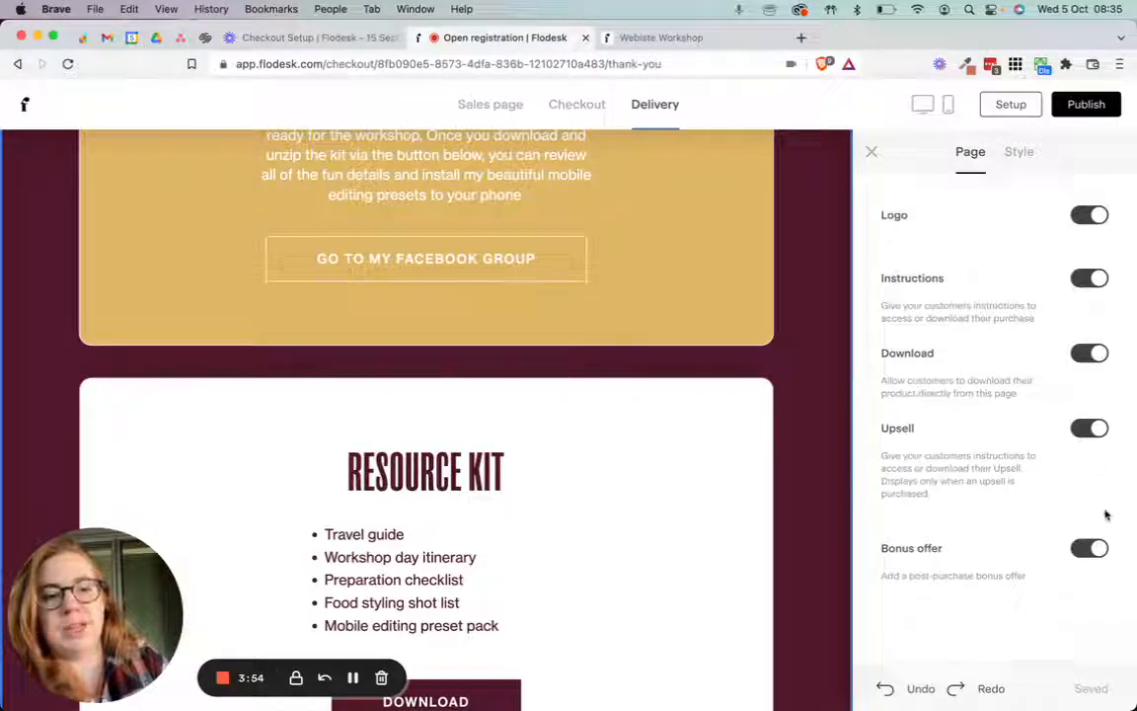
{"action": "left_click", "coordinate": [721, 252]}
{"action": "scroll", "coordinate": [721, 252], "scroll_direction": "up", "scroll_amount": 5}
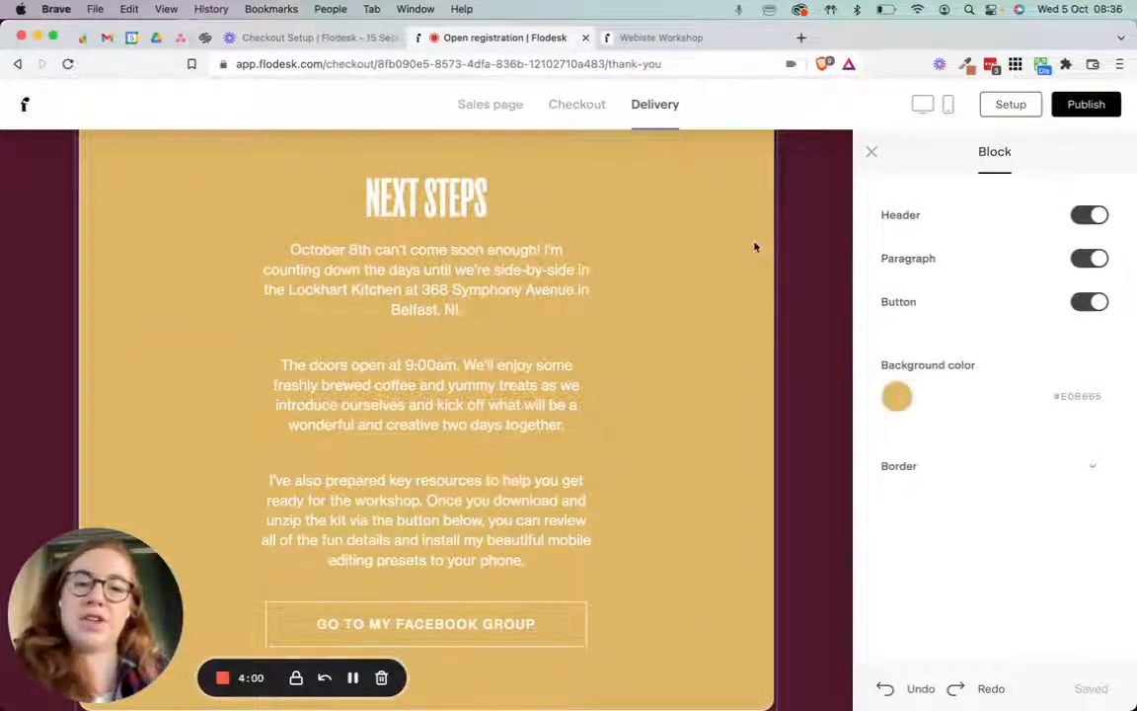
Try the flipped layout on the Thank You order block and restore the original layout.
{"action": "scroll", "coordinate": [701, 282], "scroll_direction": "up", "scroll_amount": 4}
{"action": "left_click", "coordinate": [675, 358]}
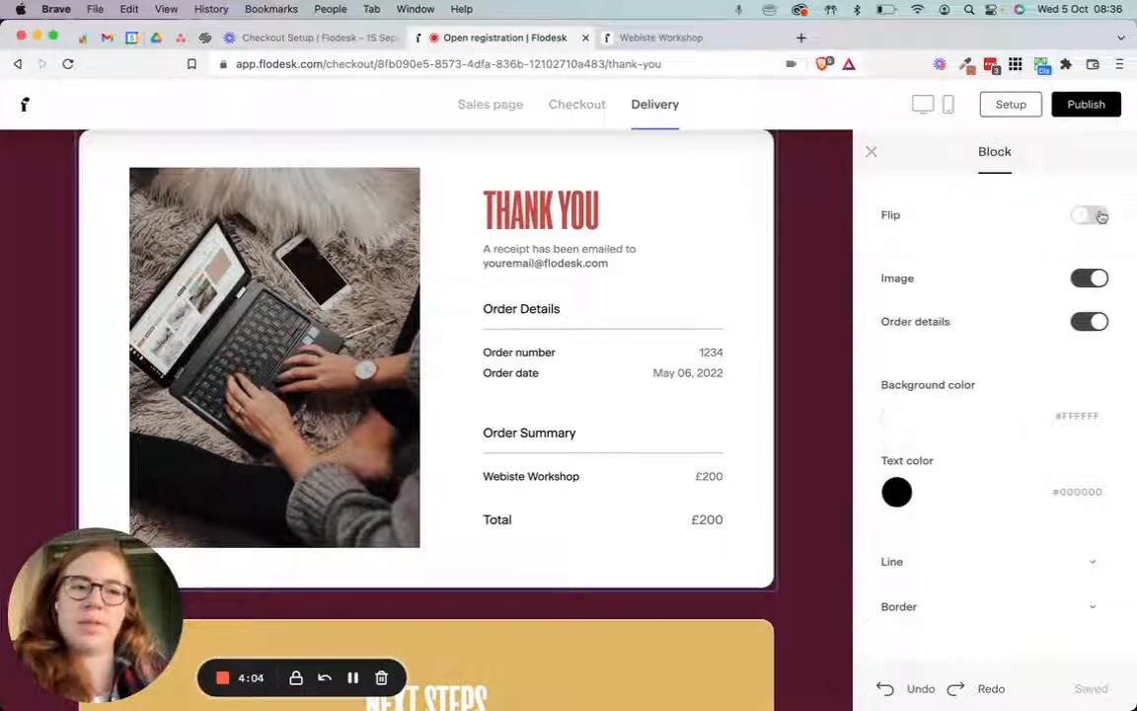
{"action": "left_click", "coordinate": [1098, 215]}
{"action": "left_click", "coordinate": [1096, 215]}
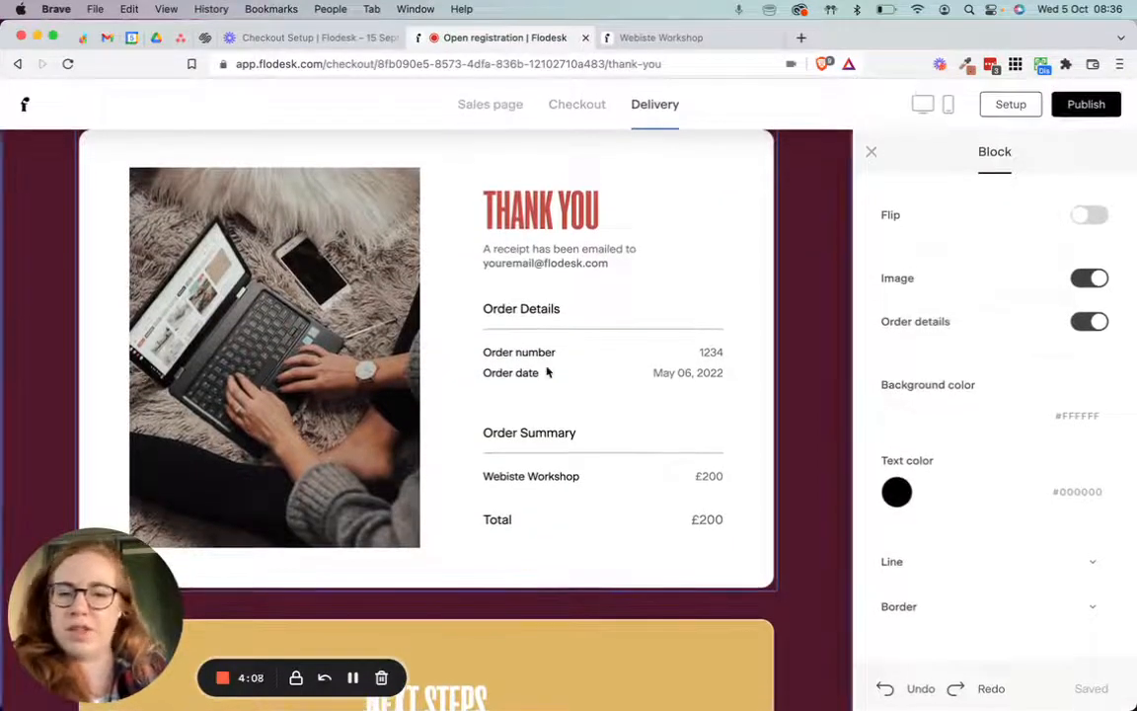
{"action": "scroll", "coordinate": [546, 373], "scroll_direction": "down", "scroll_amount": 2}
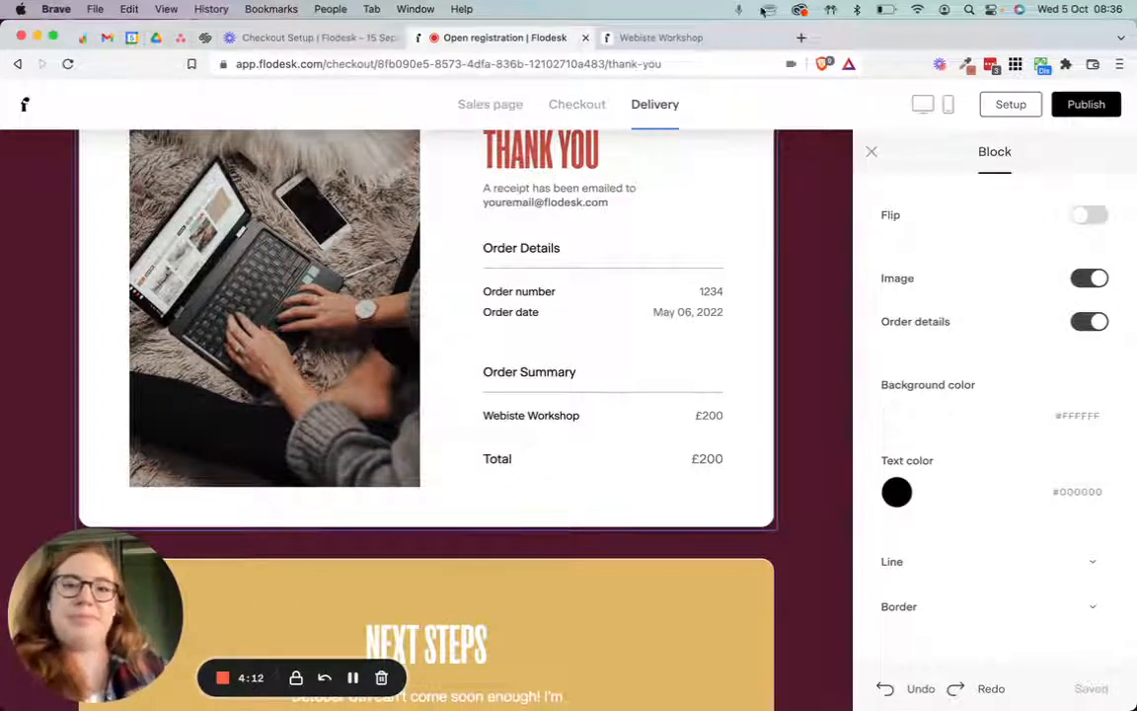
Set the font color of the Thank You heading on the Delivery page to the dark burgundy brand color.
{"action": "left_click", "coordinate": [594, 170]}
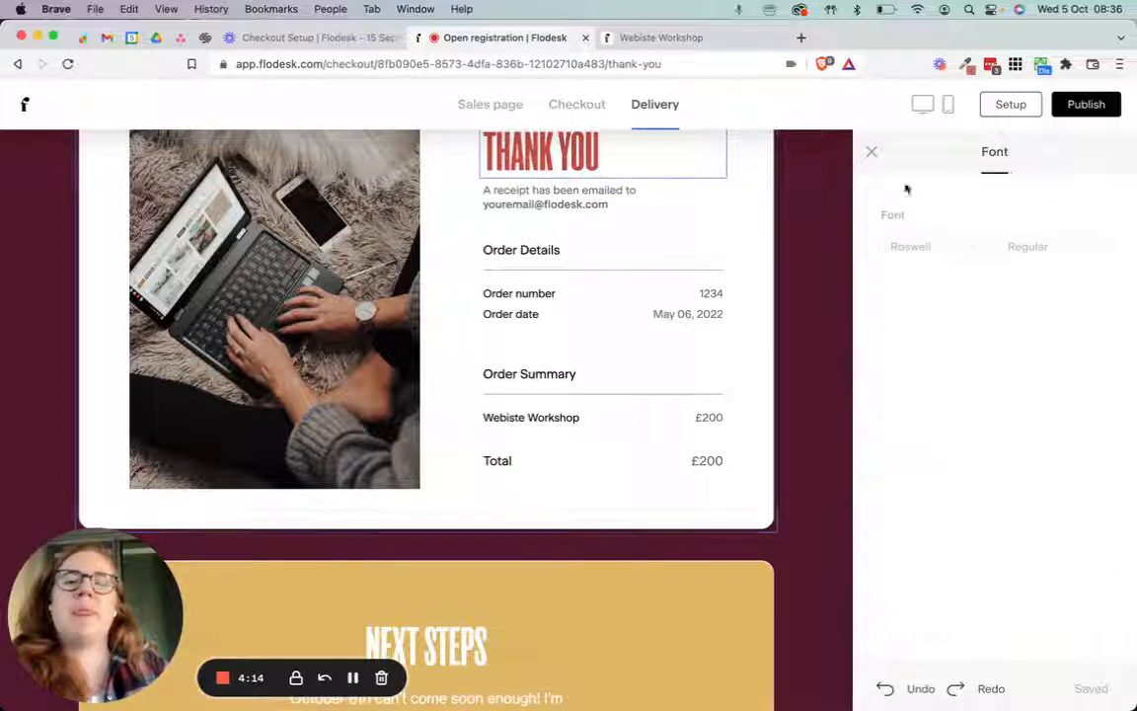
{"action": "left_click", "coordinate": [896, 388]}
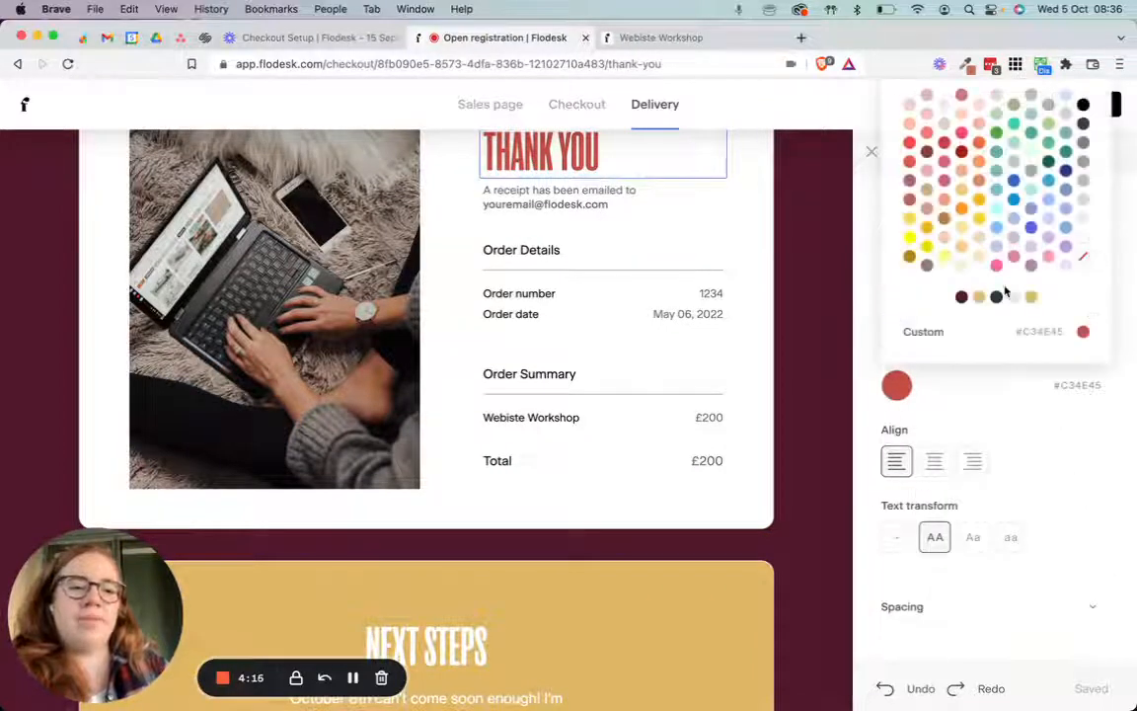
{"action": "left_click", "coordinate": [963, 297]}
{"action": "left_click", "coordinate": [815, 267]}
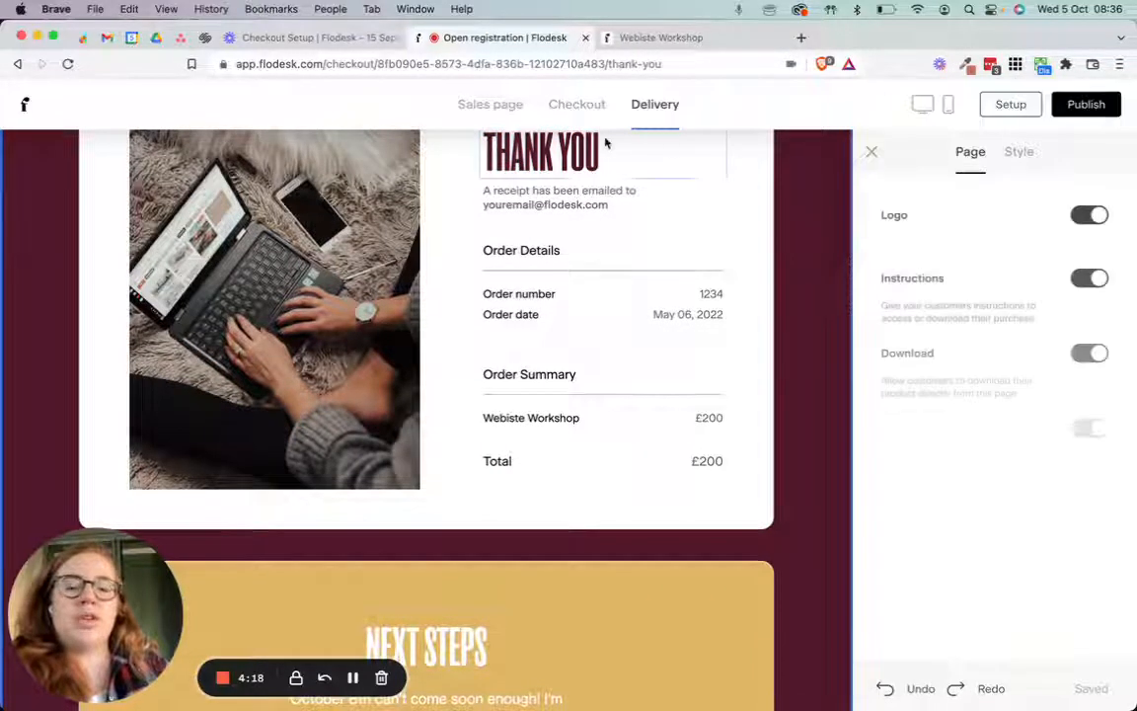
{"action": "scroll", "coordinate": [688, 192], "scroll_direction": "up", "scroll_amount": 3}
{"action": "scroll", "coordinate": [680, 203], "scroll_direction": "down", "scroll_amount": 10}
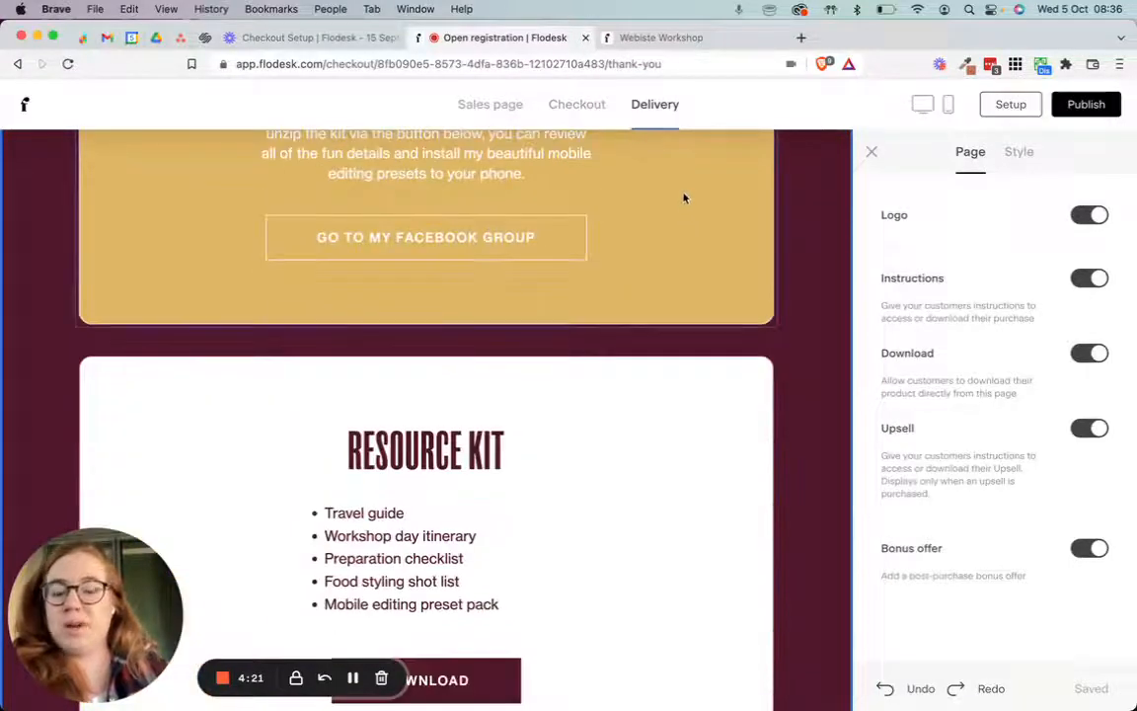
Check the logo and company website set for the Checkout page, leaving them as they are.
{"action": "left_click", "coordinate": [489, 105]}
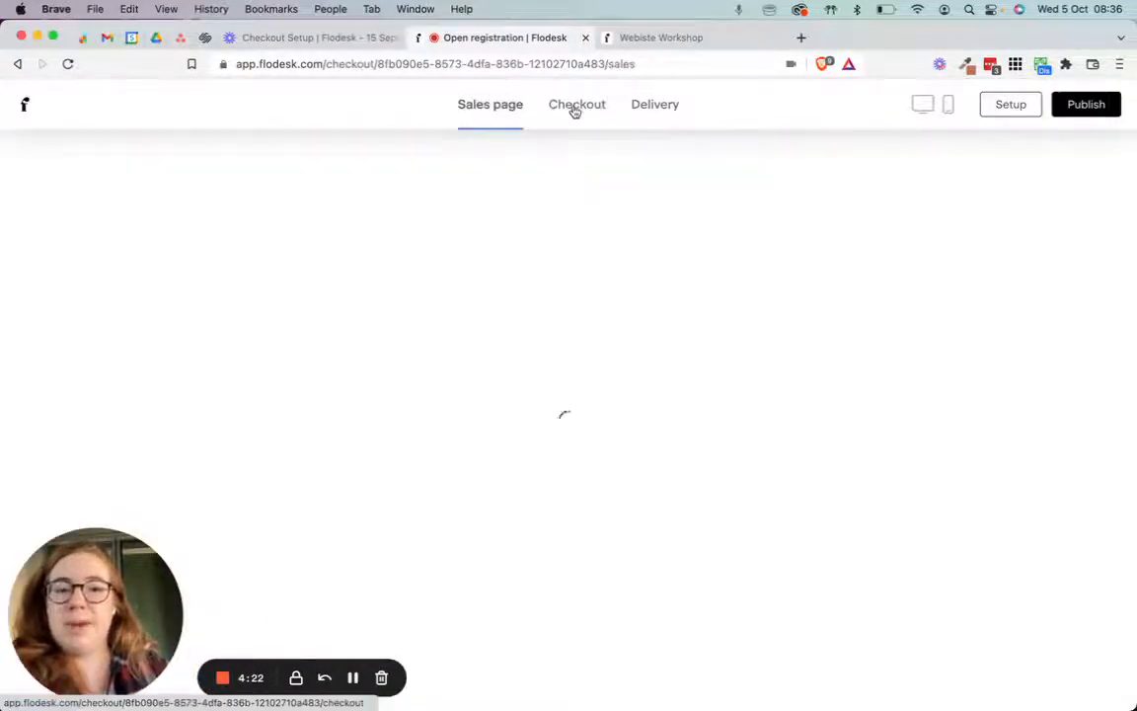
{"action": "left_click", "coordinate": [576, 104]}
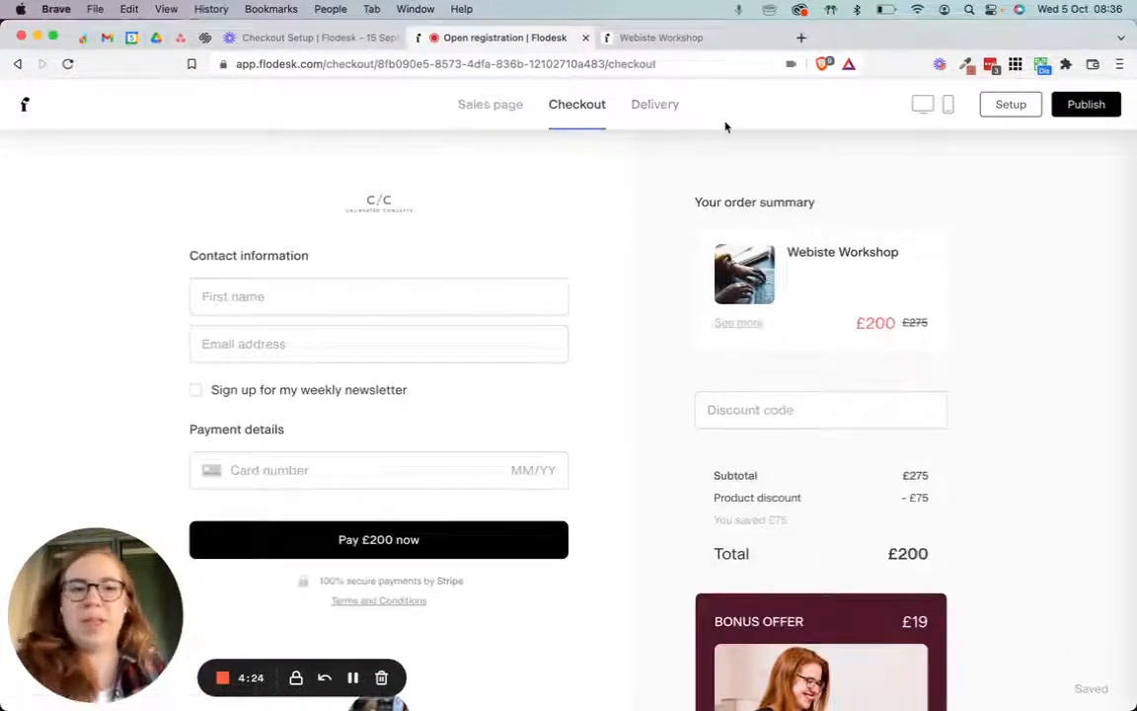
{"action": "left_click", "coordinate": [459, 210]}
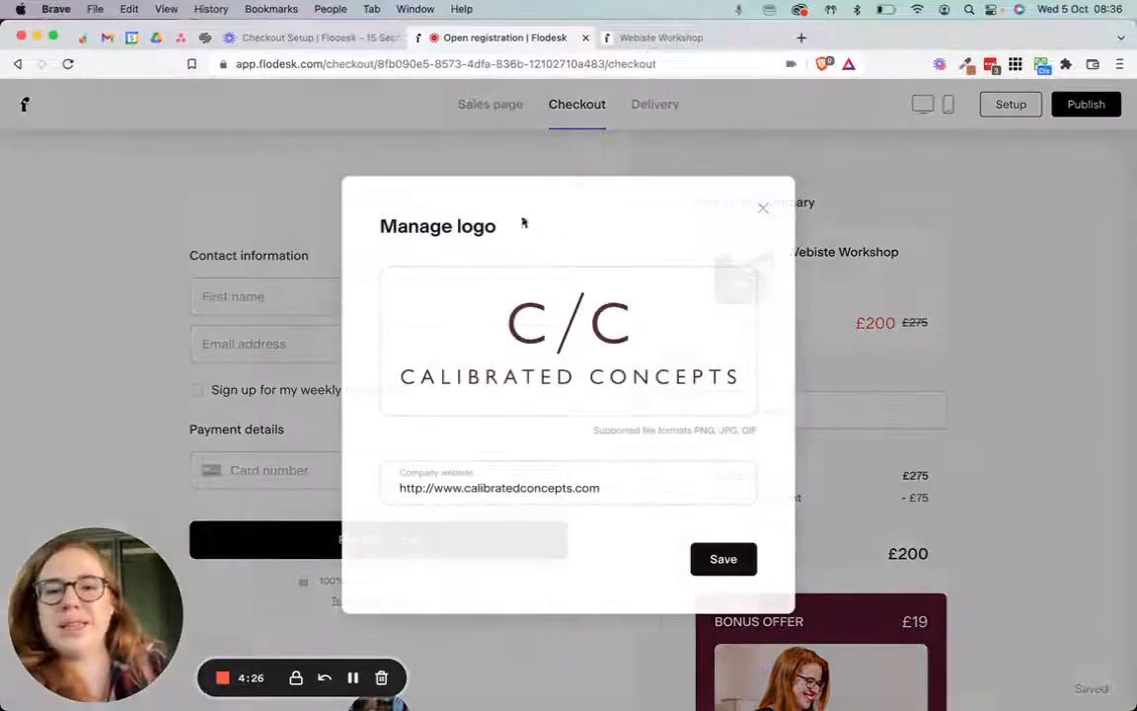
{"action": "left_click", "coordinate": [763, 208]}
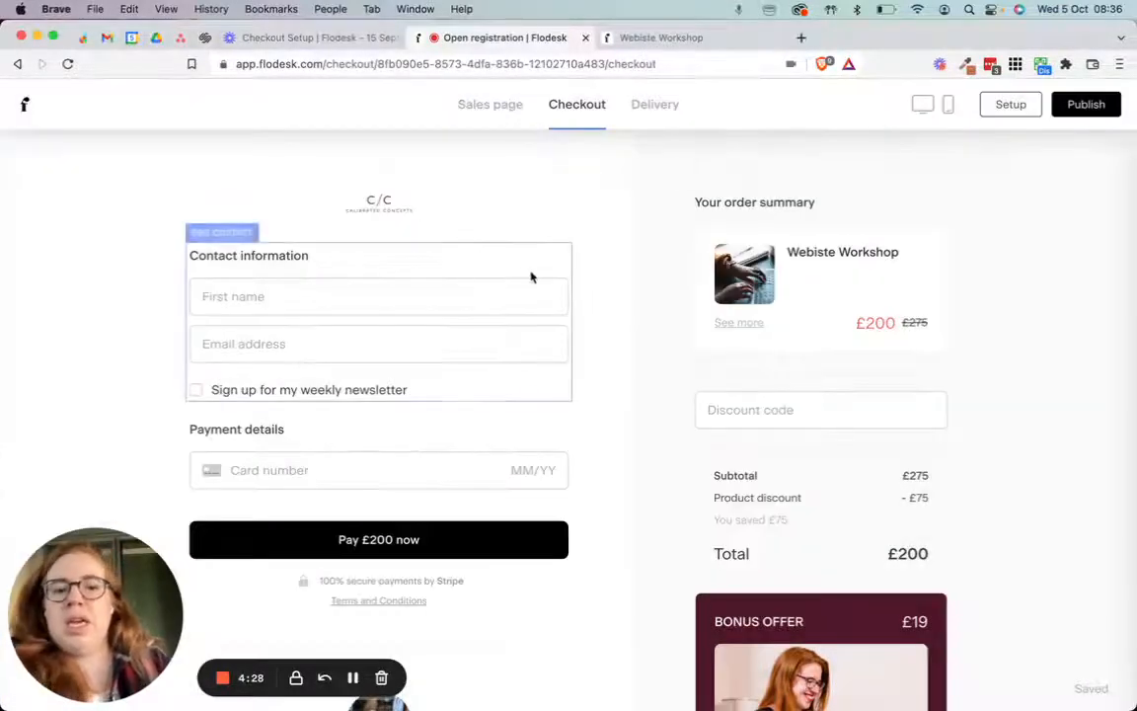
{"action": "scroll", "coordinate": [531, 276], "scroll_direction": "down", "scroll_amount": 3}
Review the Sales, Delivery and Checkout pages, including the order summary, testimonial and bonus offer.
{"action": "left_click", "coordinate": [489, 103]}
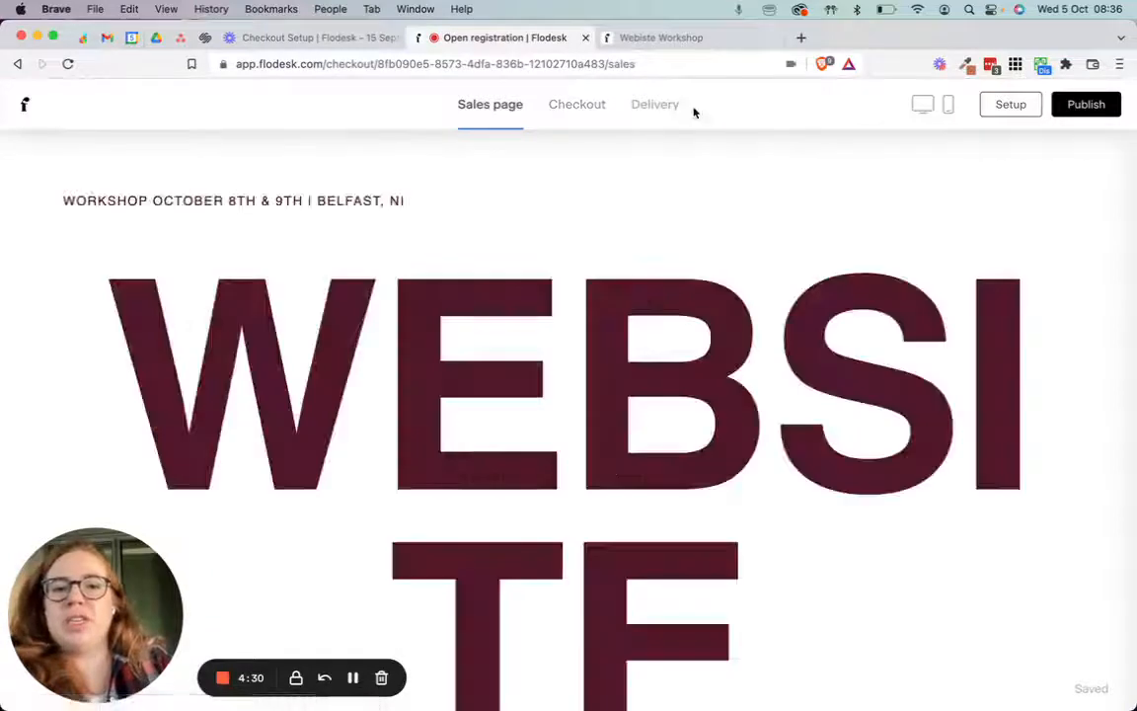
{"action": "left_click", "coordinate": [655, 105]}
{"action": "scroll", "coordinate": [684, 272], "scroll_direction": "down", "scroll_amount": 5}
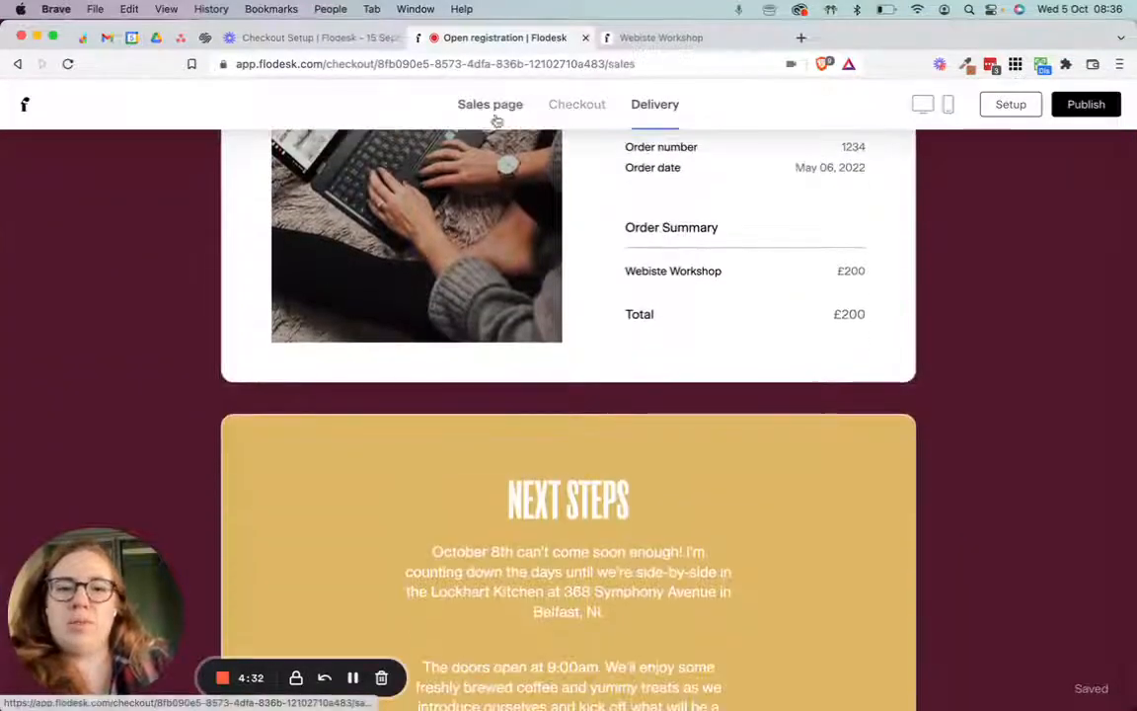
{"action": "left_click", "coordinate": [491, 107]}
{"action": "scroll", "coordinate": [604, 221], "scroll_direction": "down", "scroll_amount": 5}
{"action": "scroll", "coordinate": [604, 224], "scroll_direction": "down", "scroll_amount": 5}
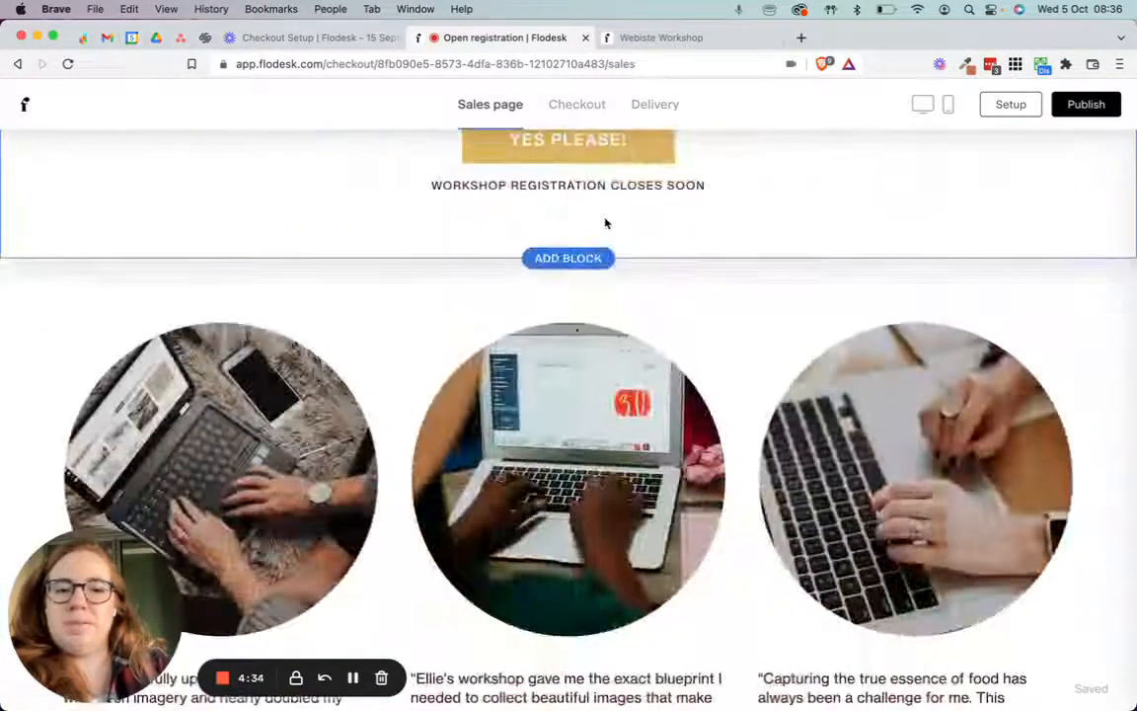
{"action": "left_click", "coordinate": [592, 107]}
{"action": "scroll", "coordinate": [614, 233], "scroll_direction": "down", "scroll_amount": 2}
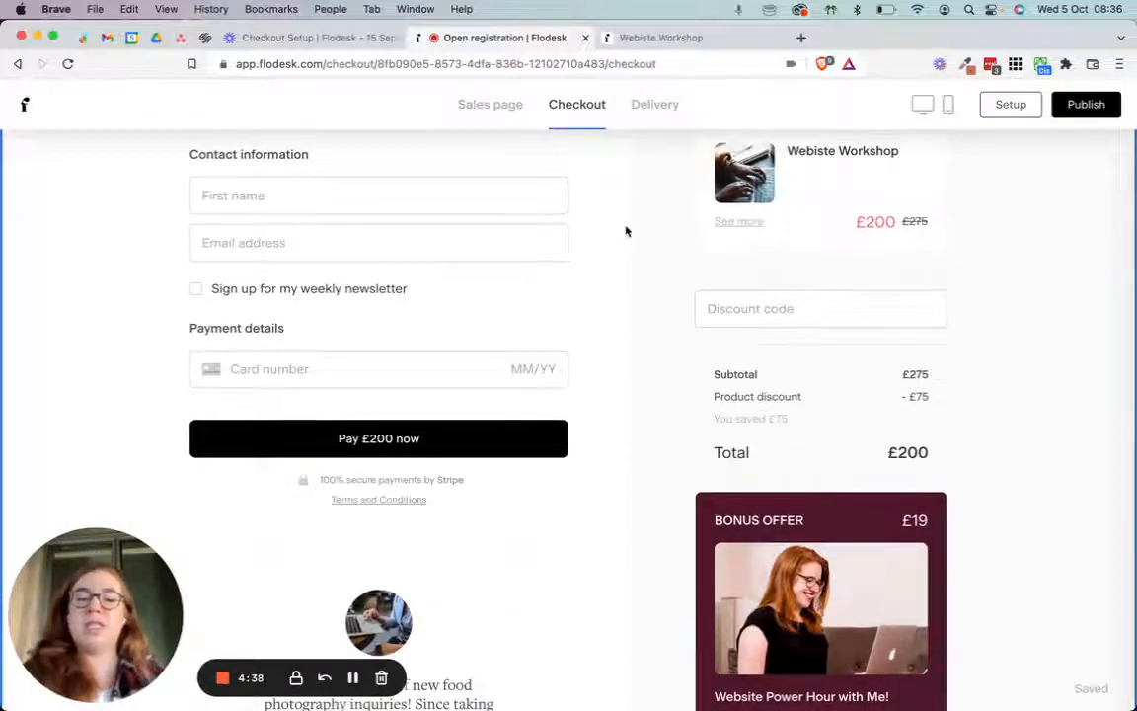
{"action": "scroll", "coordinate": [626, 231], "scroll_direction": "down", "scroll_amount": 4}
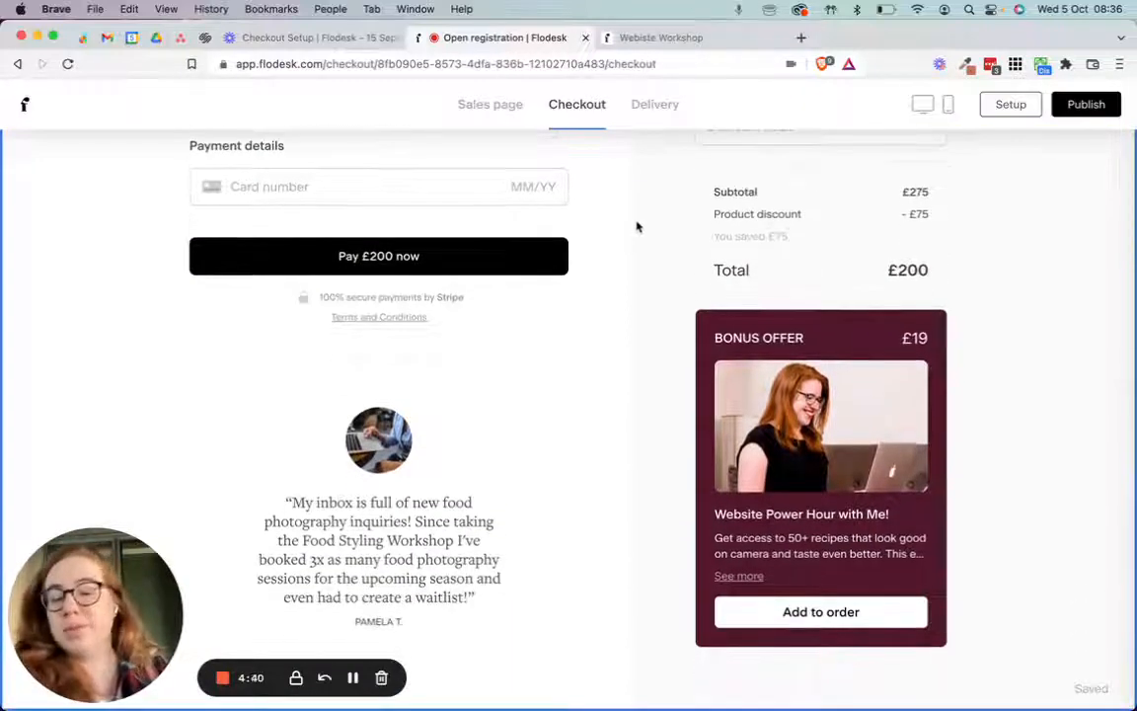
Publish the checkout and copy its published link.
{"action": "left_click", "coordinate": [1090, 106]}
{"action": "left_click", "coordinate": [1094, 112]}
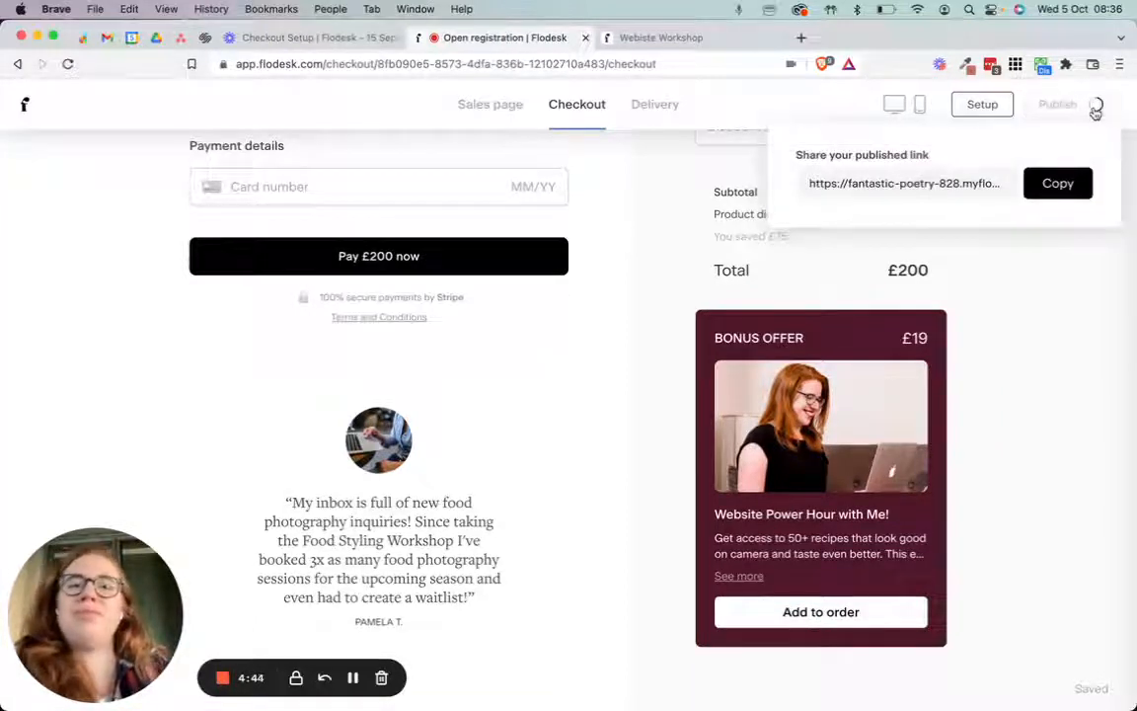
{"action": "left_click", "coordinate": [1058, 182]}
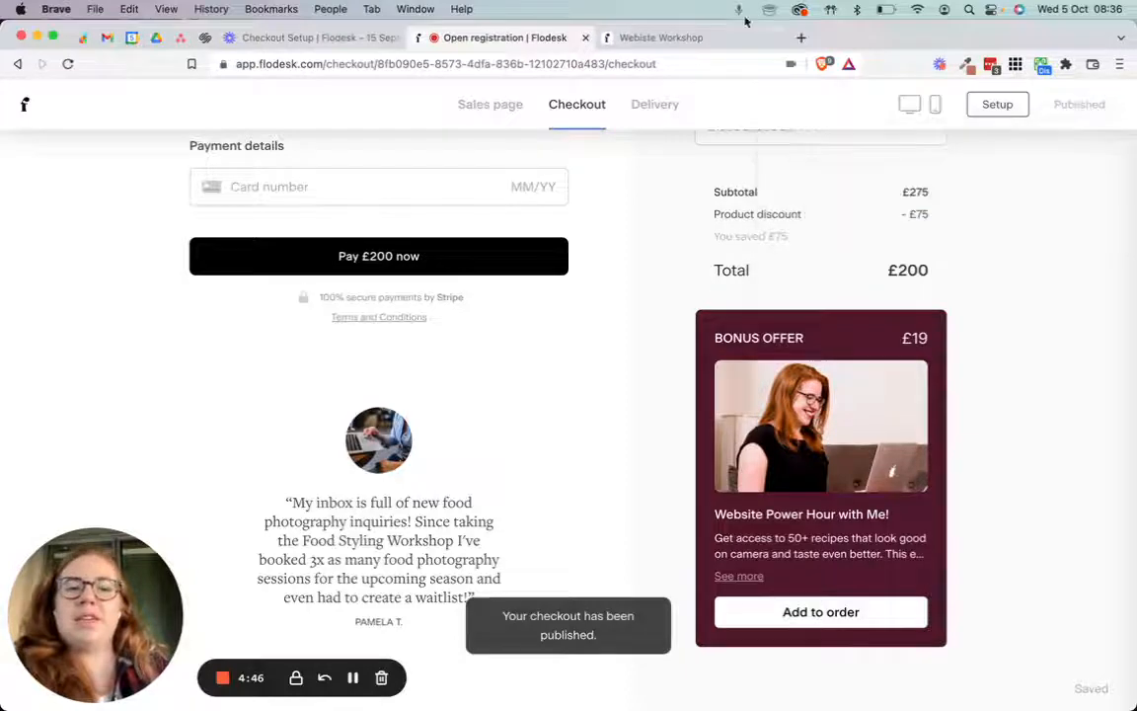
Load the published link in the Webiste Workshop browser tab and look through the live sales page.
{"action": "left_click", "coordinate": [694, 43]}
{"action": "left_click", "coordinate": [646, 62]}
{"action": "key", "text": "Return"}
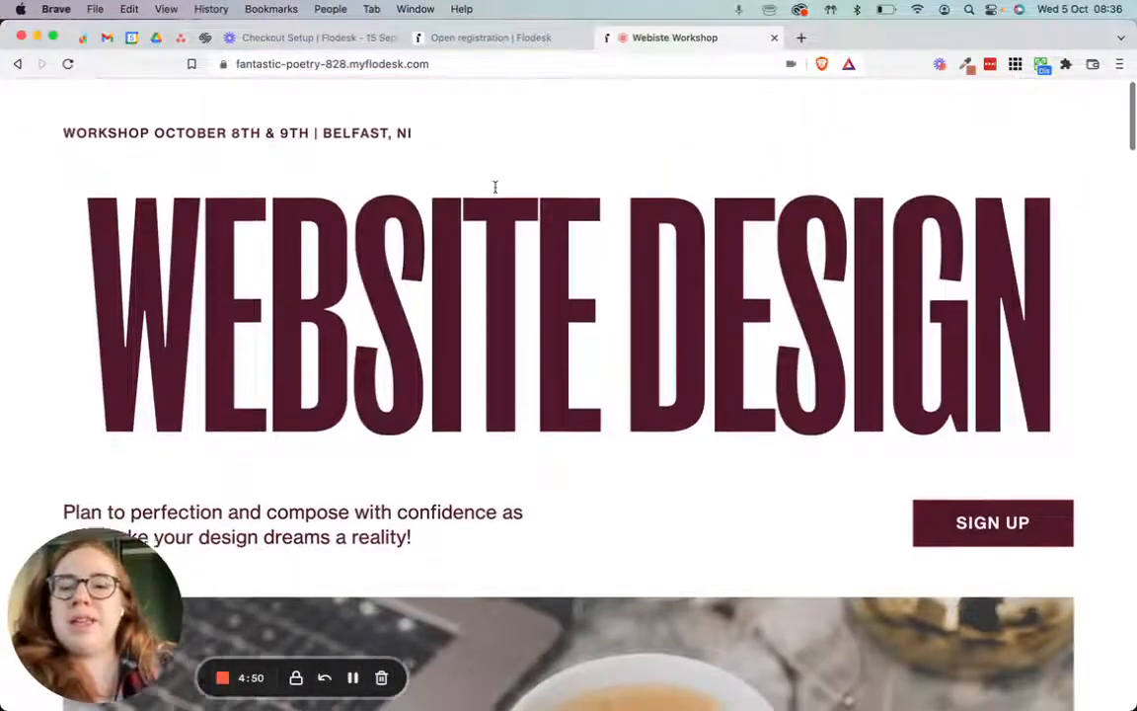
{"action": "scroll", "coordinate": [579, 268], "scroll_direction": "down", "scroll_amount": 10}
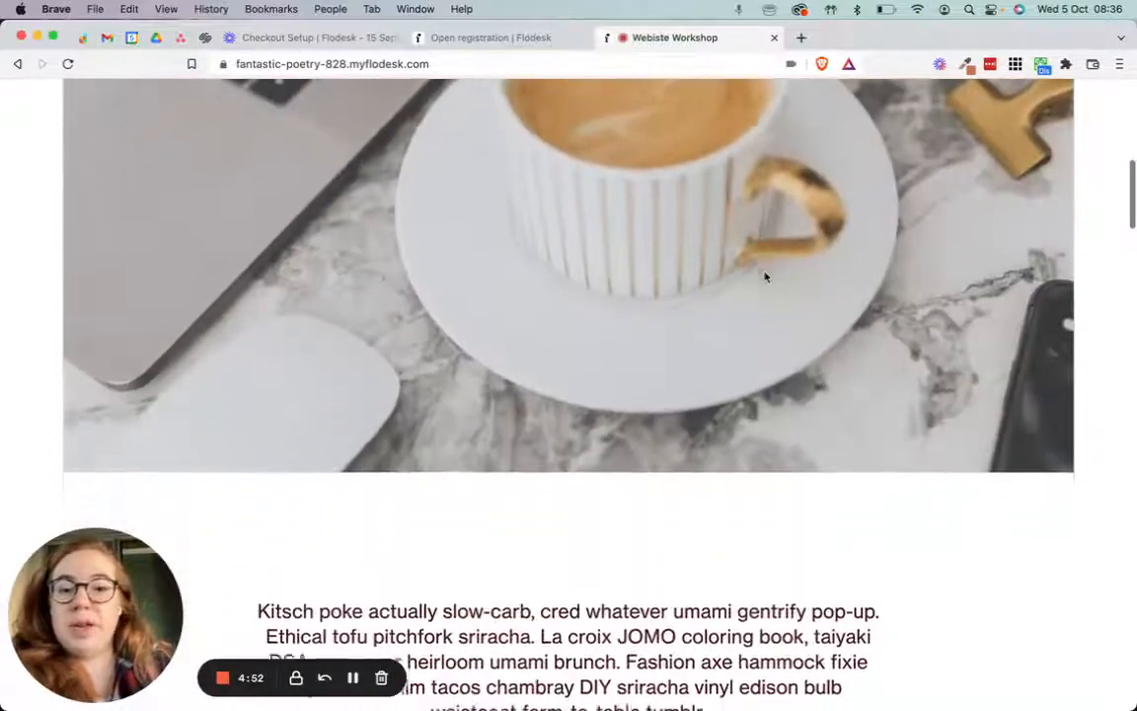
{"action": "scroll", "coordinate": [768, 277], "scroll_direction": "down", "scroll_amount": 3}
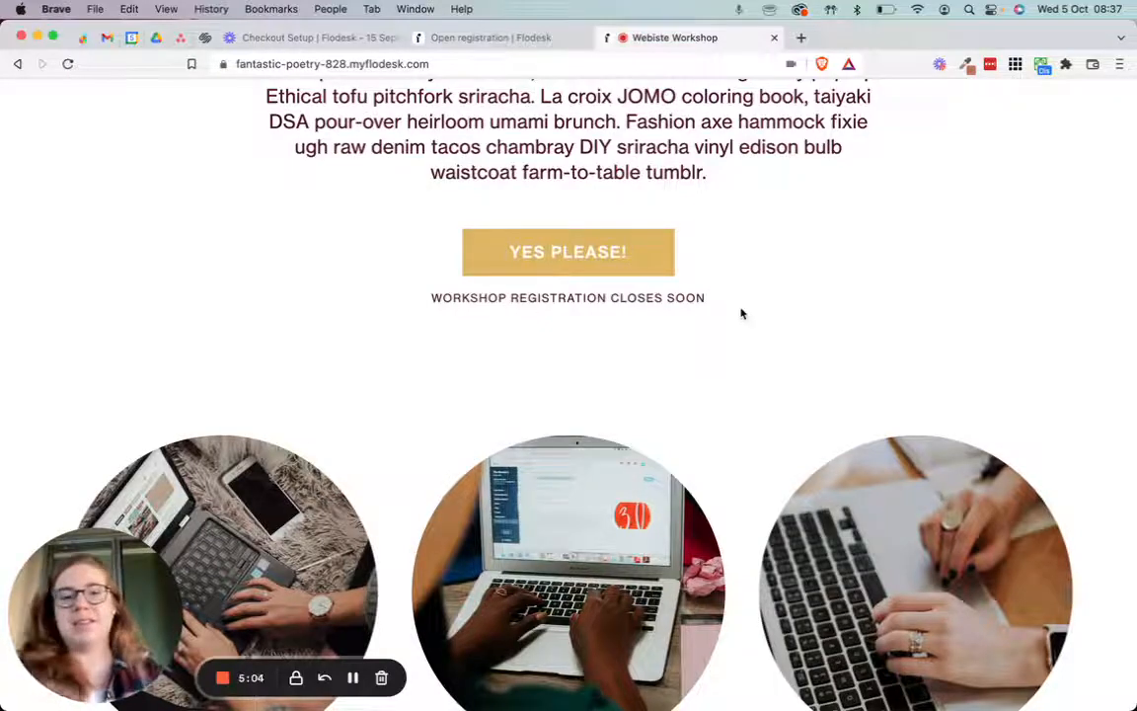
{"action": "scroll", "coordinate": [776, 284], "scroll_direction": "down", "scroll_amount": 10}
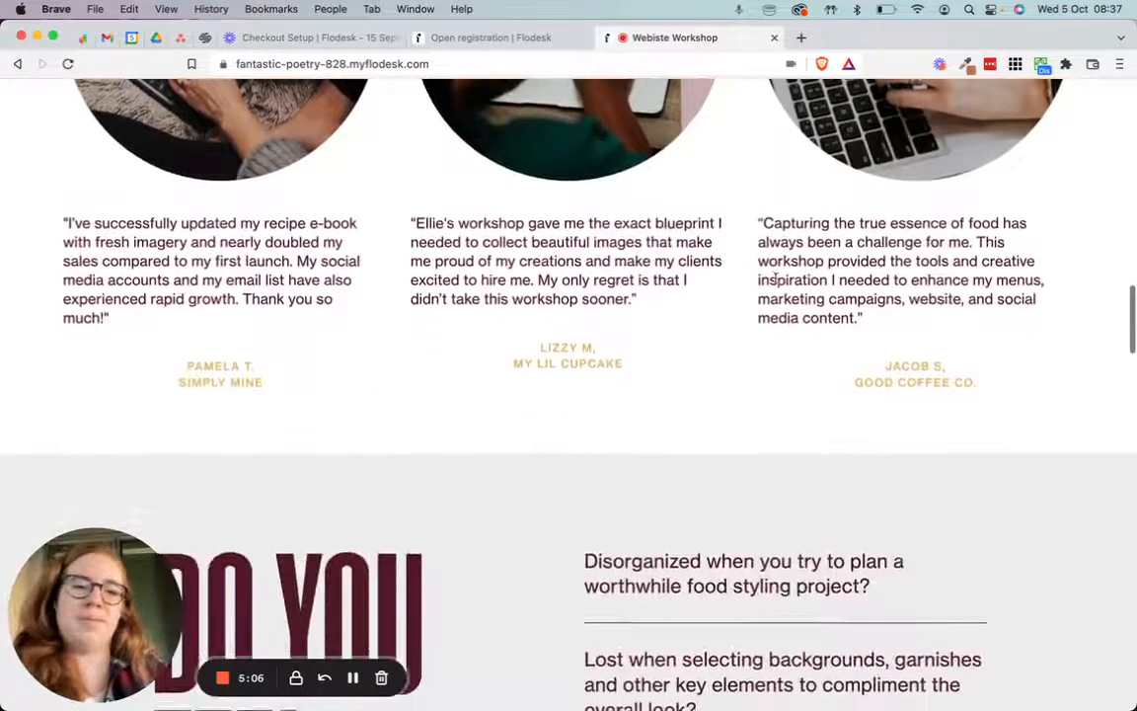
{"action": "scroll", "coordinate": [776, 284], "scroll_direction": "down", "scroll_amount": 10}
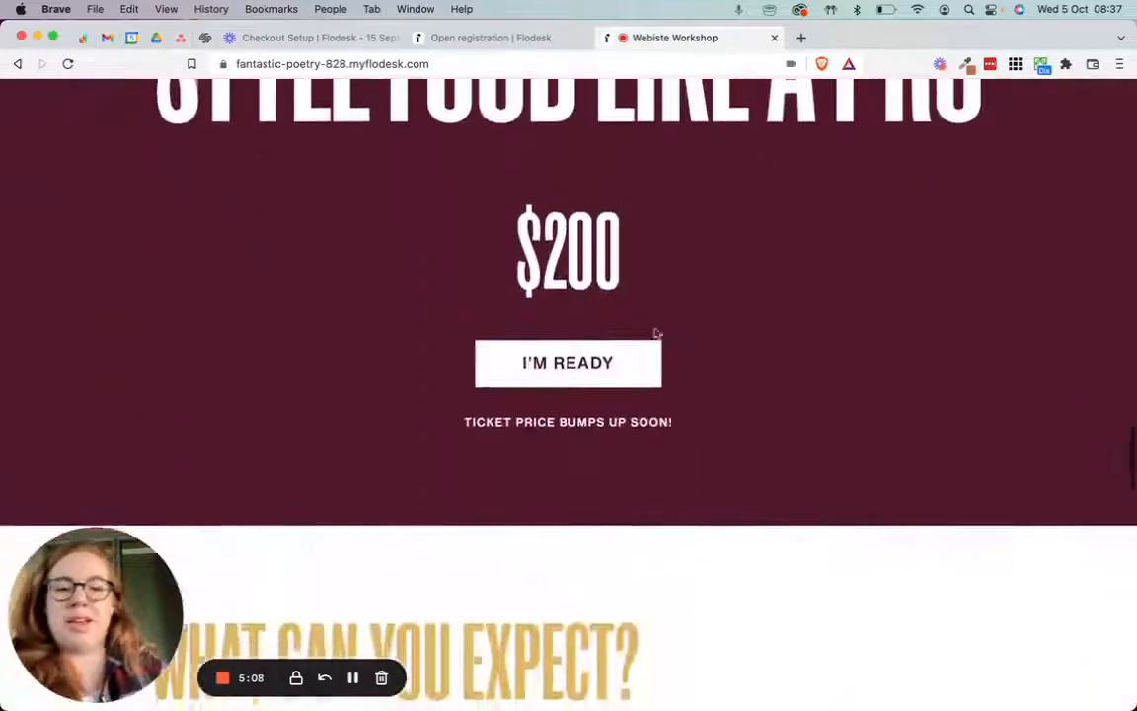
Proceed from the live sales page's "I'm ready" offer to checkout and add the Website Power Hour bonus offer to the order.
{"action": "left_click", "coordinate": [575, 359]}
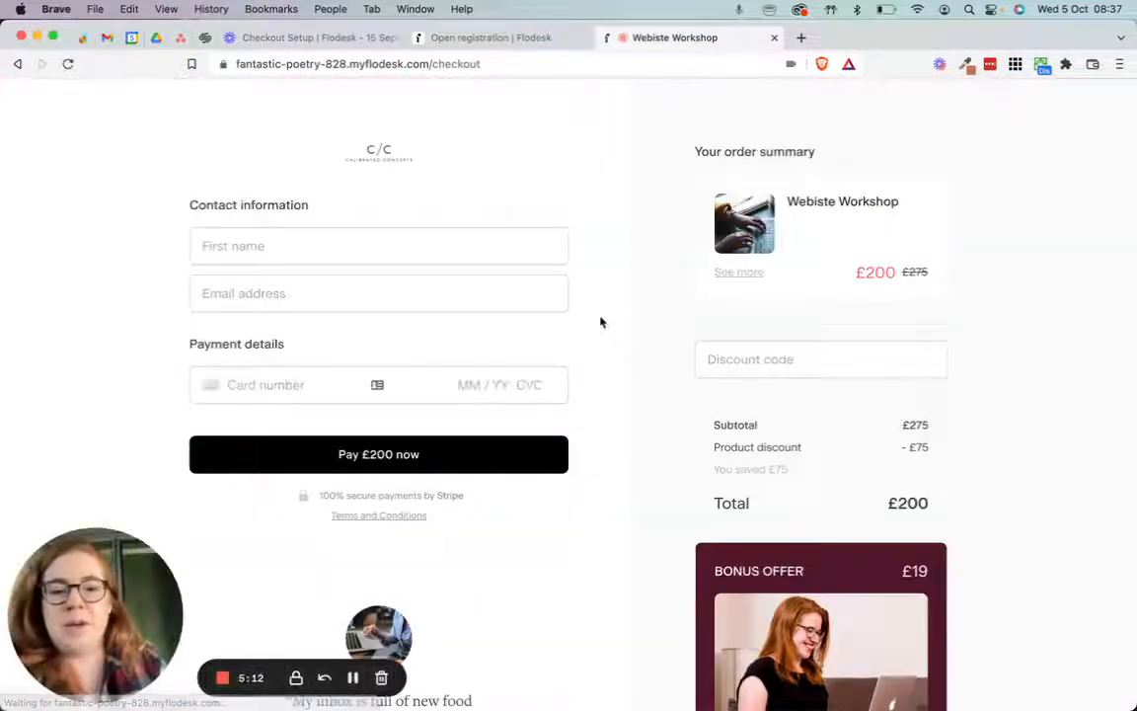
{"action": "scroll", "coordinate": [601, 322], "scroll_direction": "down", "scroll_amount": 3}
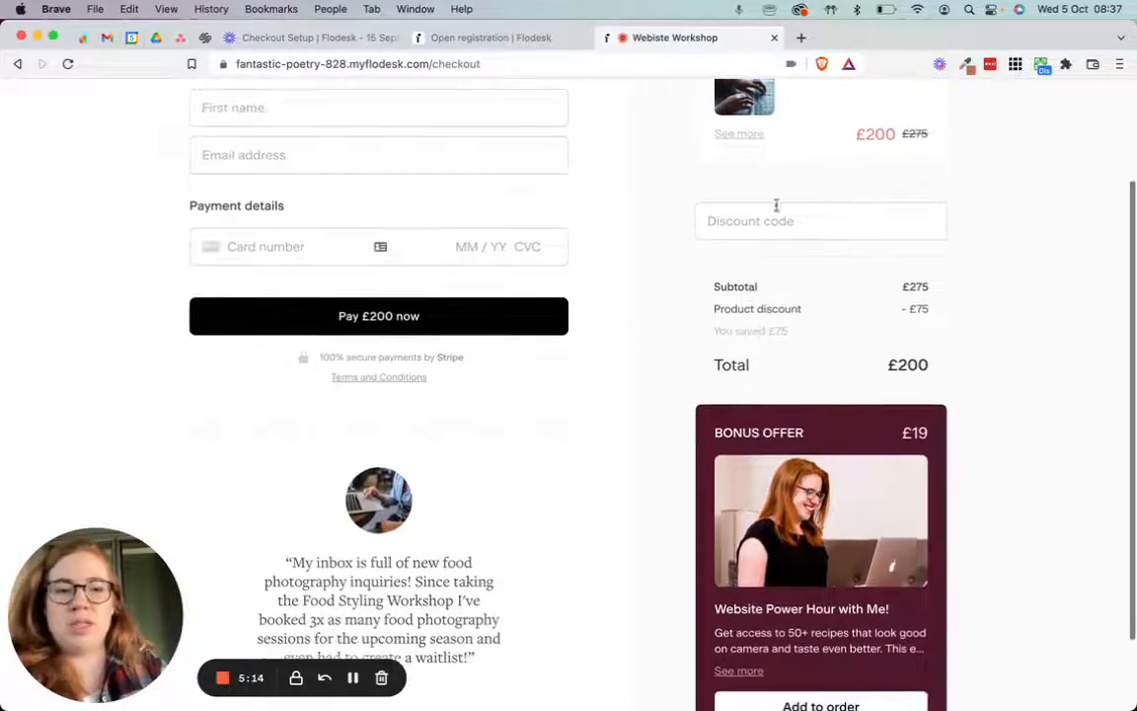
{"action": "left_click", "coordinate": [790, 220]}
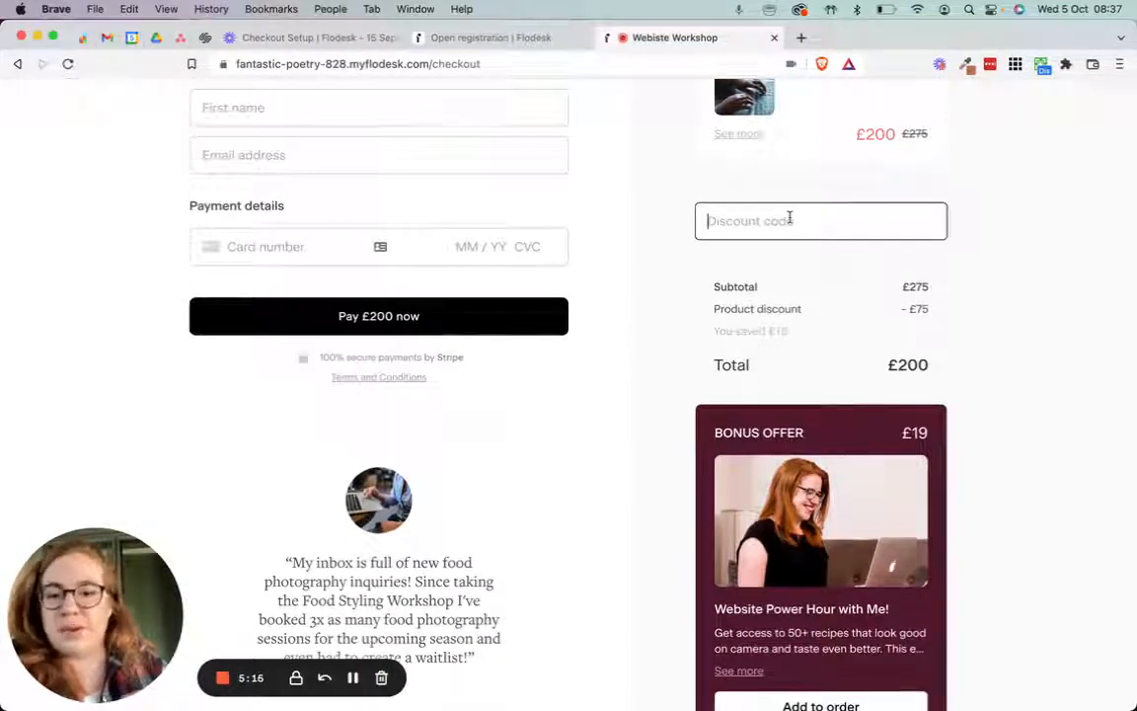
{"action": "scroll", "coordinate": [789, 220], "scroll_direction": "down", "scroll_amount": 2}
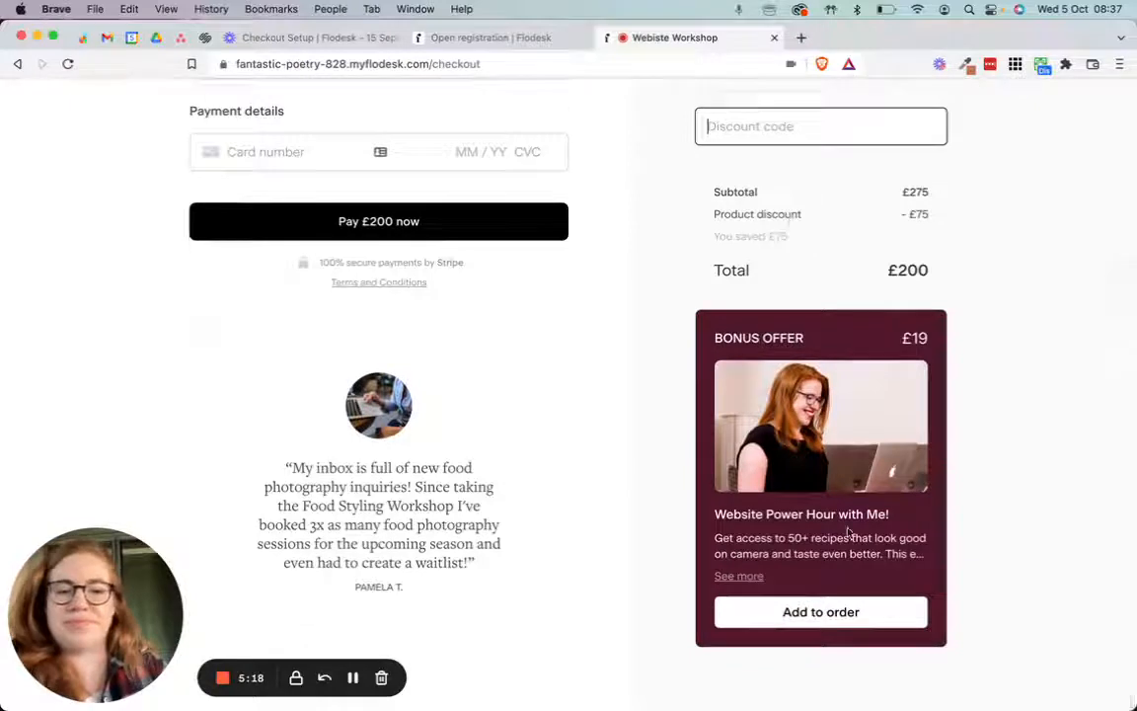
{"action": "left_click", "coordinate": [821, 624]}
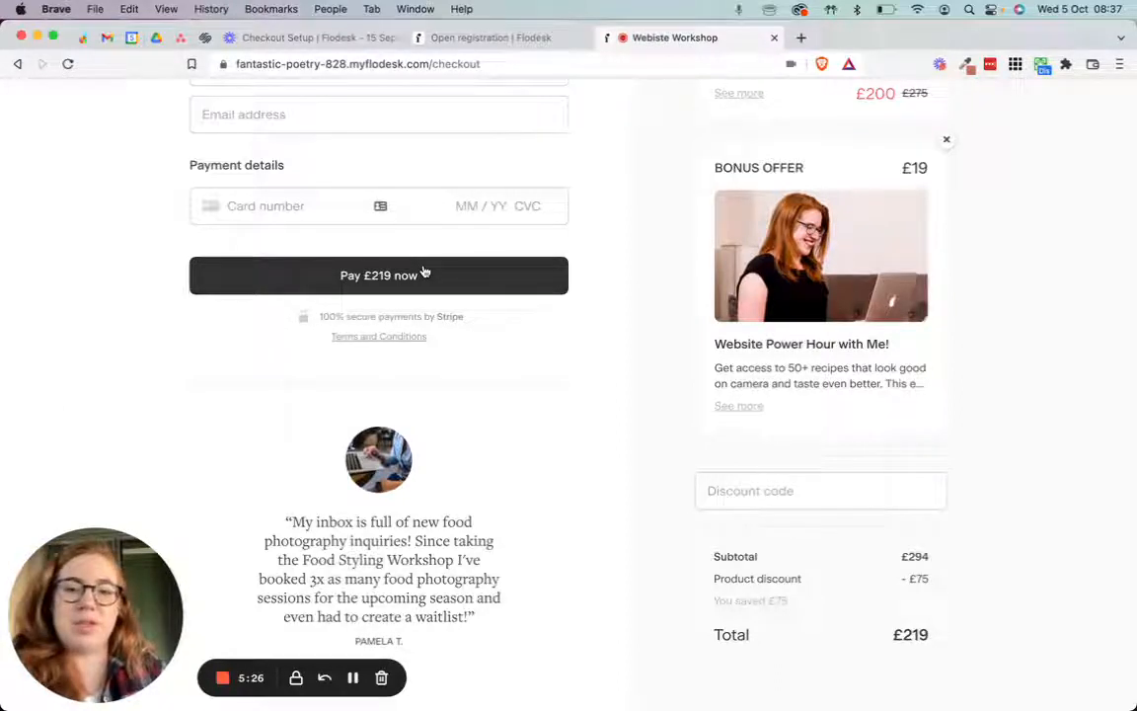
{"action": "scroll", "coordinate": [424, 273], "scroll_direction": "up", "scroll_amount": 4}
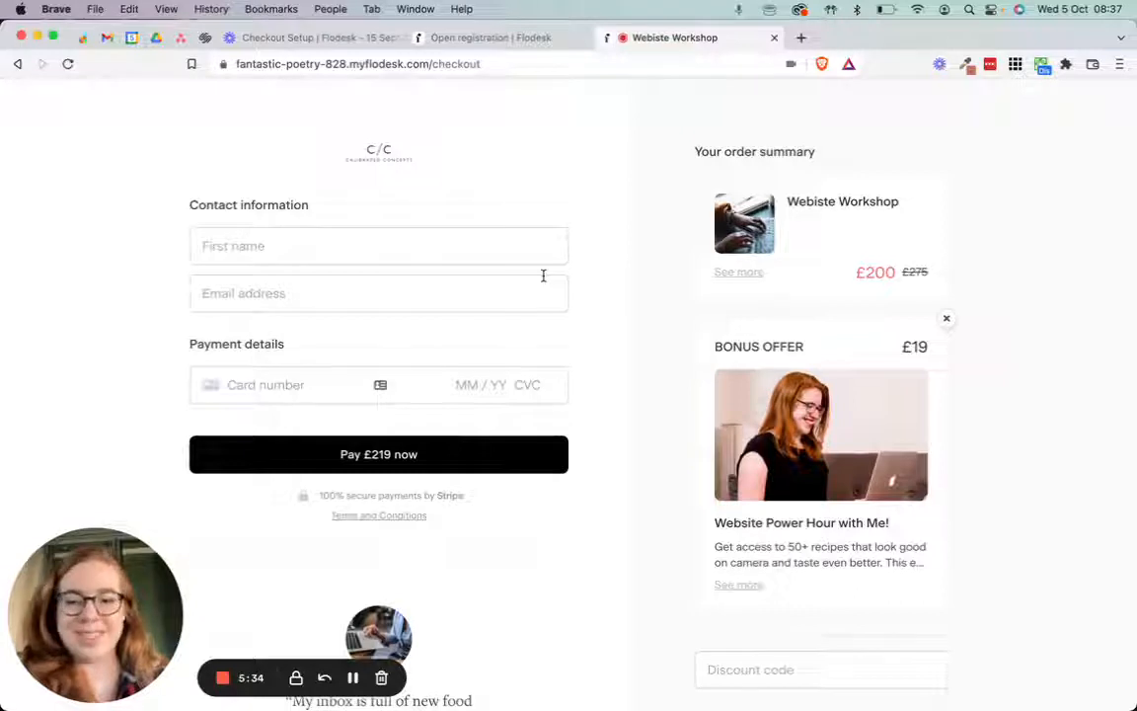
Return to the Open registration editor and load flodesk.com in a new browser tab.
{"action": "left_click", "coordinate": [577, 36]}
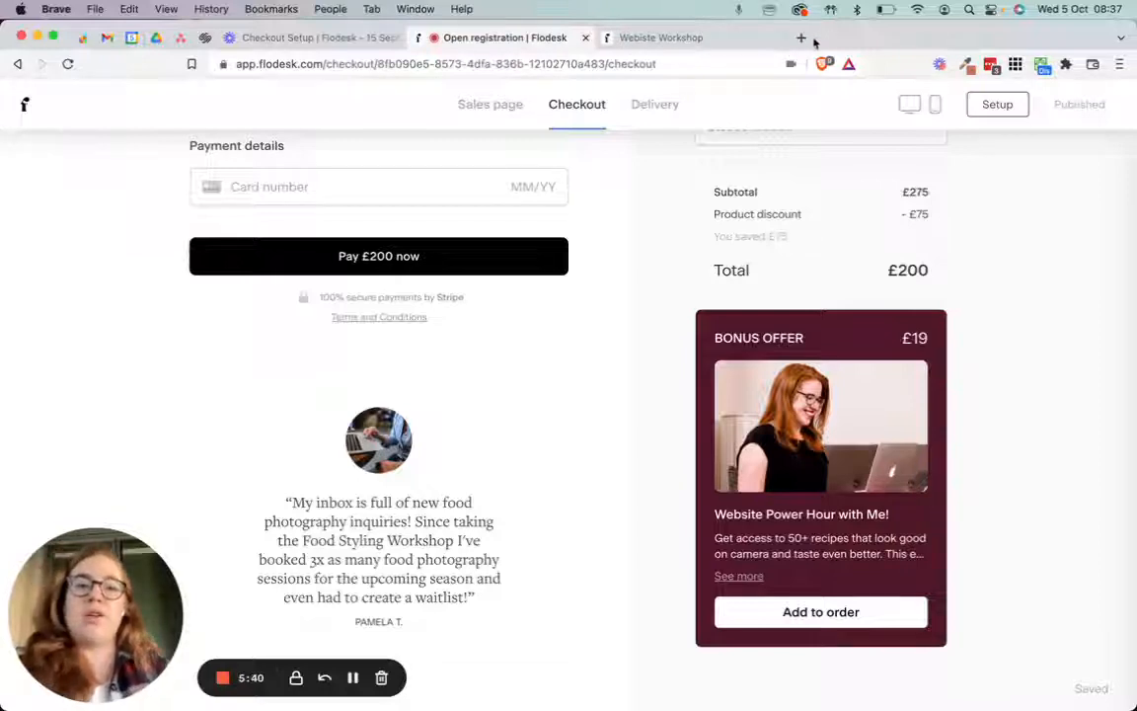
{"action": "left_click", "coordinate": [801, 36]}
{"action": "type", "text": "flo"}
{"action": "key", "text": "Return"}
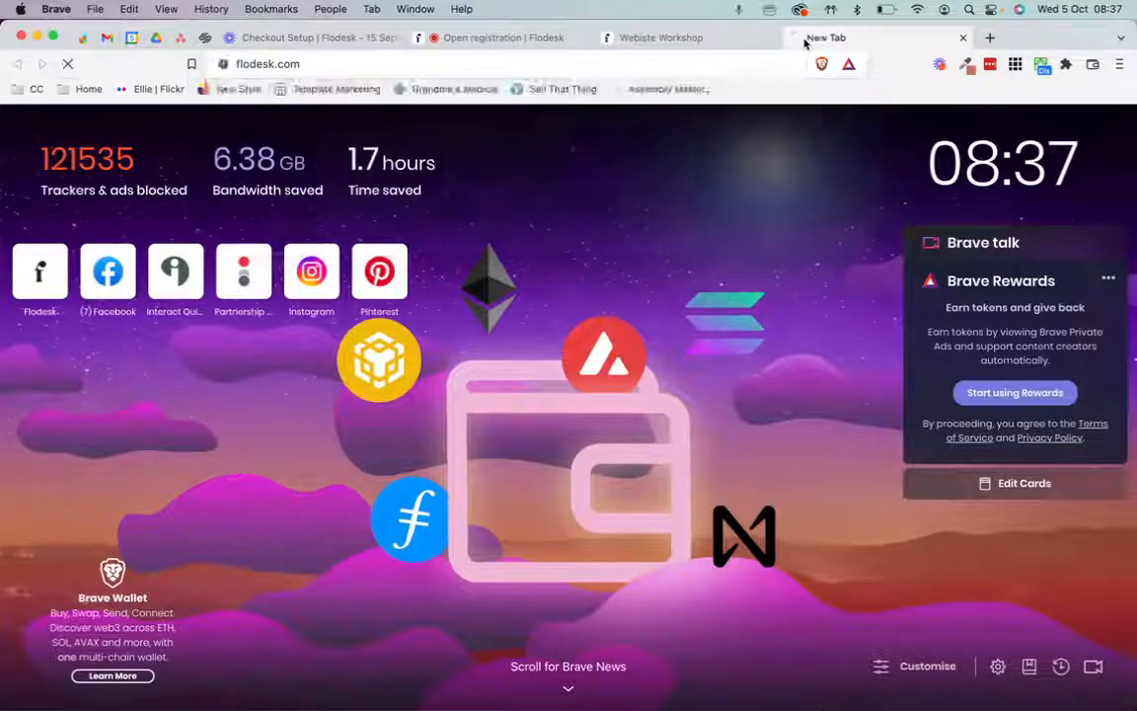